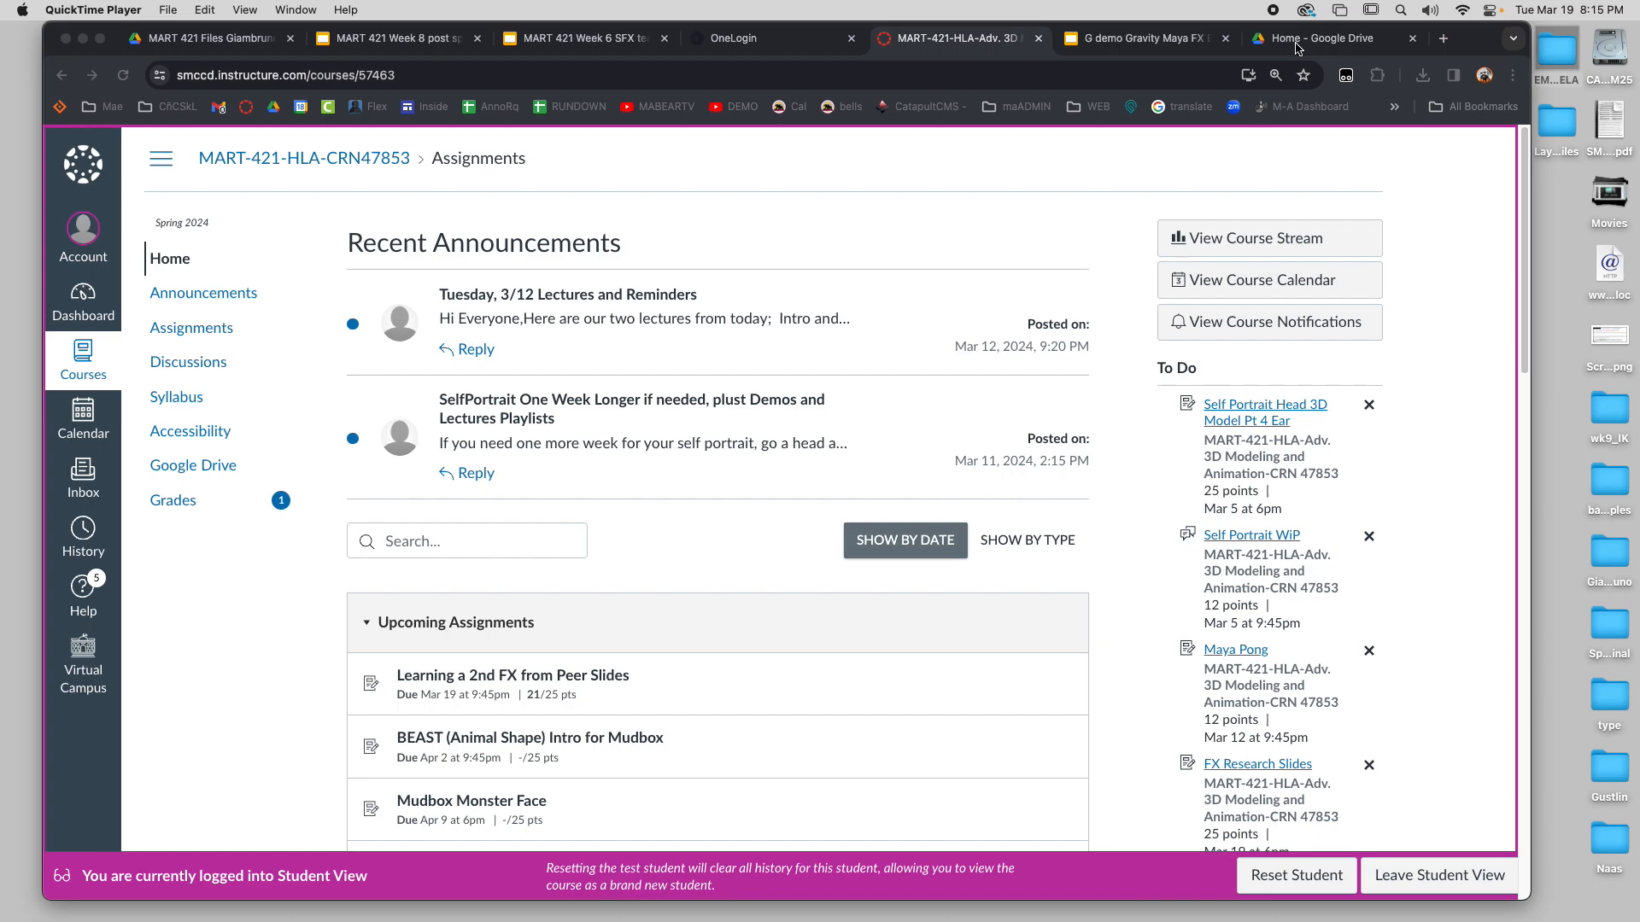
# Open the test student's course grades and review the due dates, scores and missing statuses of the assignments
pyautogui.click(174, 503)
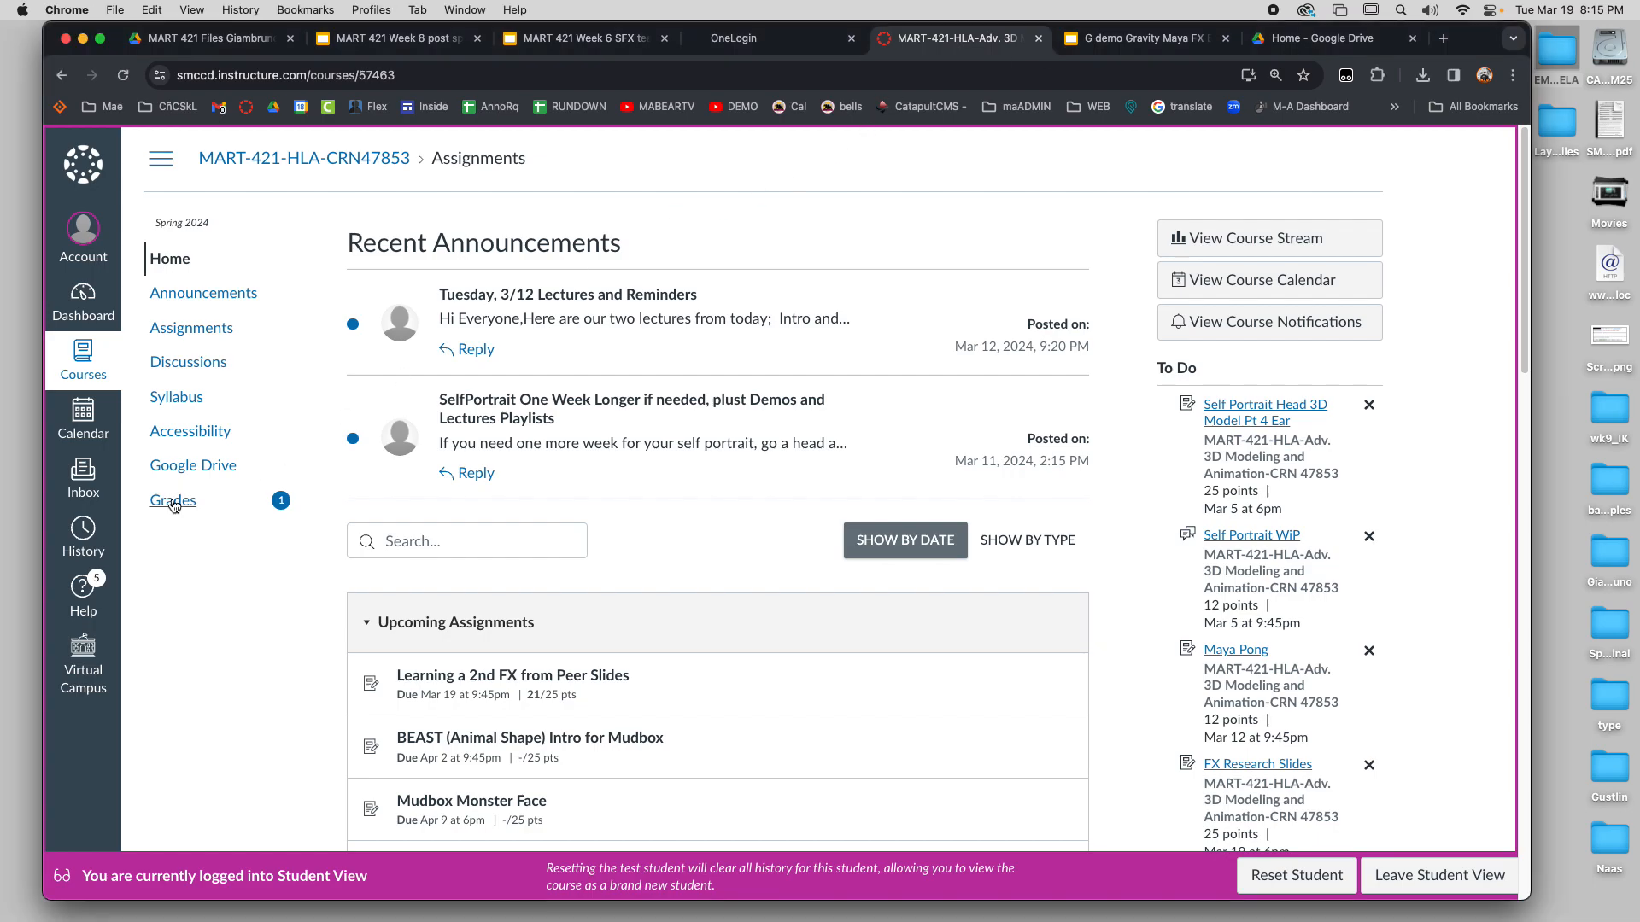
pyautogui.click(174, 502)
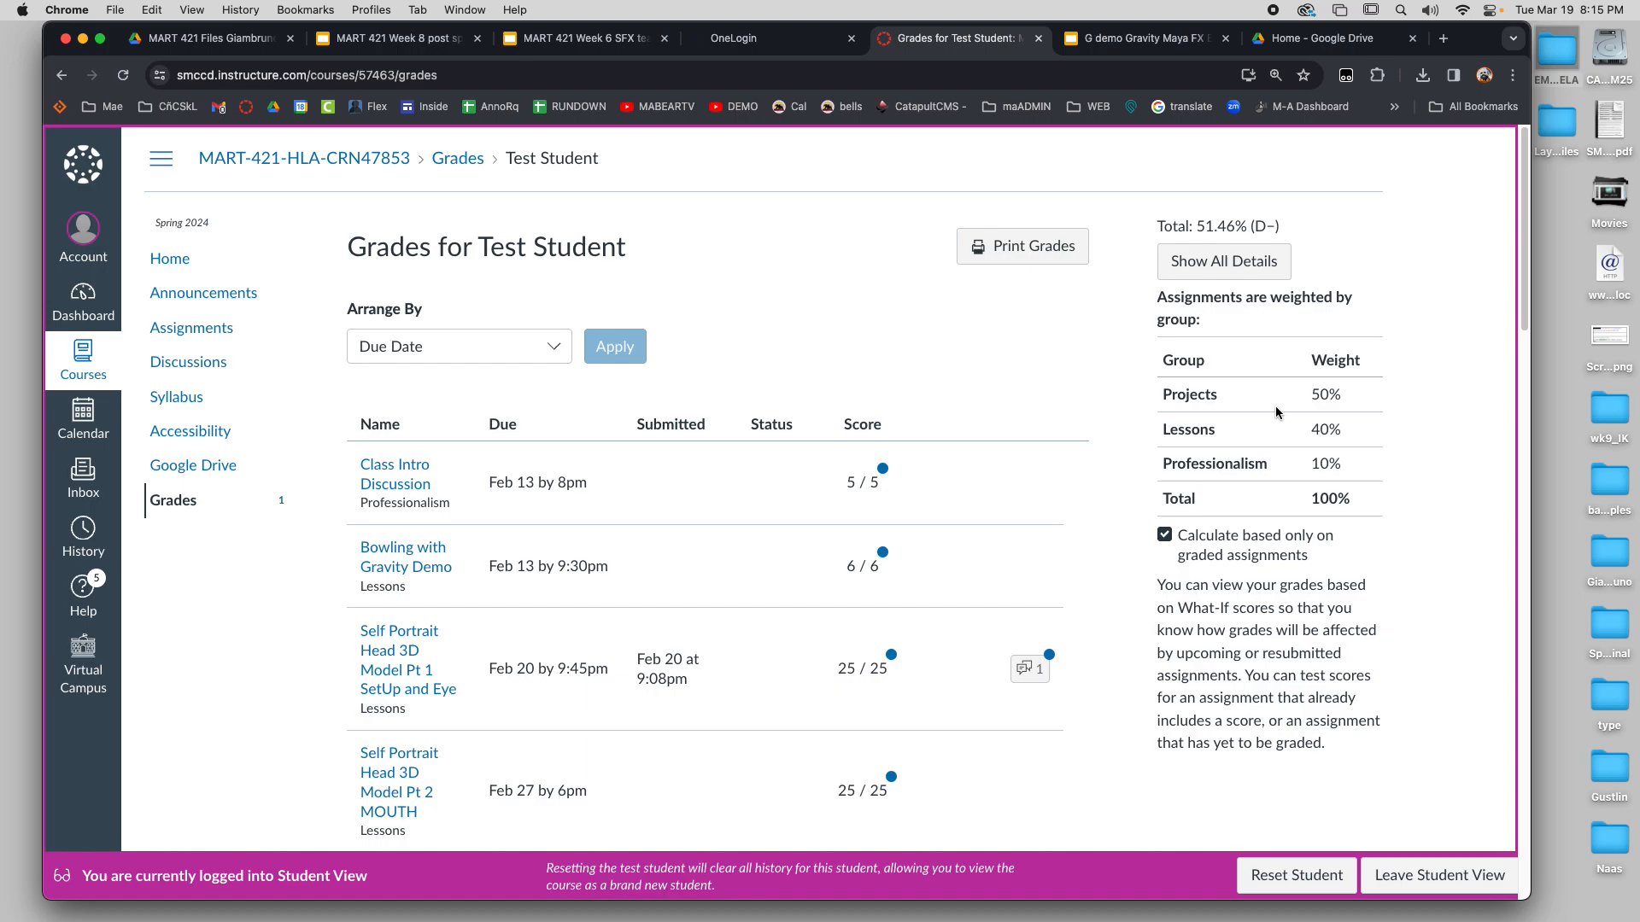
pyautogui.scroll(-3, 807, 633)
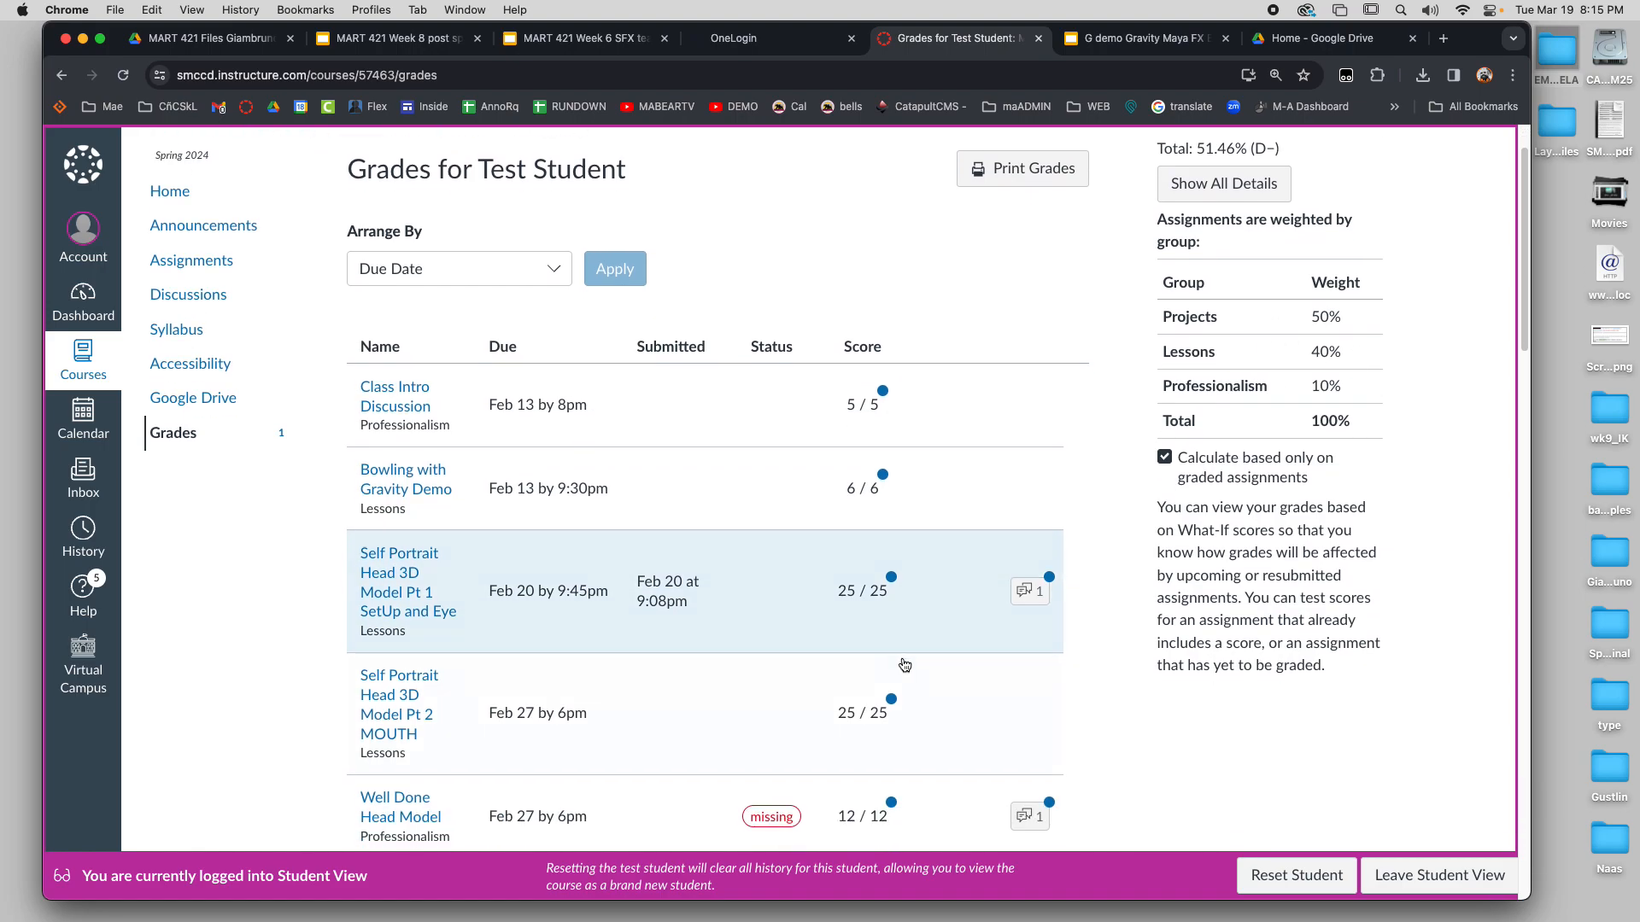
pyautogui.scroll(-2, 895, 655)
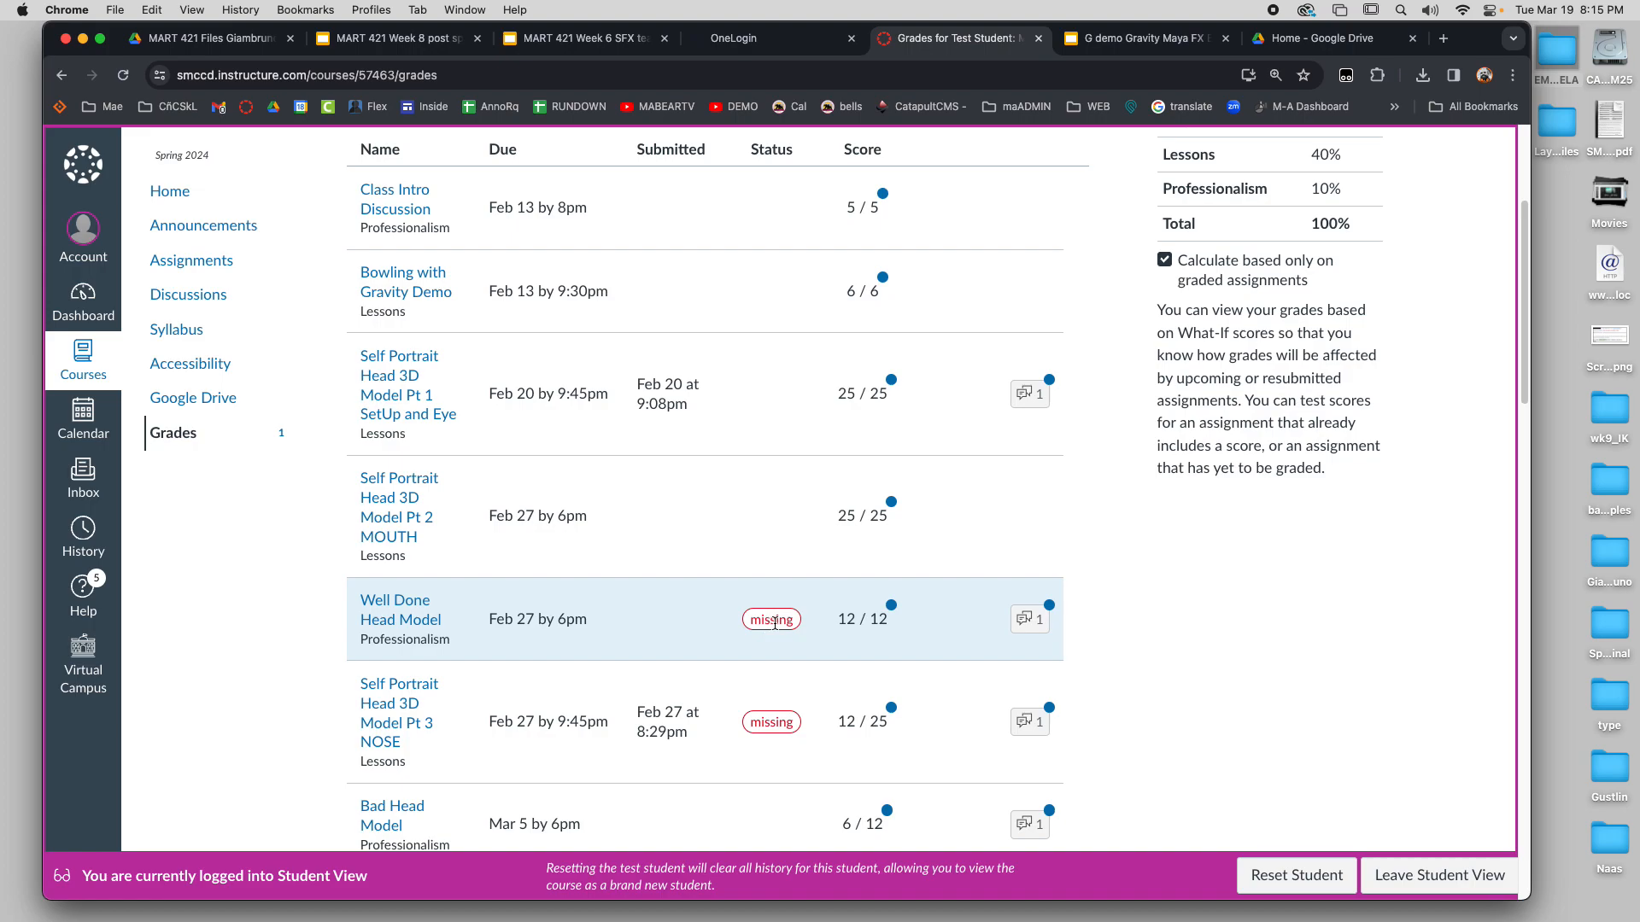
pyautogui.scroll(-2, 812, 631)
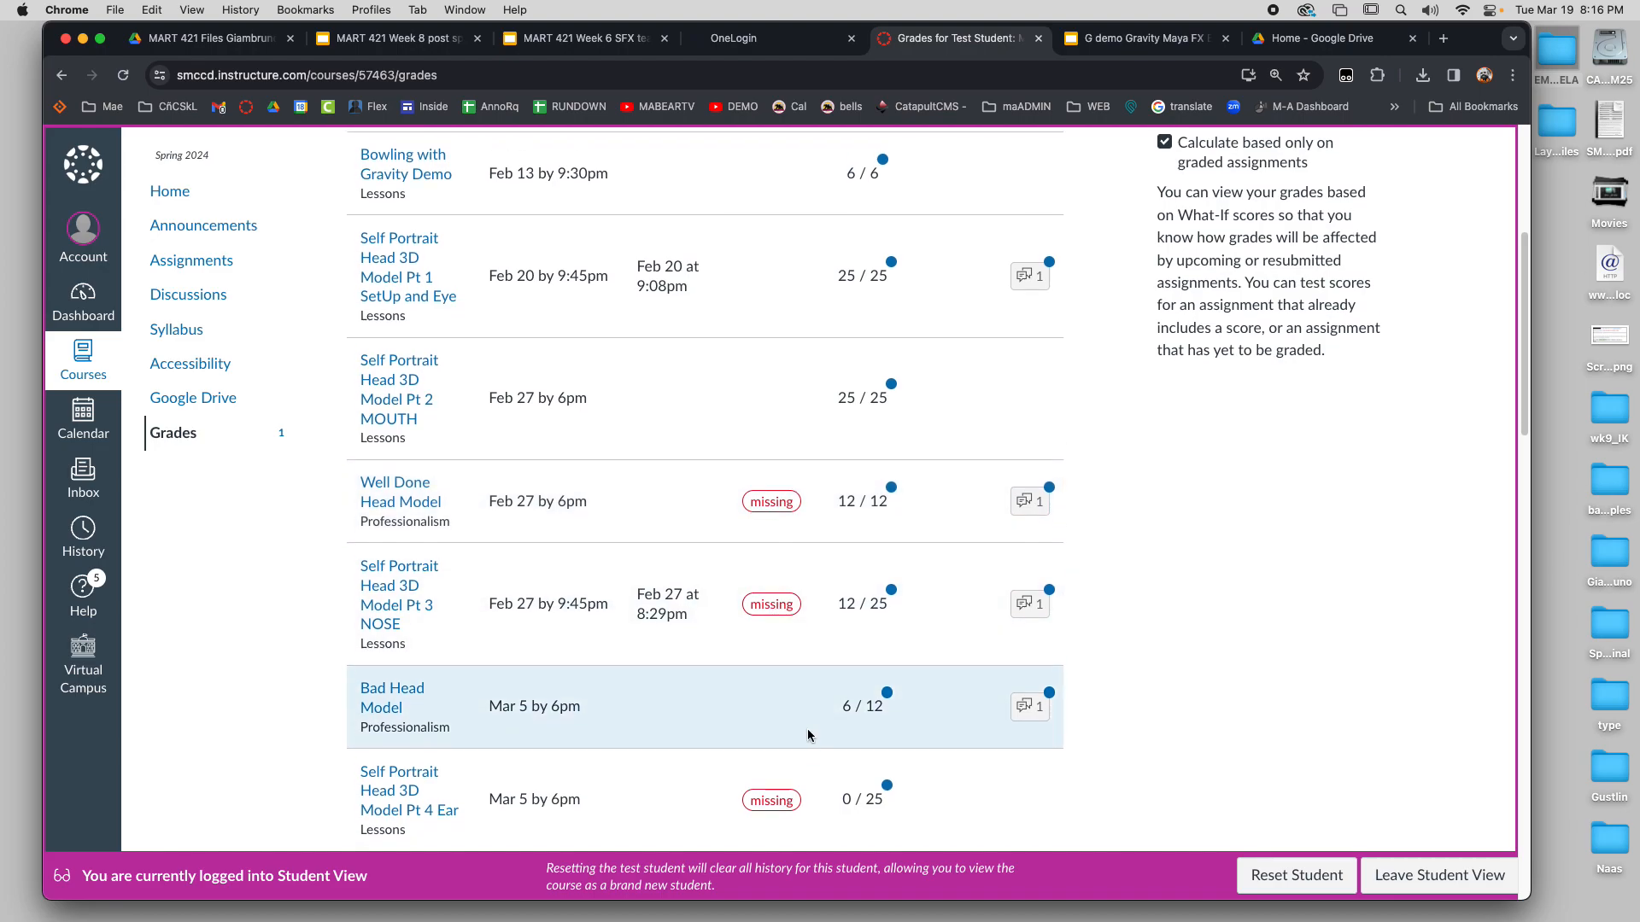
pyautogui.scroll(-1, 795, 755)
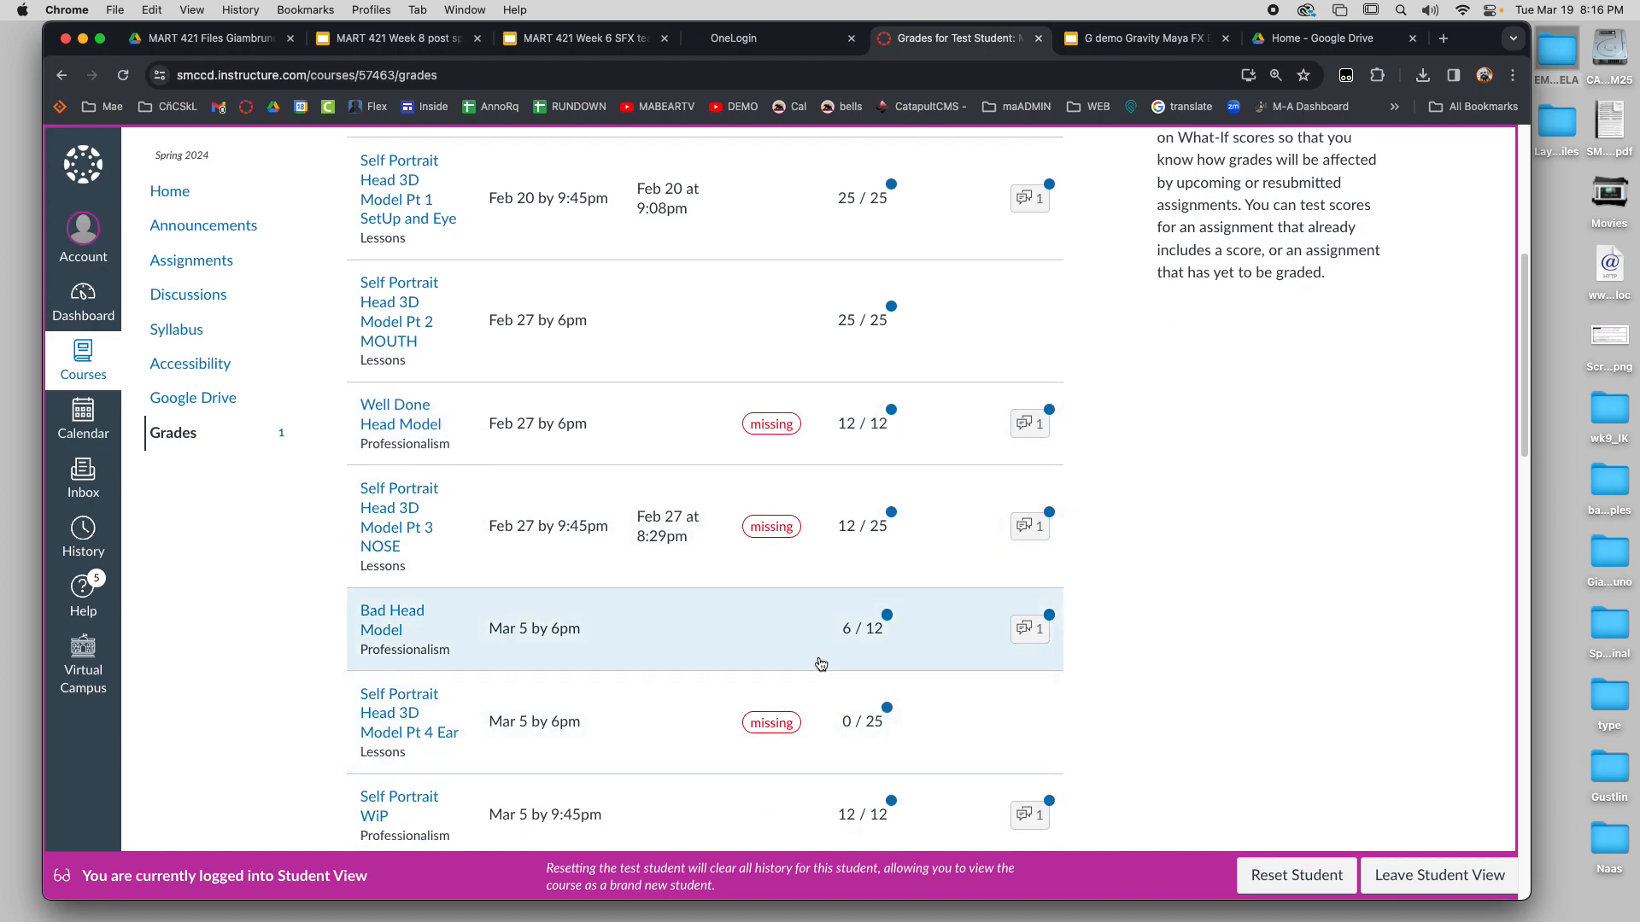
pyautogui.scroll(-1, 777, 738)
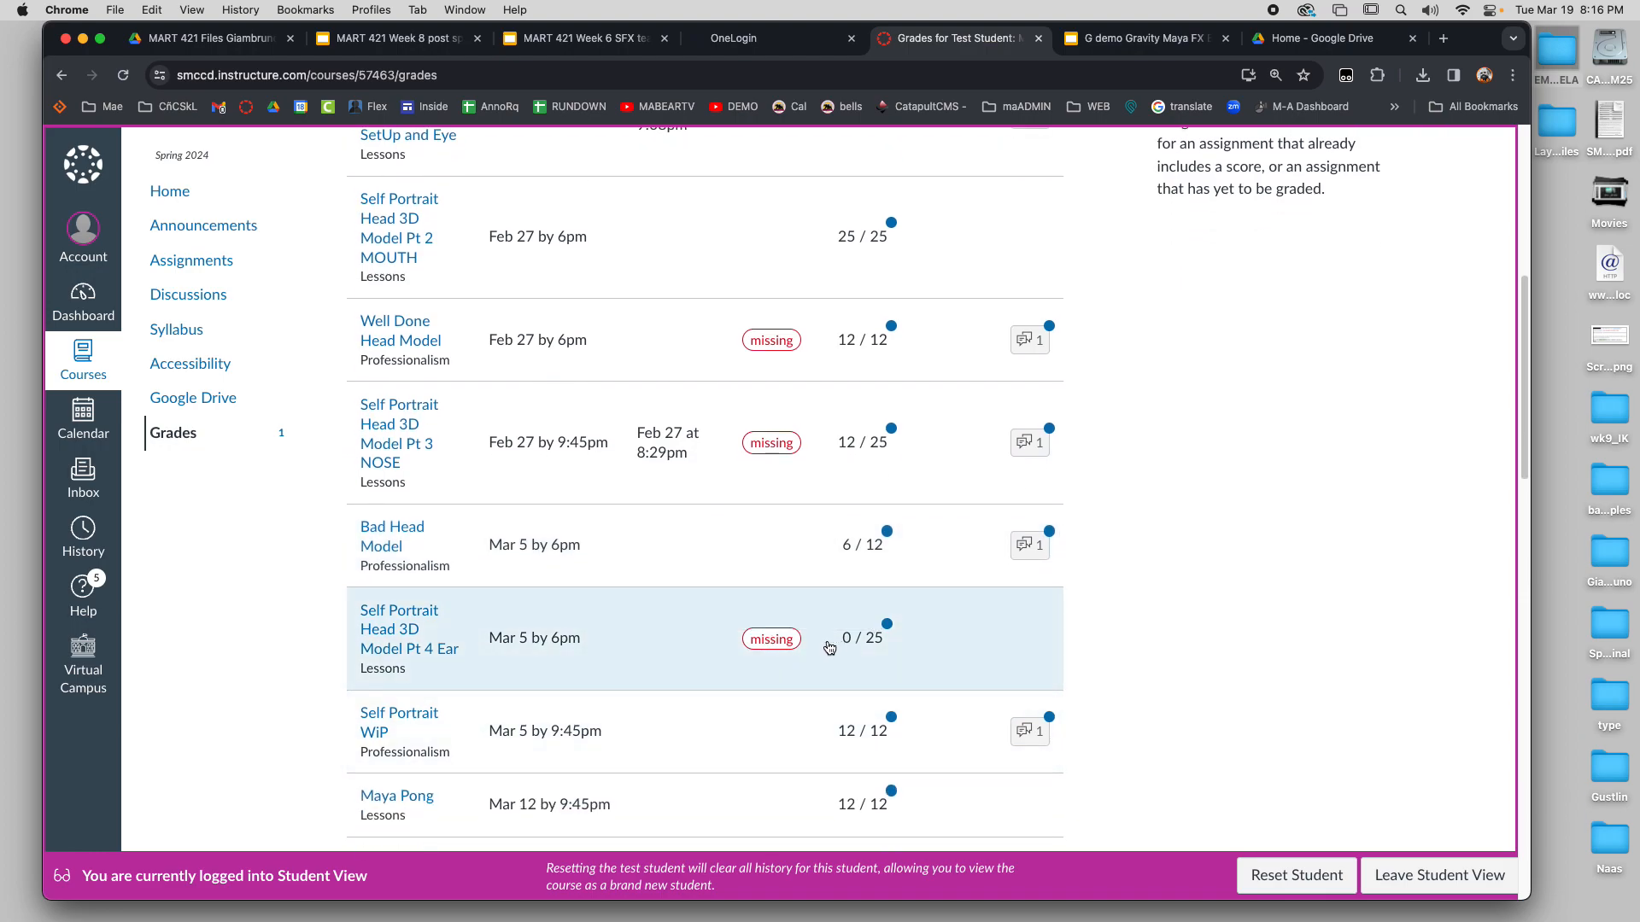
# Read the instructor feedback on Bad Head Model and on Self Portrait Head 3D Model Pt 3 NOSE, closing each comment
pyautogui.click(1028, 546)
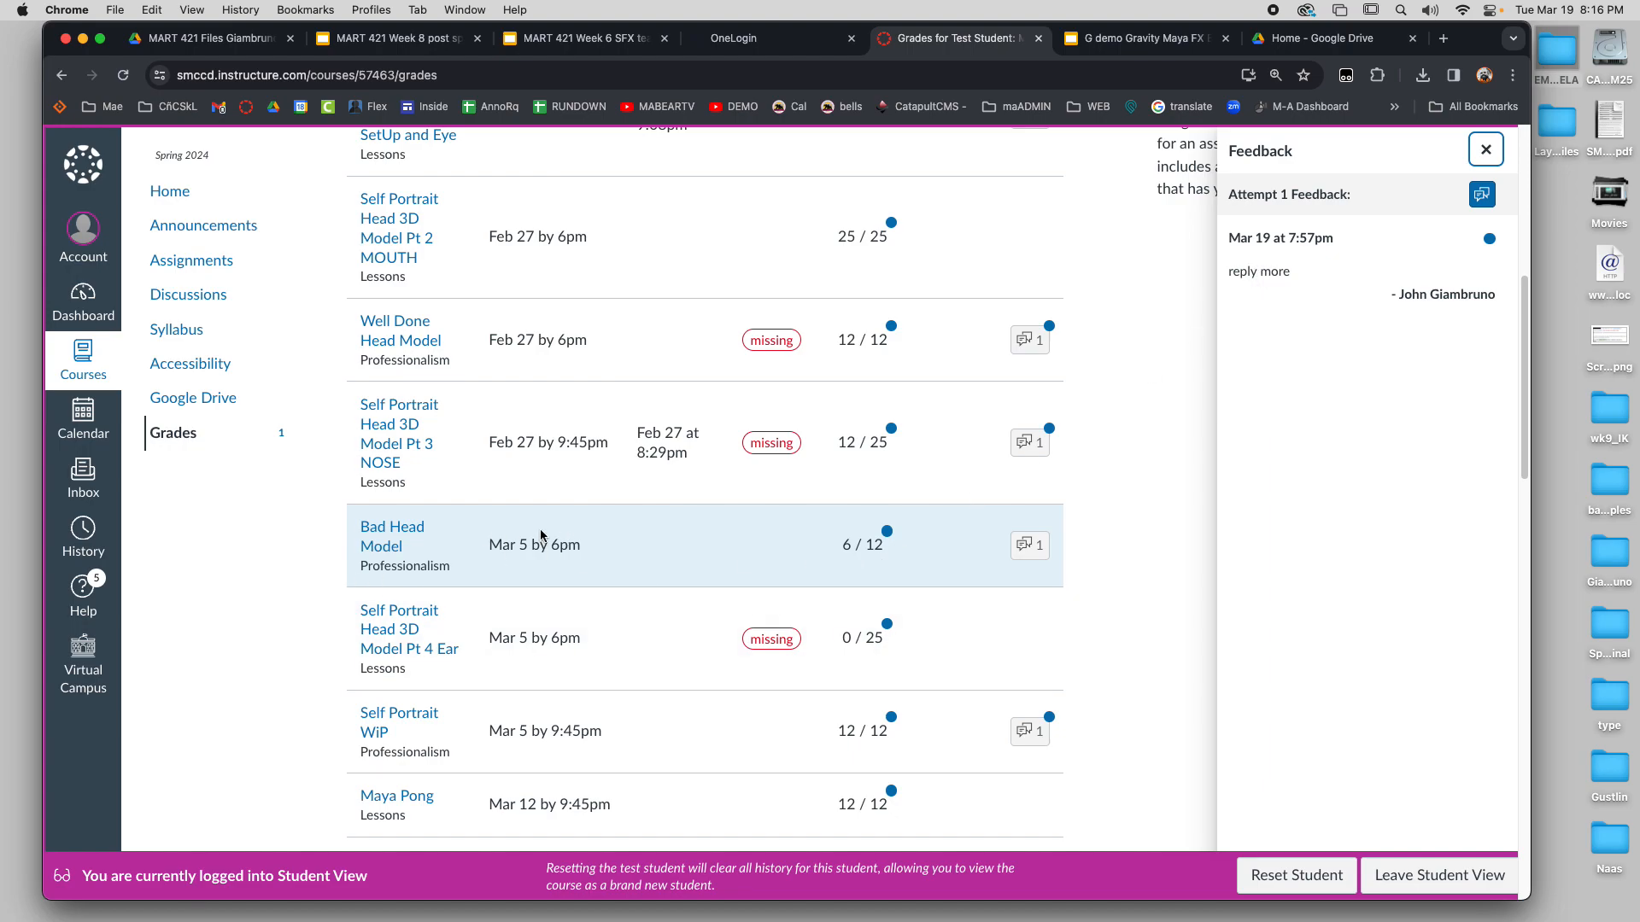
pyautogui.click(1486, 150)
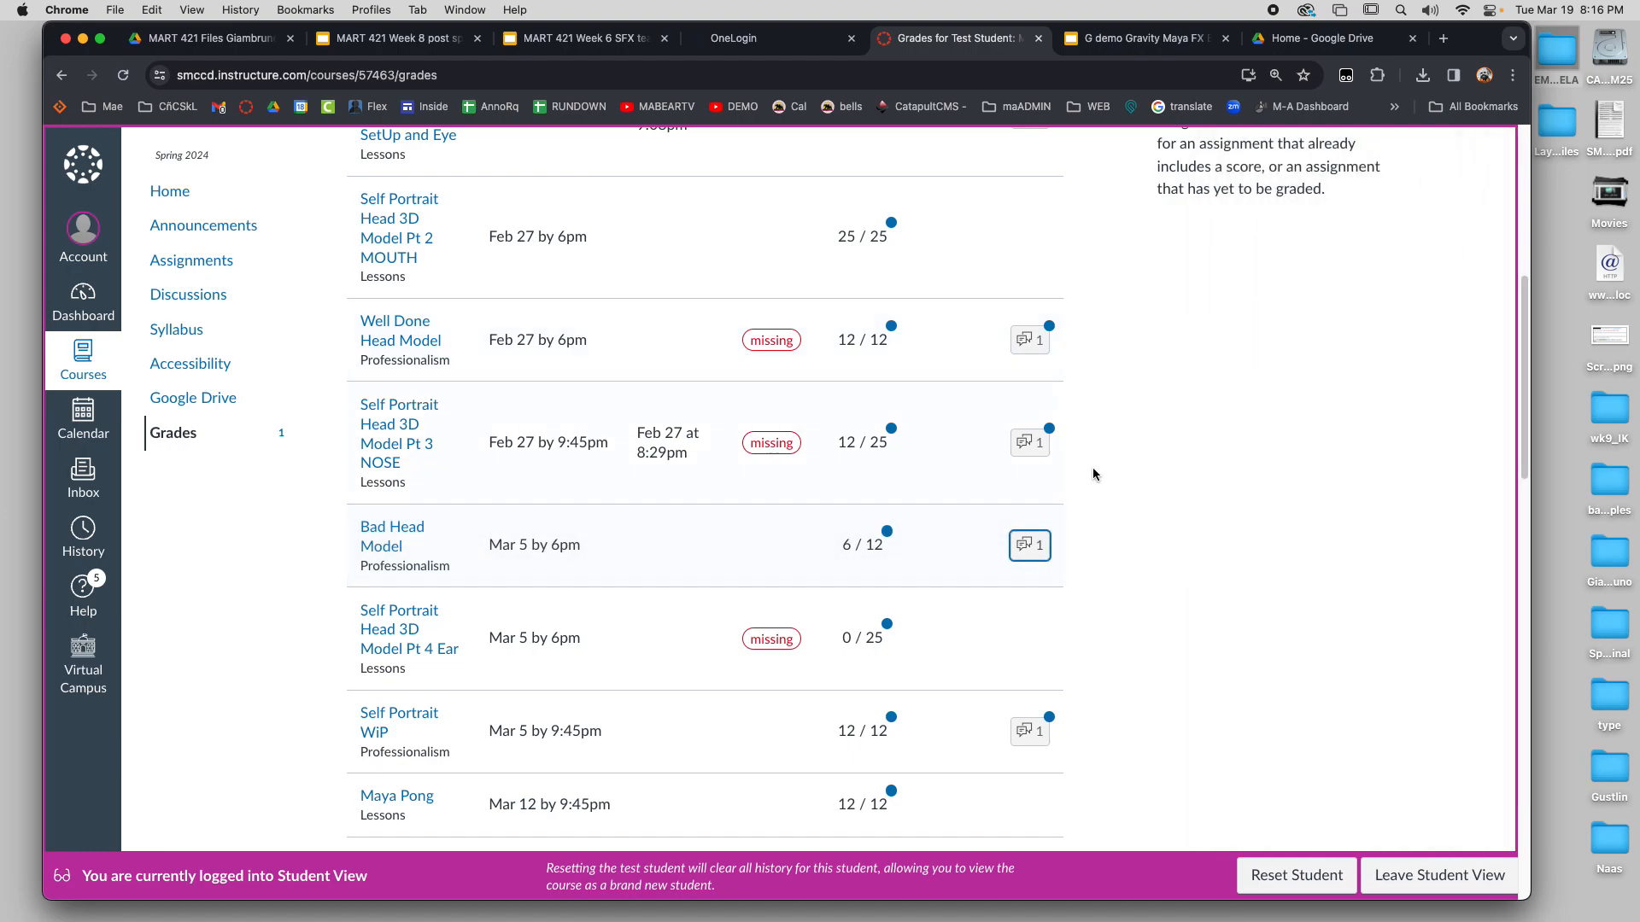
pyautogui.click(1031, 444)
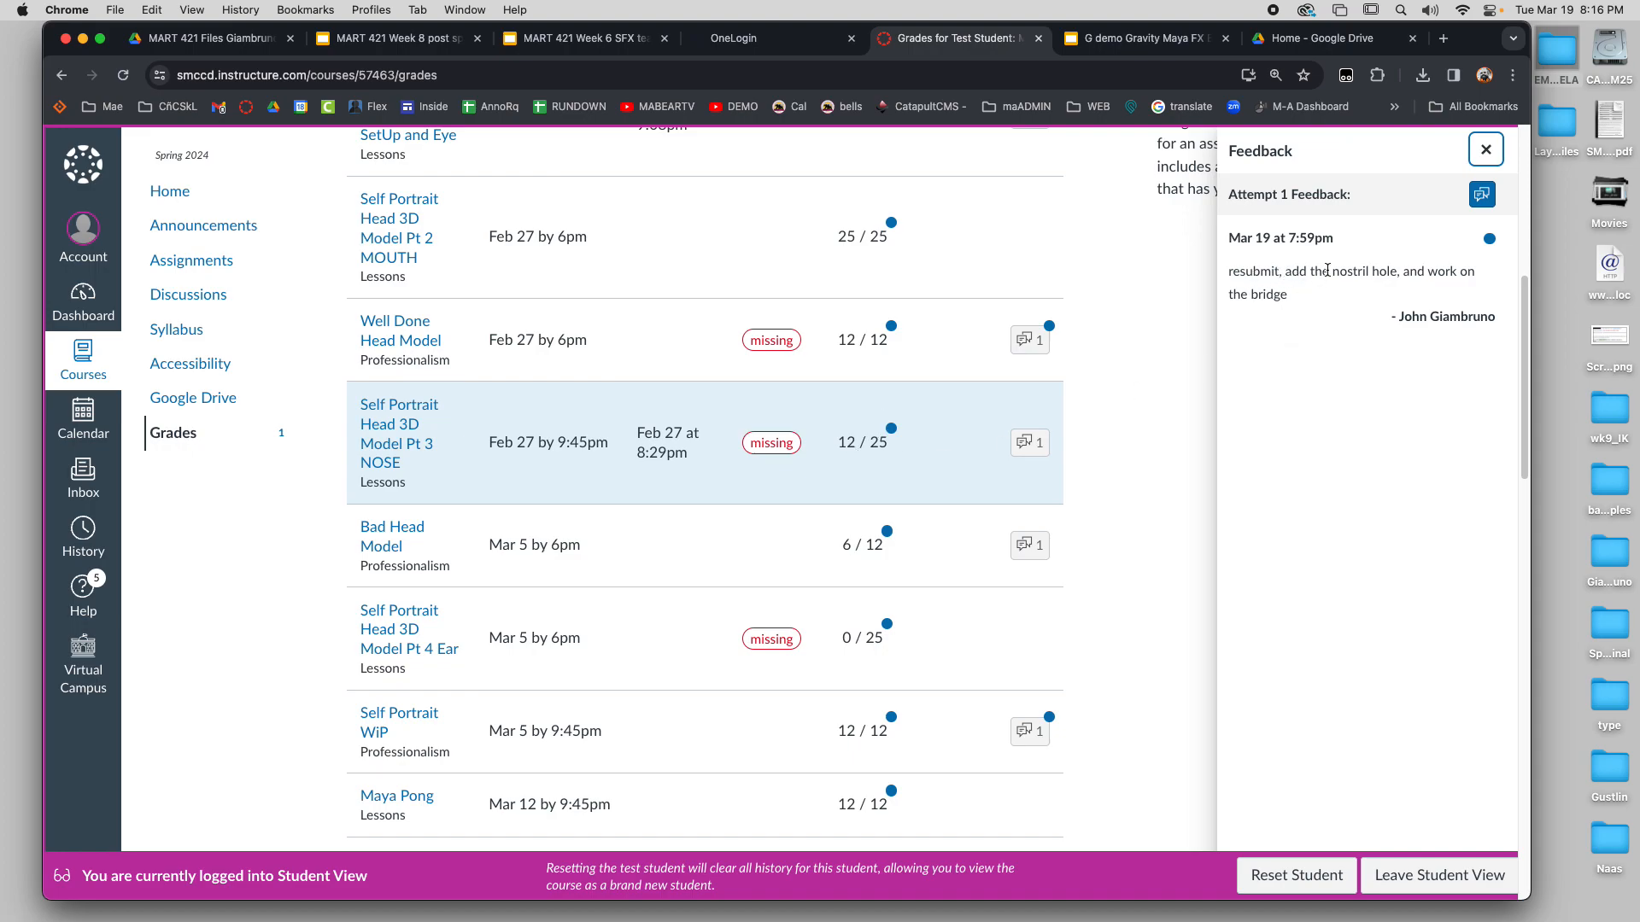
pyautogui.click(1487, 145)
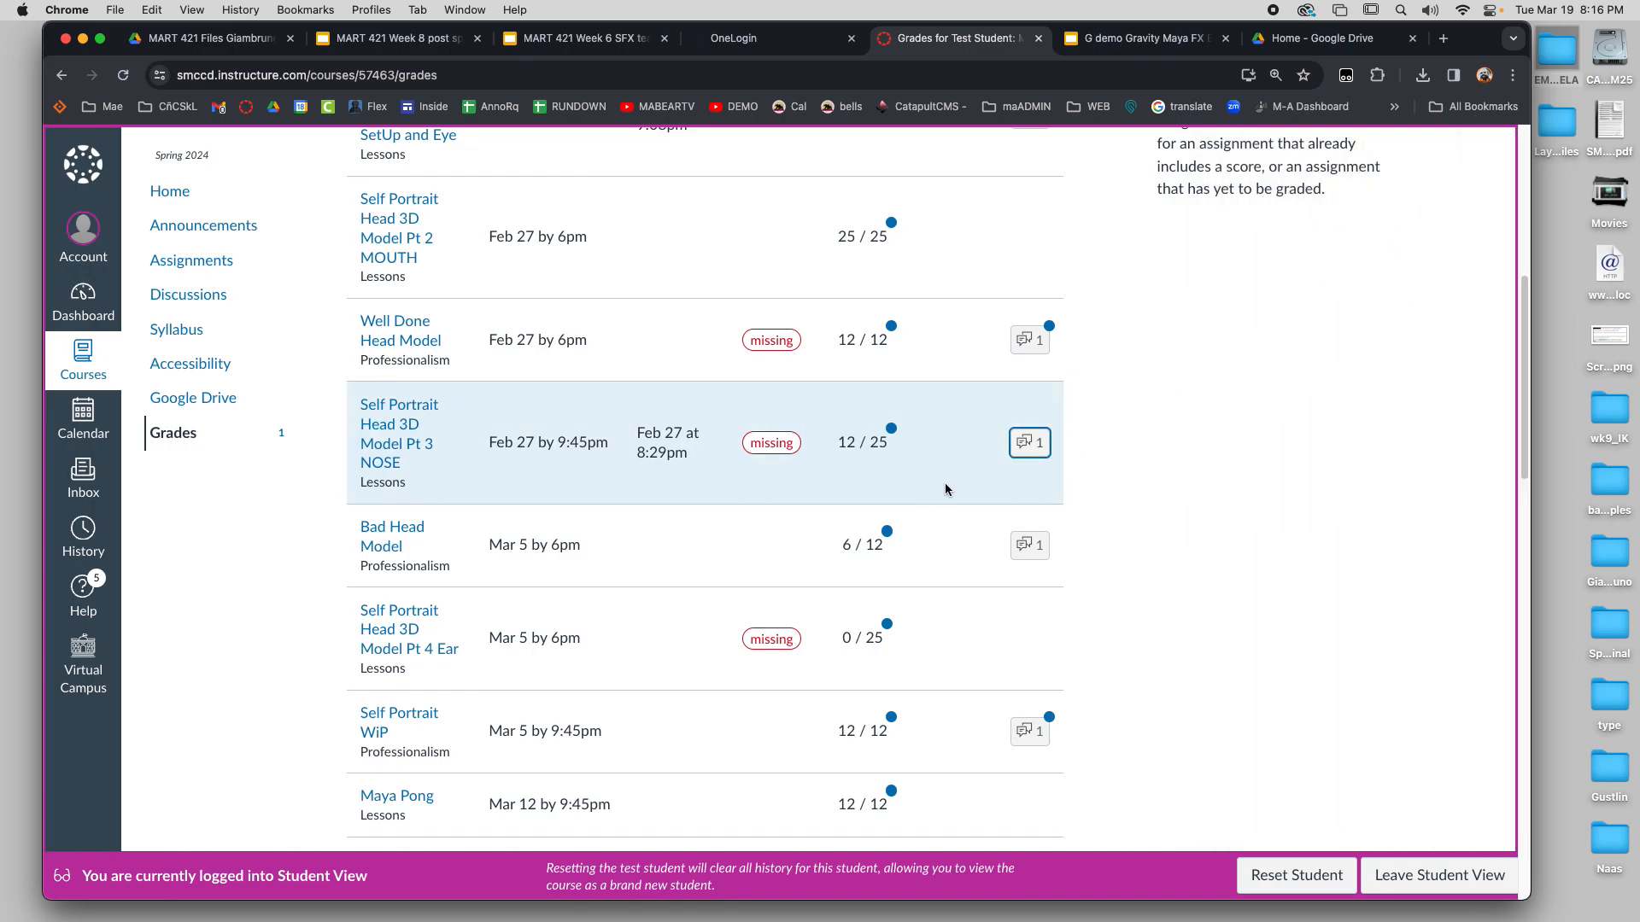
# Test a What-If score of 35 for the Self Portrait Head Finished project
pyautogui.scroll(-3, 869, 474)
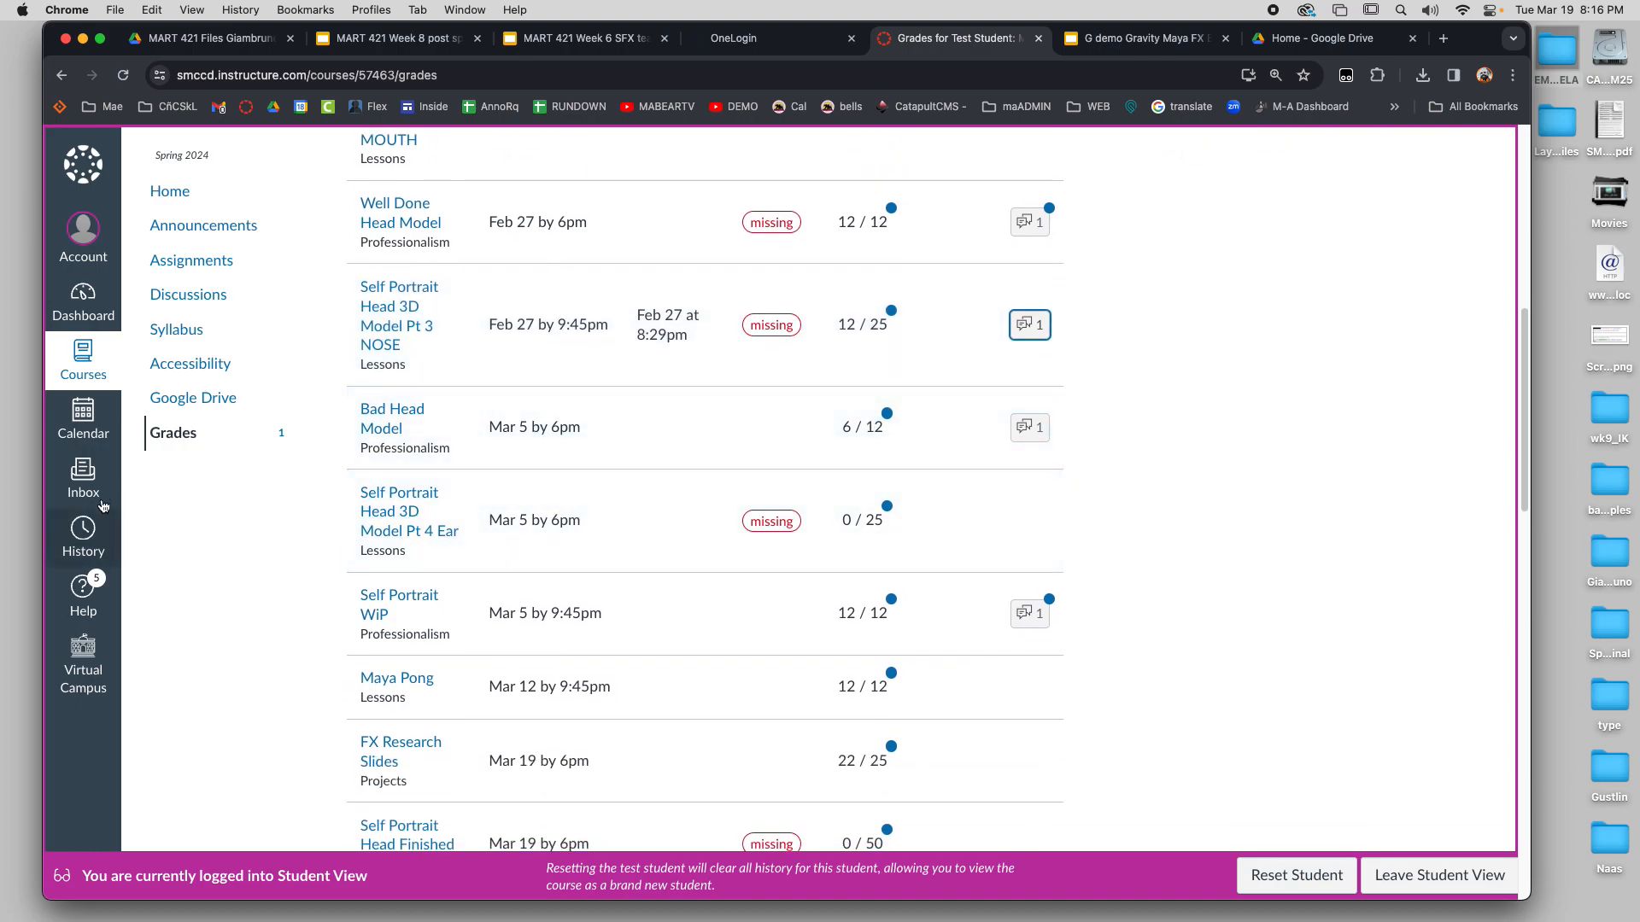
pyautogui.scroll(-3, 820, 630)
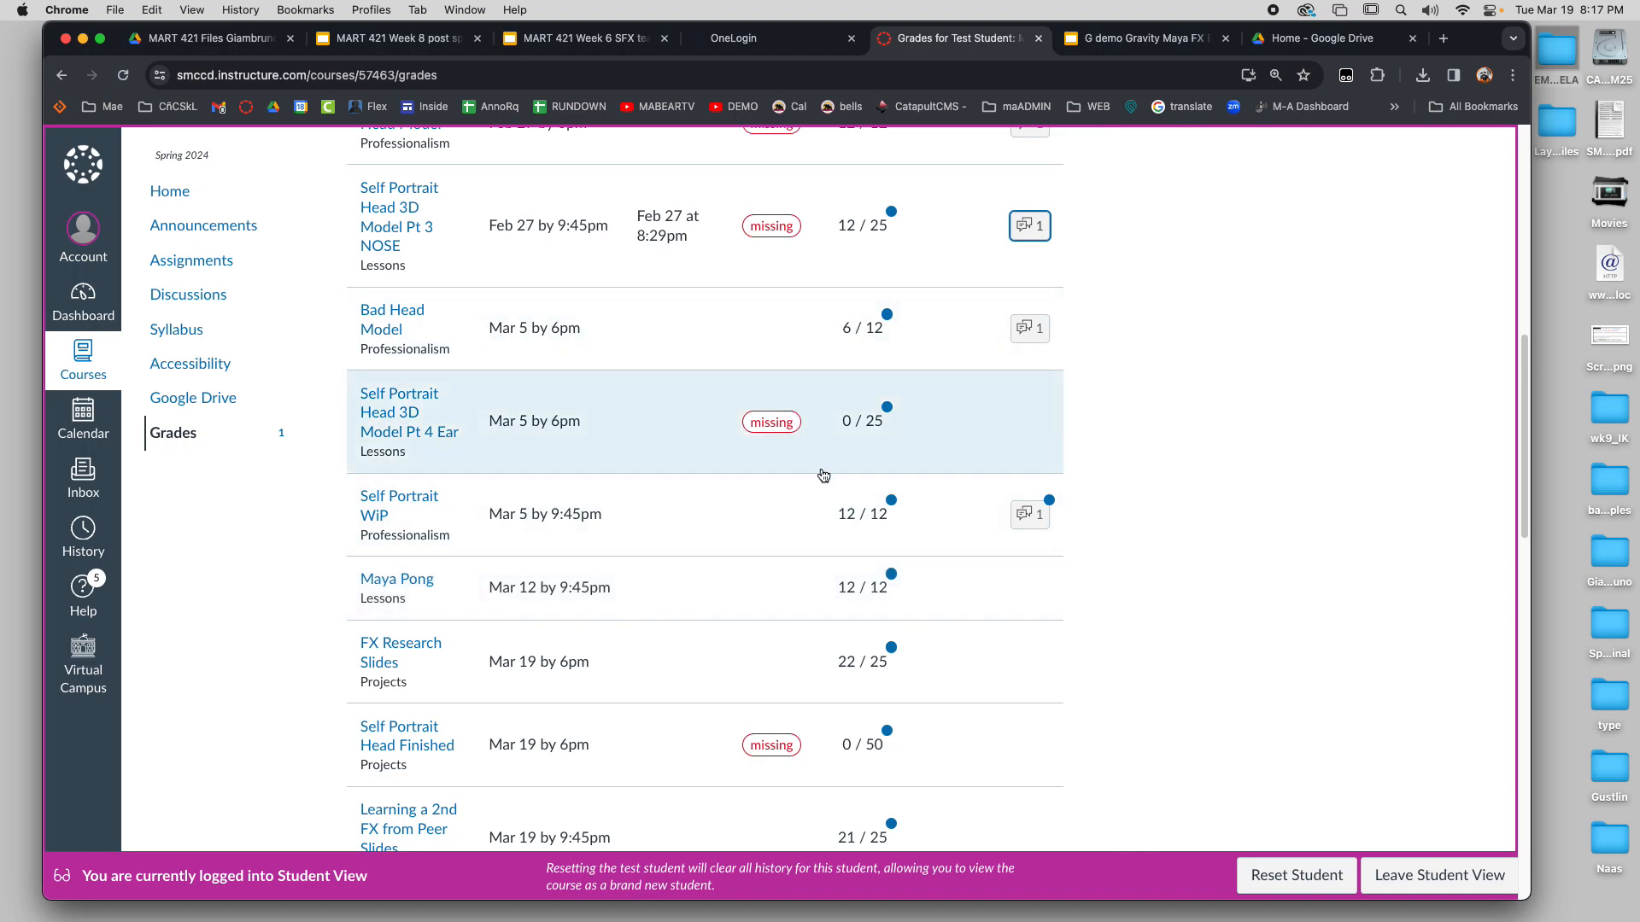
pyautogui.scroll(-2, 824, 501)
pyautogui.scroll(-1, 831, 517)
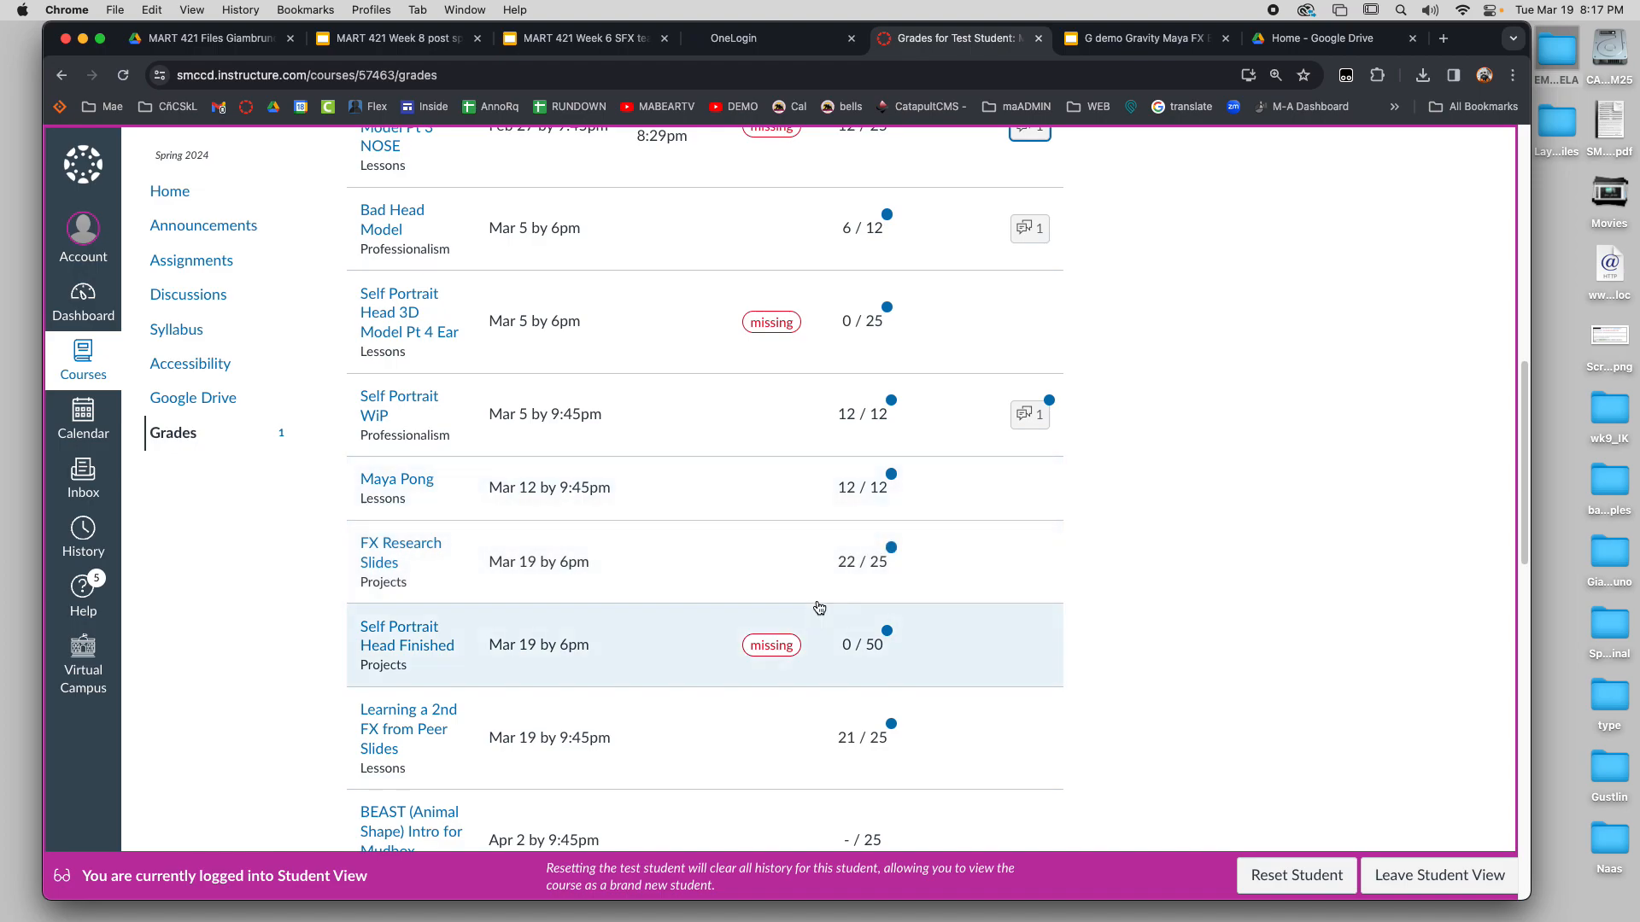
pyautogui.scroll(-1, 820, 619)
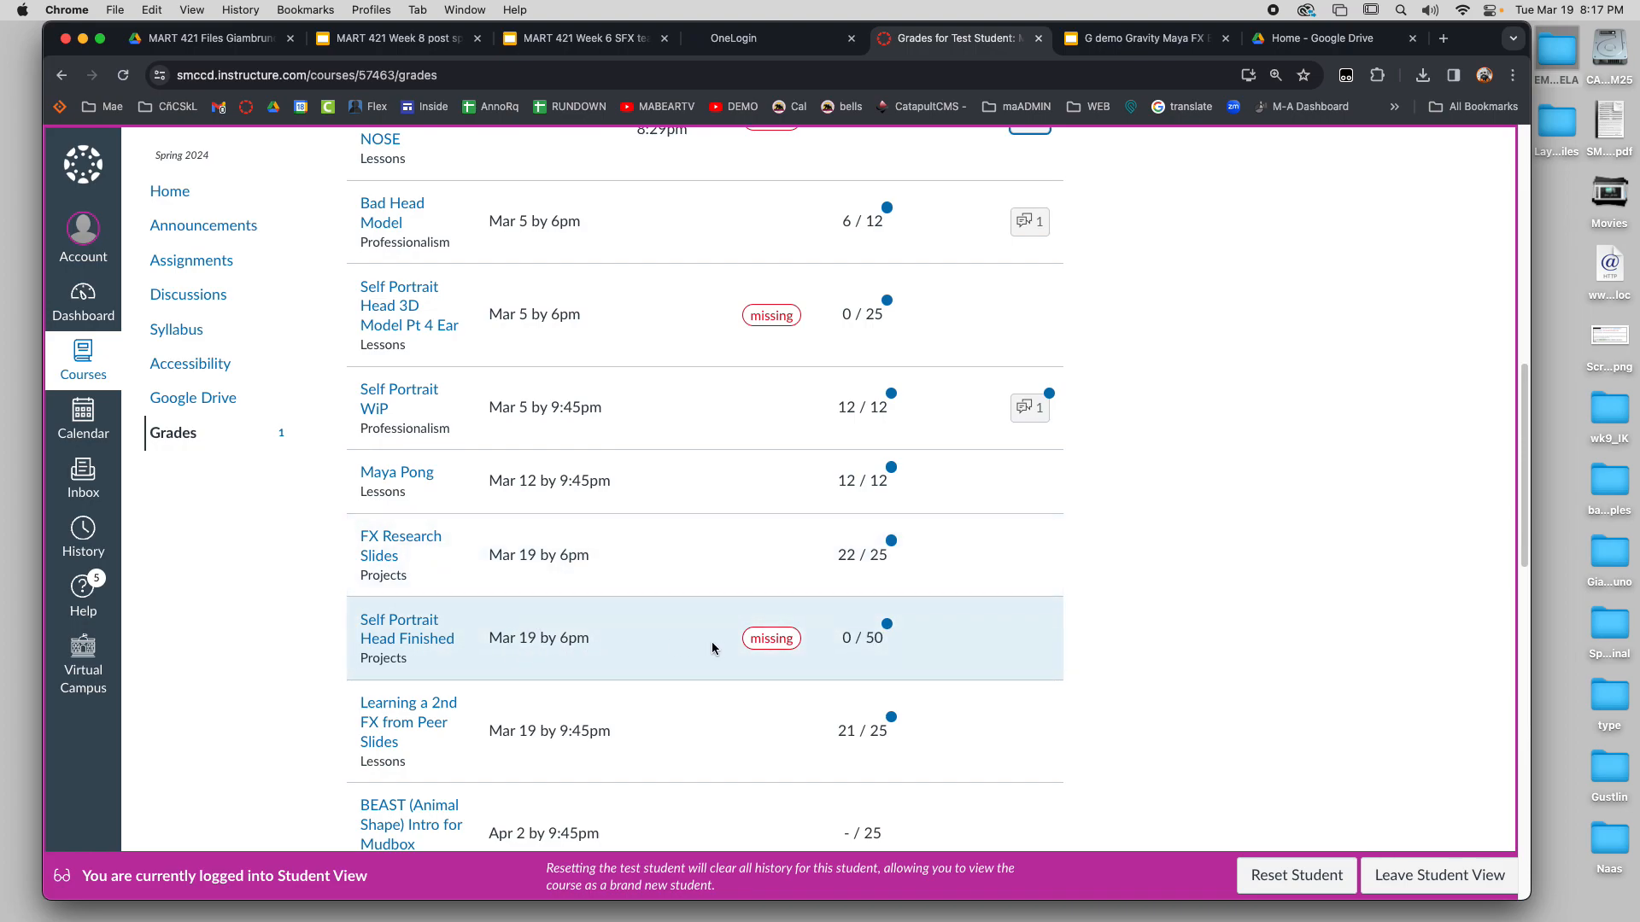
pyautogui.scroll(-1, 845, 645)
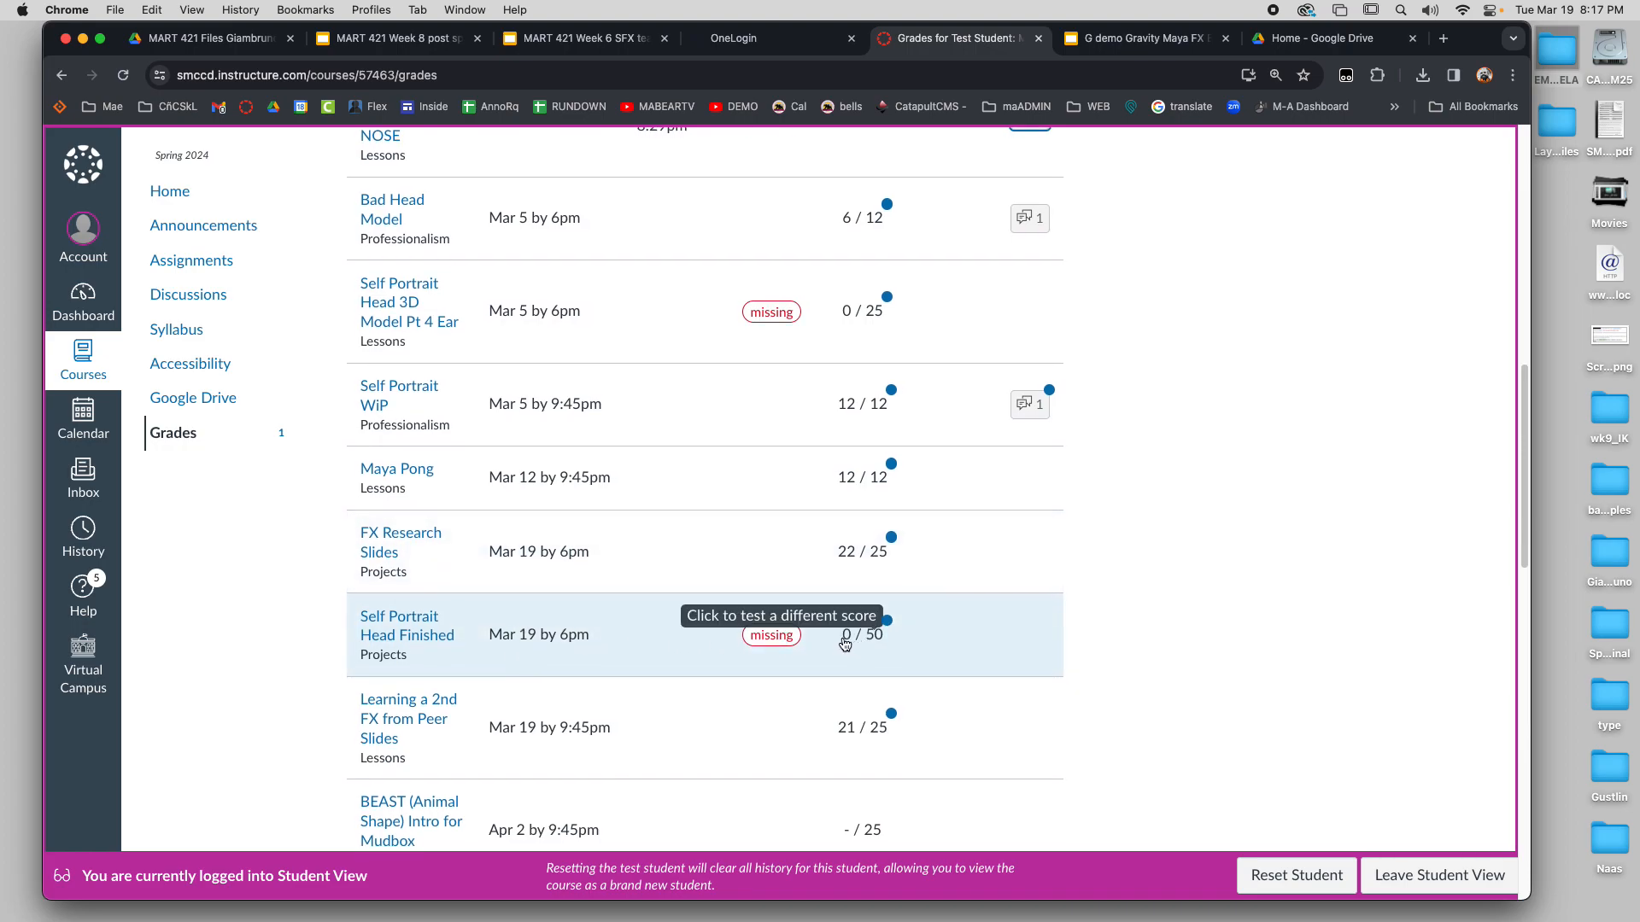
pyautogui.click(845, 642)
pyautogui.write('35')
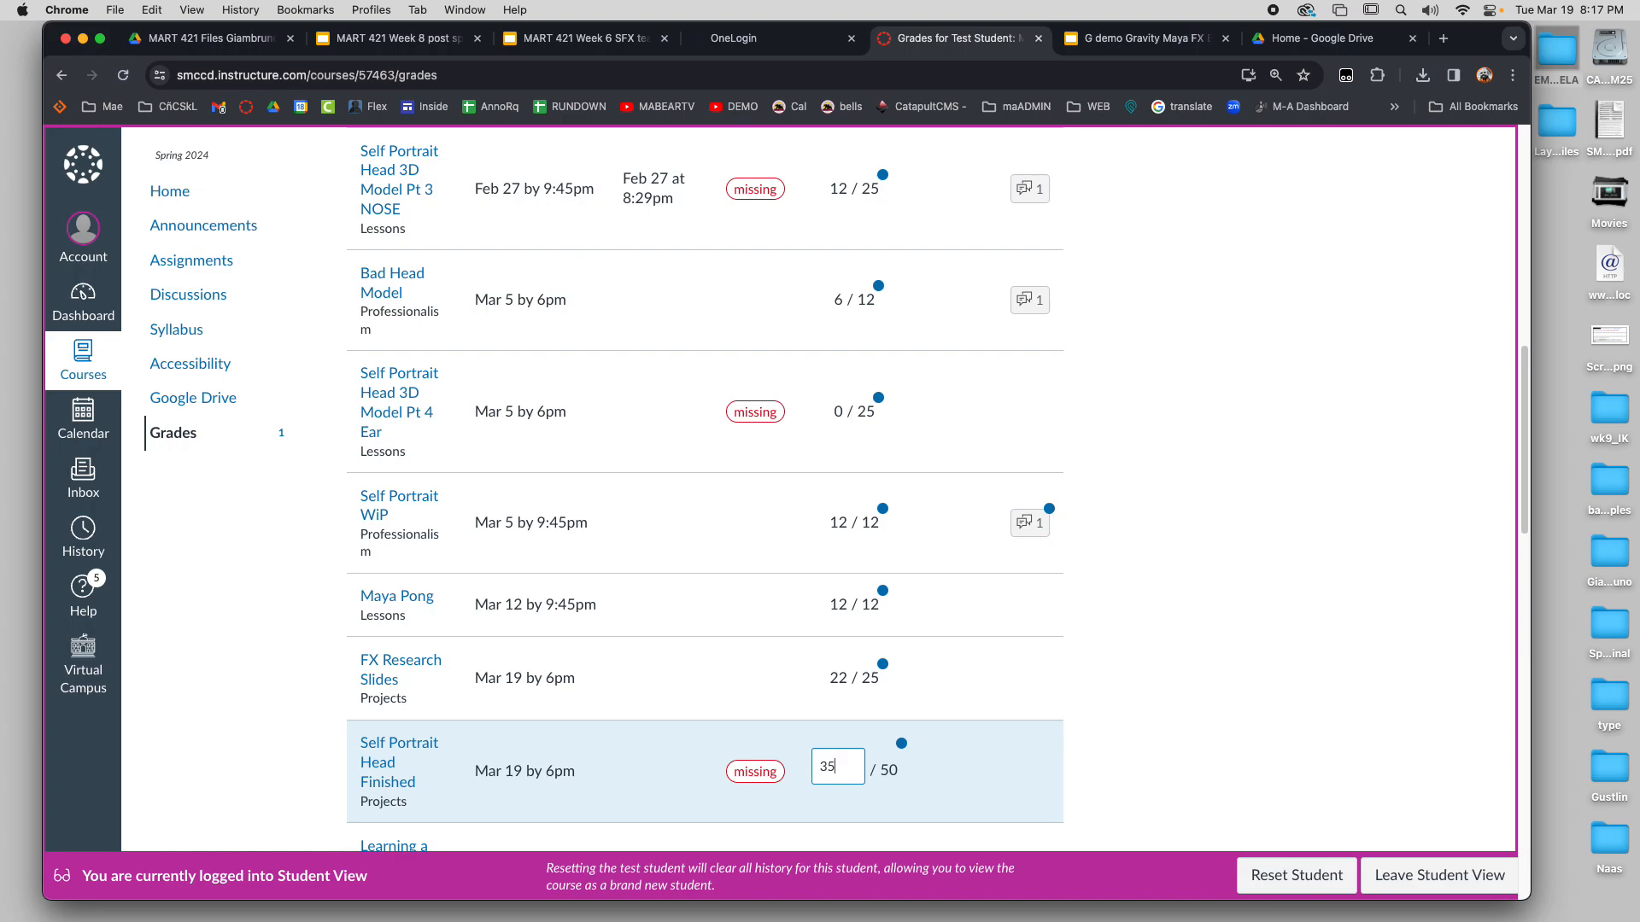
pyautogui.press('Return')
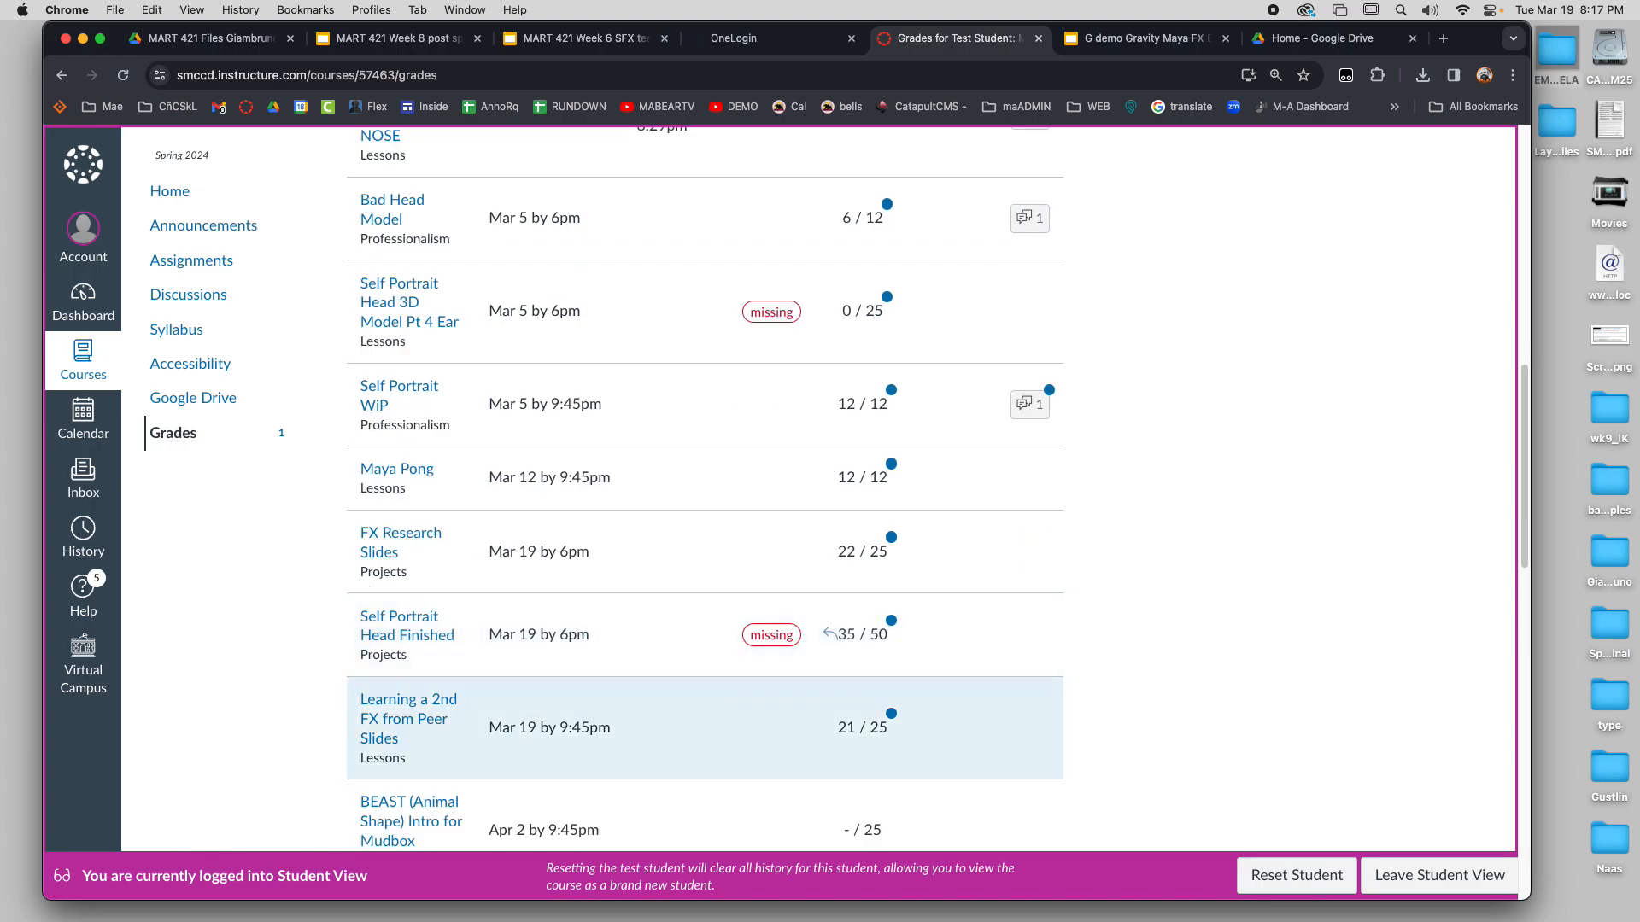
# Reload the grades page to discard the What-If score, and check the actual total grade below the assignments
pyautogui.click(842, 632)
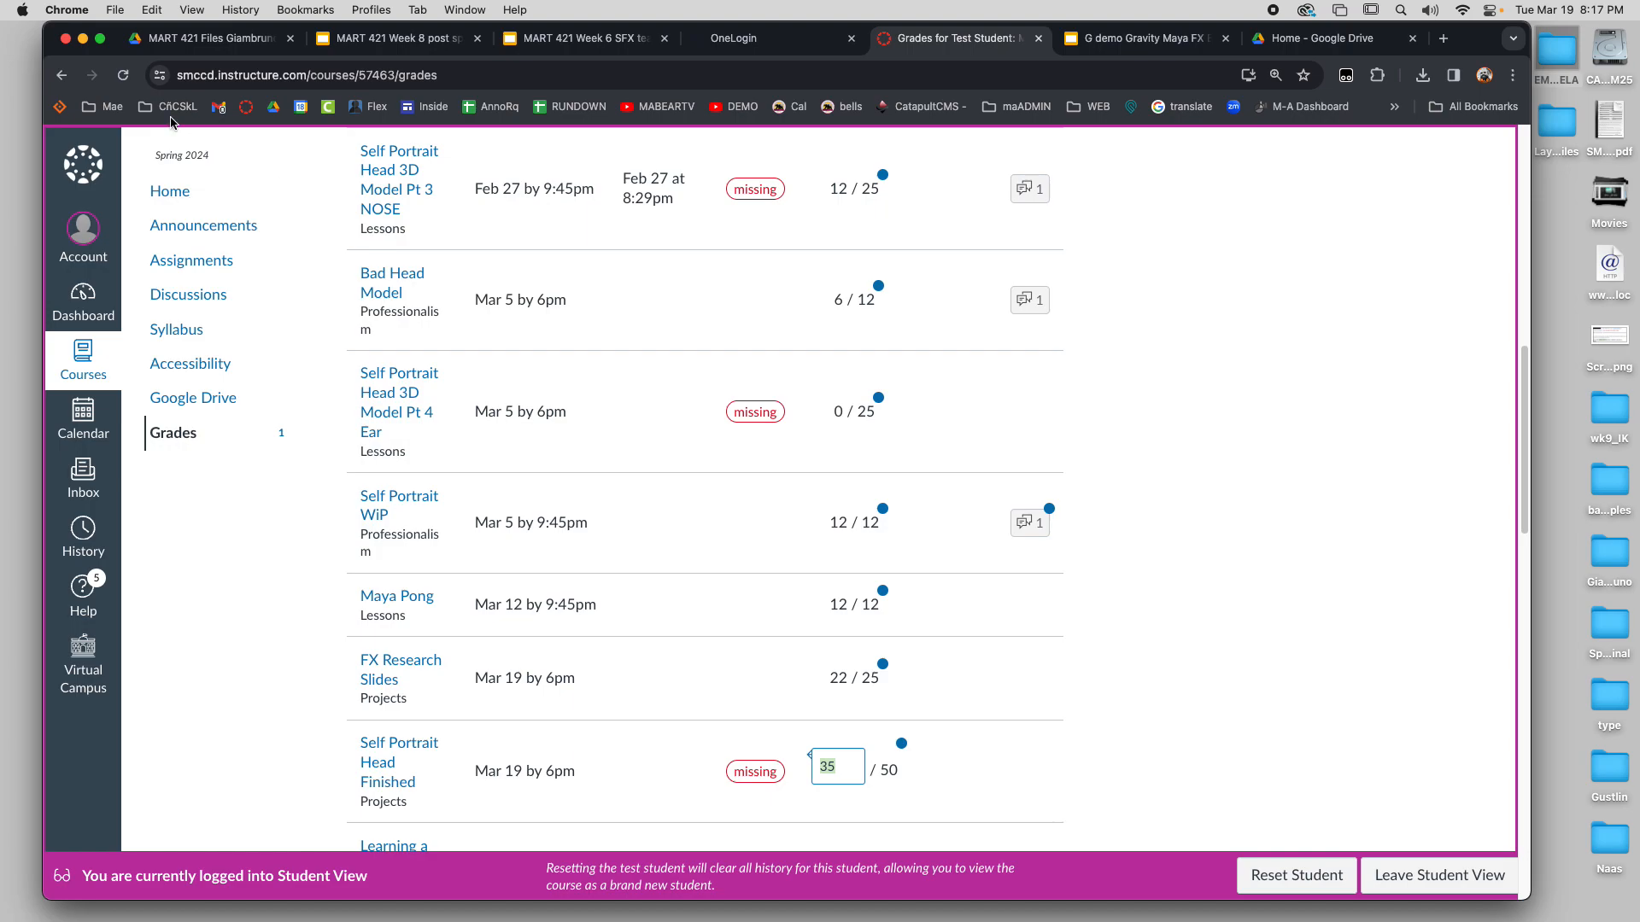
pyautogui.click(125, 75)
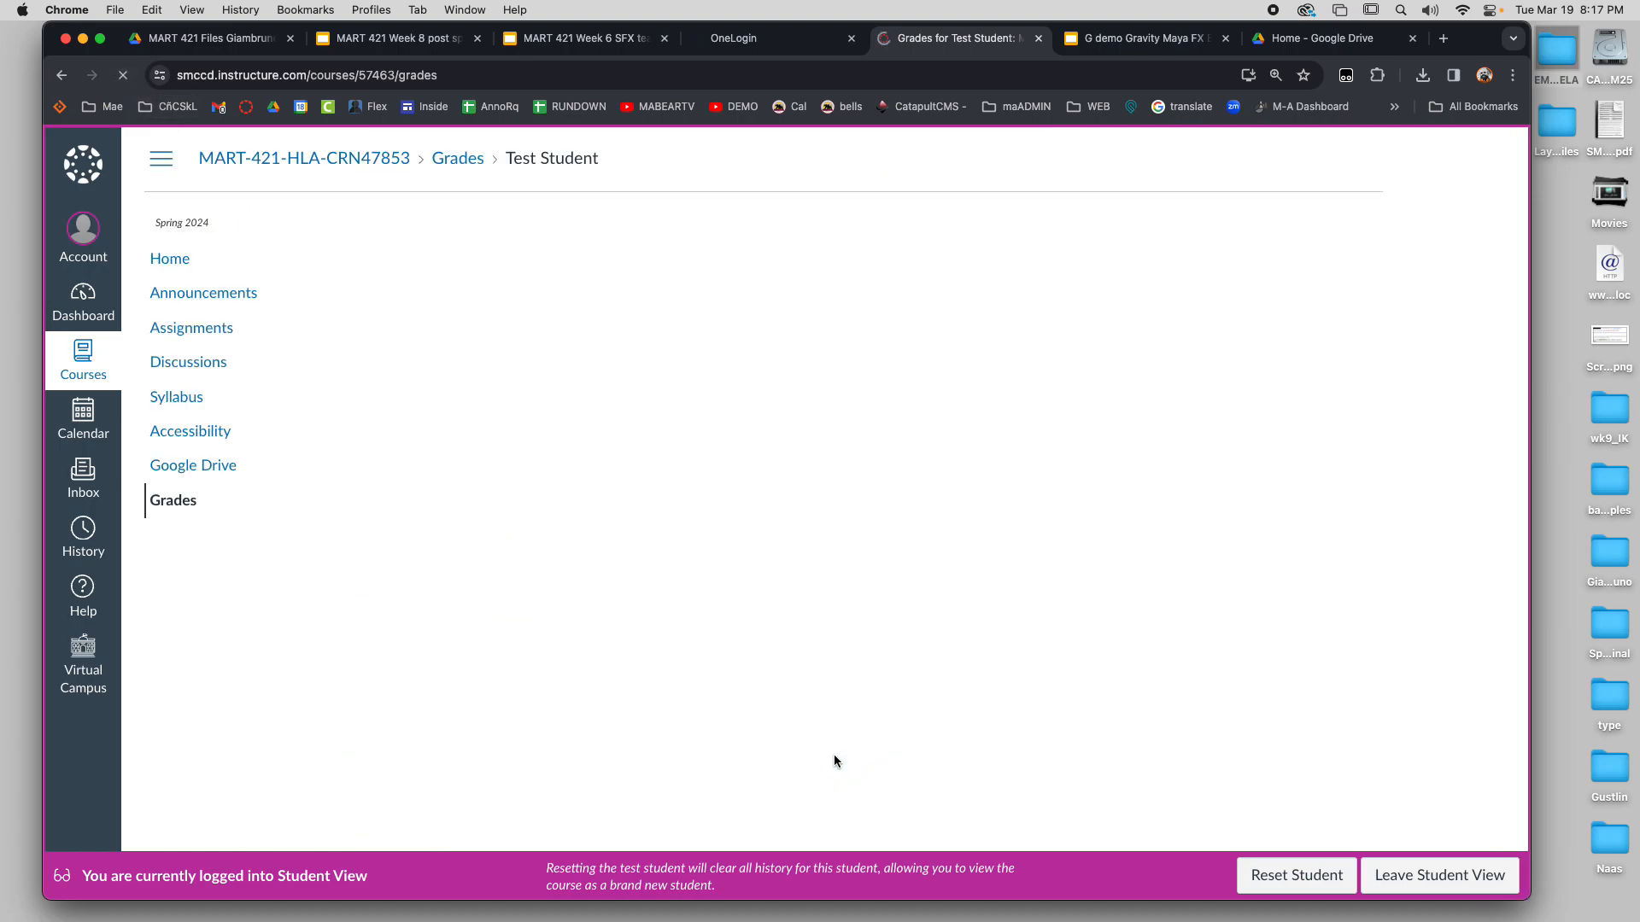
pyautogui.scroll(-5, 888, 756)
pyautogui.scroll(-7, 888, 756)
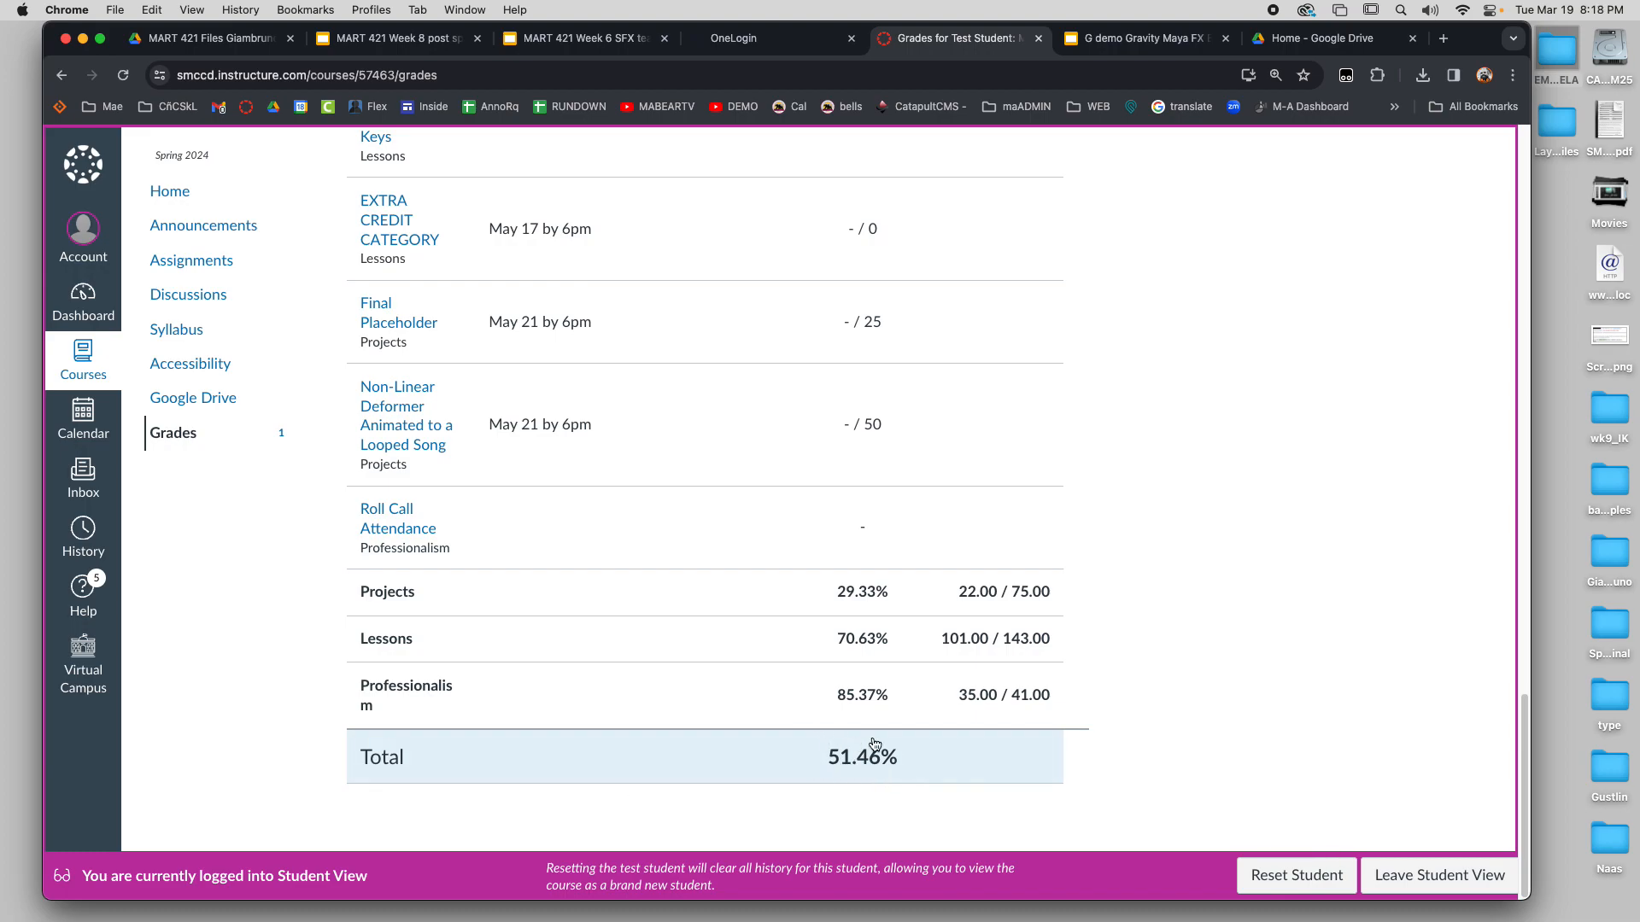
# Enter a What-If score of 35 for Self Portrait Head Finished again and check the recalculated total grade
pyautogui.scroll(5, 874, 738)
pyautogui.scroll(5, 873, 735)
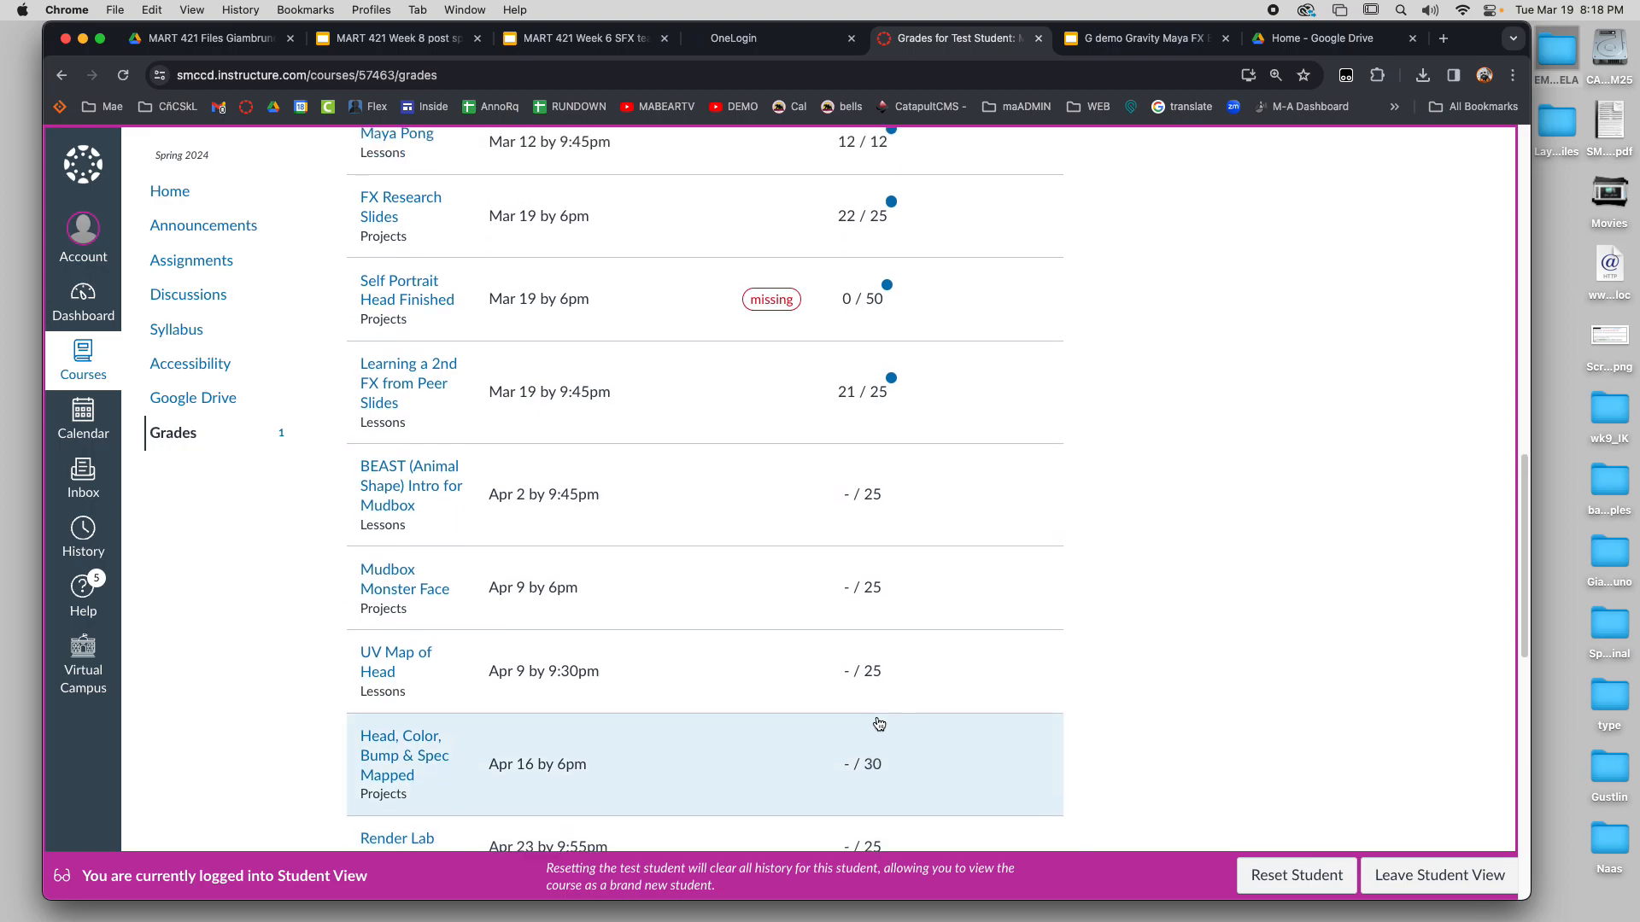
pyautogui.click(851, 368)
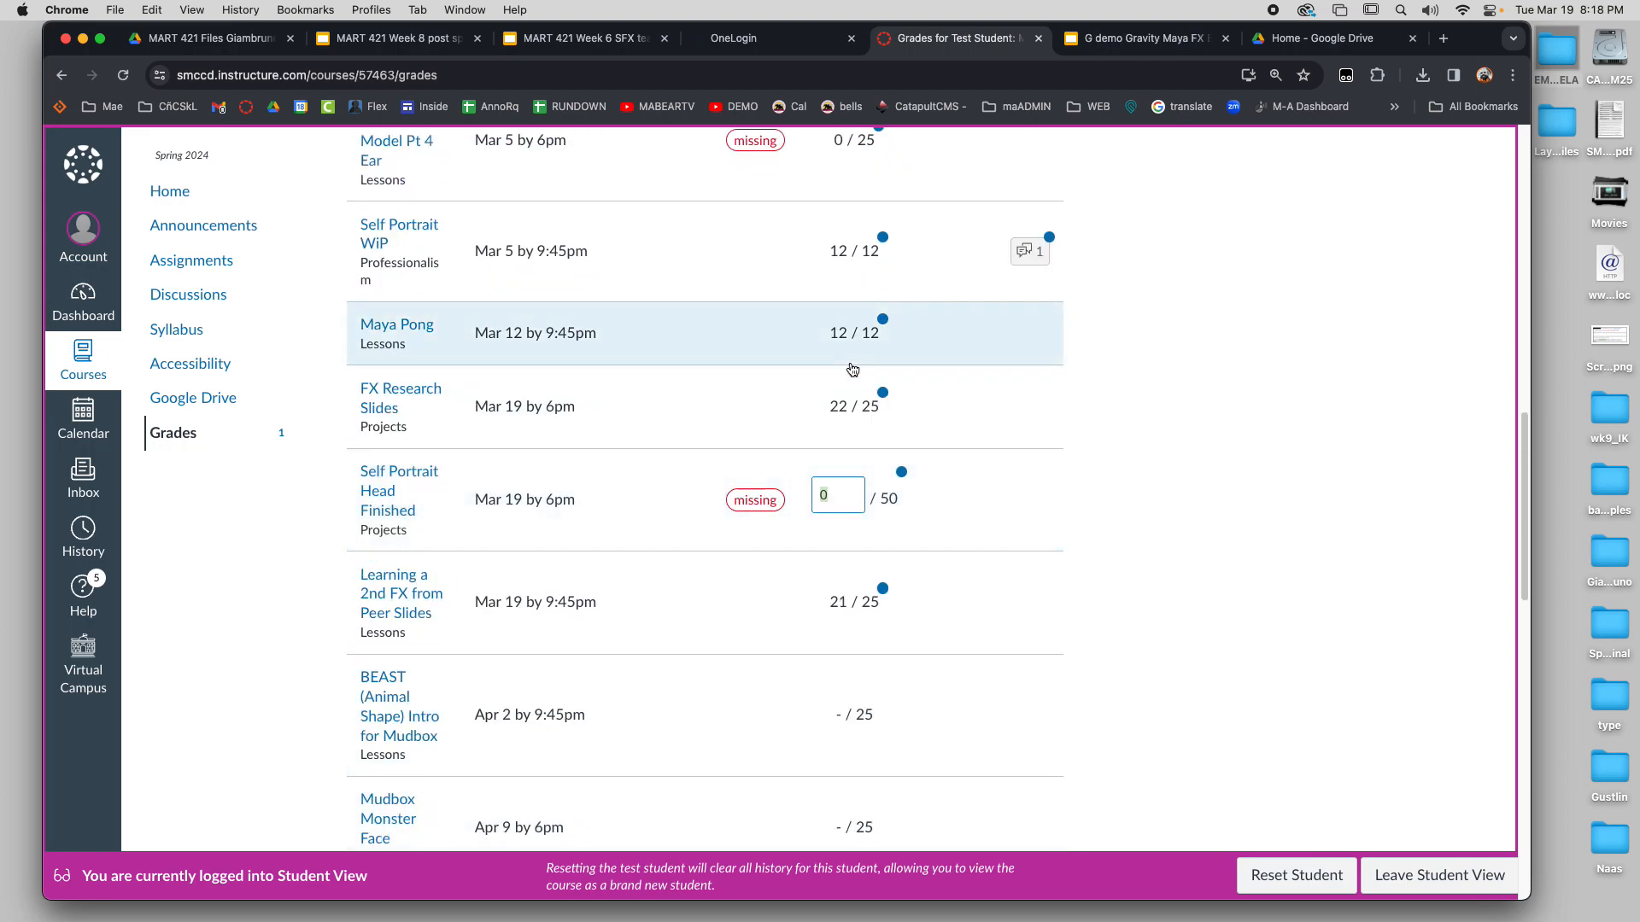
pyautogui.write('35')
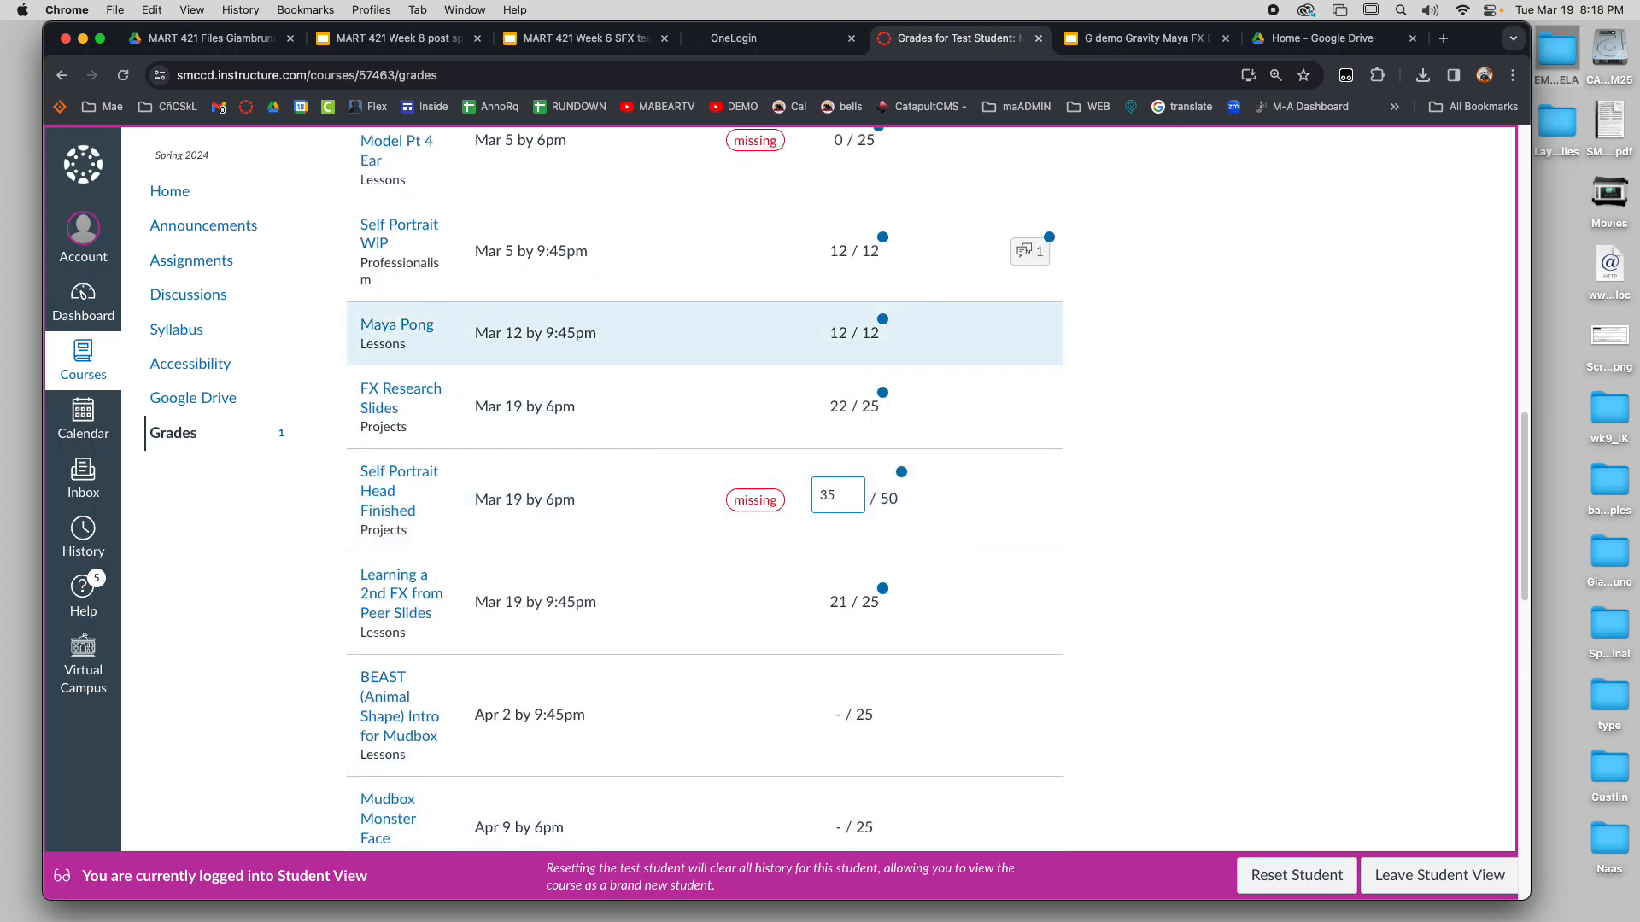
pyautogui.click(1041, 491)
pyautogui.scroll(-10, 990, 453)
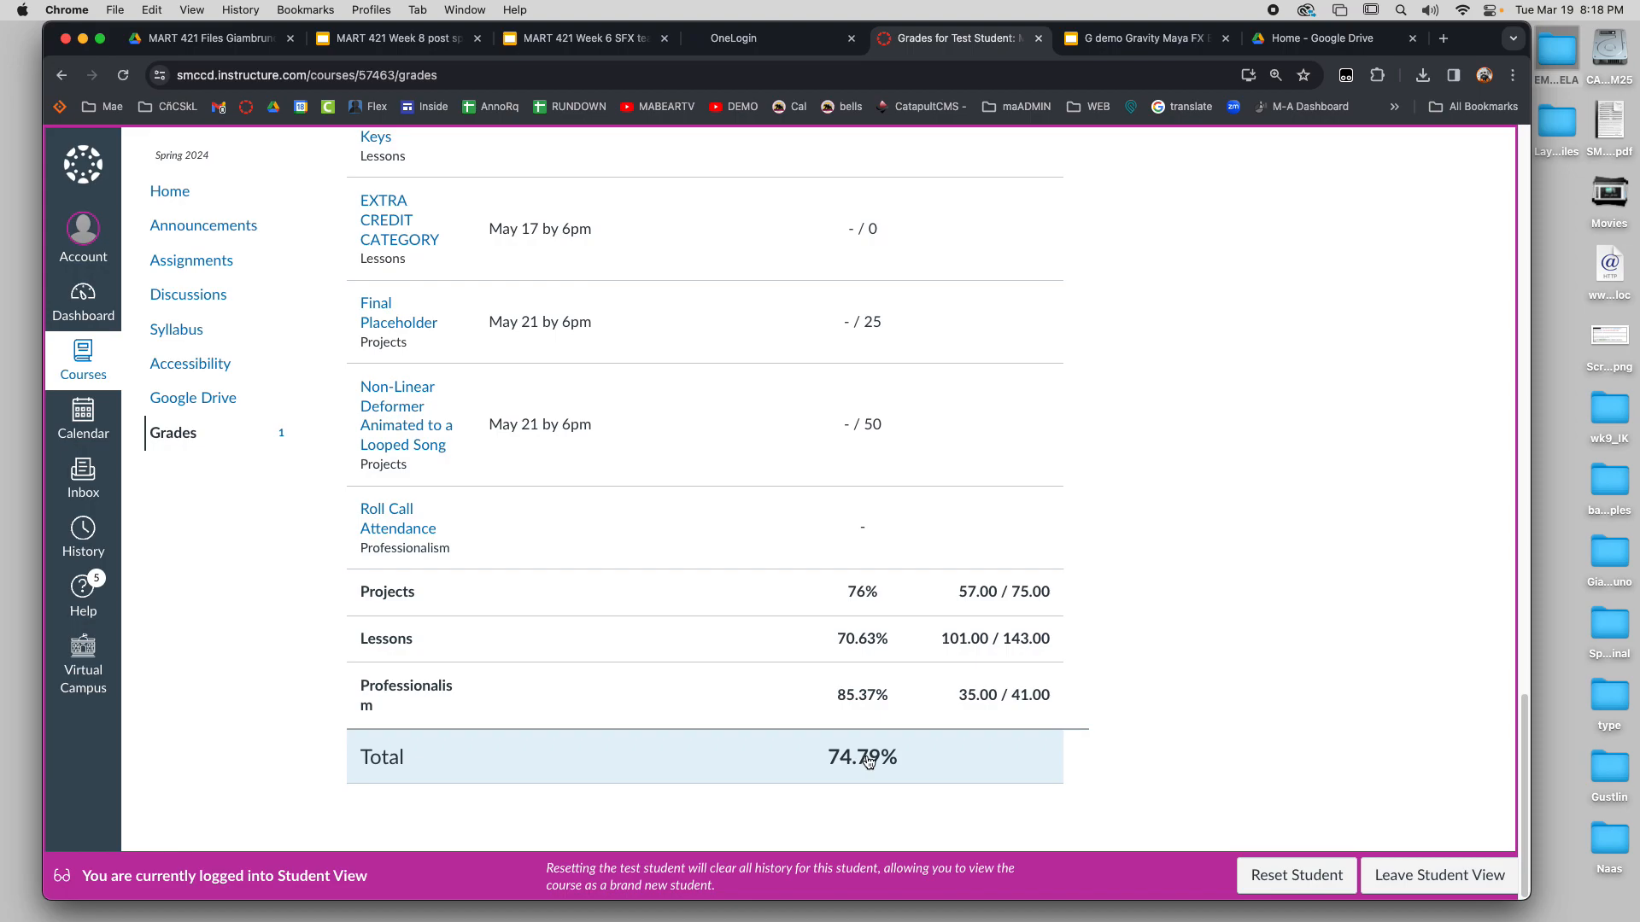
# Arrange the grades by Assignment Group and apply the sorting
pyautogui.scroll(10, 1042, 572)
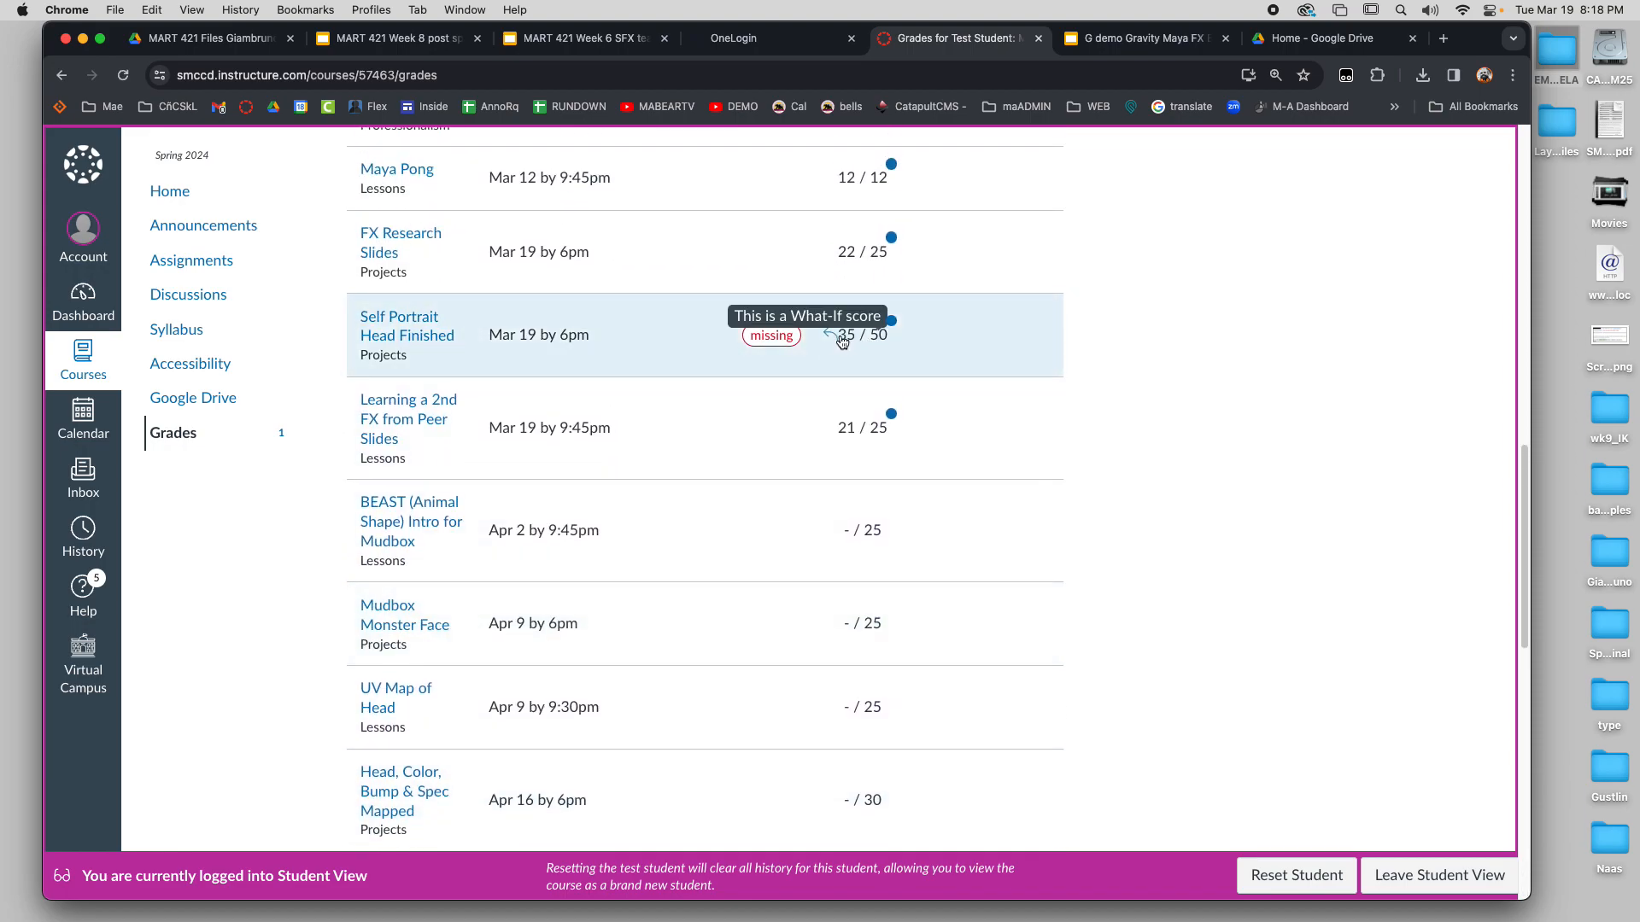
pyautogui.scroll(15, 837, 401)
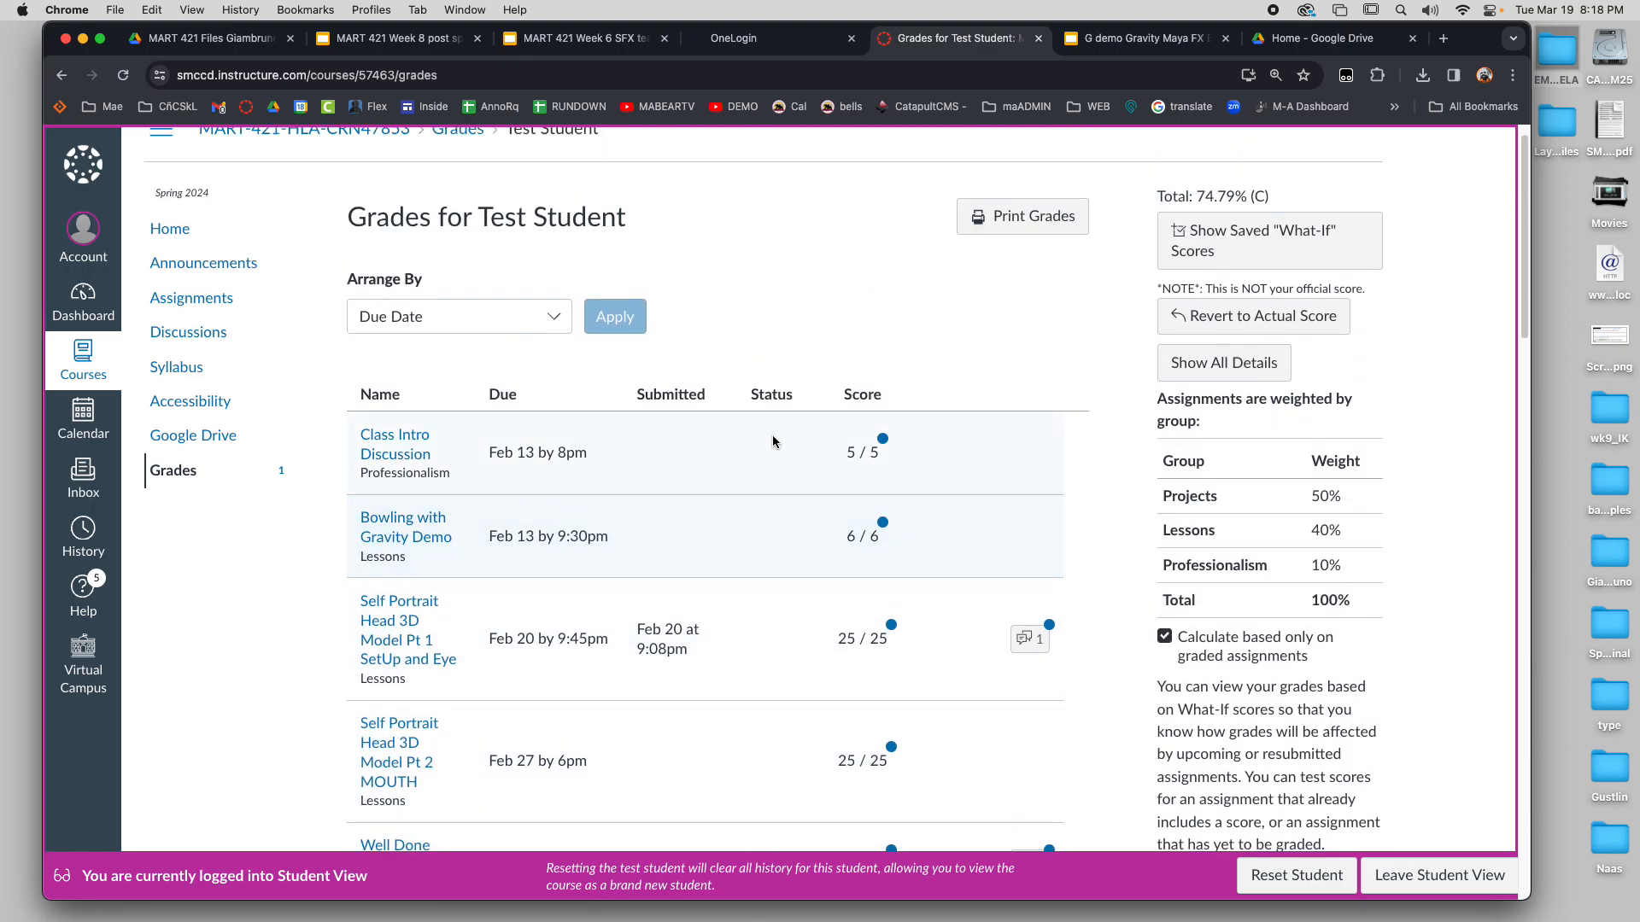
pyautogui.click(515, 350)
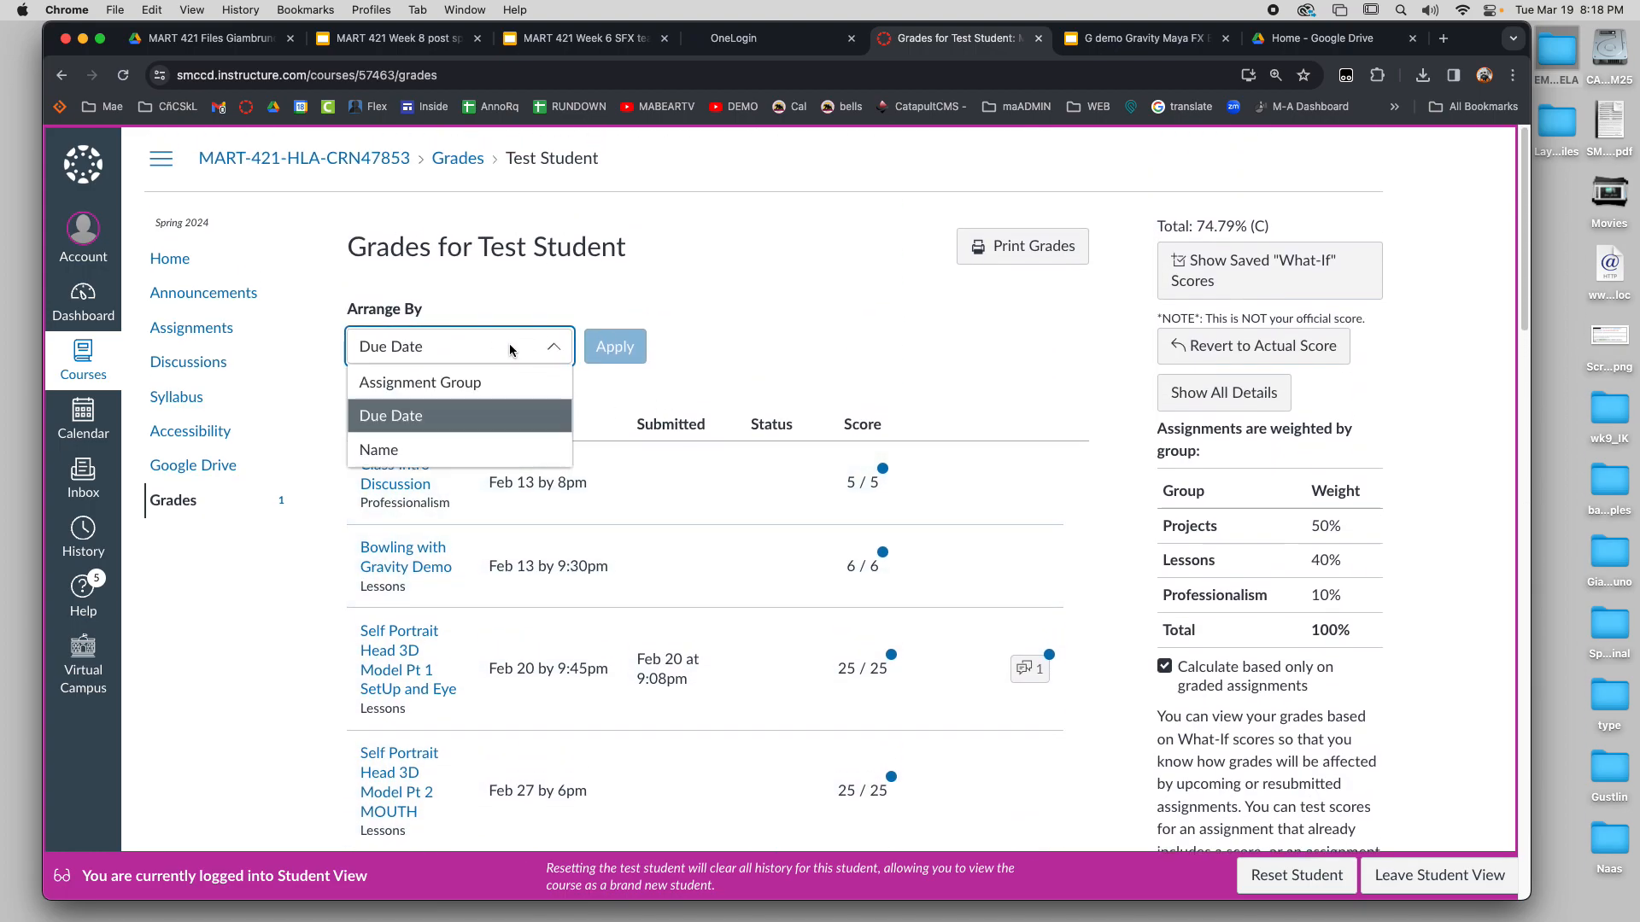
pyautogui.click(442, 397)
pyautogui.click(615, 346)
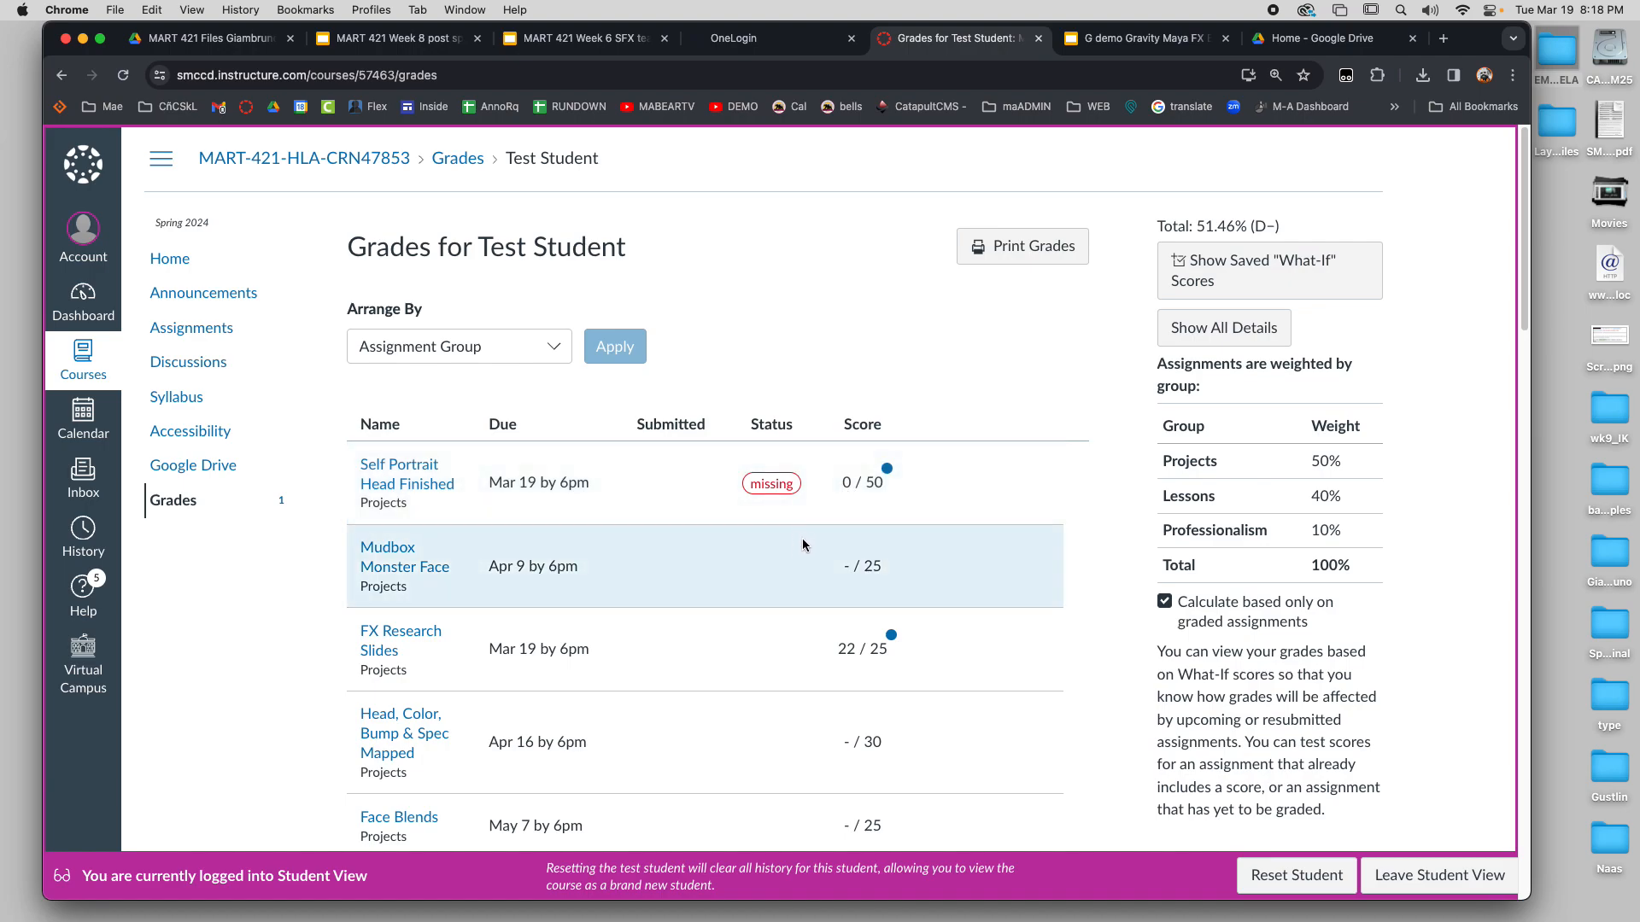
# Examine the grouped grade list, comparing the scores and missing work in the Projects and Lessons groups
pyautogui.scroll(-6, 802, 541)
pyautogui.scroll(5, 798, 543)
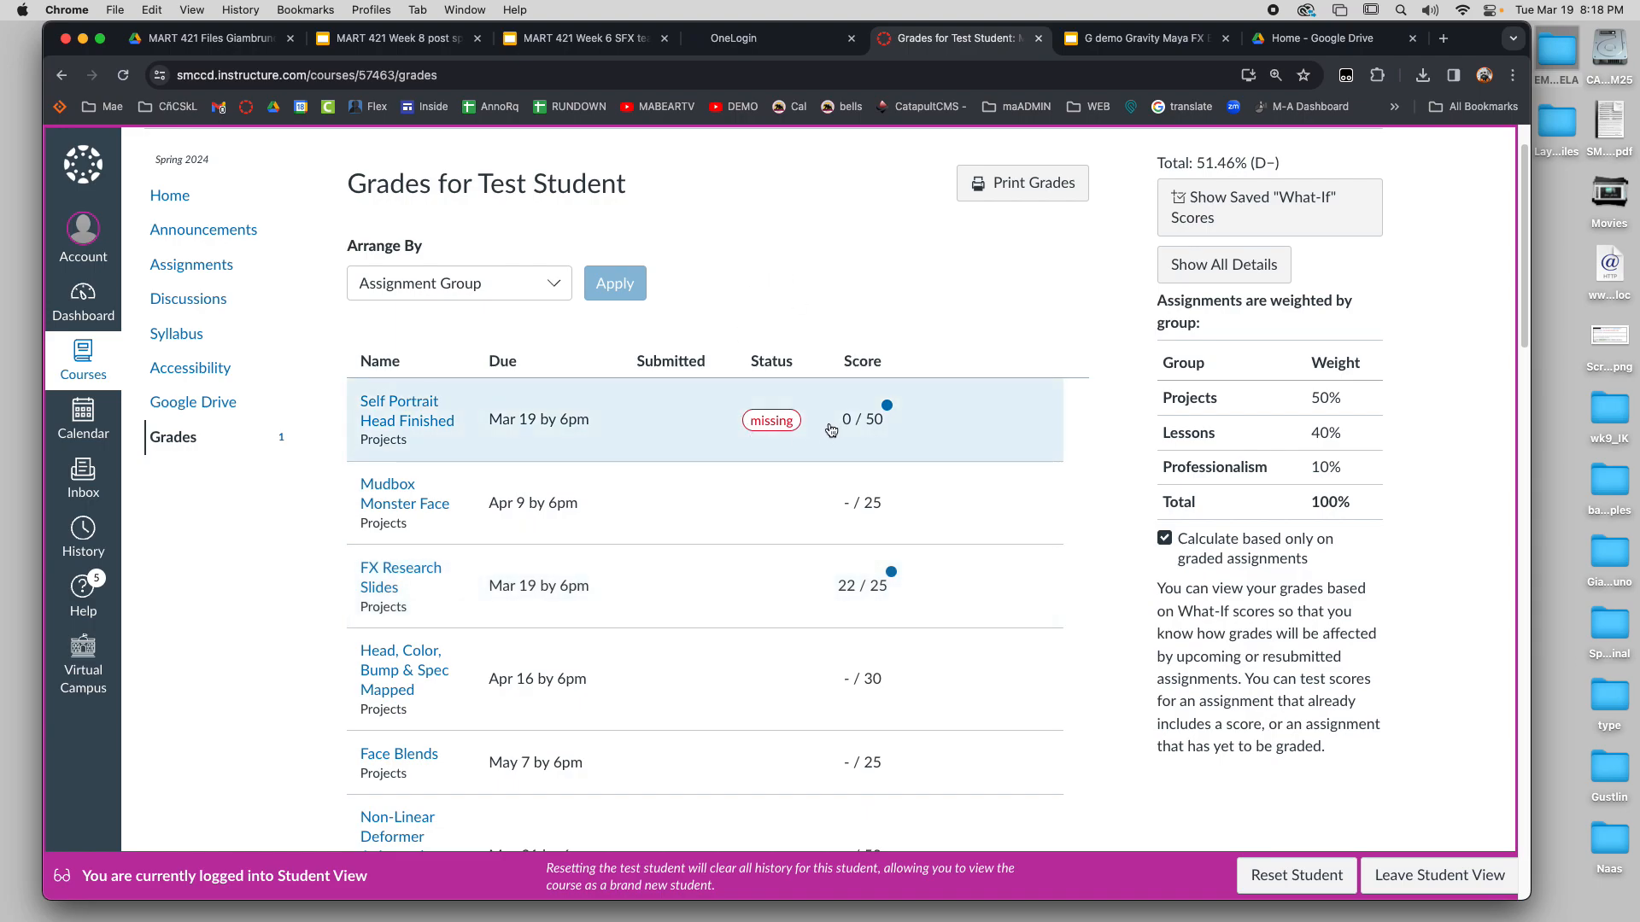
pyautogui.scroll(-5, 836, 436)
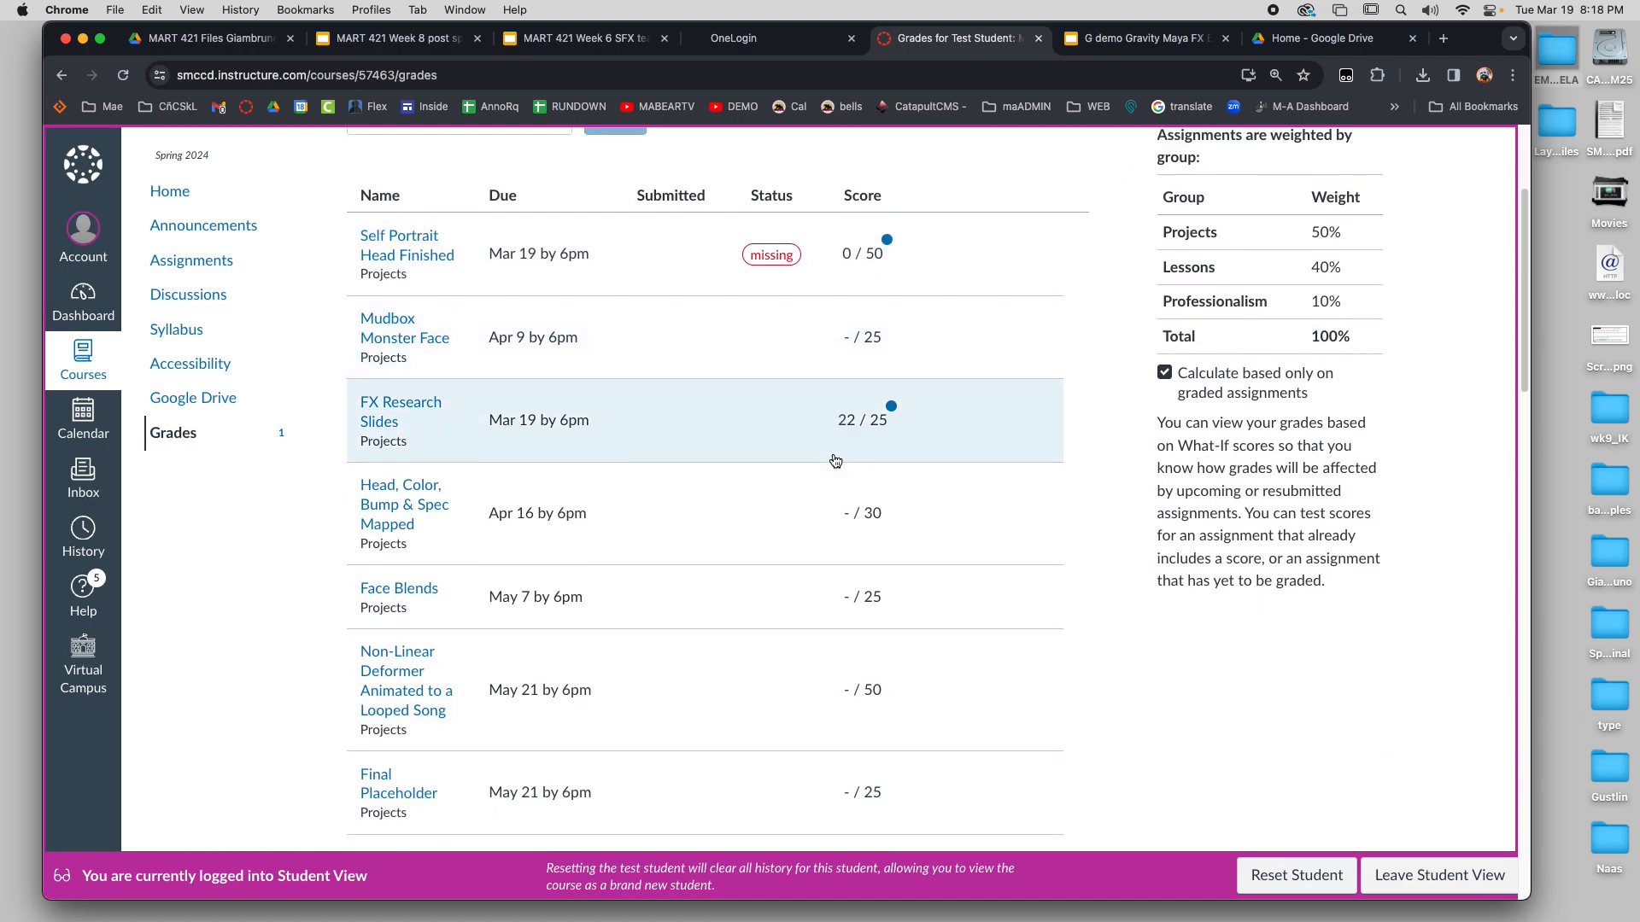
pyautogui.scroll(-15, 837, 470)
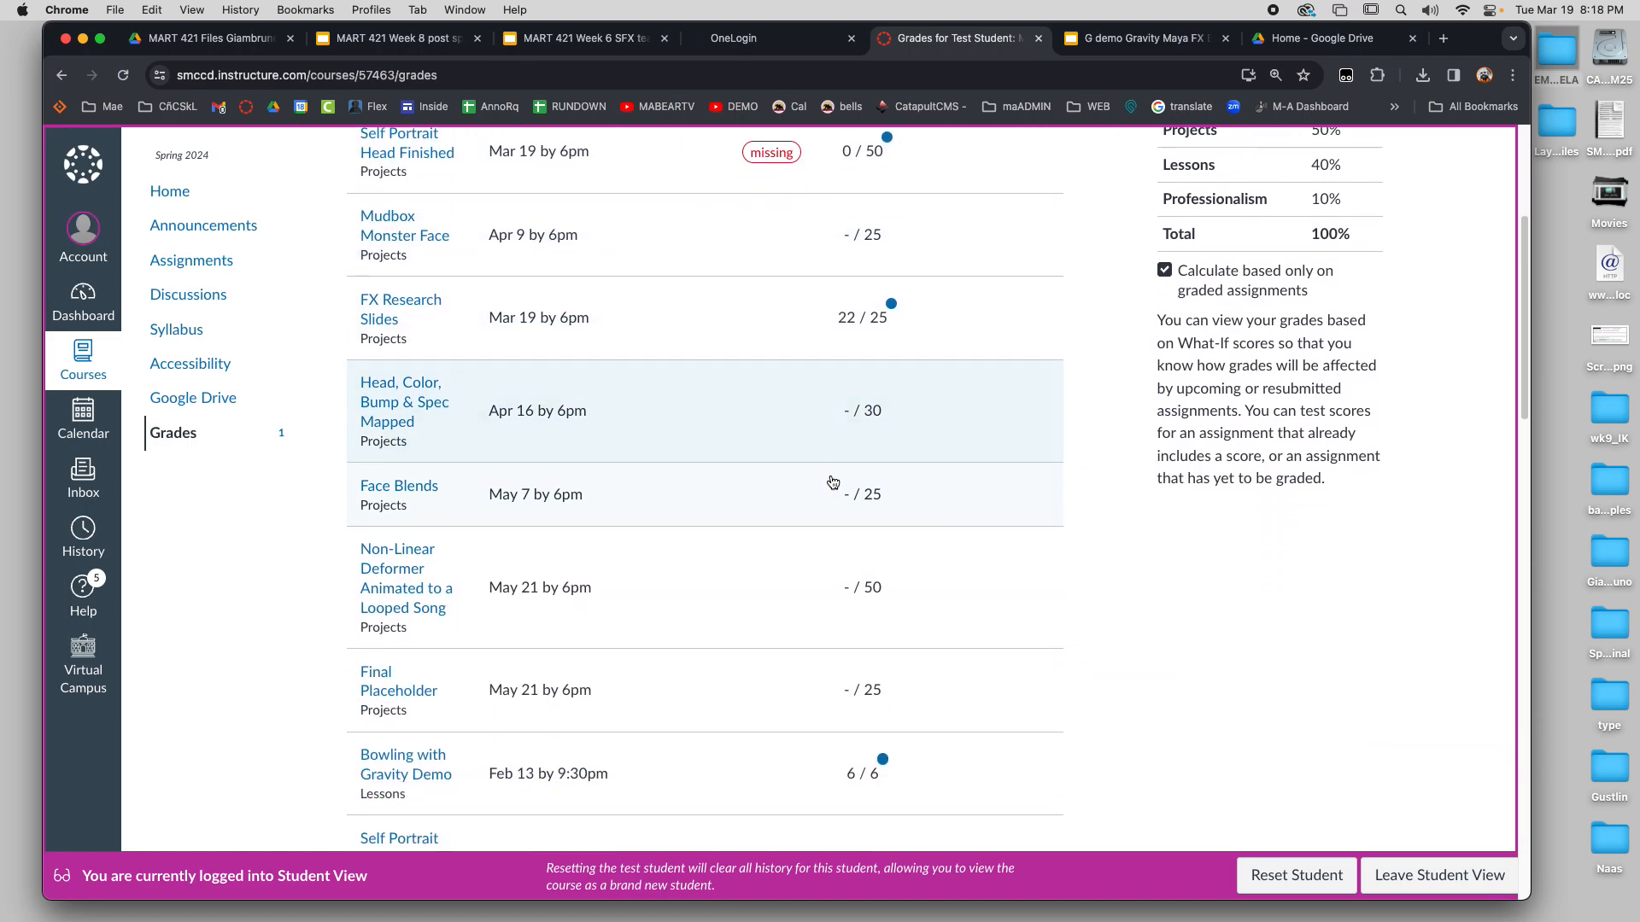
pyautogui.scroll(20, 835, 493)
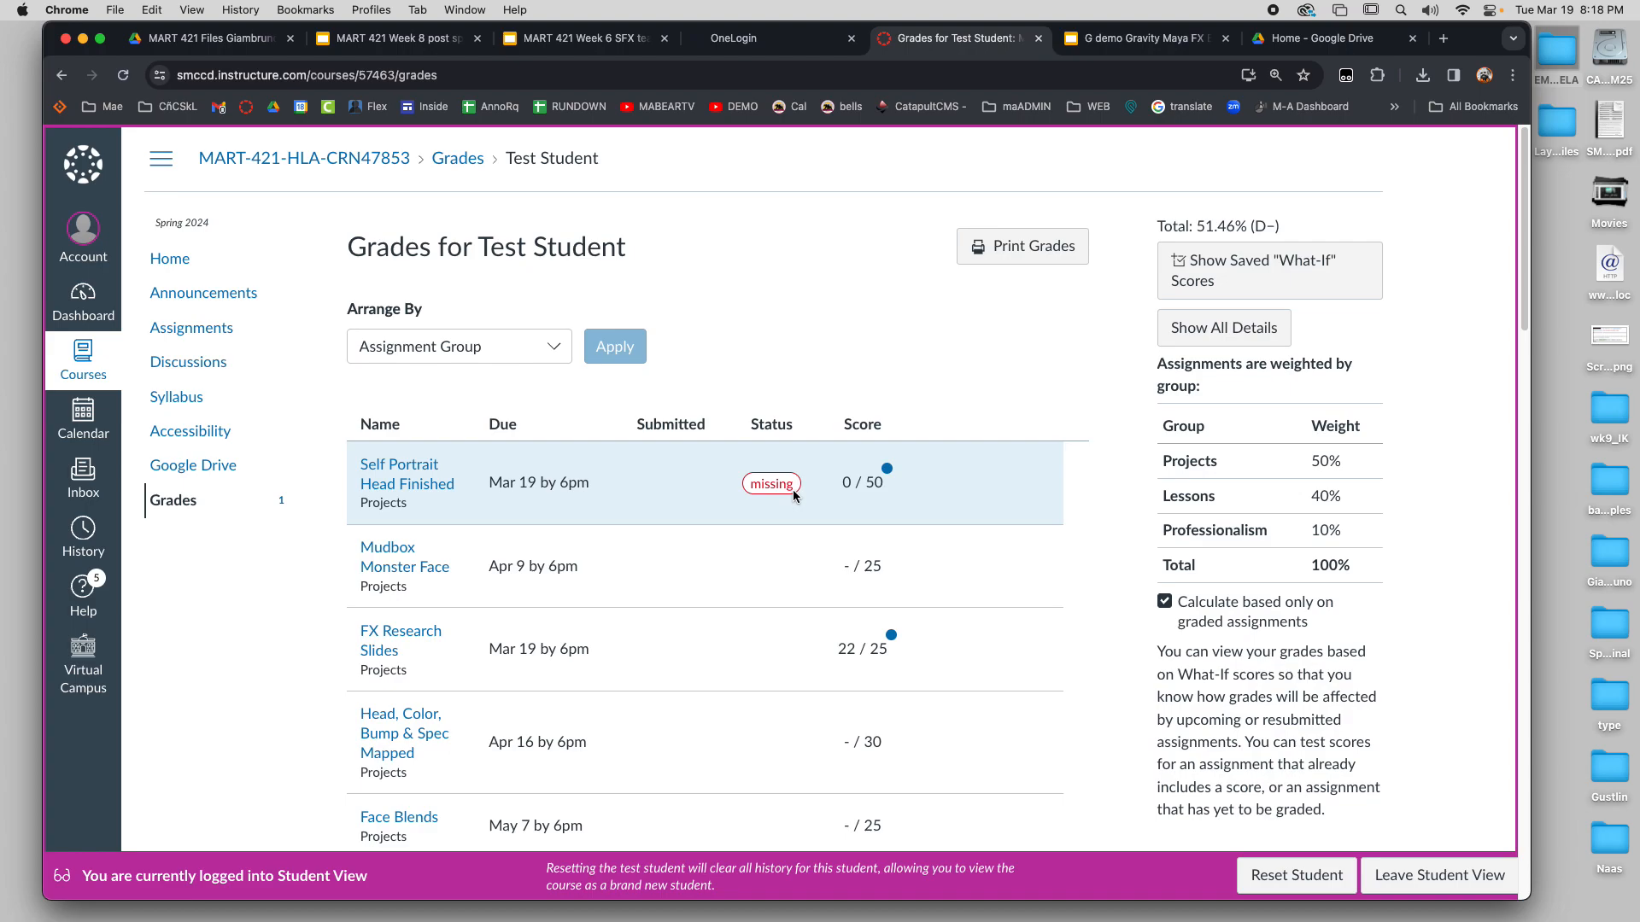
pyautogui.scroll(-15, 794, 504)
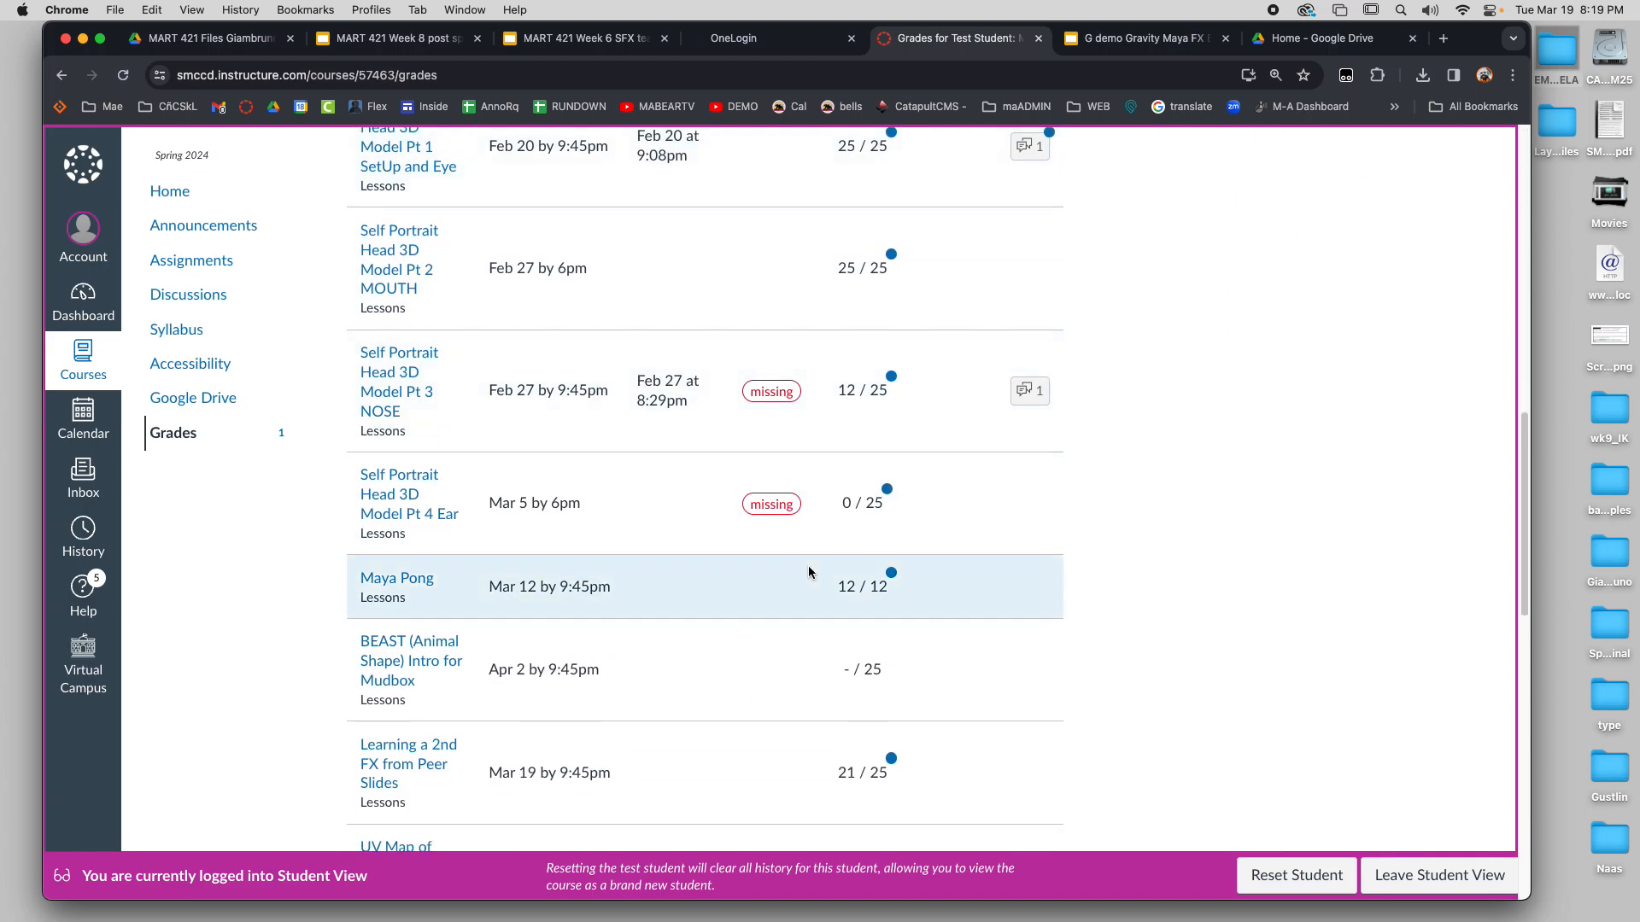
pyautogui.scroll(15, 806, 571)
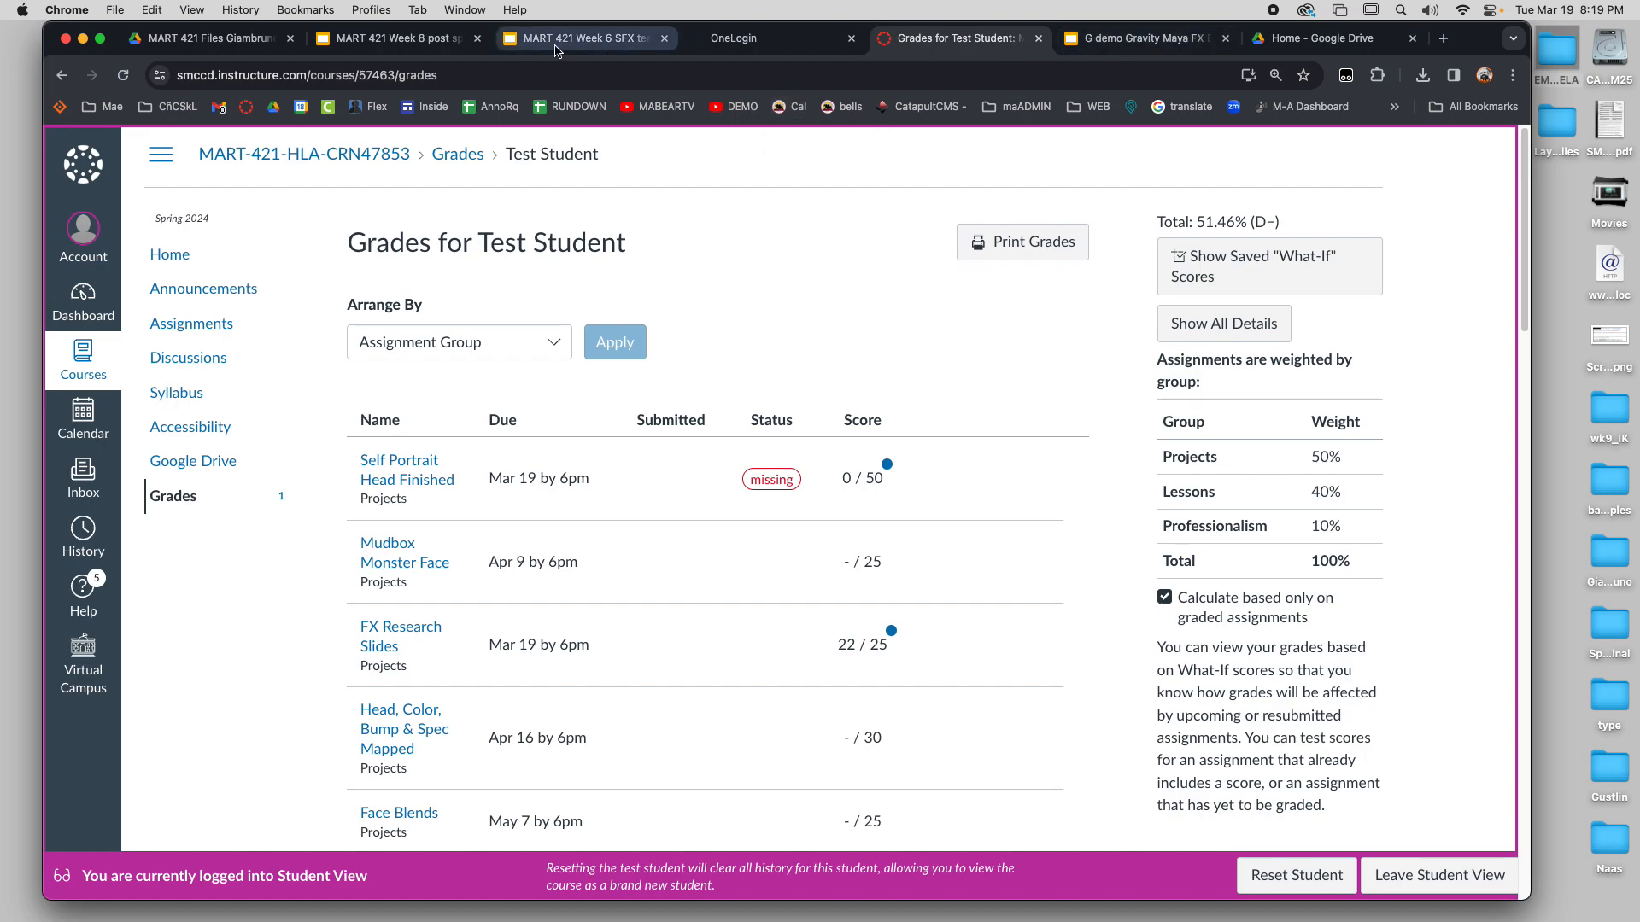
# Switch to the MART 421 Week 6 SFX presentation in Google Slides and show the MUDBOX INTRO agenda slide
pyautogui.click(581, 37)
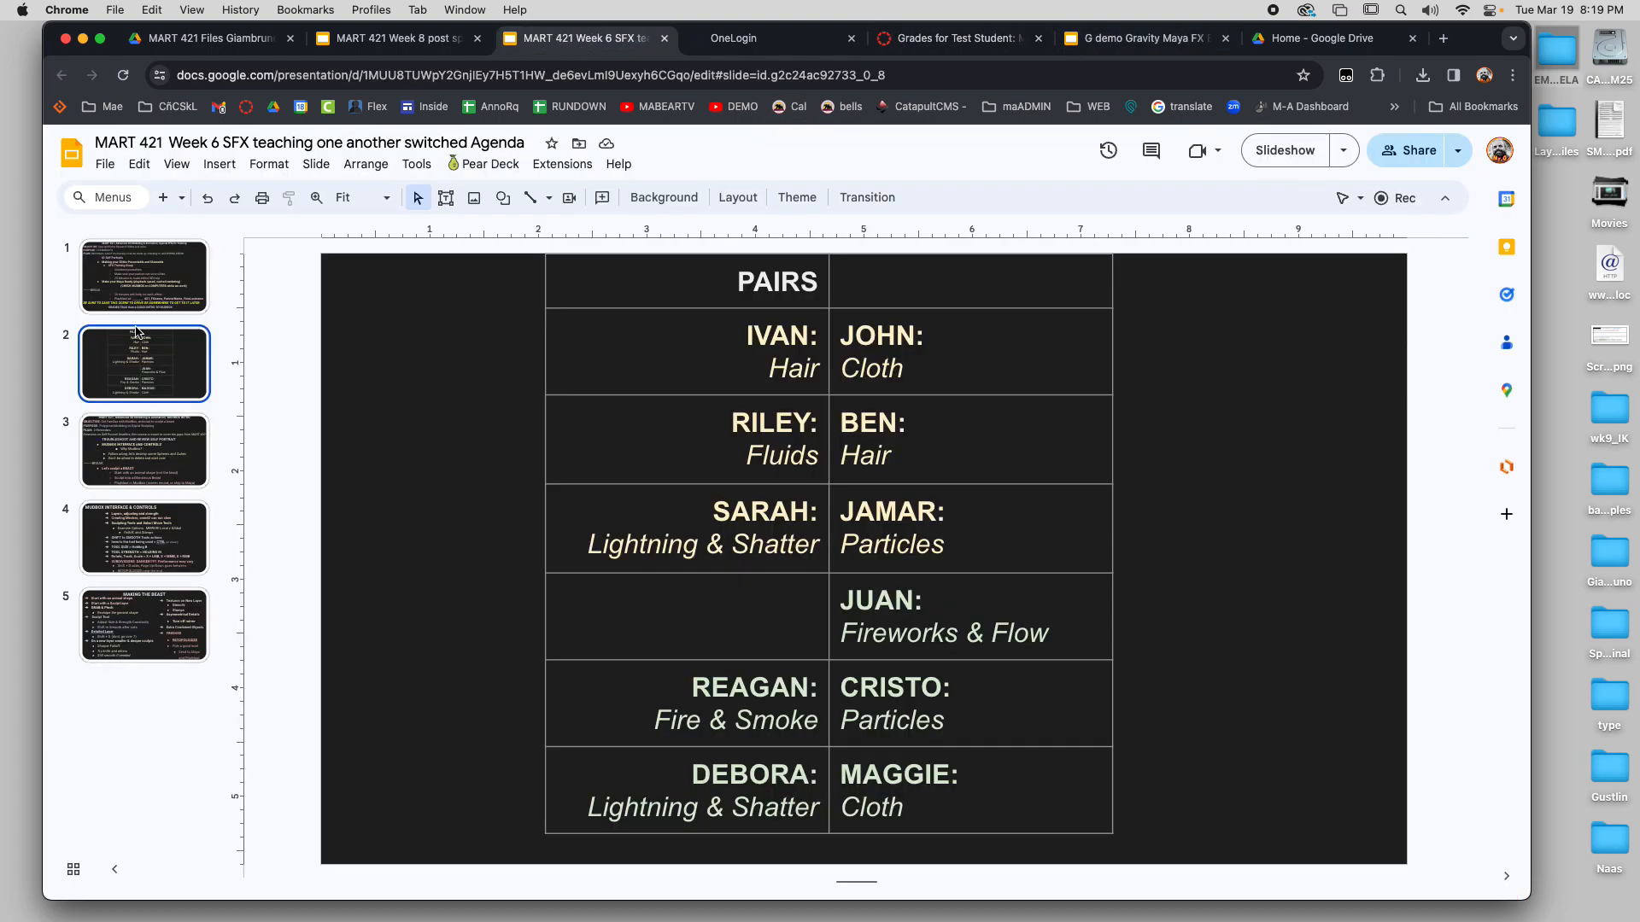
pyautogui.click(120, 450)
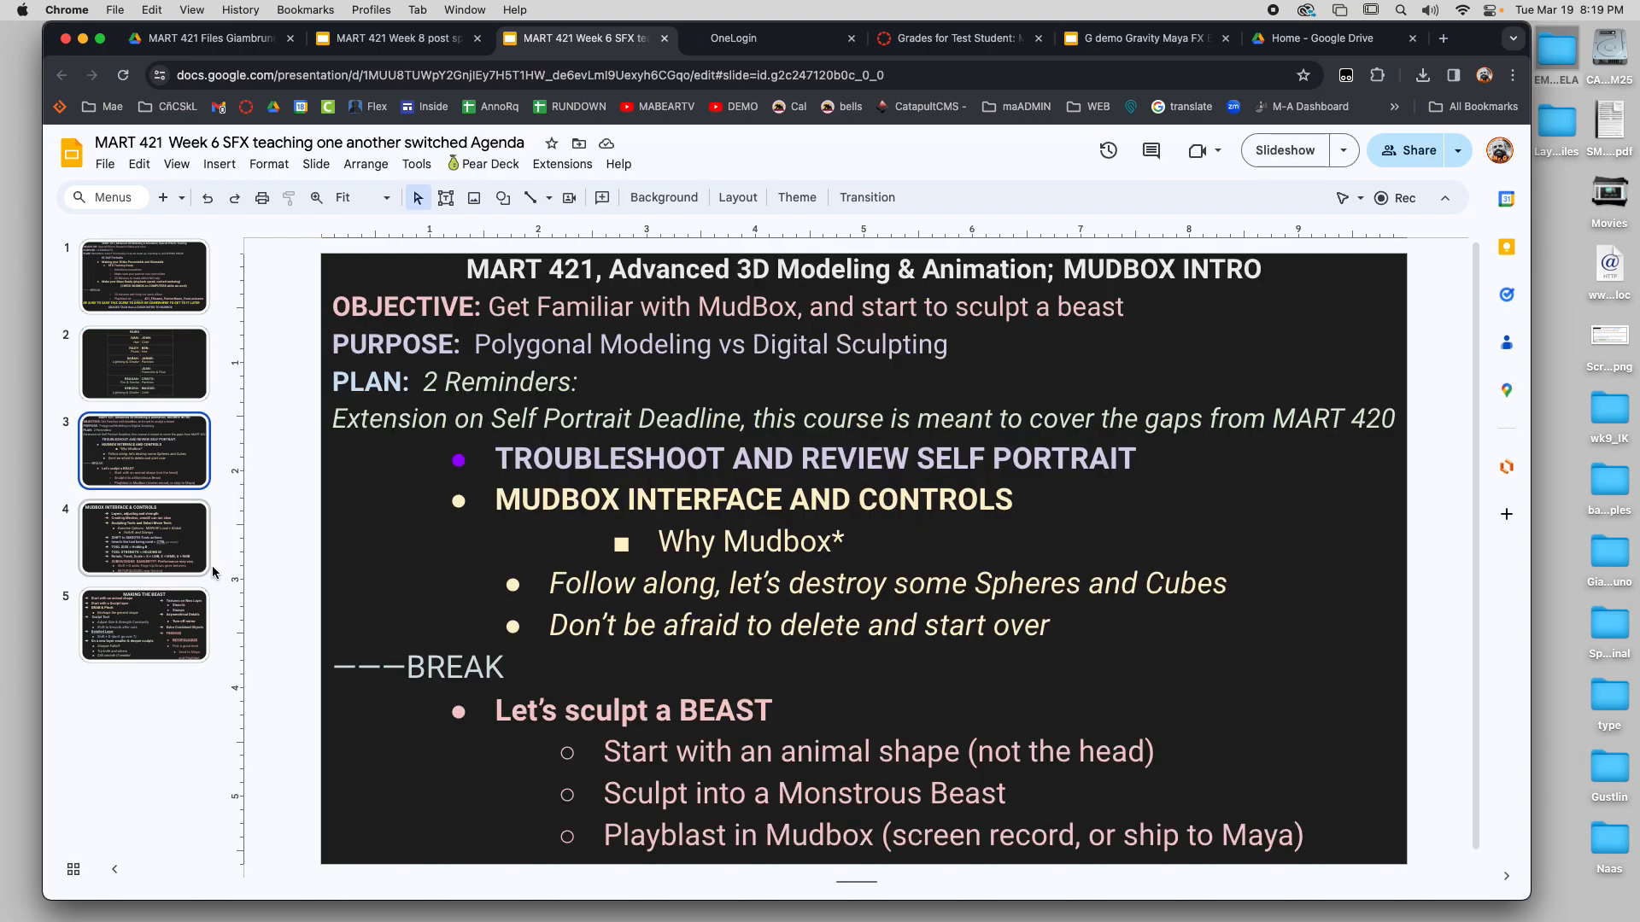
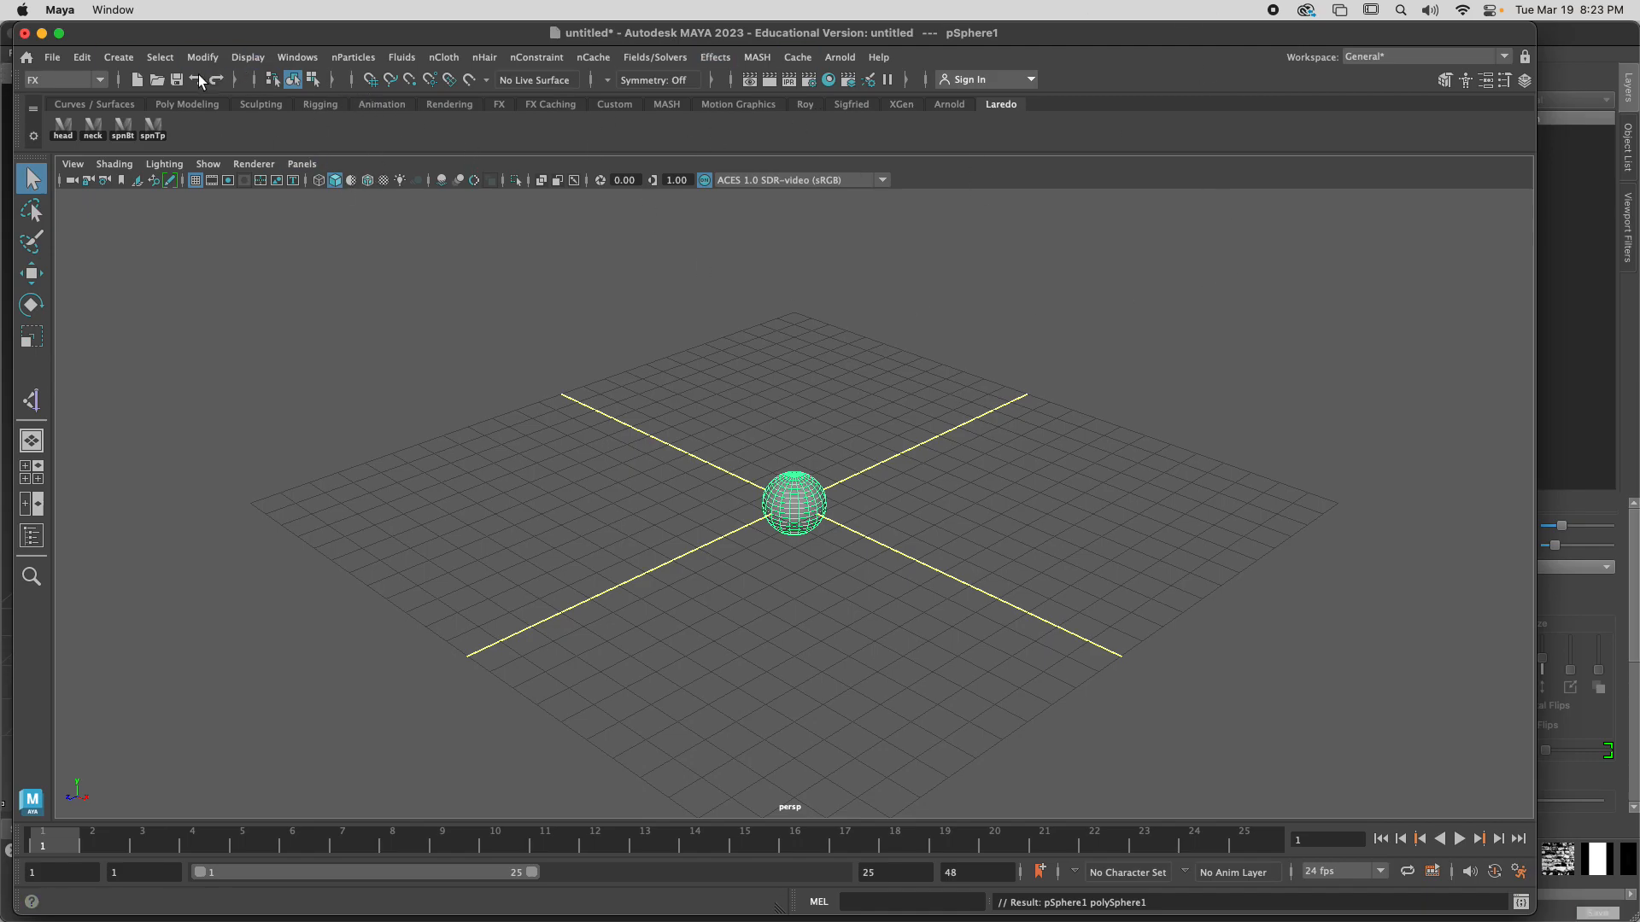
# In Maya, delete the sphere from the scene and reposition the Maya window so the Mudbox window shows behind it
pyautogui.click(55, 58)
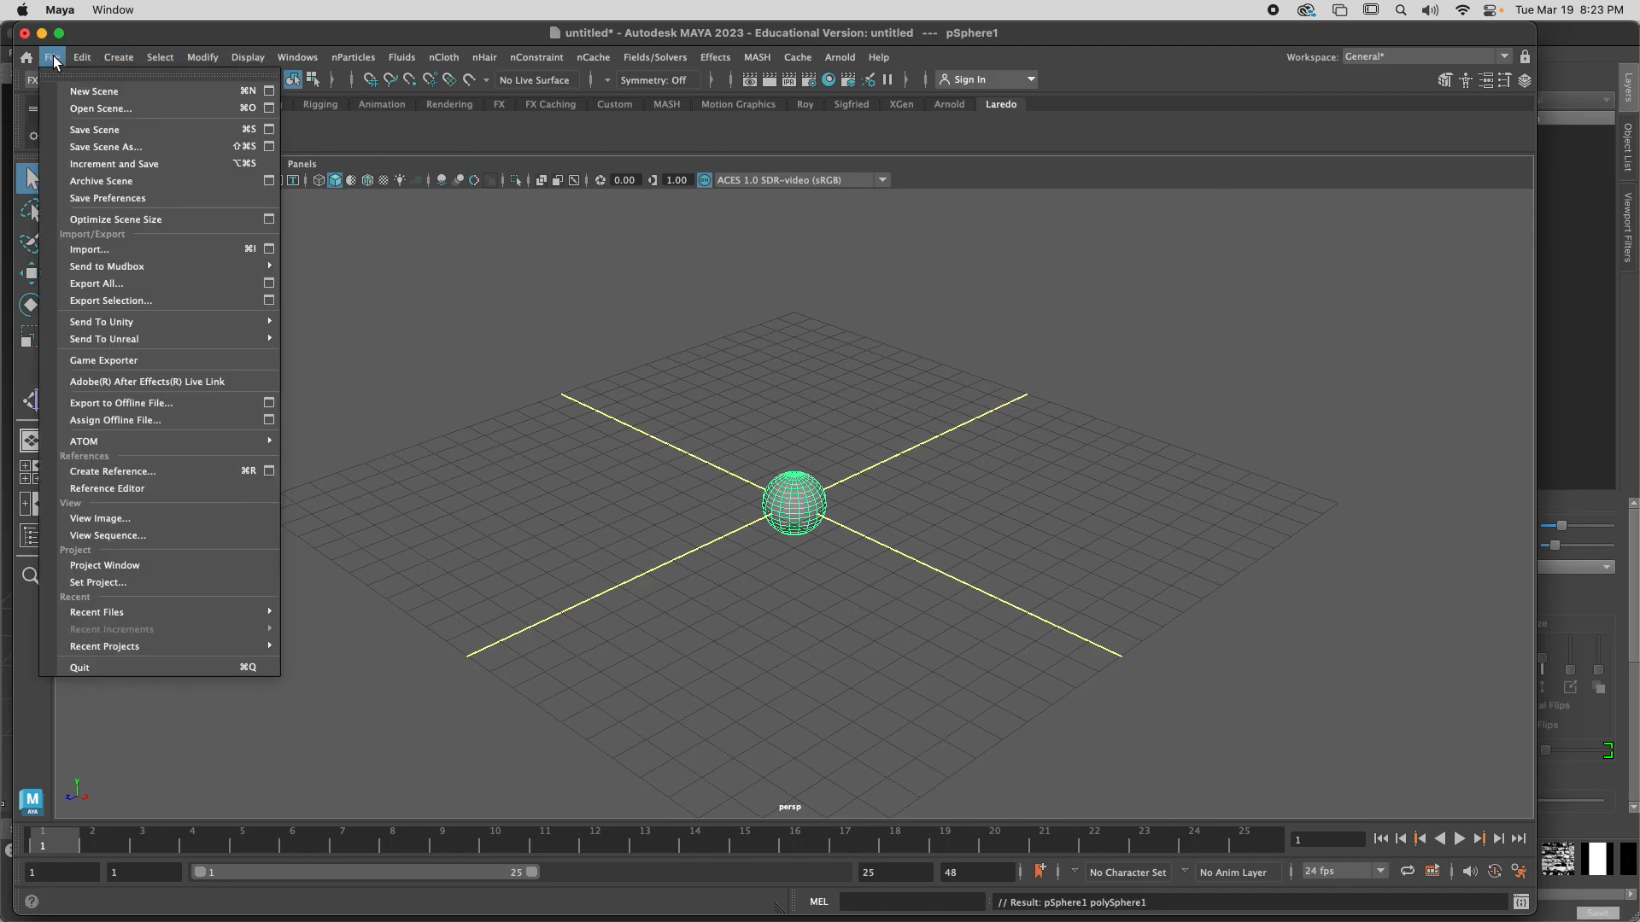
pyautogui.click(585, 306)
pyautogui.press('Delete')
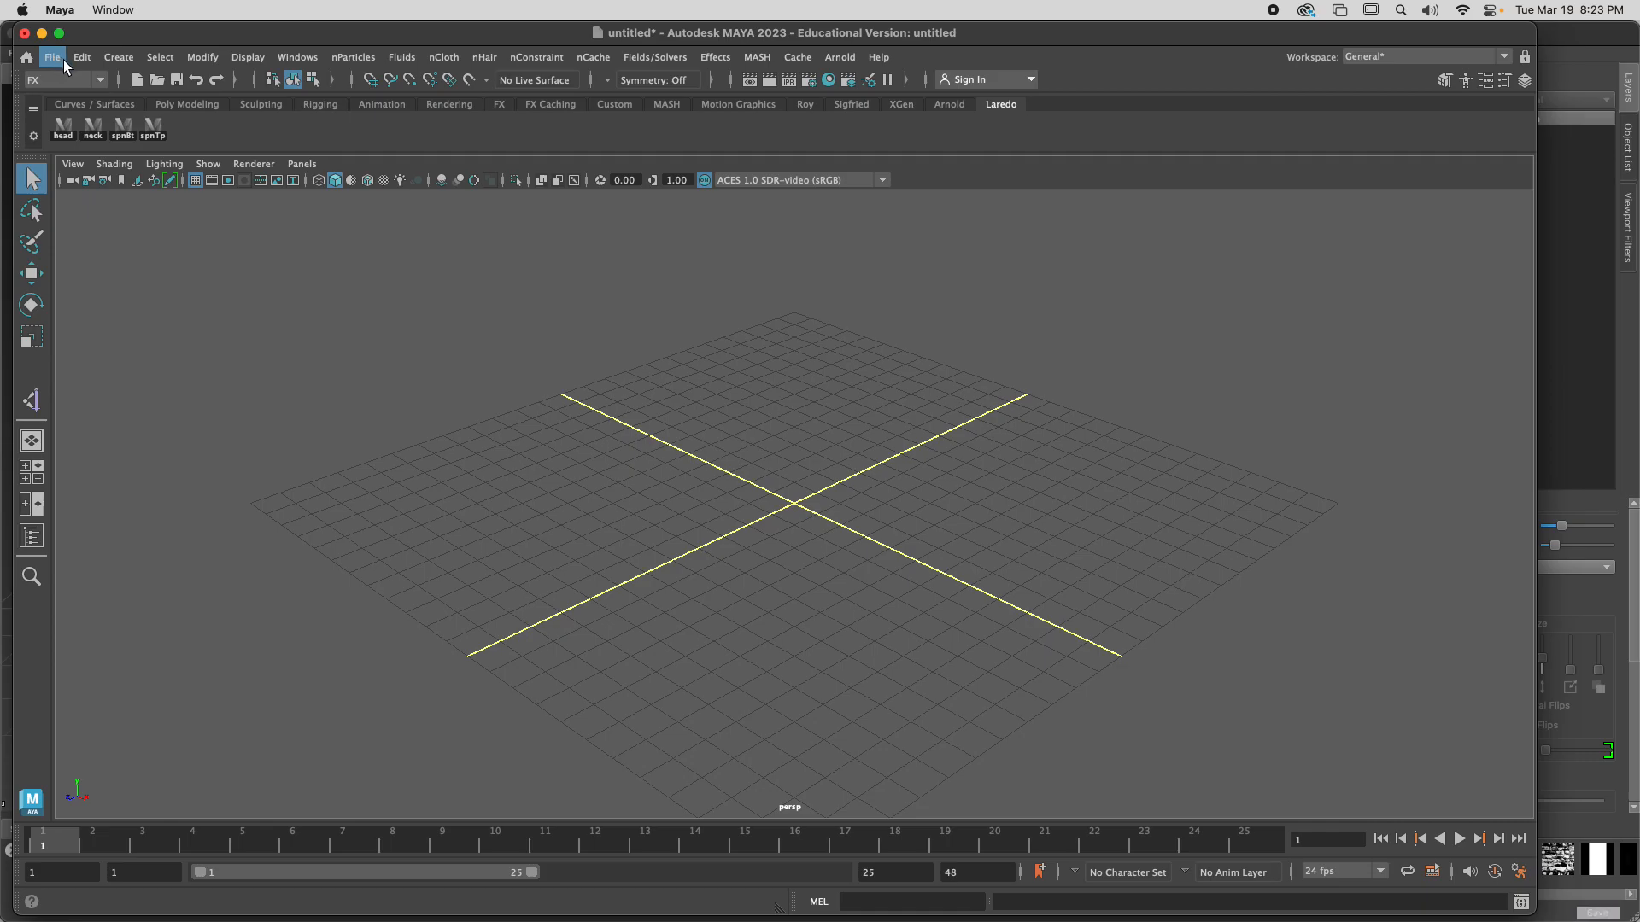
pyautogui.click(154, 34)
pyautogui.moveTo(154, 34); pyautogui.dragTo(248, 81)
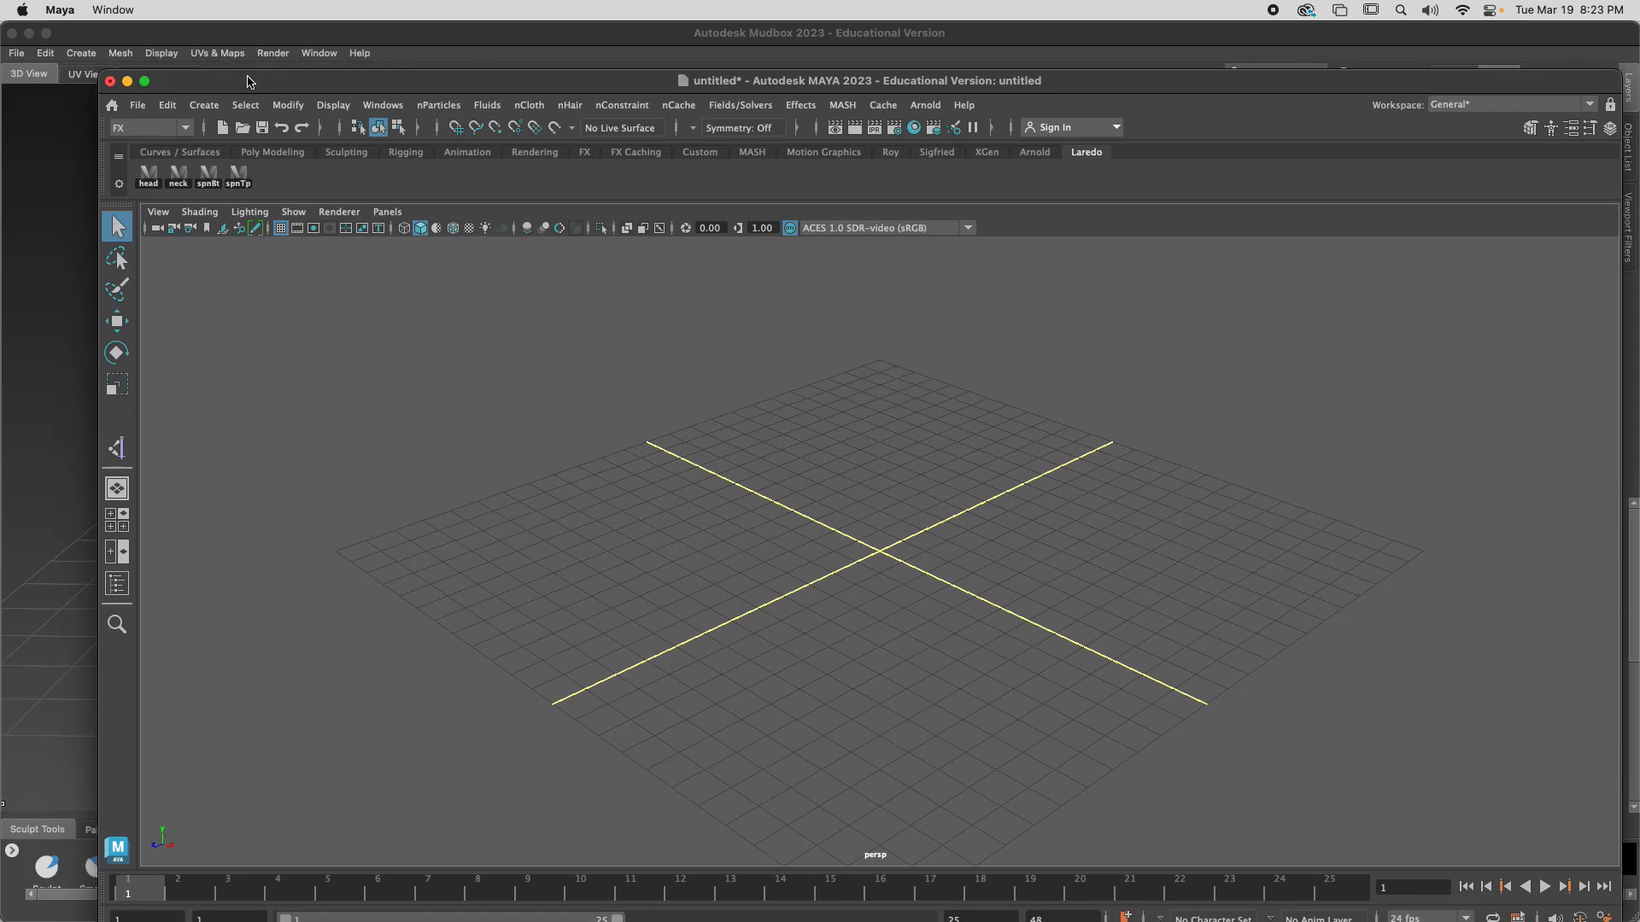
# Create a polygon cube primitive at the centre of the grid
pyautogui.click(205, 104)
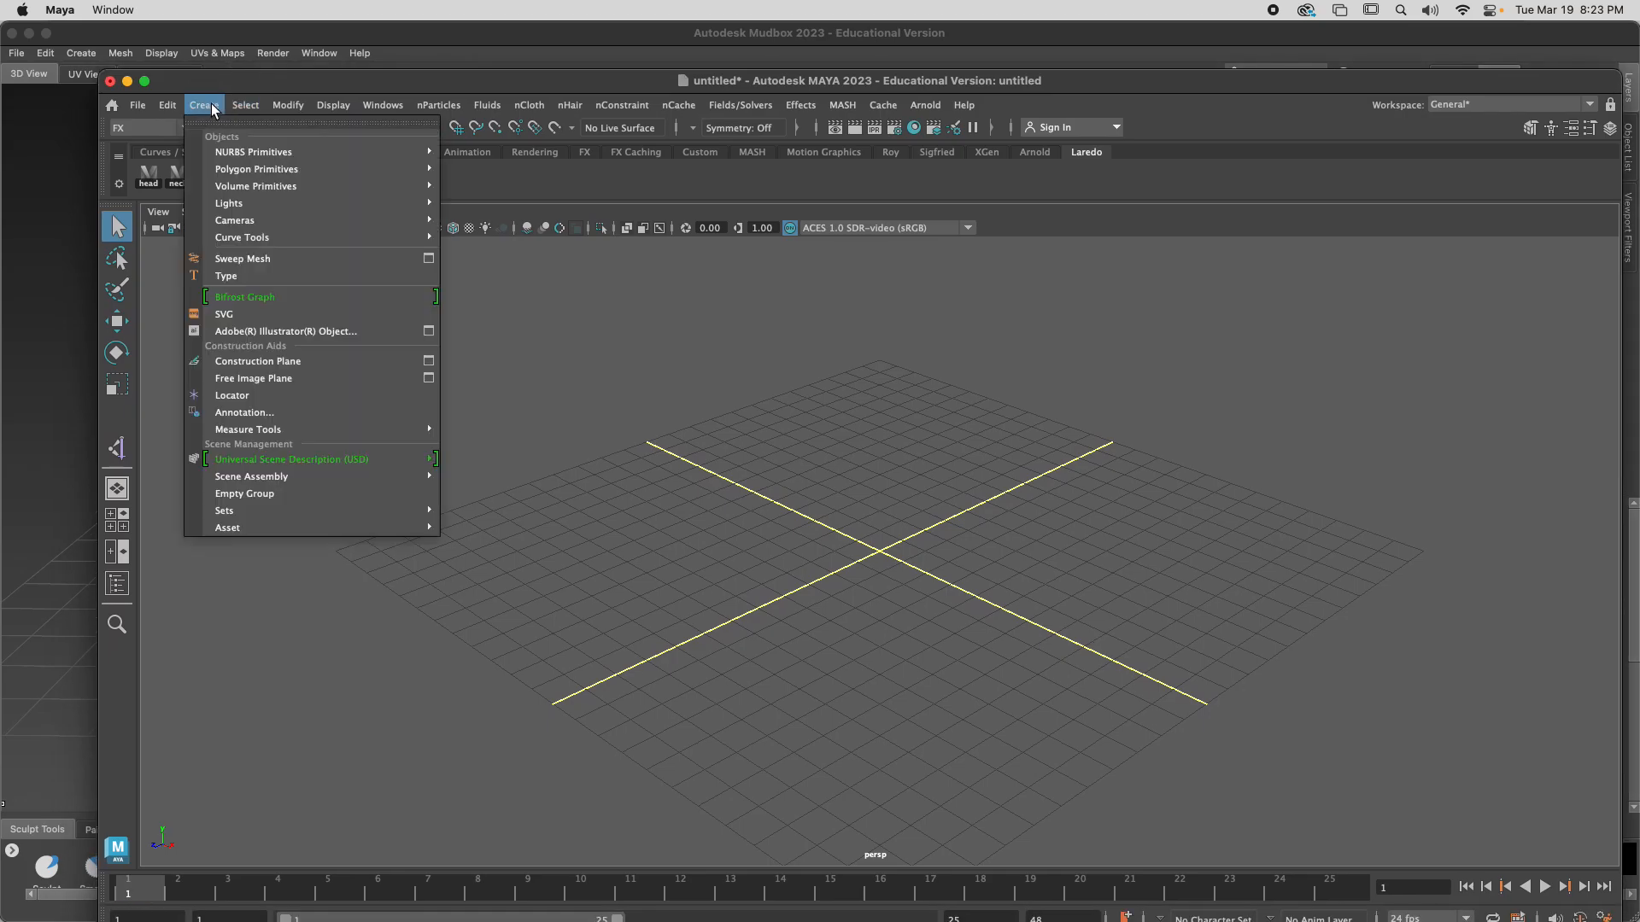
pyautogui.moveTo(235, 198)
pyautogui.moveTo(257, 169)
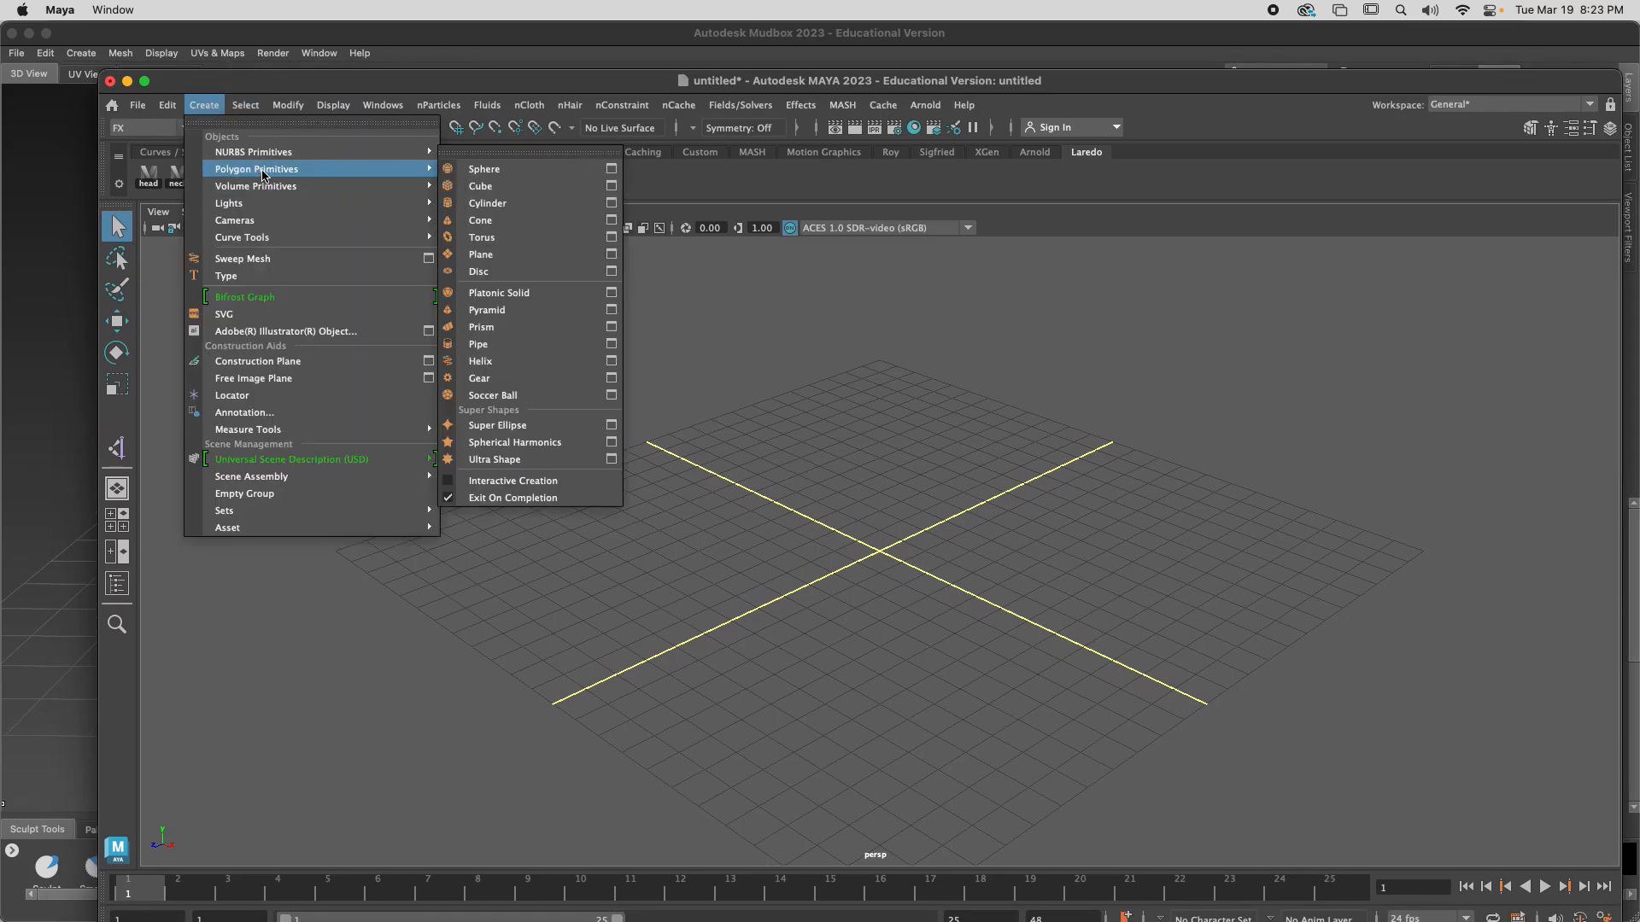
pyautogui.click(489, 188)
# Raise the cube above the grid and stretch it along its Z axis into a long box for an animal's body
pyautogui.press('w')
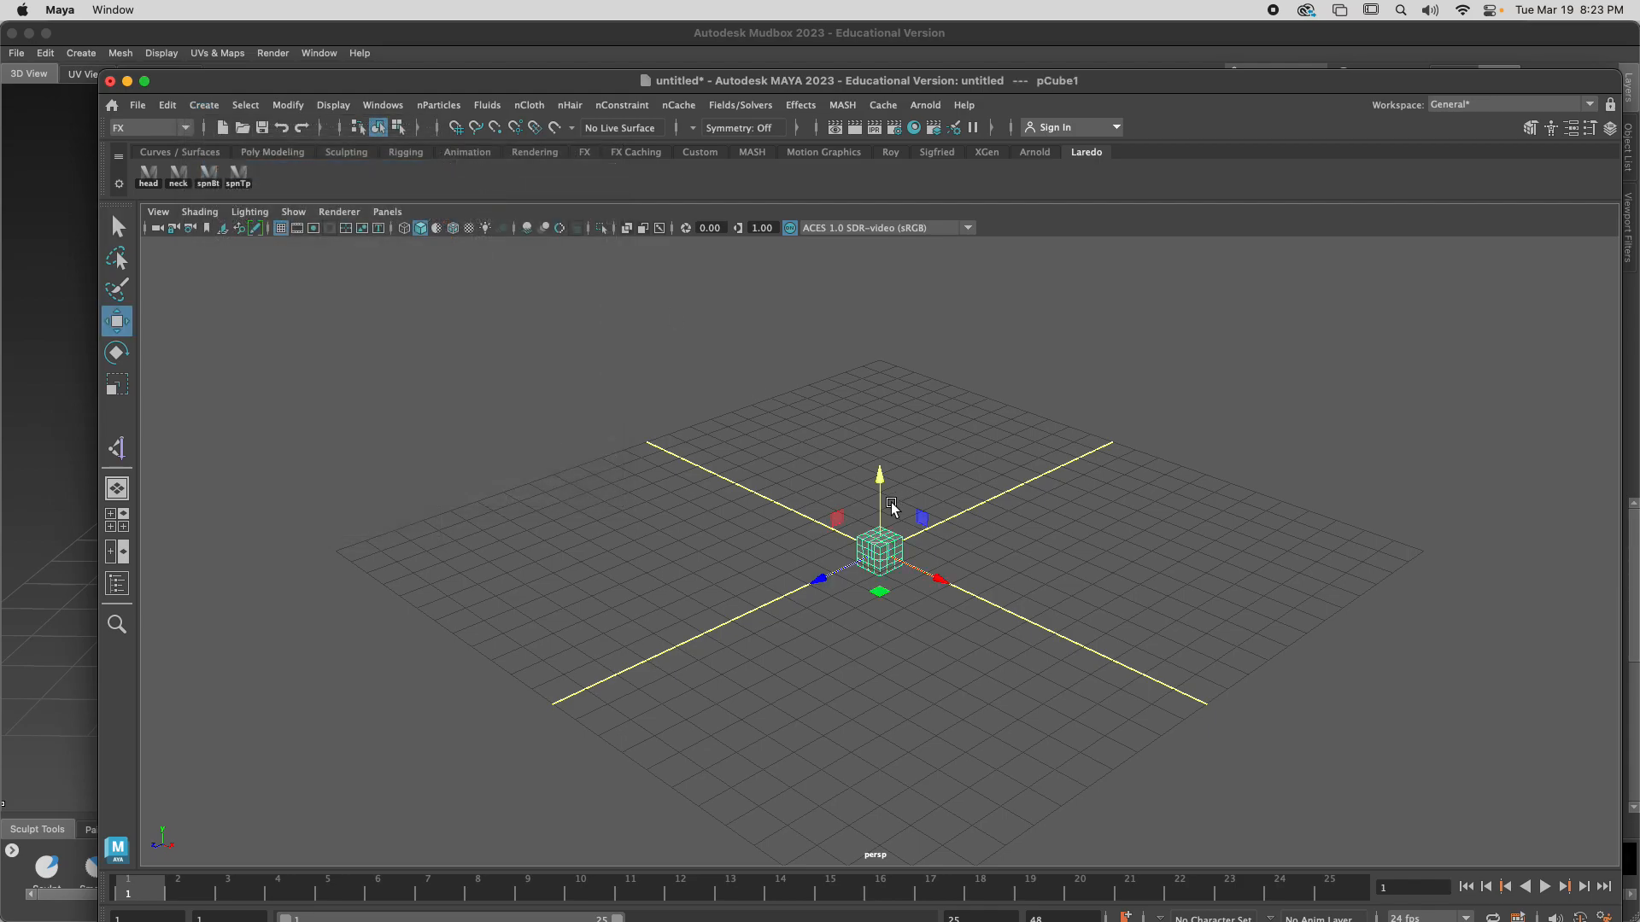
pyautogui.moveTo(881, 468); pyautogui.dragTo(882, 381)
pyautogui.scroll(5, 881, 482)
pyautogui.keyDown('alt'); pyautogui.moveTo(883, 454); pyautogui.dragTo(925, 542, button='middle'); pyautogui.keyUp('alt')
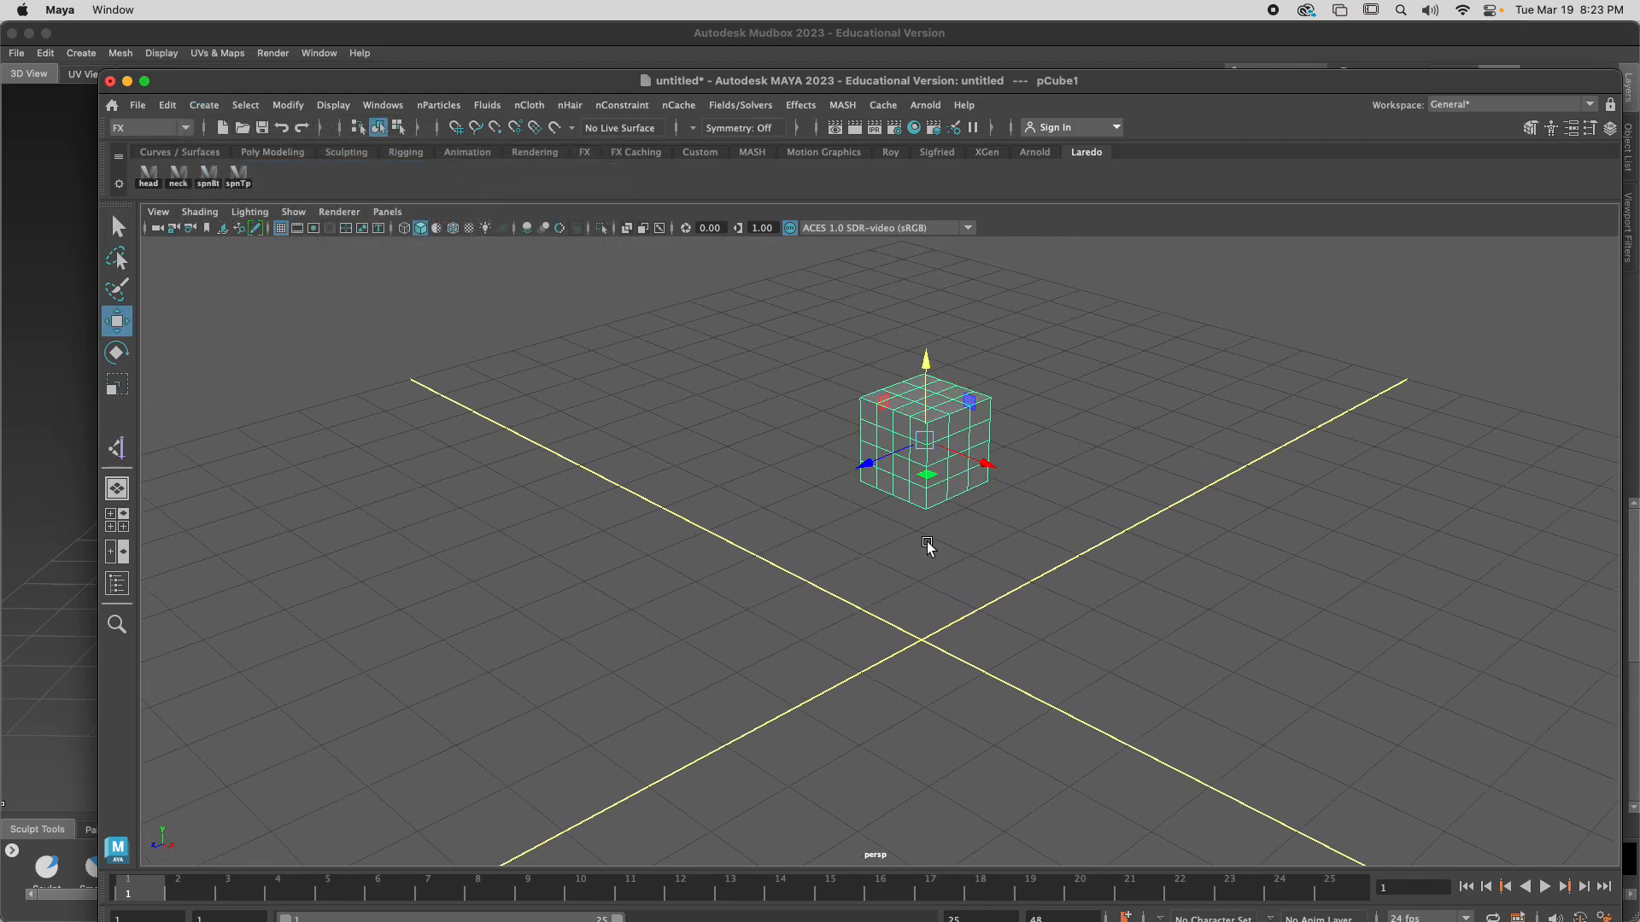
pyautogui.press('r')
pyautogui.moveTo(869, 464); pyautogui.dragTo(555, 512)
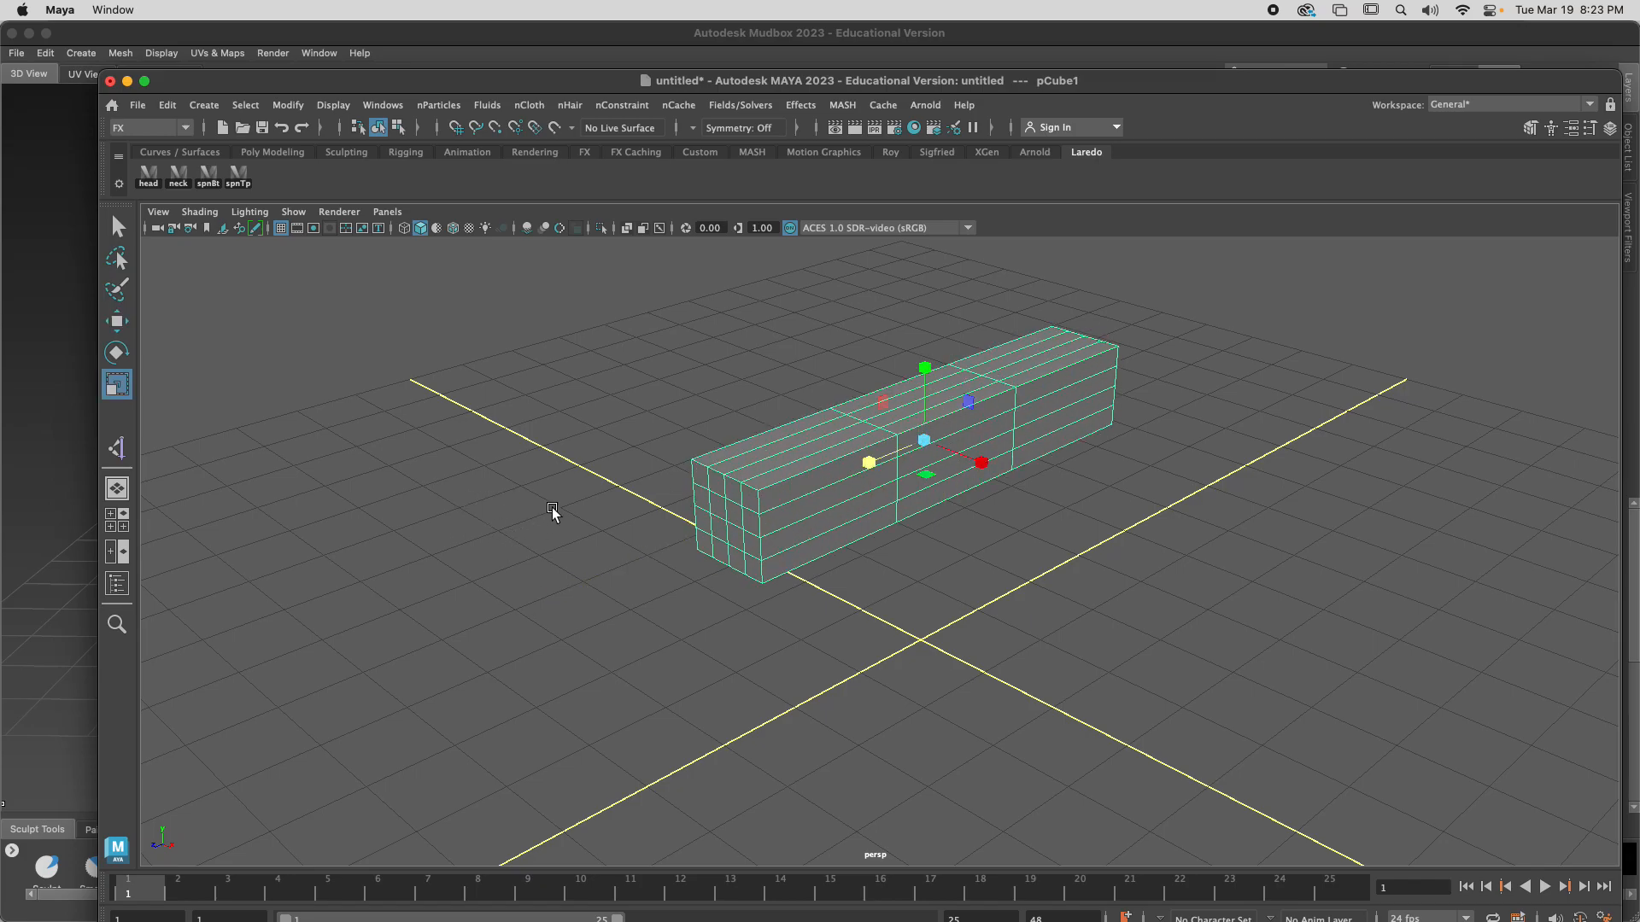
# Select the four upper middle faces on the near end of the box and extrude them outward 0.444
pyautogui.moveTo(743, 507); pyautogui.dragTo(737, 414, button='right')
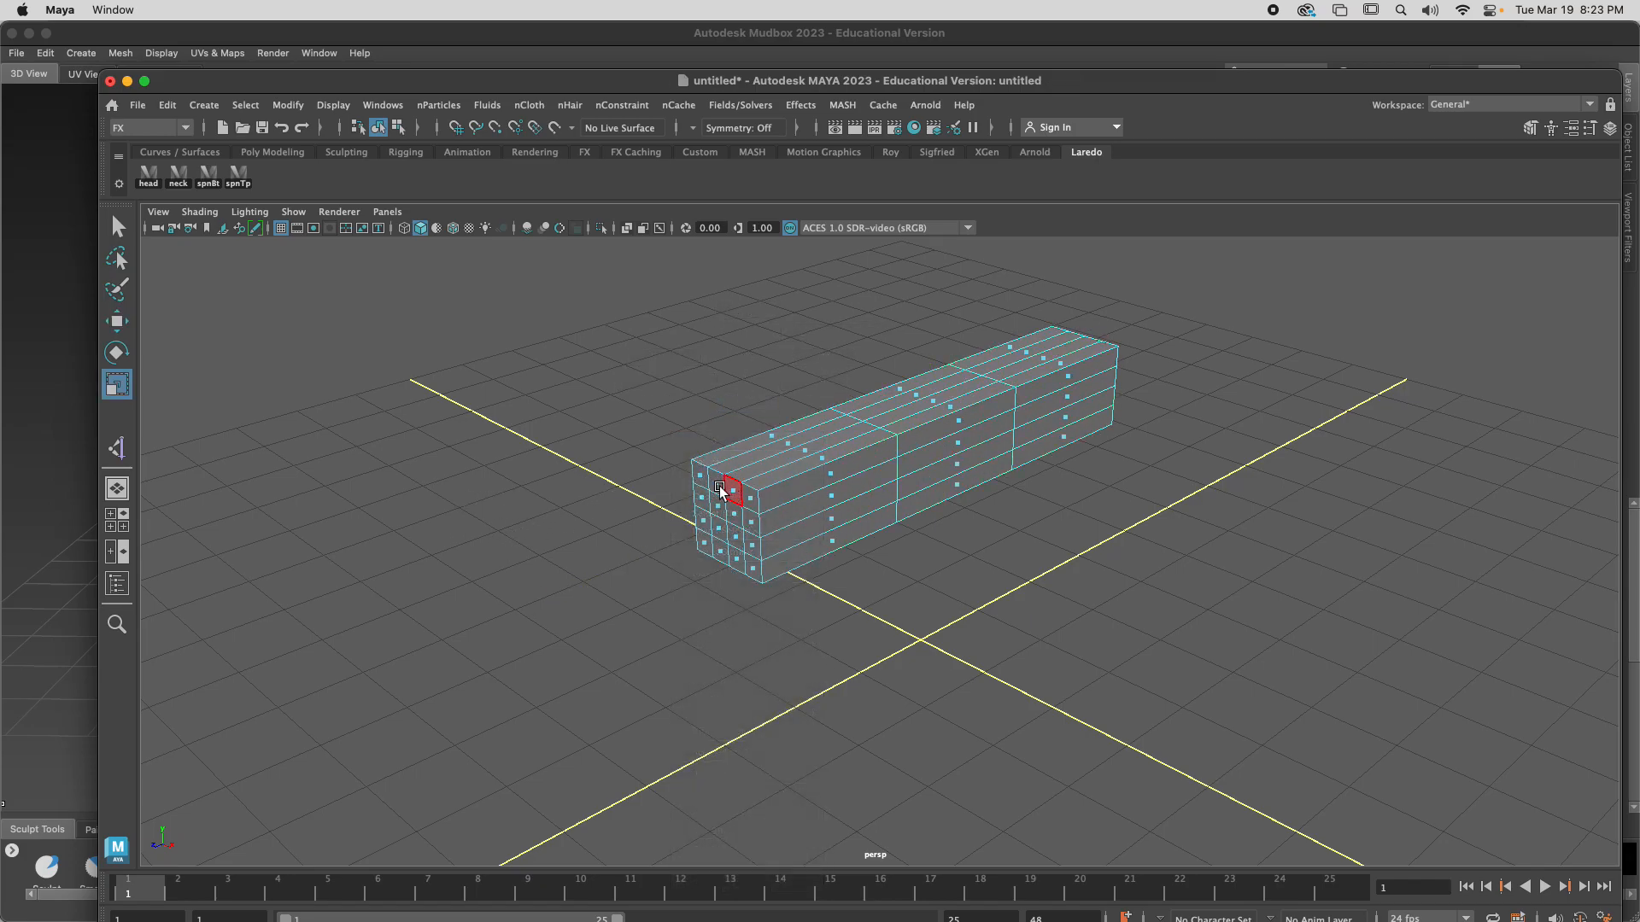
pyautogui.click(718, 482)
pyautogui.press('w')
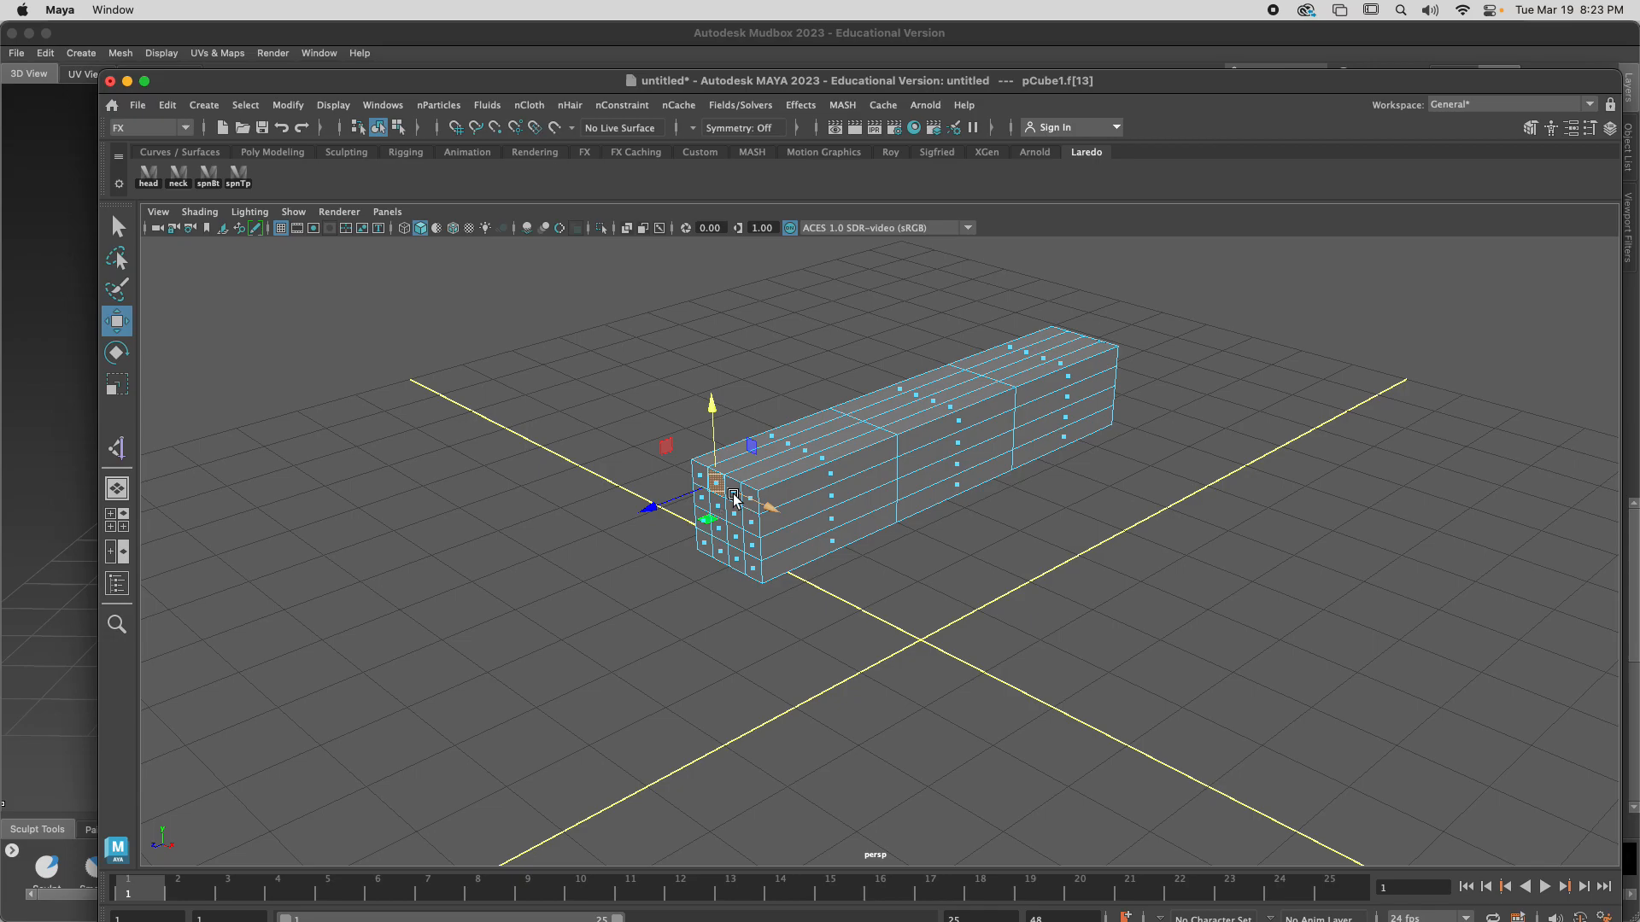
pyautogui.press('q')
pyautogui.keyDown('shift'); pyautogui.click(732, 495); pyautogui.keyUp('shift')
pyautogui.keyDown('shift'); pyautogui.click(733, 512); pyautogui.keyUp('shift')
pyautogui.keyDown('shift'); pyautogui.click(721, 507); pyautogui.keyUp('shift')
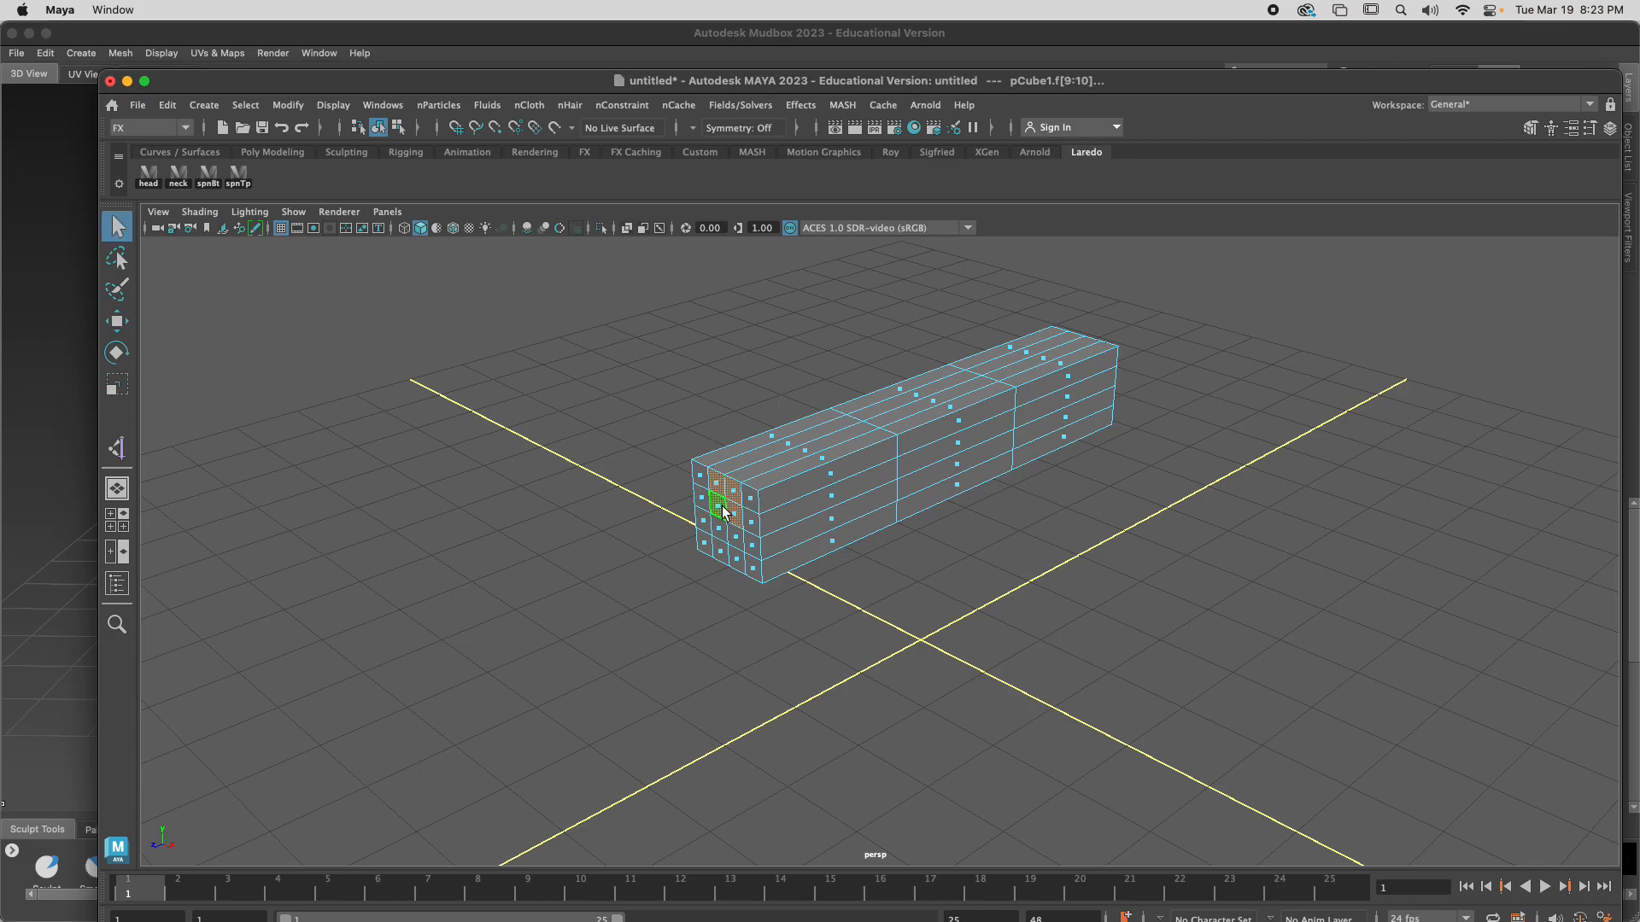
pyautogui.hotkey('ctrl', 'e')
pyautogui.moveTo(677, 521); pyautogui.dragTo(641, 537)
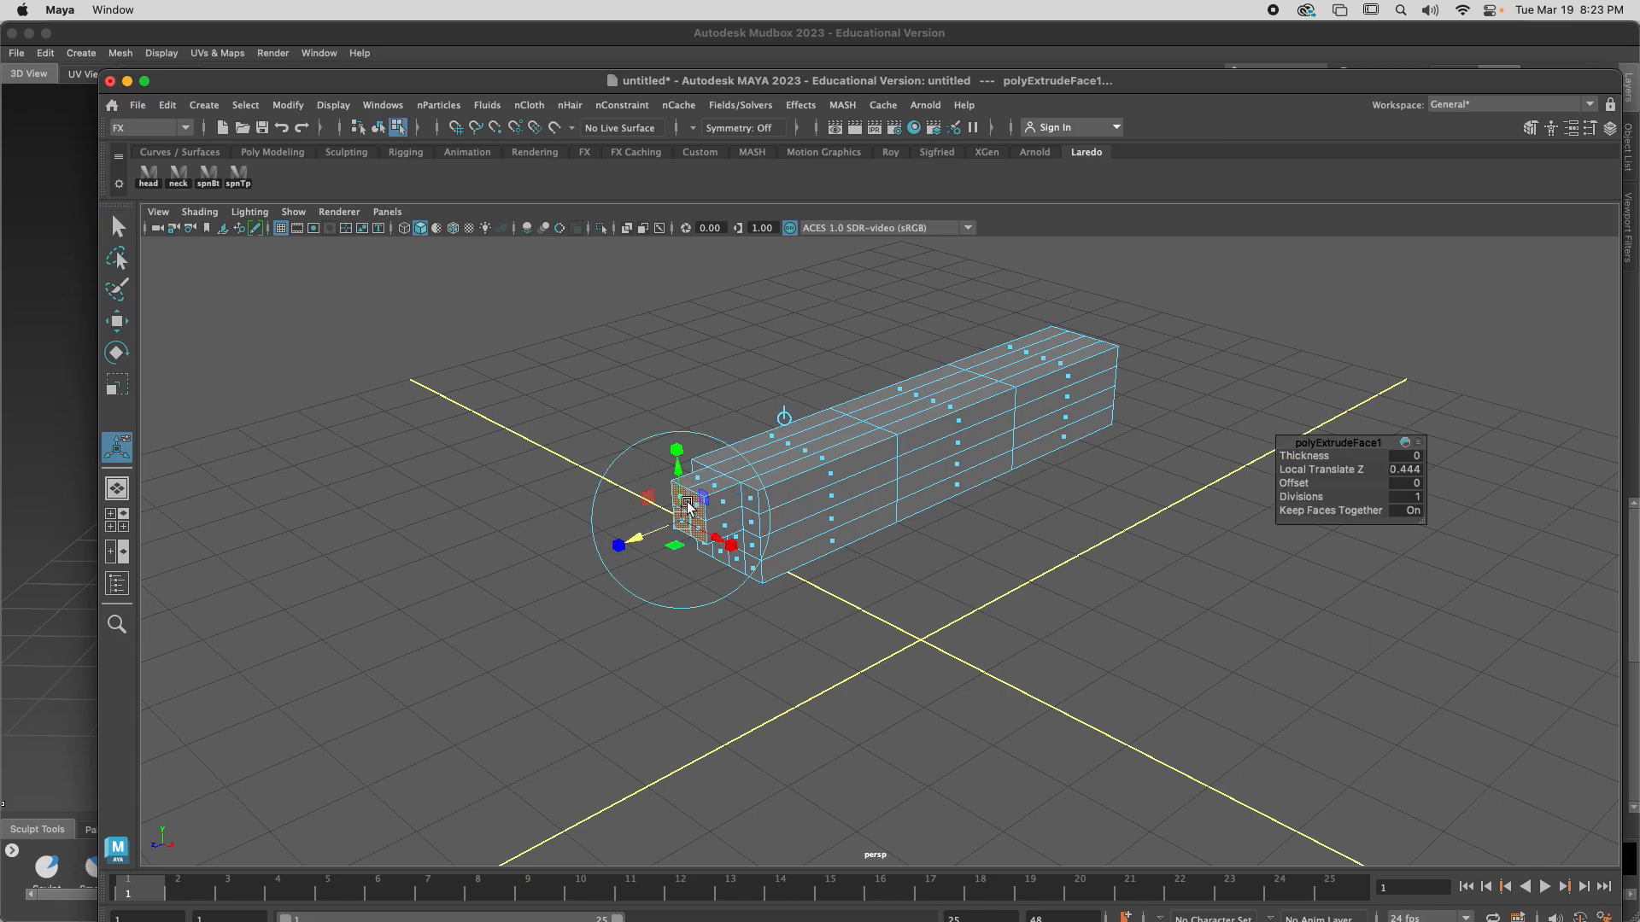
# Rotate the extruded end faces upward, extrude them 1.056, tilt them again and extrude another segment to shape the tail
pyautogui.click(784, 420)
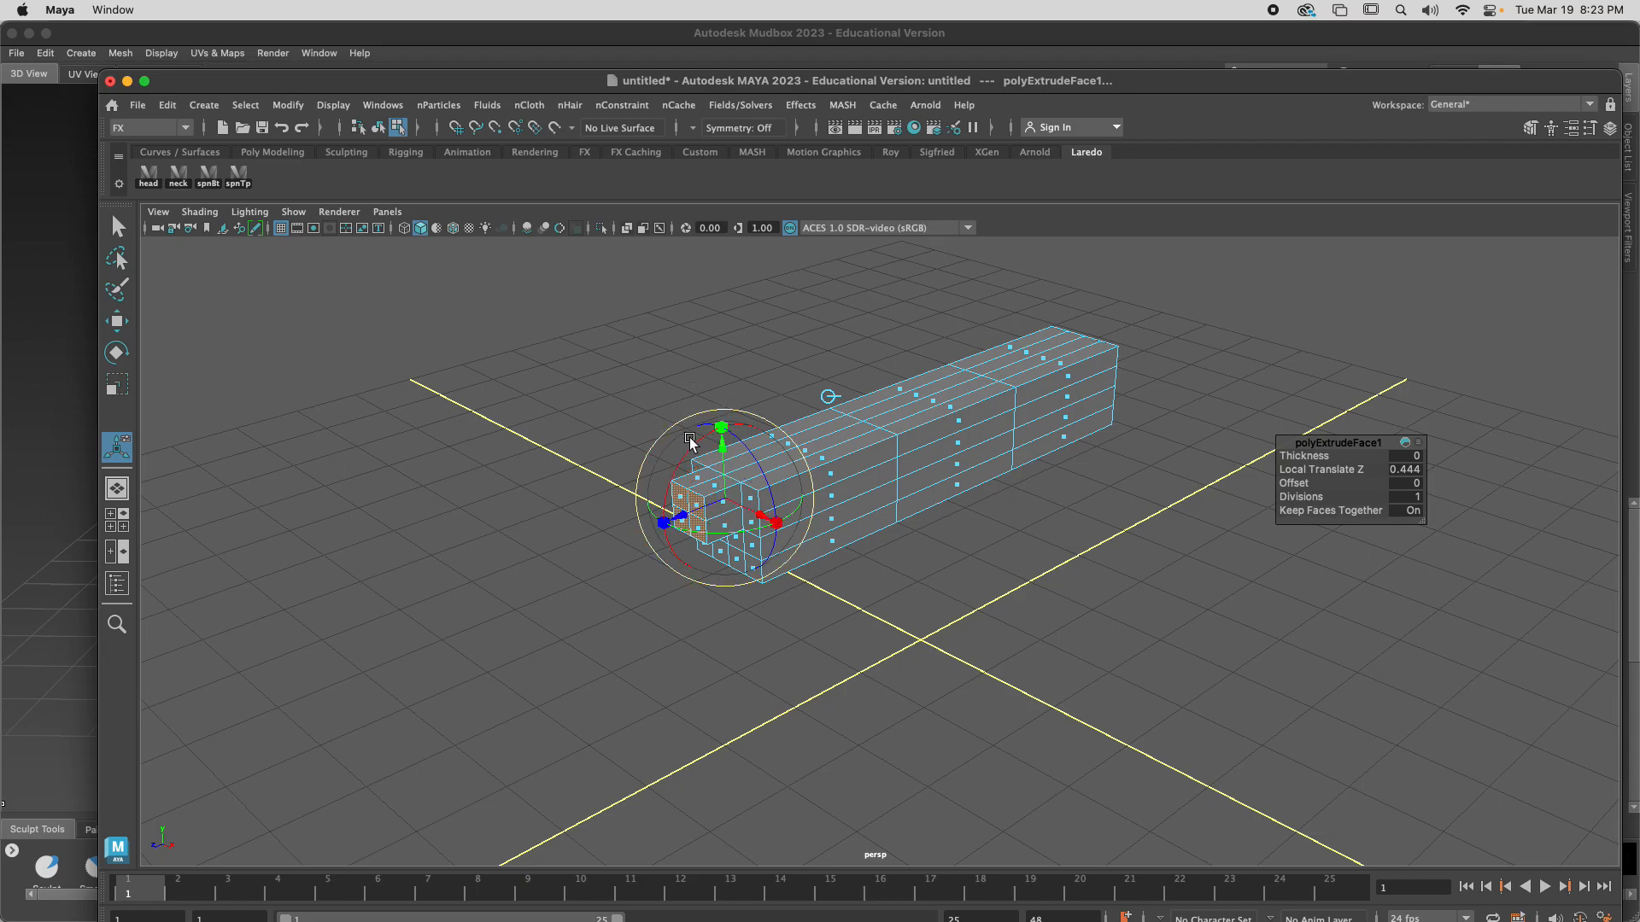
pyautogui.moveTo(695, 446); pyautogui.dragTo(756, 434)
pyautogui.hotkey('ctrl', 'e')
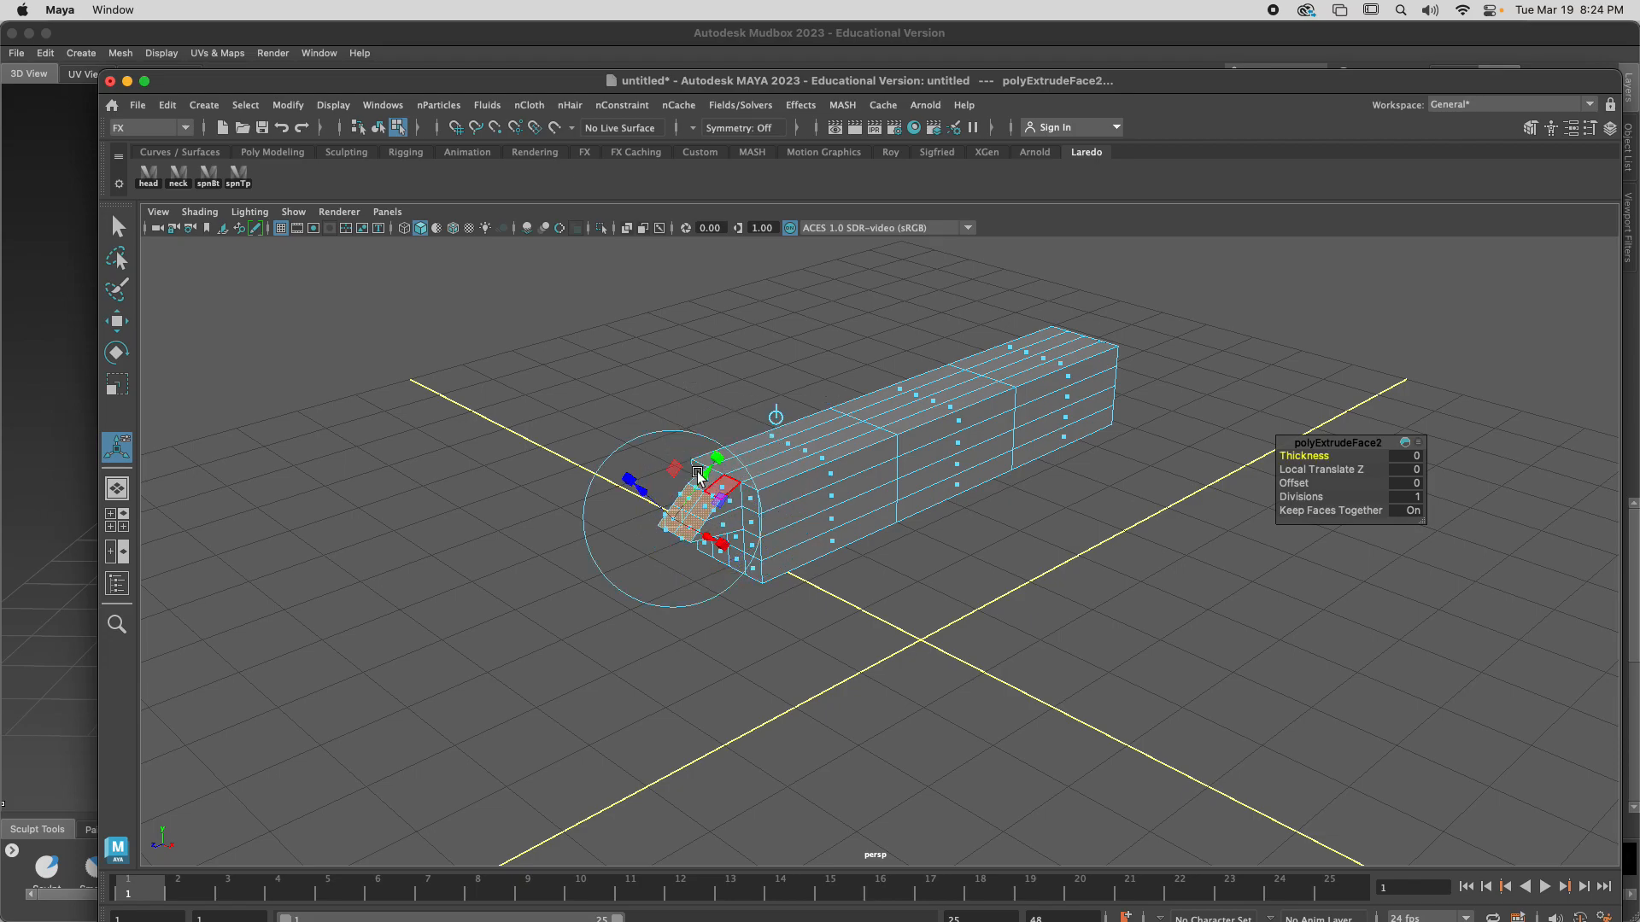
pyautogui.moveTo(647, 495); pyautogui.dragTo(604, 421)
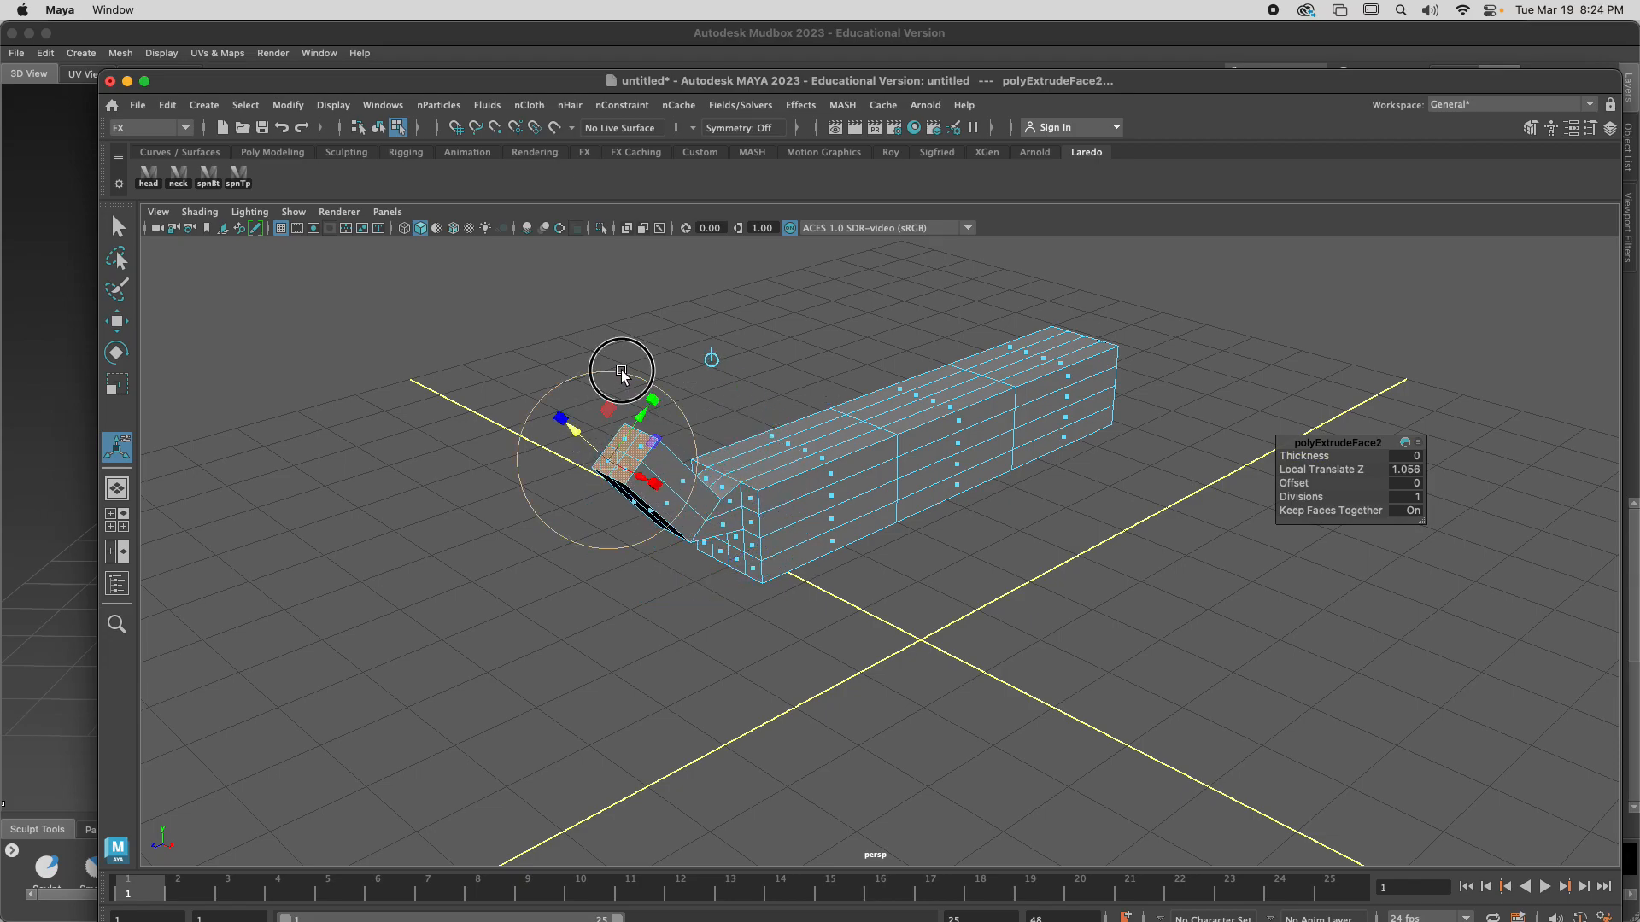
pyautogui.hotkey('ctrl', 'e')
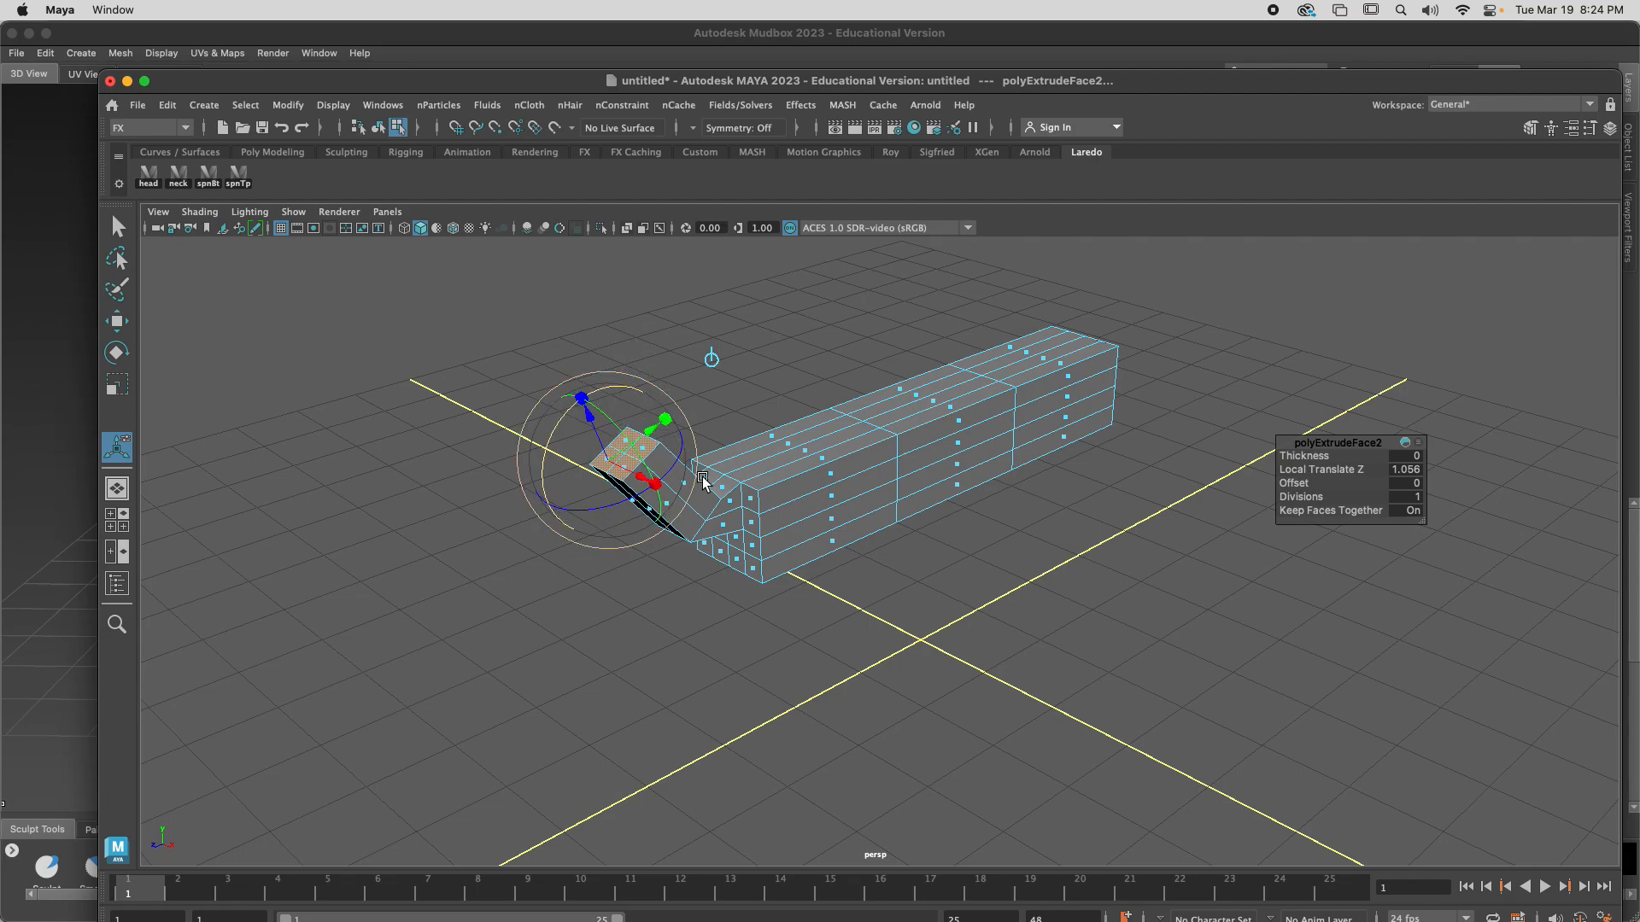
pyautogui.moveTo(587, 418); pyautogui.dragTo(601, 295)
pyautogui.keyDown('alt'); pyautogui.moveTo(1043, 571); pyautogui.dragTo(932, 543); pyautogui.keyUp('alt')
pyautogui.click(934, 388)
pyautogui.hotkey('ctrl', 'e')
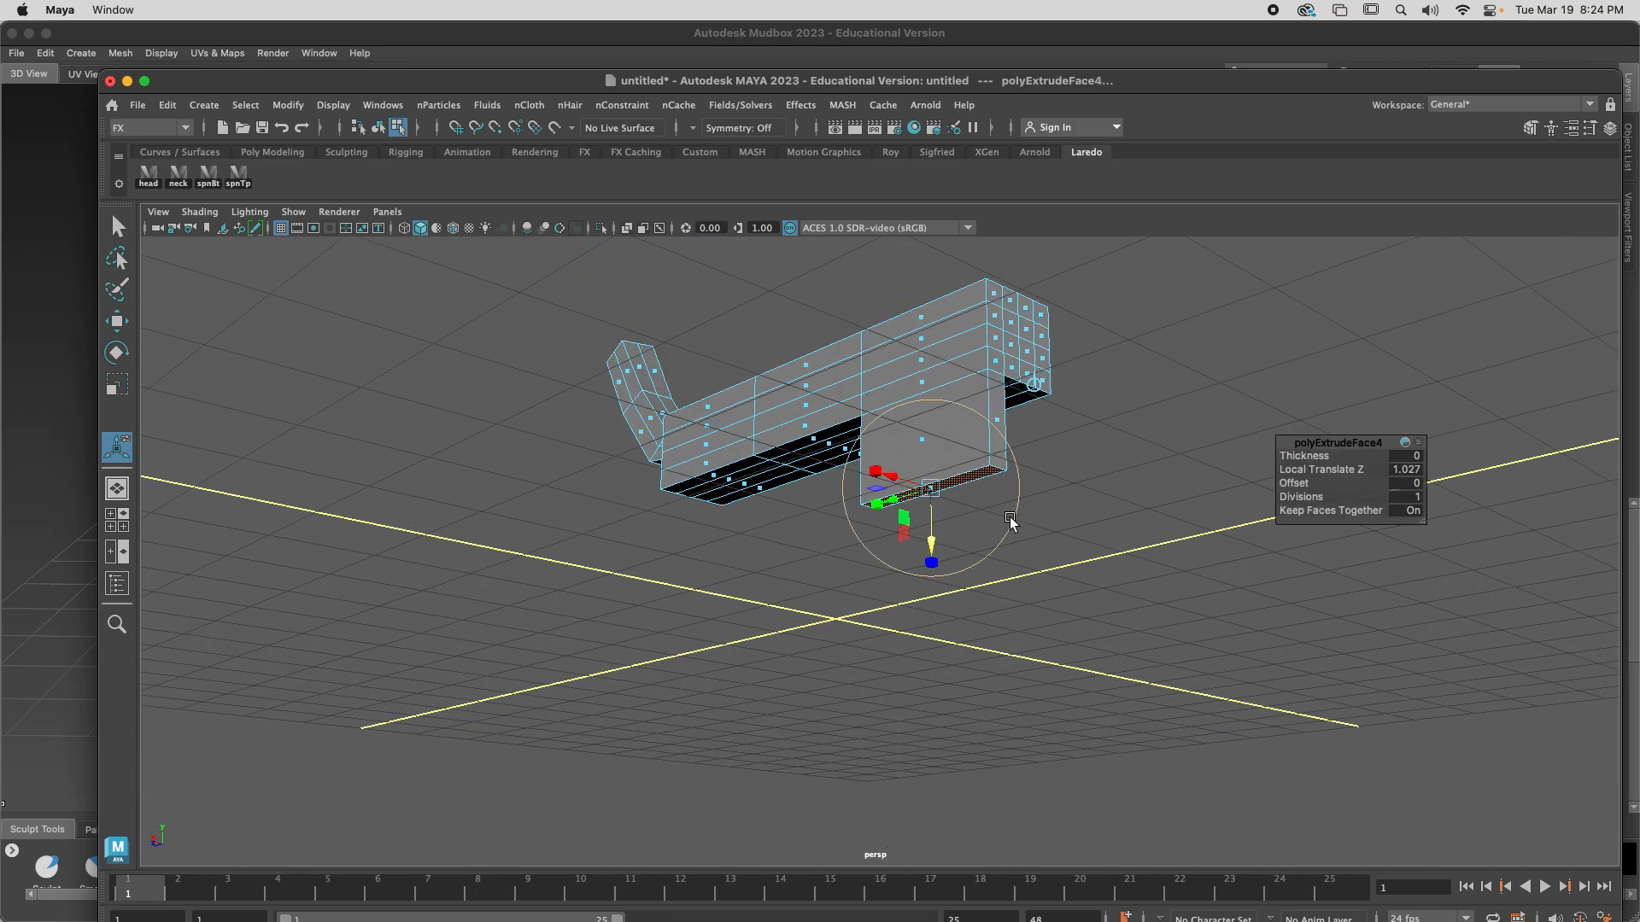
pyautogui.hotkey('ctrl', 'z')
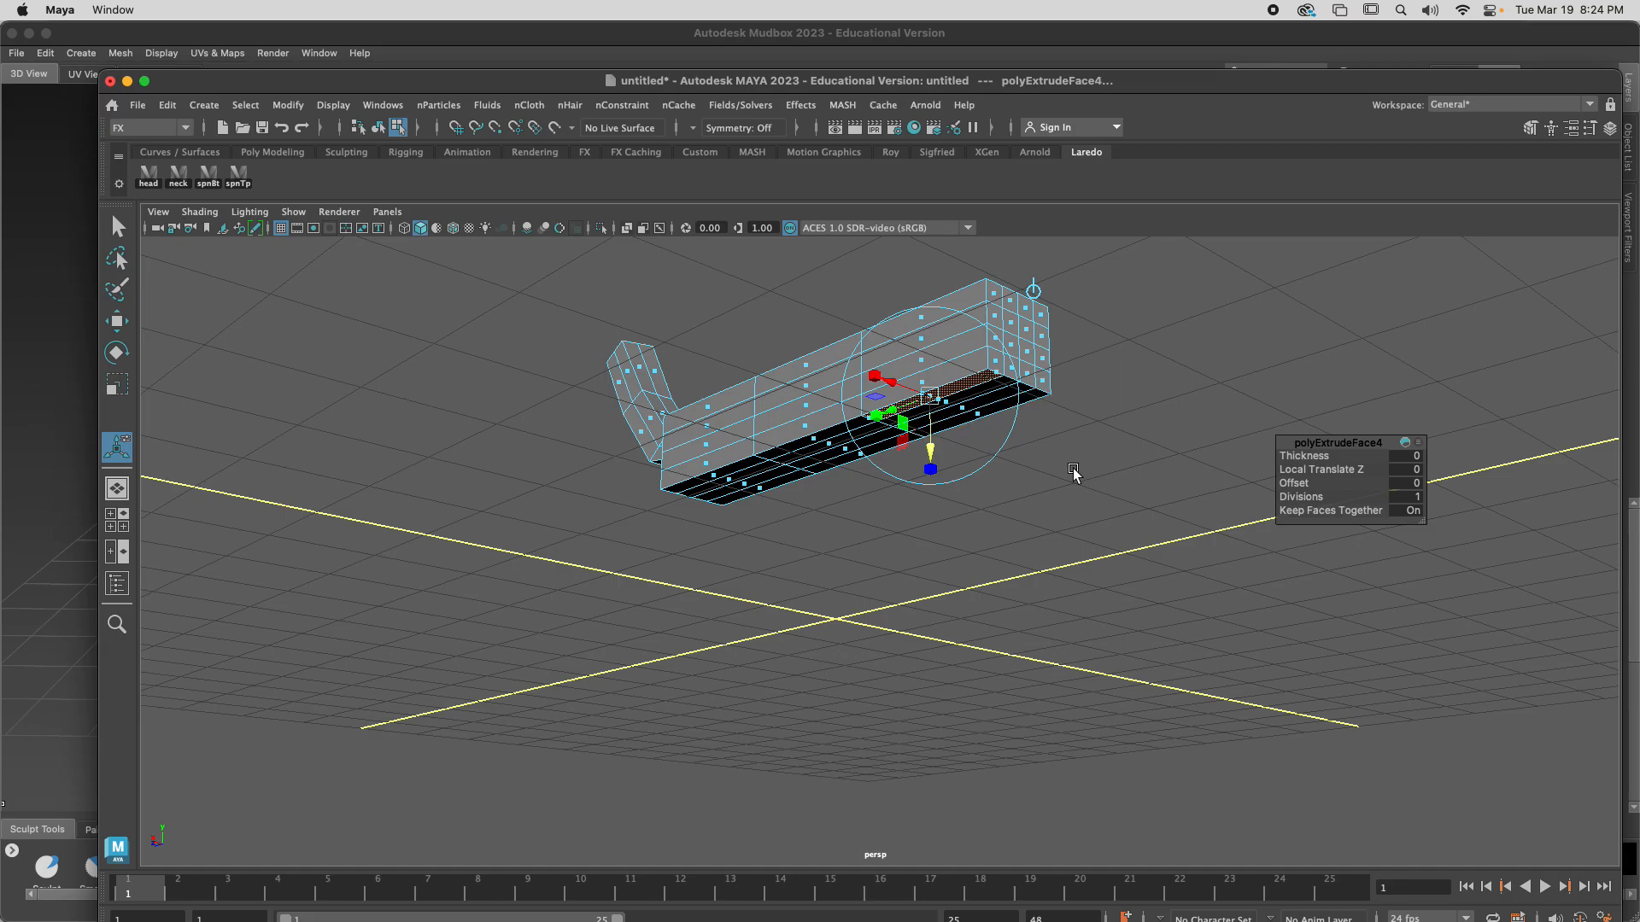
pyautogui.click(1011, 453)
pyautogui.hotkey('ctrl', 'z')
pyautogui.hotkey('ctrl', 'z')
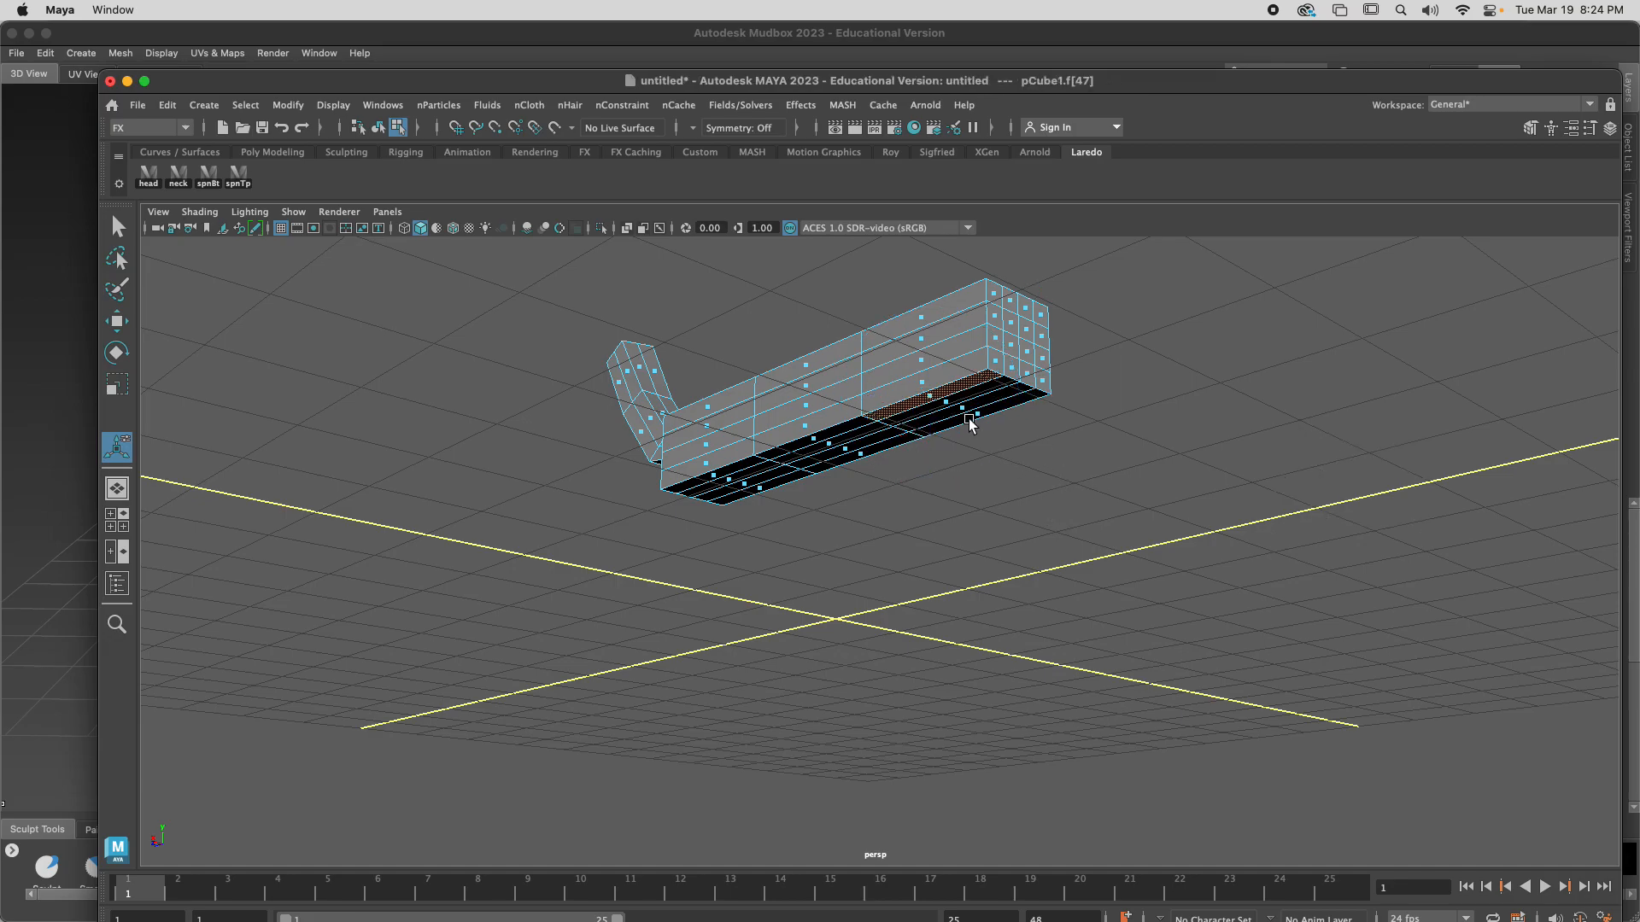
# Select the outer faces at the four corners of the body's underside and extrude them down 0.752 as upper legs
pyautogui.keyDown('shift'); pyautogui.click(985, 417); pyautogui.keyUp('shift')
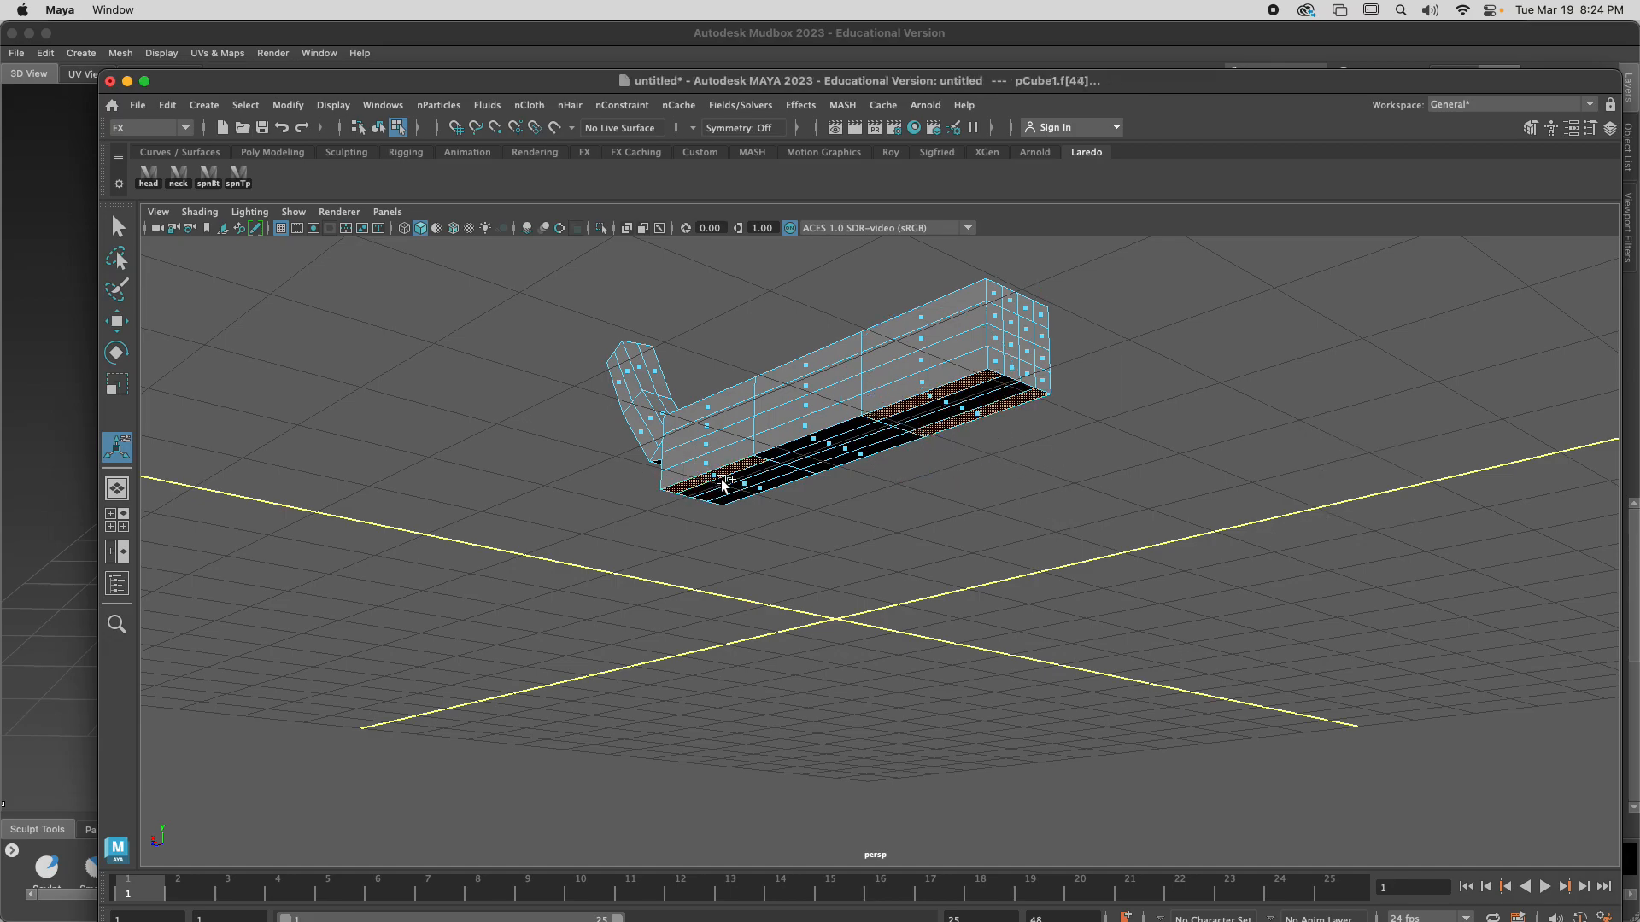
pyautogui.keyDown('shift'); pyautogui.click(763, 499); pyautogui.keyUp('shift')
pyautogui.hotkey('ctrl', 'e')
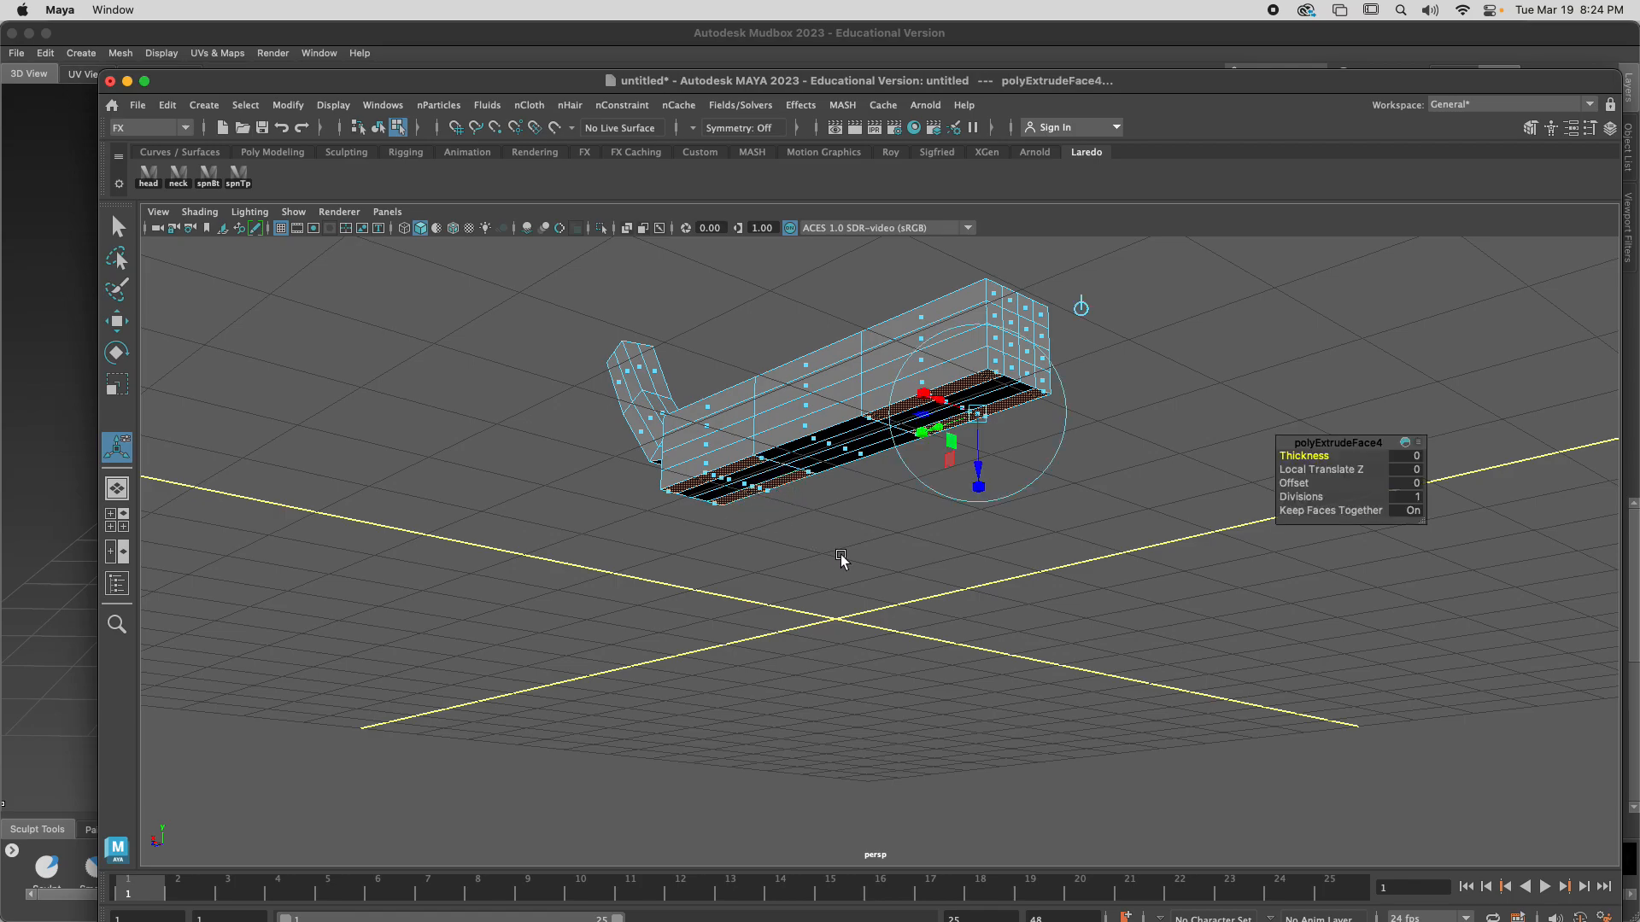
pyautogui.moveTo(988, 474); pyautogui.dragTo(979, 551)
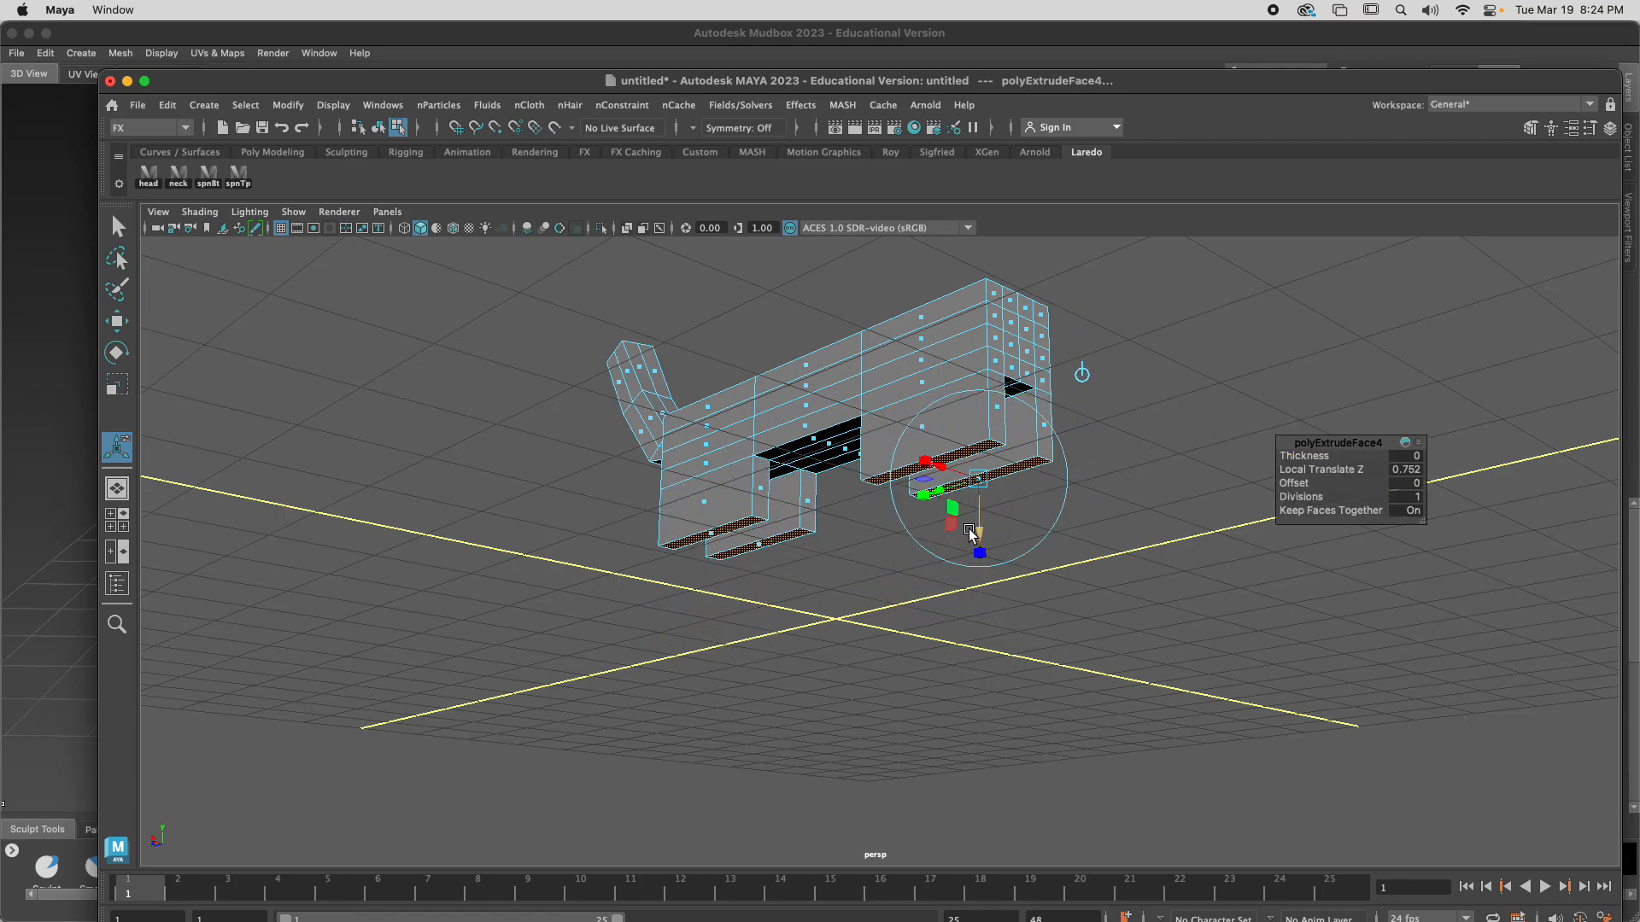
# Taper the four leg ends along the body's length and extrude them down another 0.86 as lower legs
pyautogui.moveTo(941, 495); pyautogui.dragTo(949, 634)
pyautogui.hotkey('ctrl', 'e')
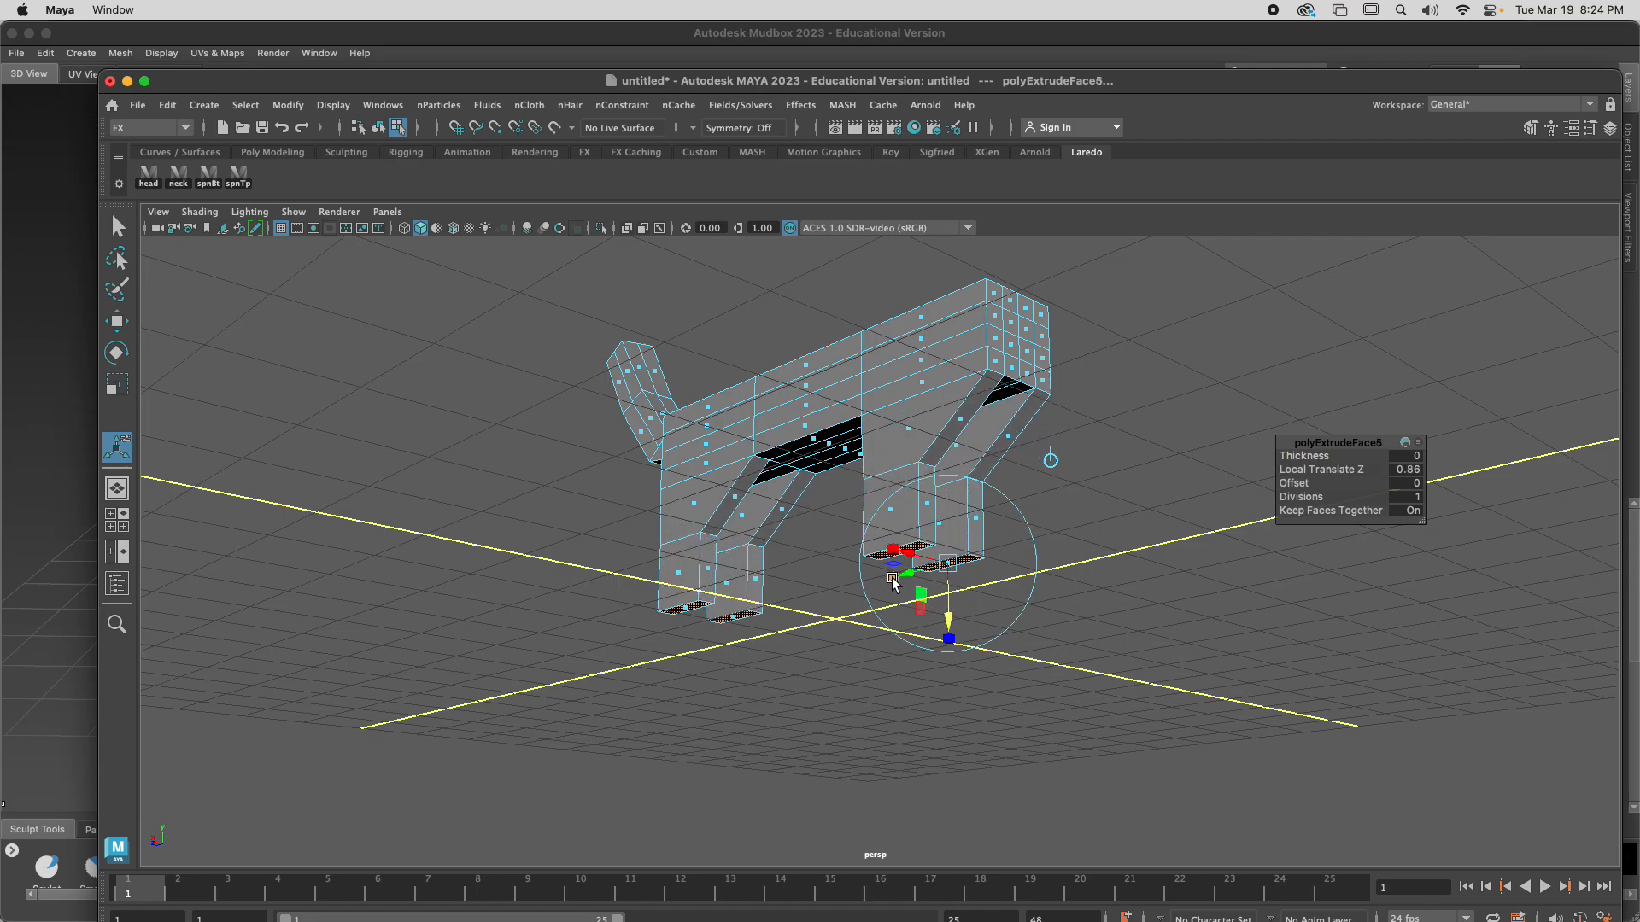
pyautogui.moveTo(913, 577); pyautogui.dragTo(914, 567)
# Extrude the two middle top faces at the front of the back upward 0.537 and shift them forward as a neck
pyautogui.keyDown('alt'); pyautogui.moveTo(1004, 465); pyautogui.dragTo(976, 538); pyautogui.keyUp('alt')
pyautogui.click(929, 487)
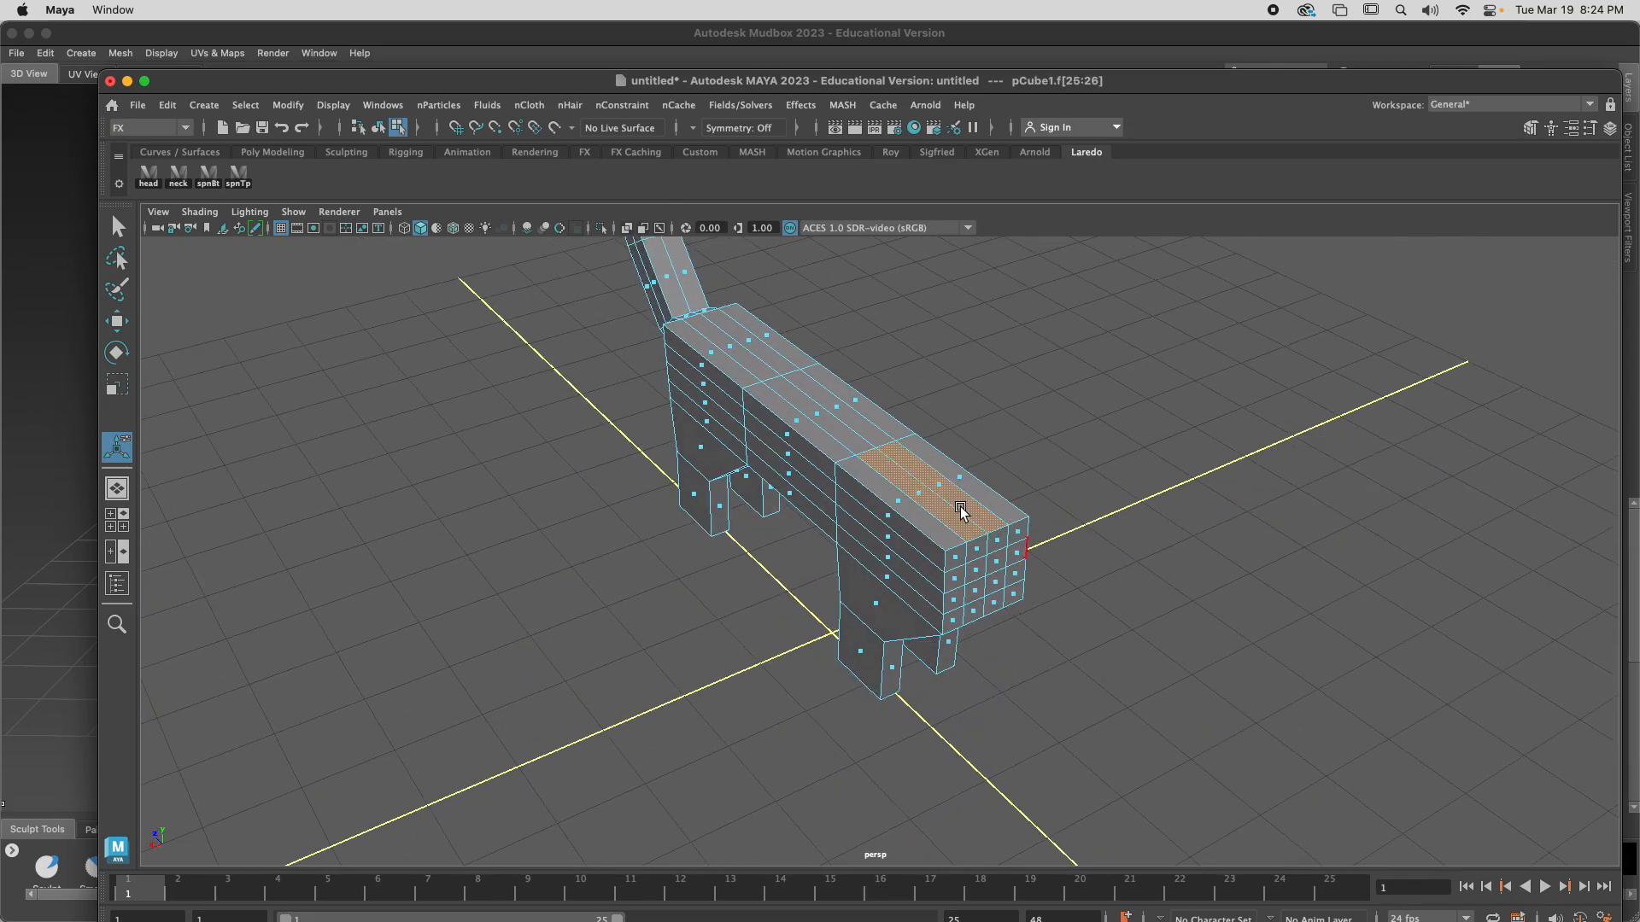
pyautogui.hotkey('ctrl', 'e')
pyautogui.moveTo(941, 443); pyautogui.dragTo(943, 394)
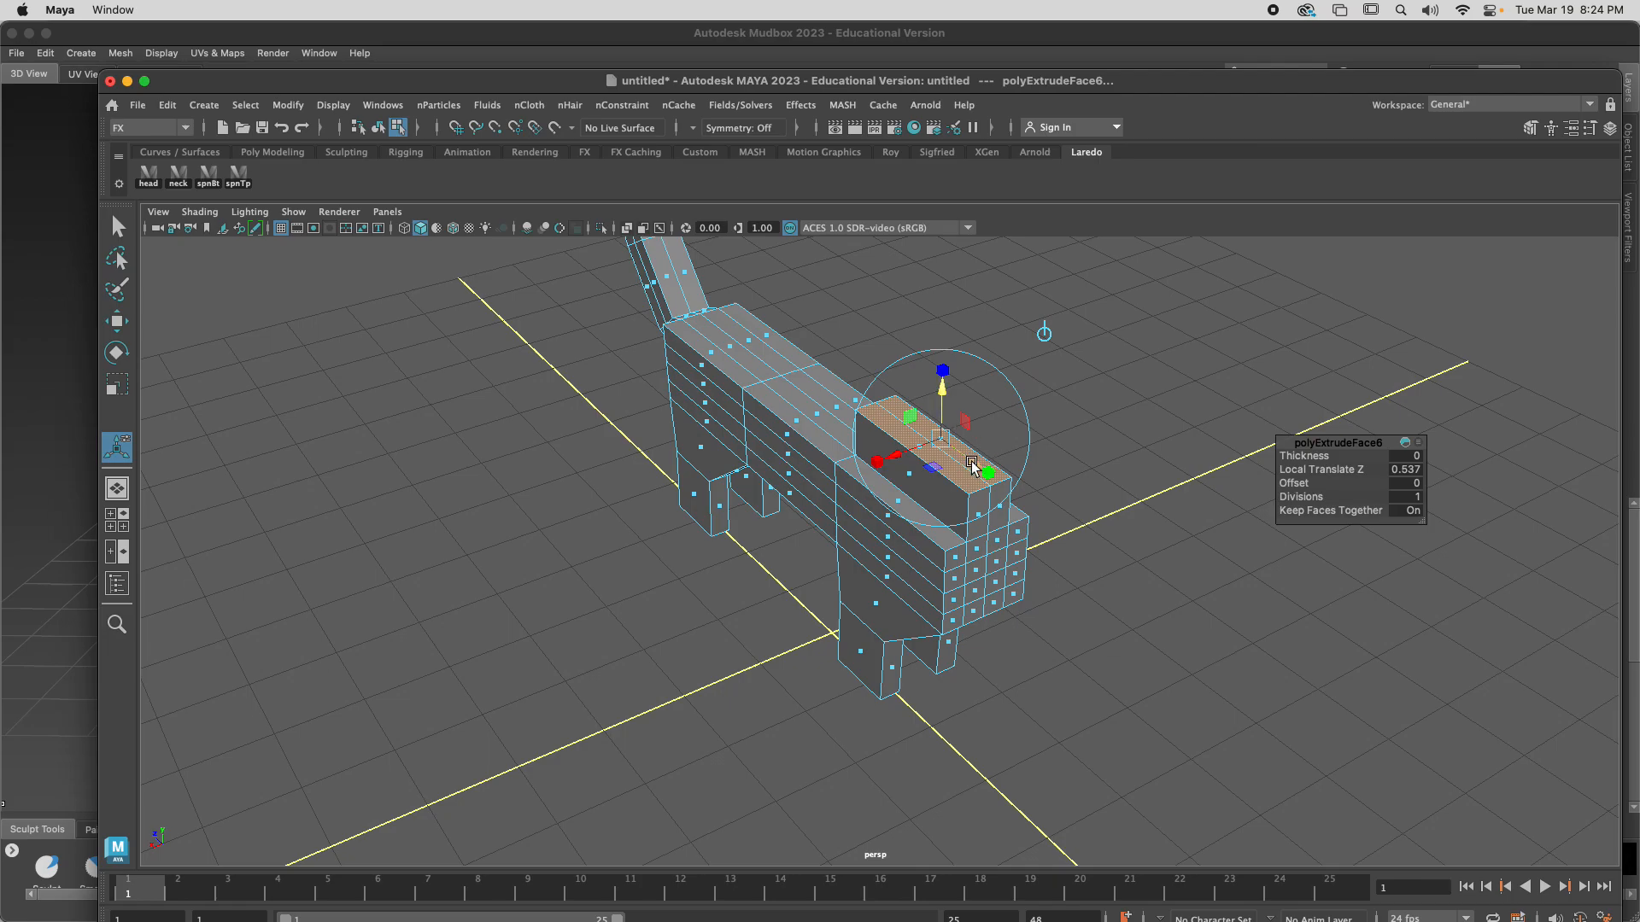
pyautogui.moveTo(973, 468); pyautogui.dragTo(1004, 490)
# Extrude the top neck faces upward again to form the head block, adjusting their forward position and height
pyautogui.hotkey('ctrl', 'e')
pyautogui.moveTo(974, 411); pyautogui.dragTo(975, 373)
pyautogui.moveTo(1011, 448); pyautogui.dragTo(1019, 455)
pyautogui.moveTo(982, 379); pyautogui.dragTo(982, 349)
# Select the two front faces of the head and extrude them 0.926 forward and downward into a tapered snout
pyautogui.click(1037, 478)
pyautogui.click(1019, 493)
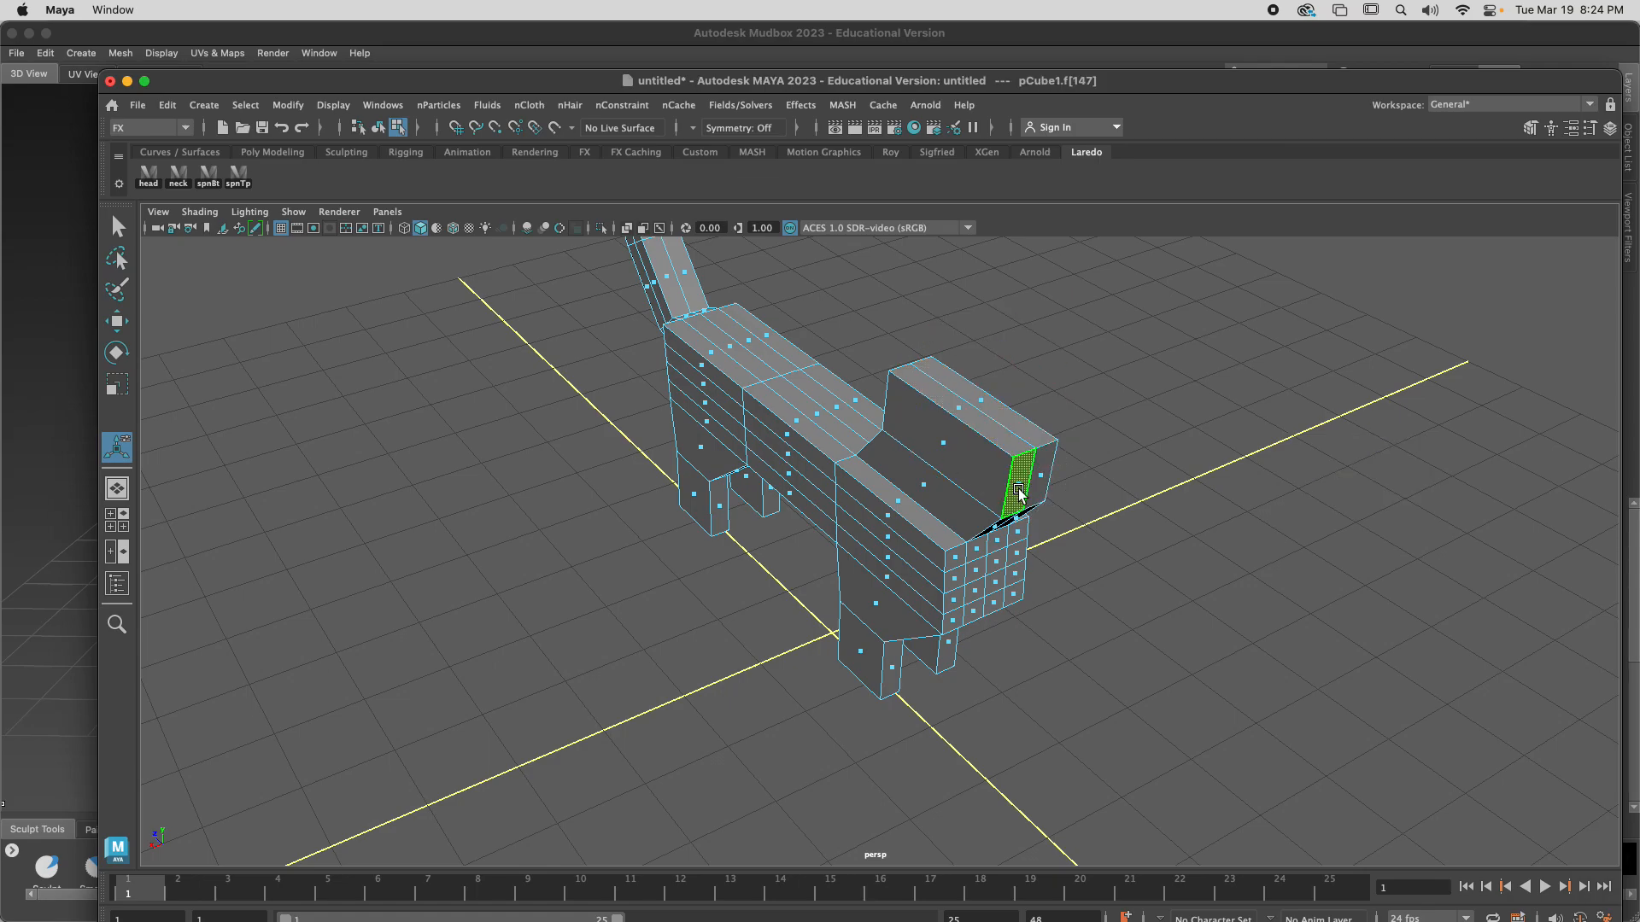
pyautogui.keyDown('shift'); pyautogui.click(1043, 476); pyautogui.keyUp('shift')
pyautogui.hotkey('ctrl', 'e')
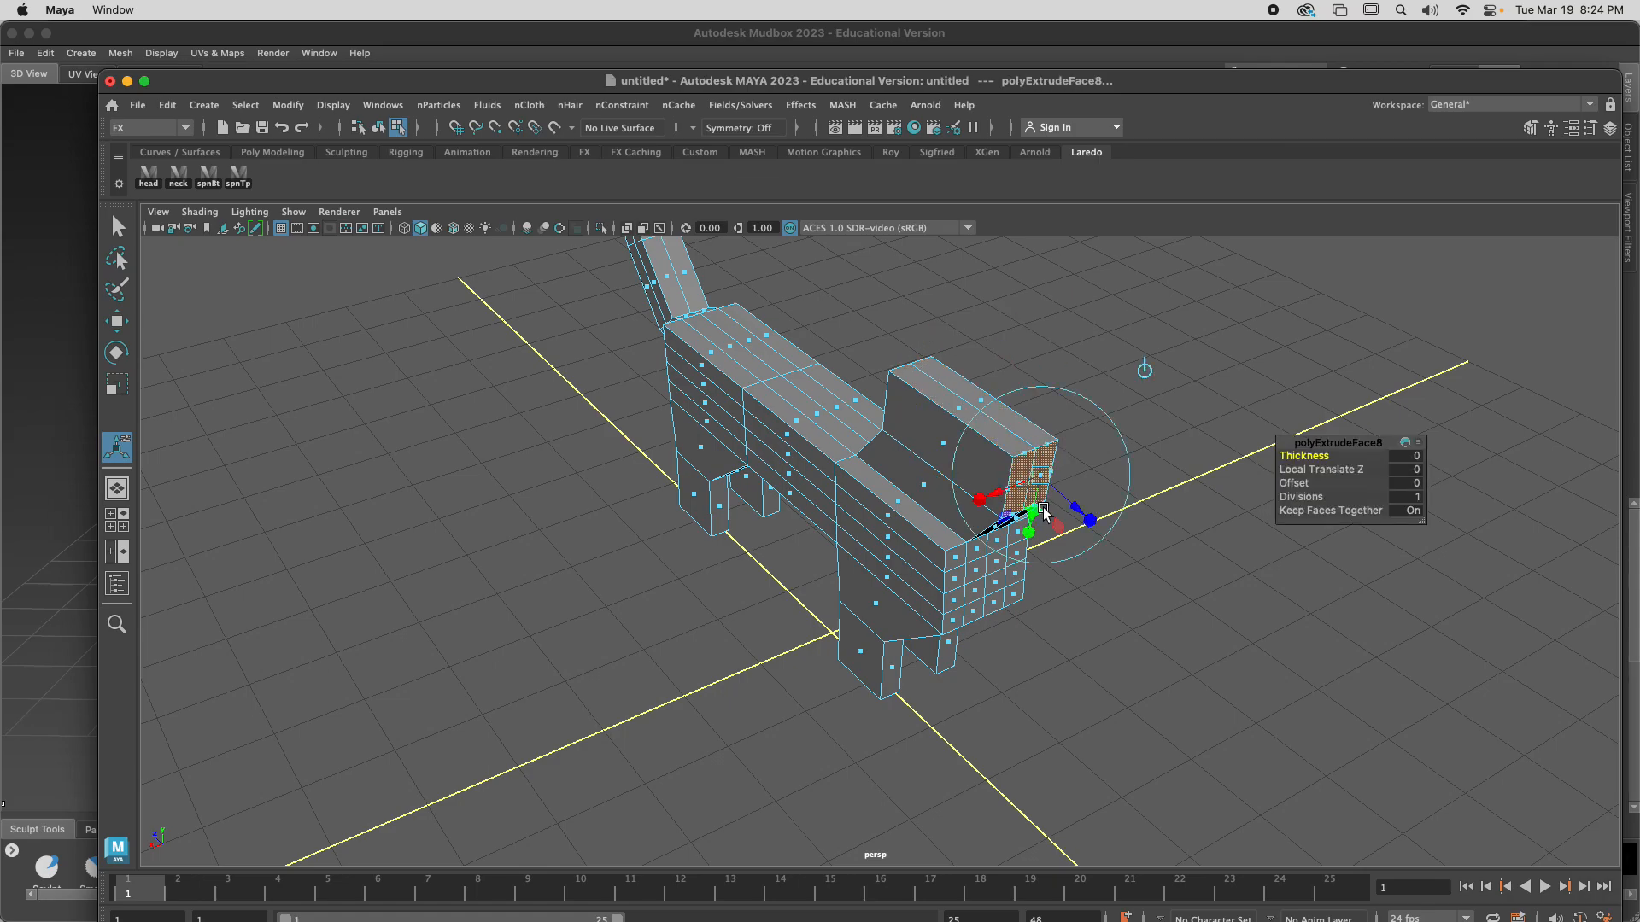
pyautogui.moveTo(1076, 511); pyautogui.dragTo(1100, 565)
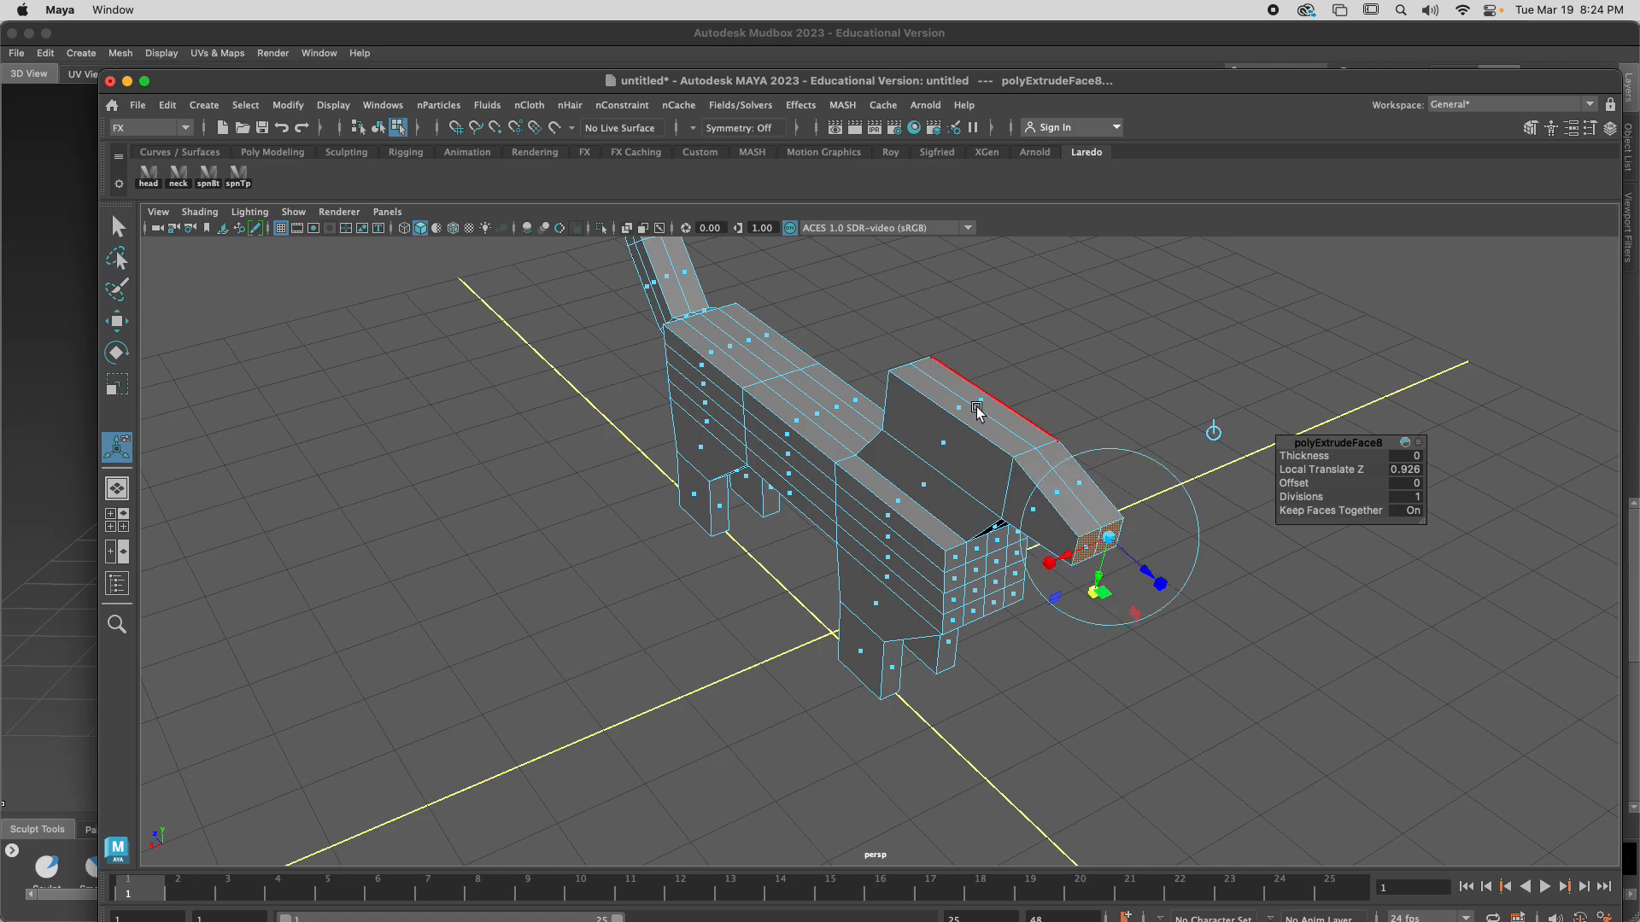
# Return the finished dog model to Object Mode with the whole mesh selected
pyautogui.click(1062, 428)
pyautogui.keyDown('alt'); pyautogui.moveTo(1062, 428); pyautogui.dragTo(909, 461); pyautogui.keyUp('alt')
pyautogui.moveTo(996, 395); pyautogui.dragTo(966, 341, button='right')
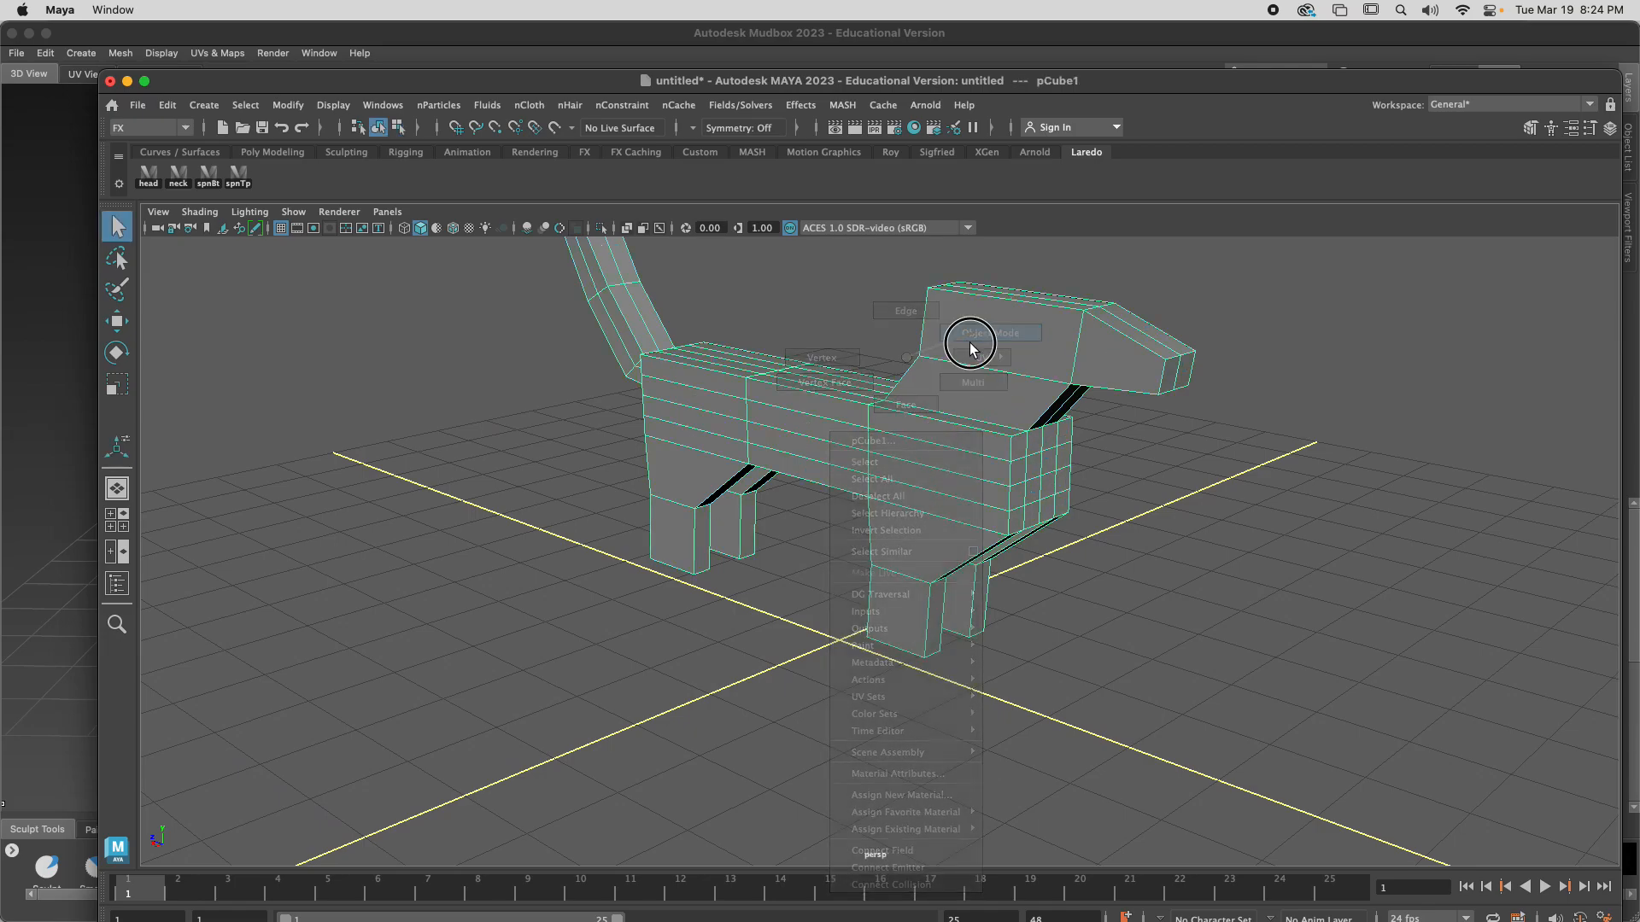
pyautogui.scroll(-5, 732, 434)
pyautogui.scroll(-3, 807, 439)
pyautogui.scroll(10, 817, 446)
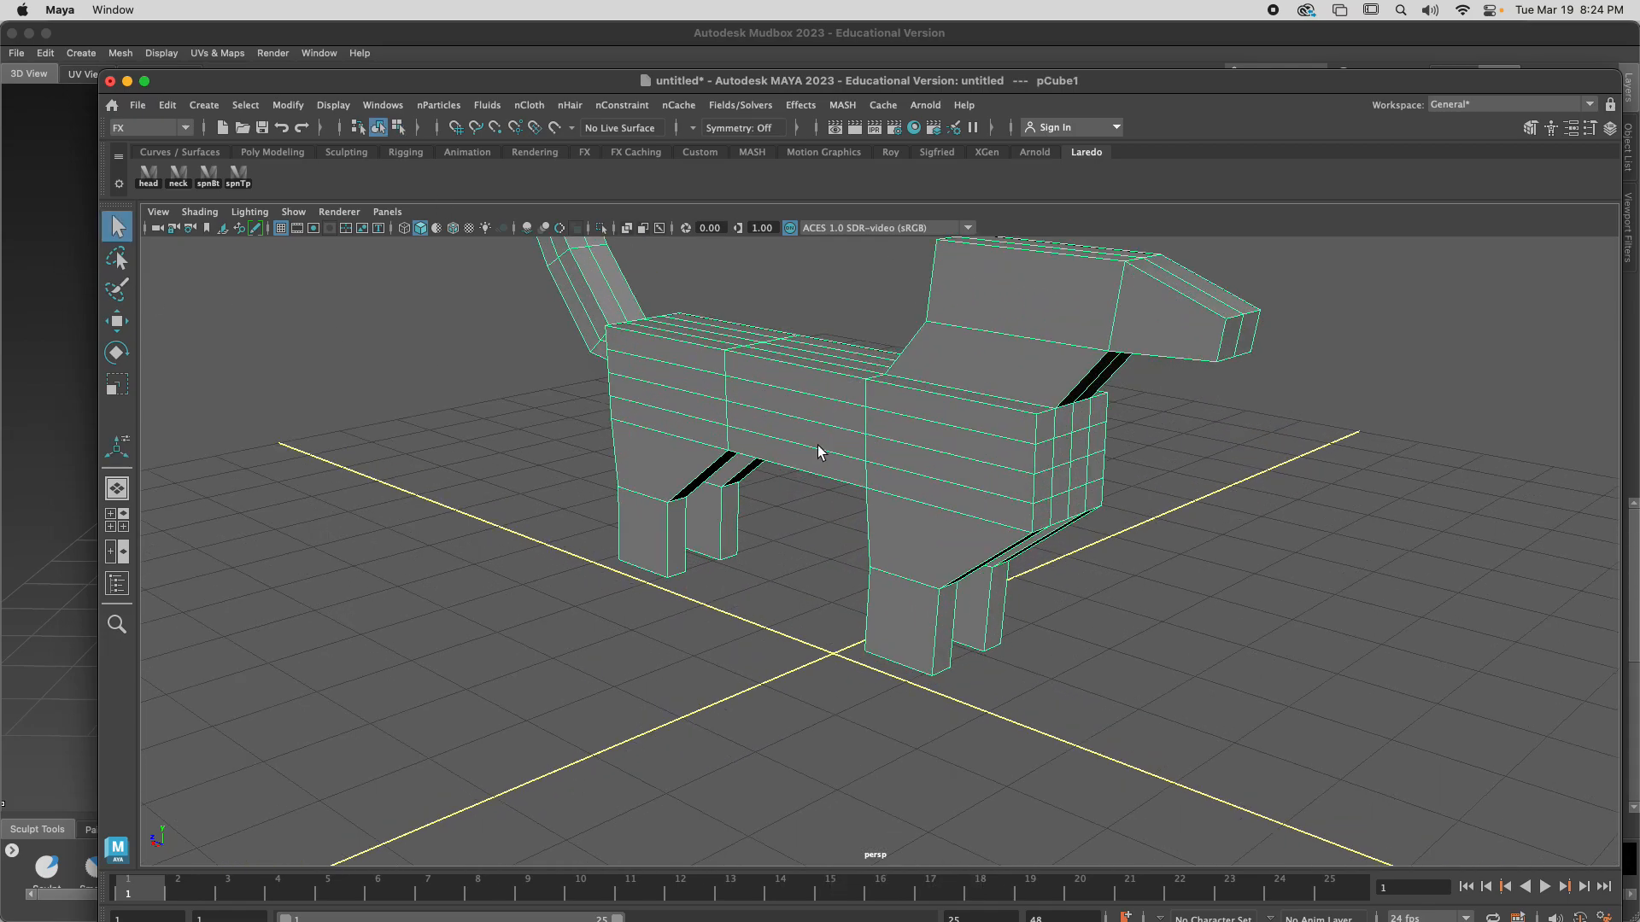
pyautogui.scroll(-2, 817, 444)
pyautogui.moveTo(825, 443)
pyautogui.keyDown('alt'); pyautogui.mouseDown()
pyautogui.moveTo(807, 433)
pyautogui.moveTo(822, 444)
pyautogui.mouseUp(); pyautogui.keyUp('alt')
pyautogui.scroll(-5, 821, 448)
pyautogui.keyDown('alt'); pyautogui.moveTo(829, 455); pyautogui.dragTo(860, 520, button='middle'); pyautogui.keyUp('alt')
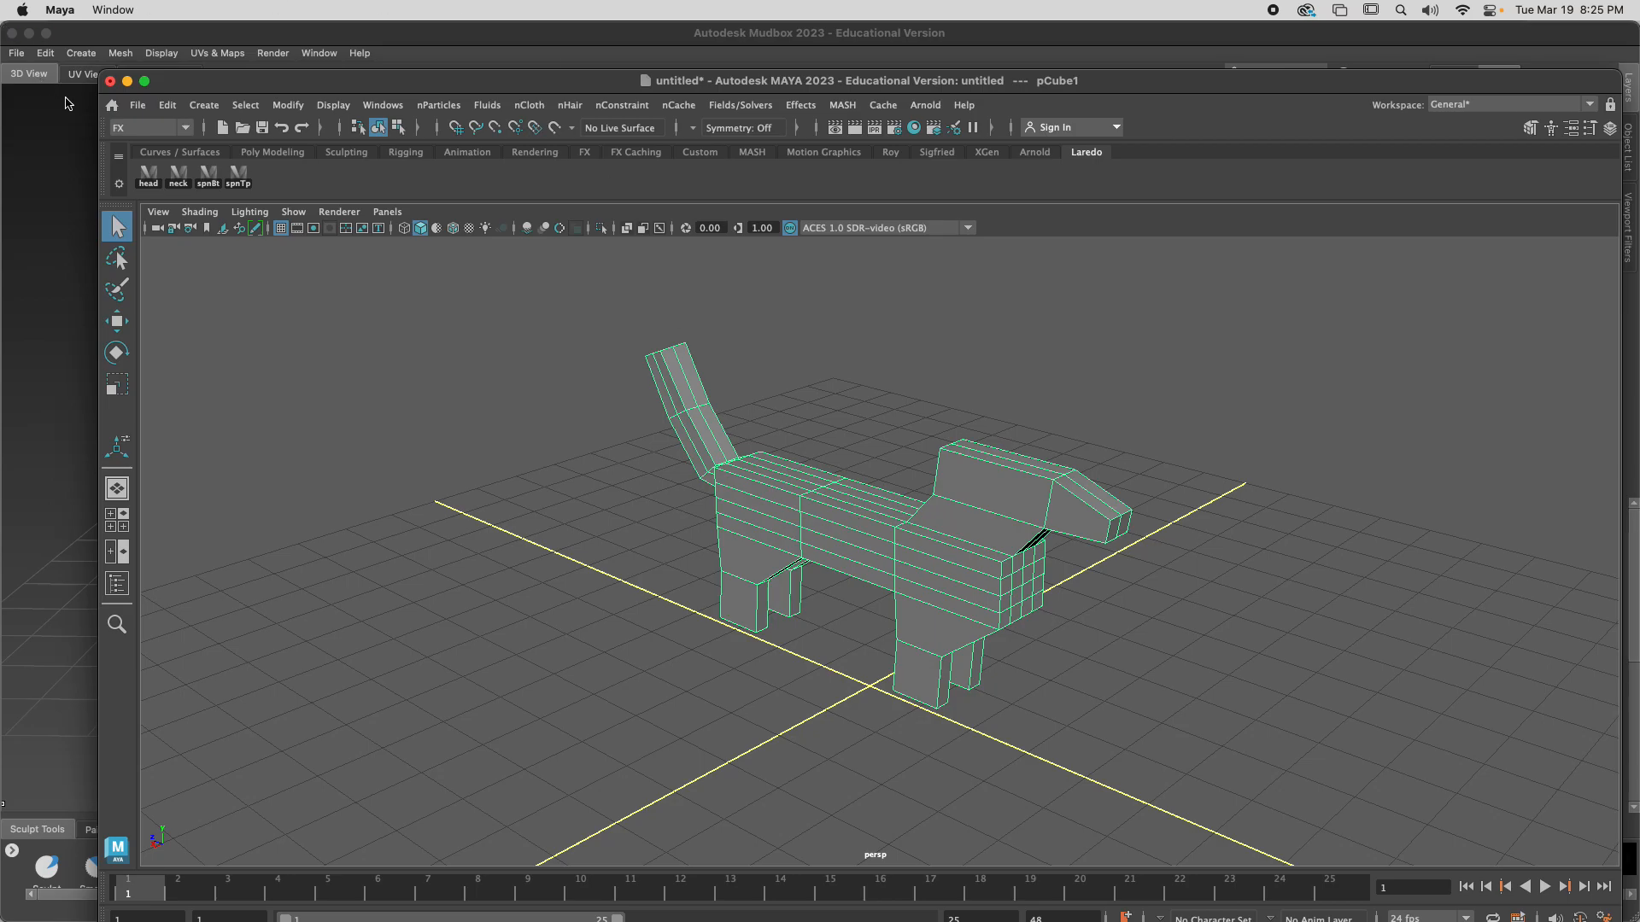
# Send the dog model to Mudbox as a new scene and allow Mudbox to access the Documents folder
pyautogui.click(136, 106)
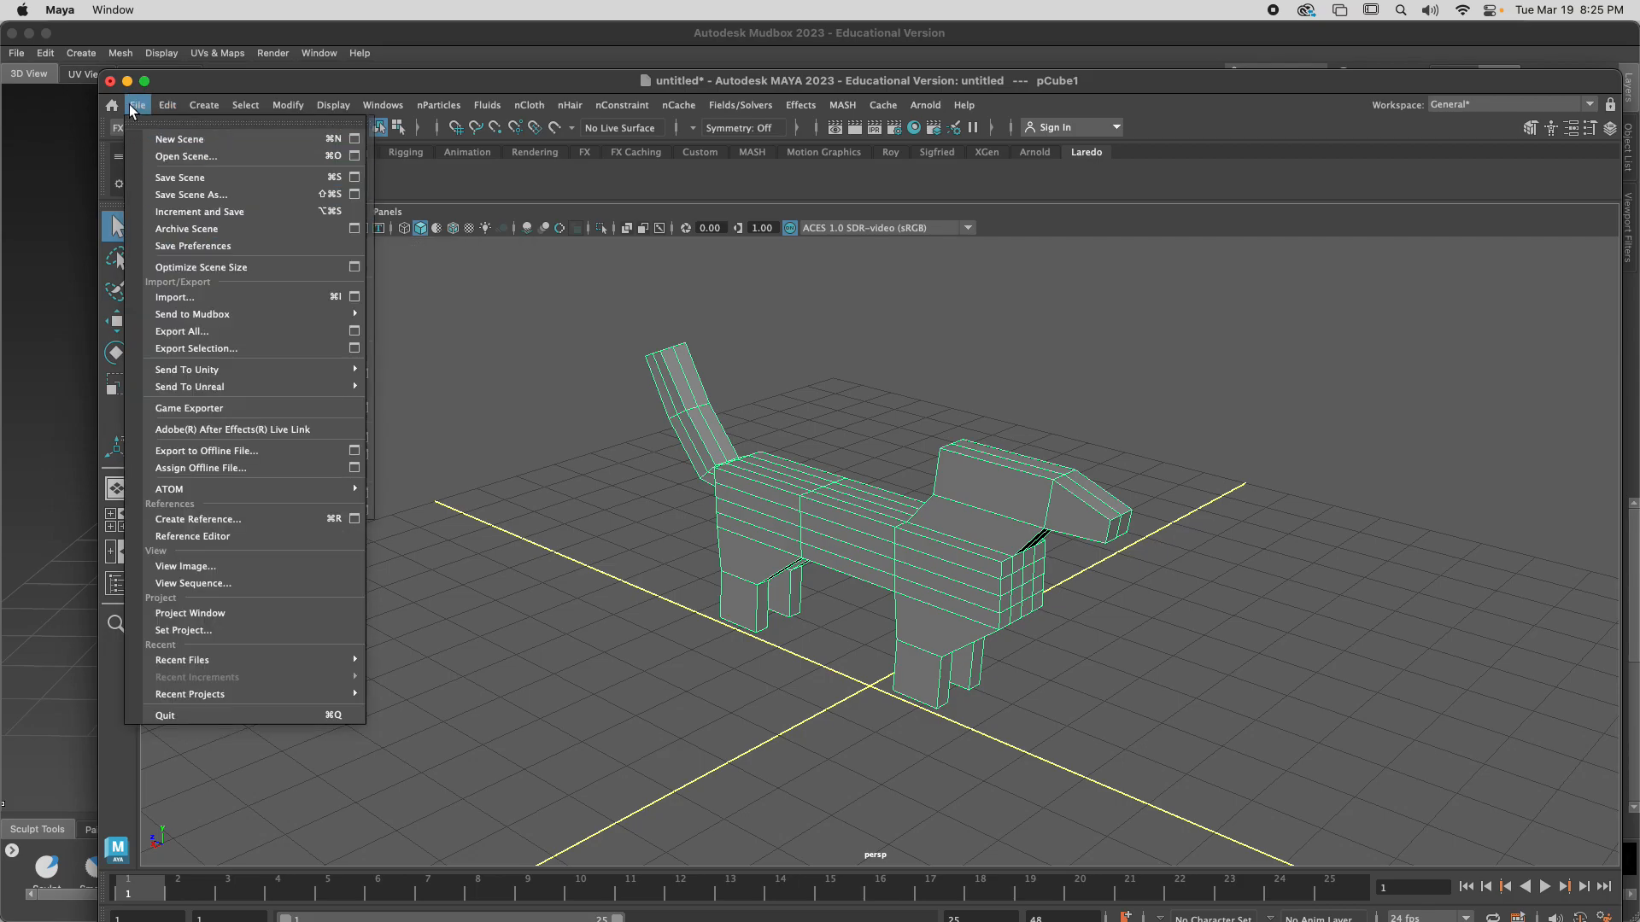
pyautogui.moveTo(199, 314)
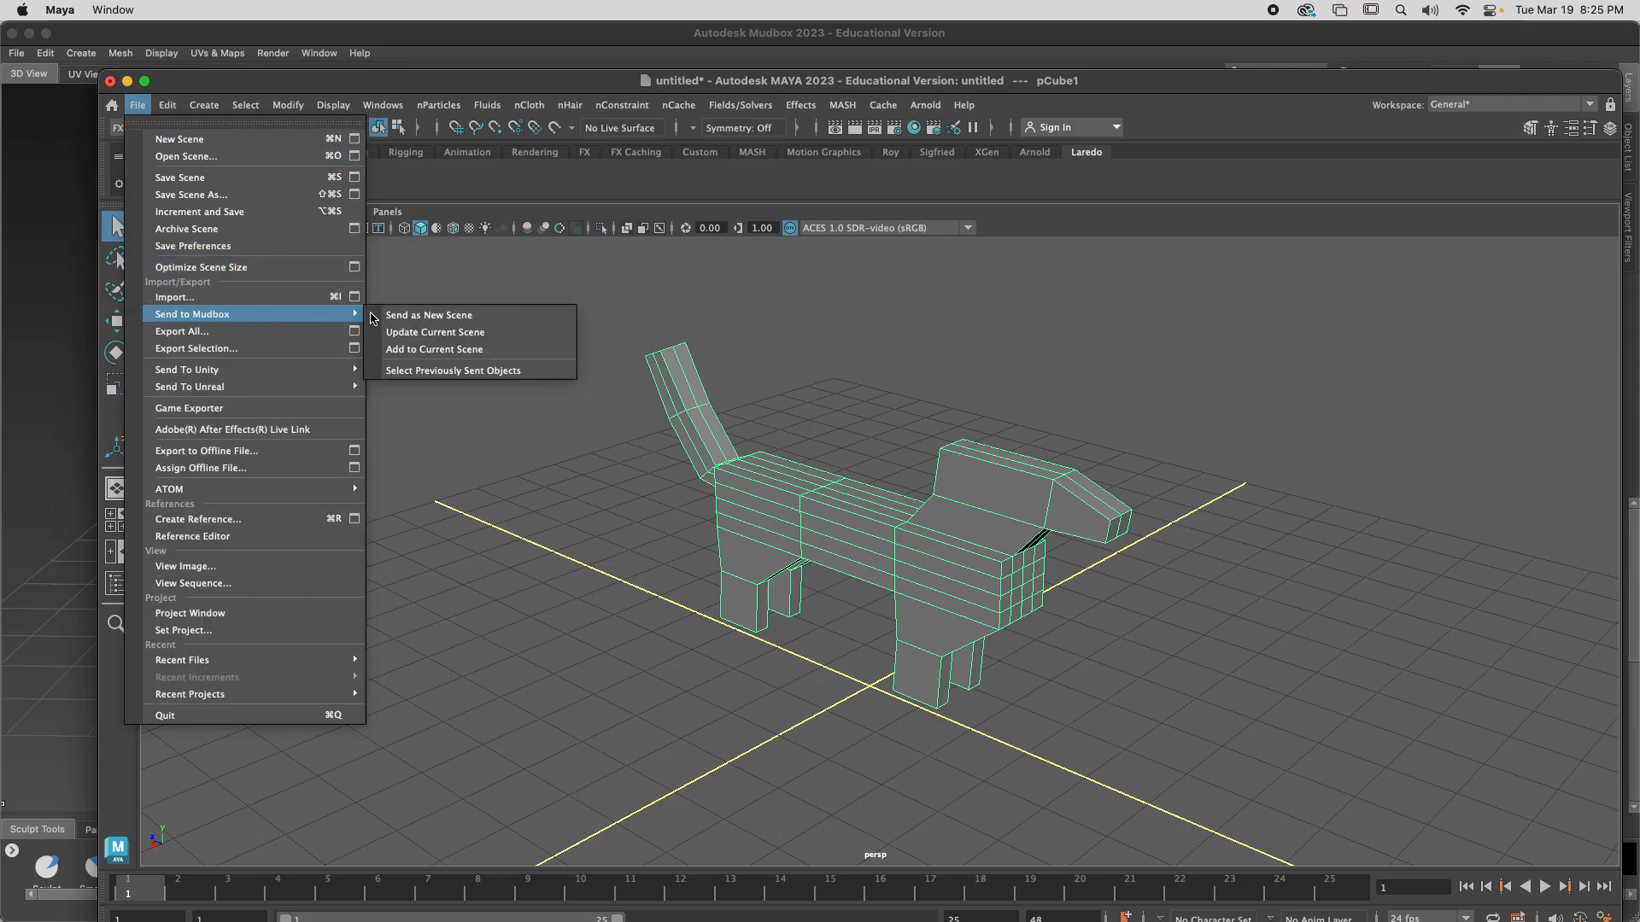
pyautogui.click(435, 322)
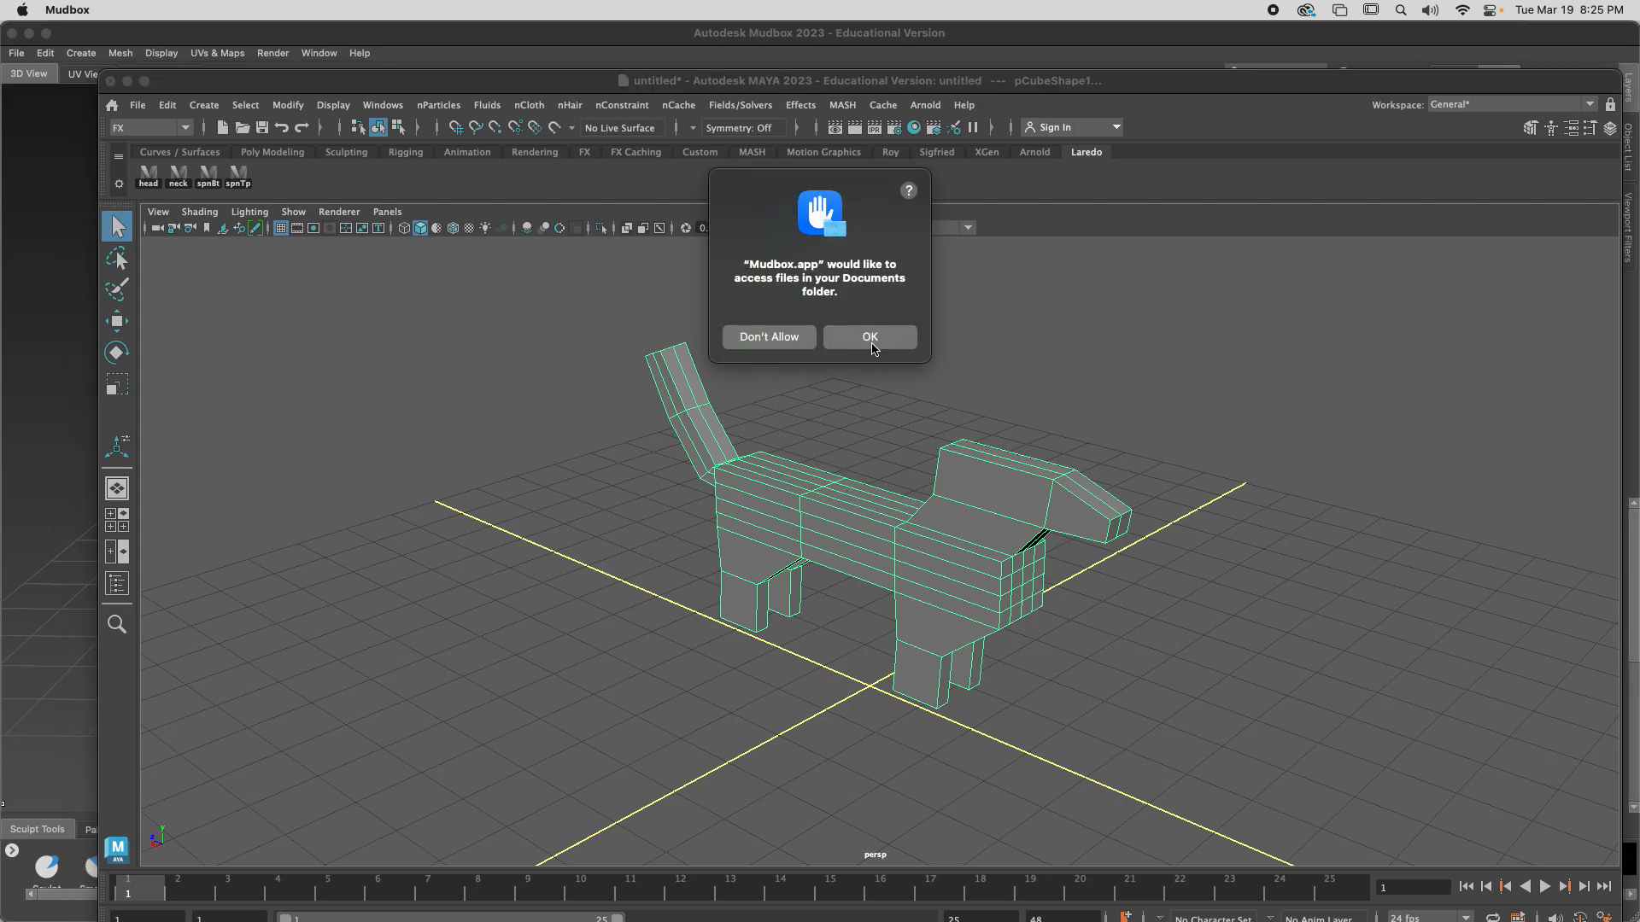
pyautogui.click(870, 337)
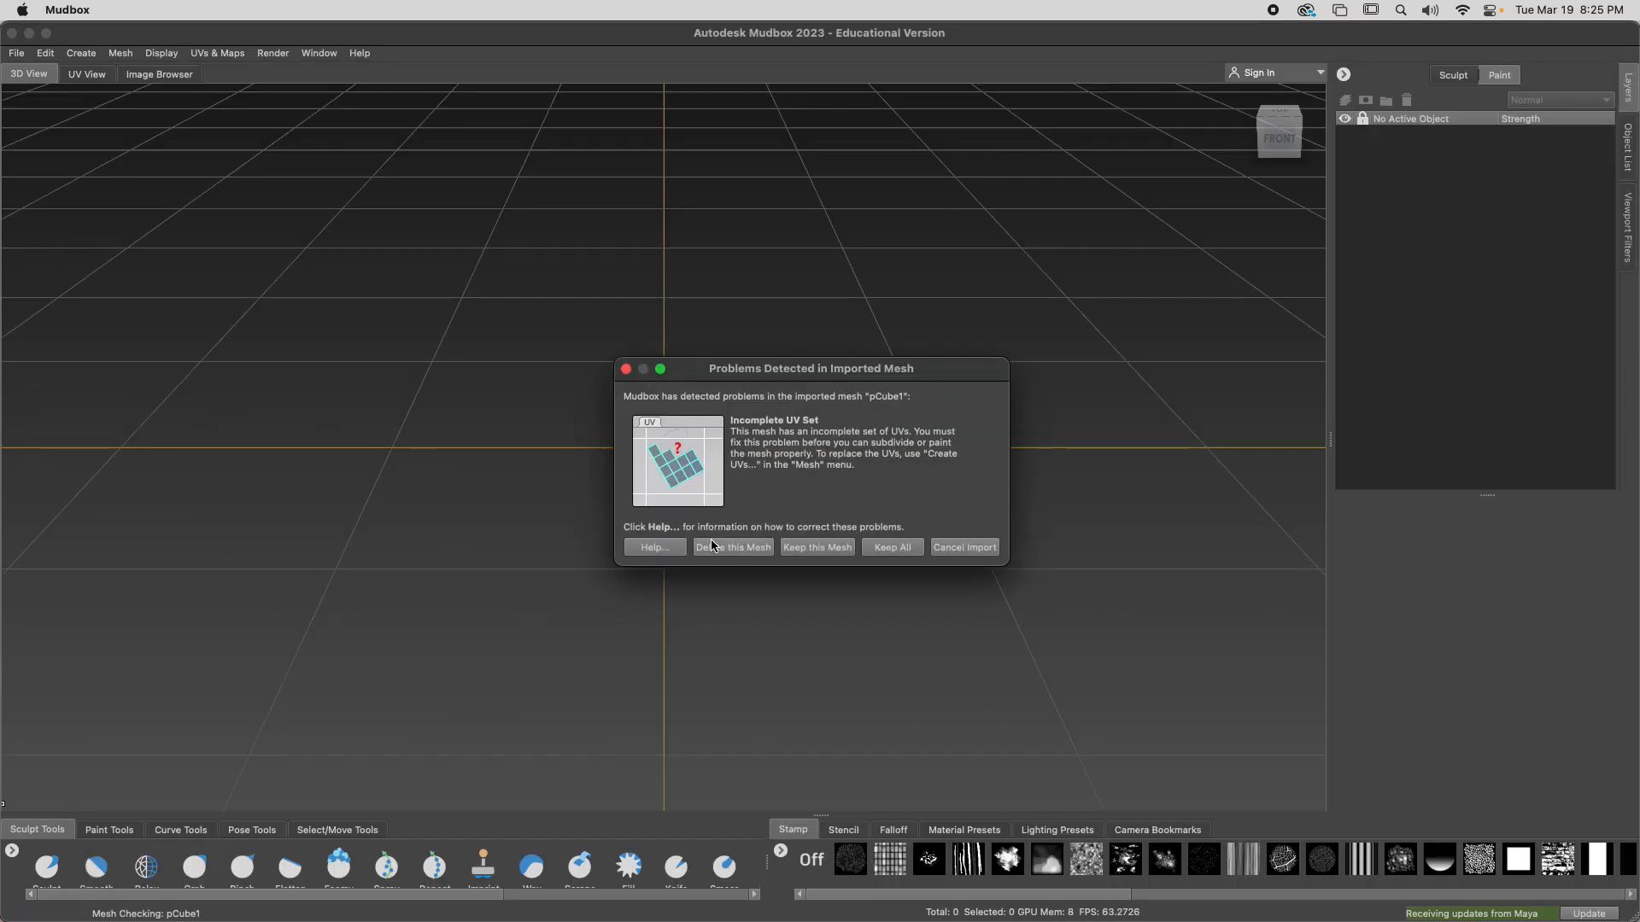
# Keep the imported dog mesh despite its incomplete UV set, and replace it with a new scene without saving
pyautogui.click(835, 551)
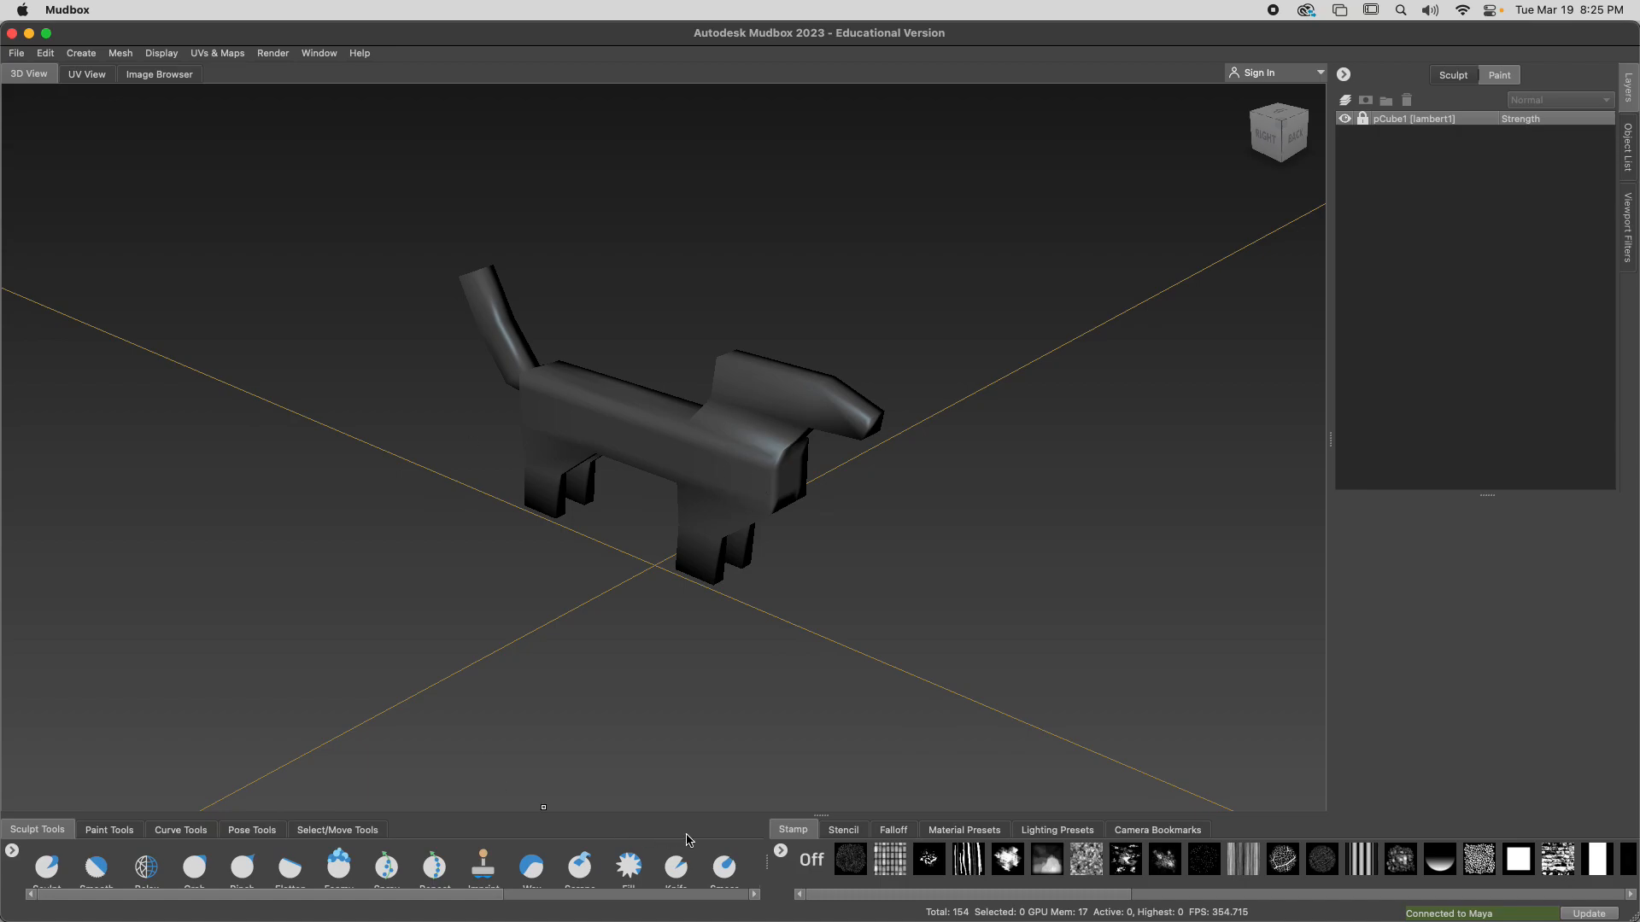
pyautogui.click(16, 55)
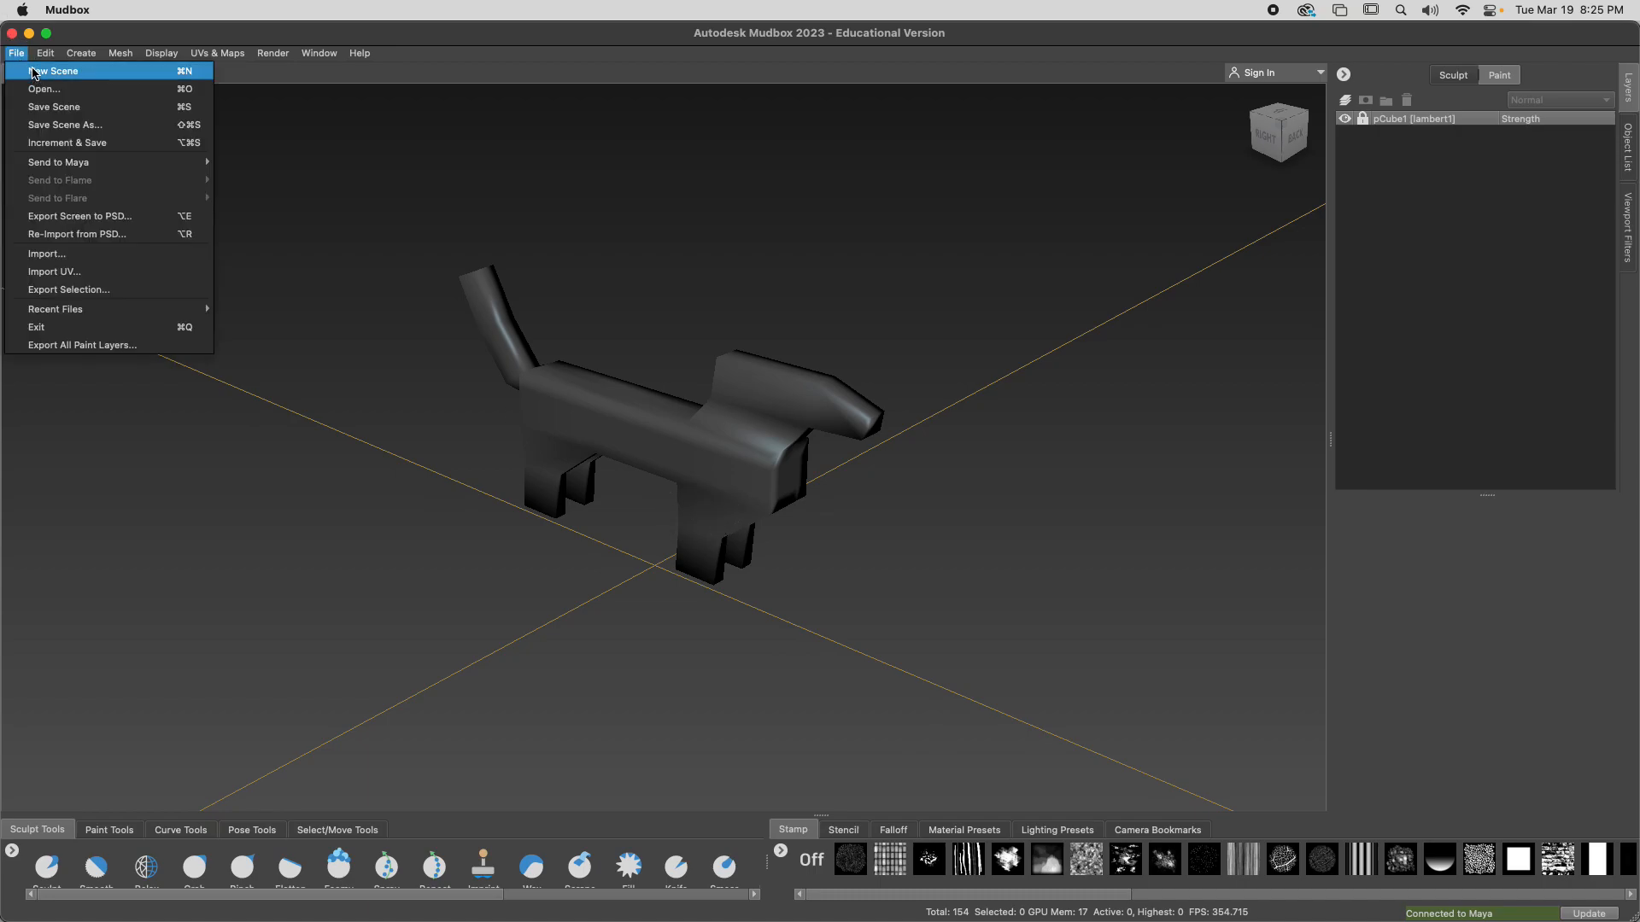
pyautogui.click(34, 72)
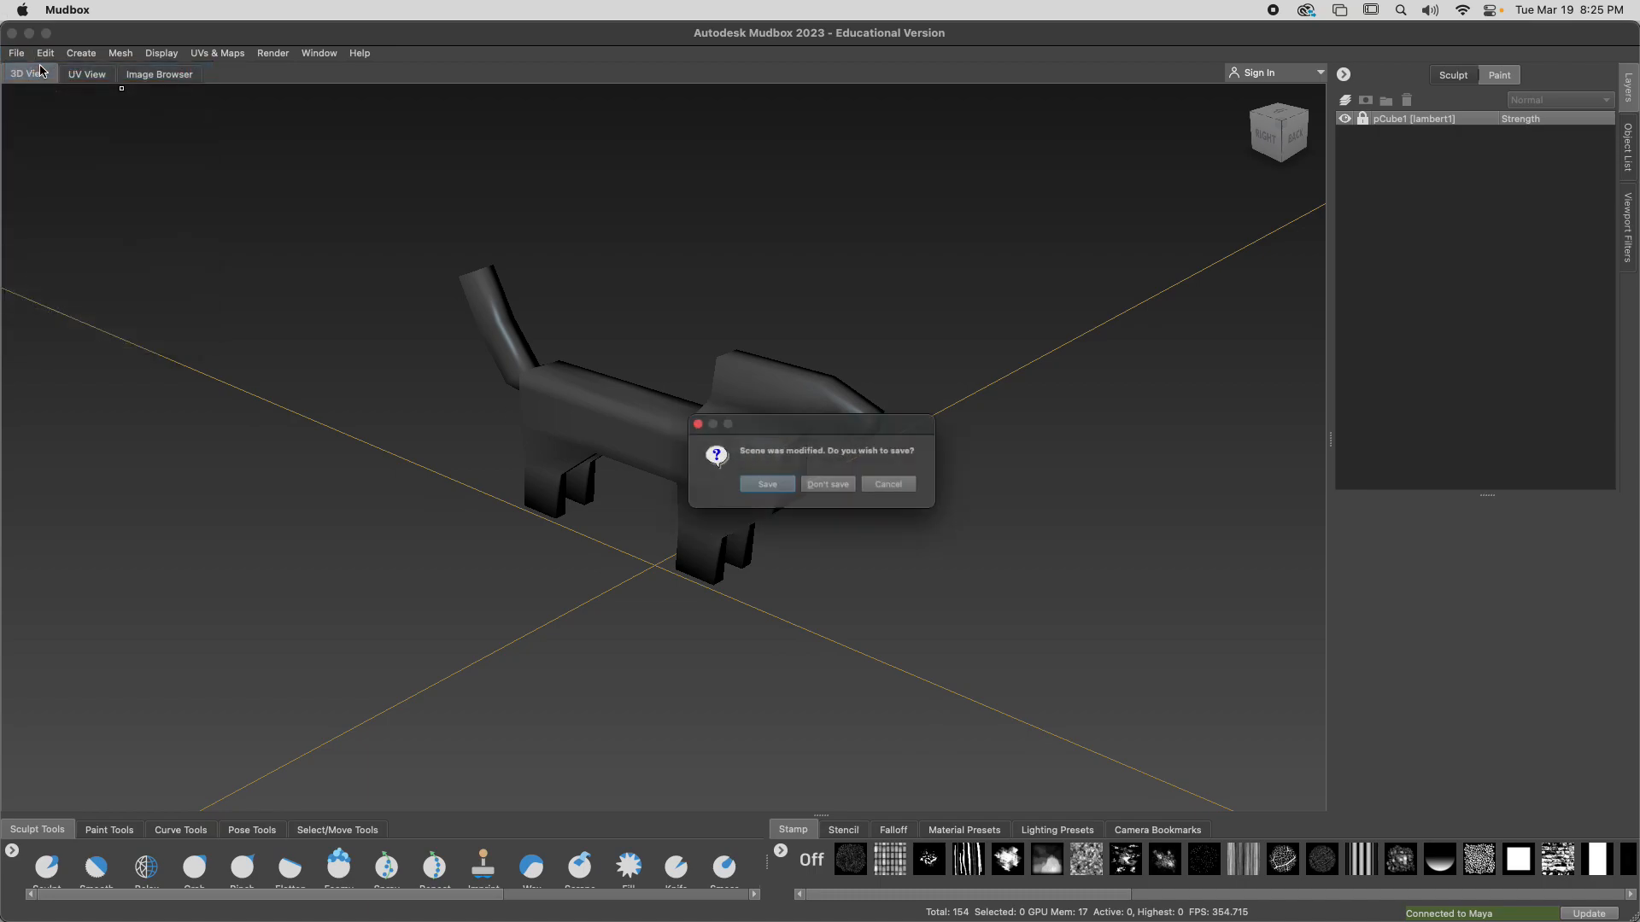
pyautogui.click(830, 489)
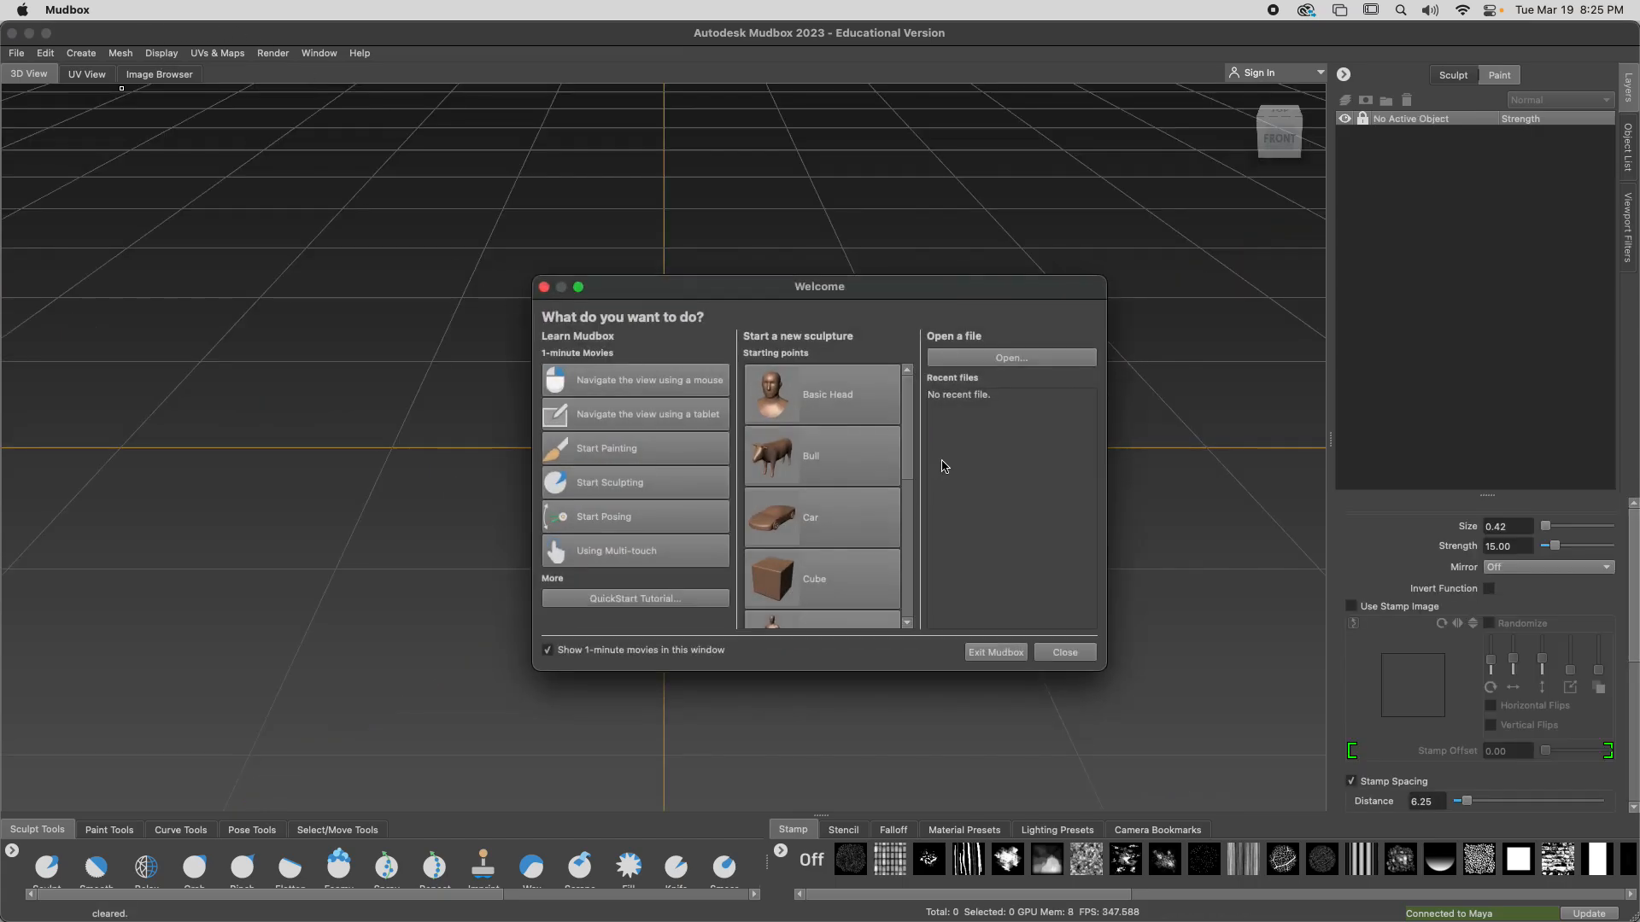
# Move the Welcome window upward and start a new sculpture from the Sphere starting point
pyautogui.moveTo(903, 298); pyautogui.dragTo(837, 213)
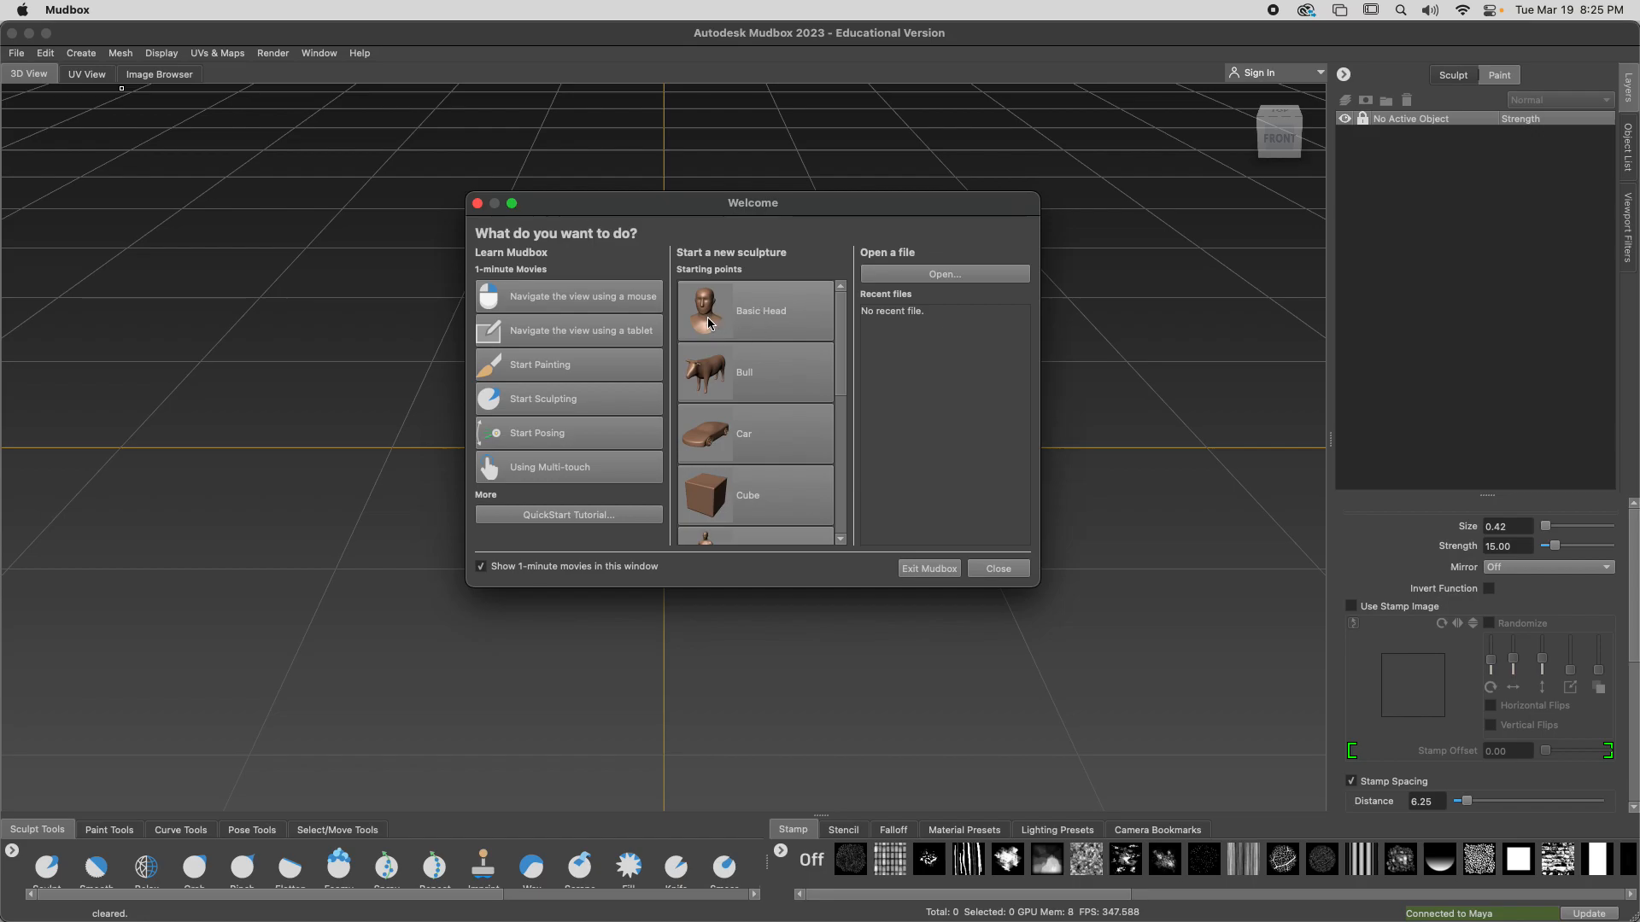
pyautogui.scroll(-3, 735, 333)
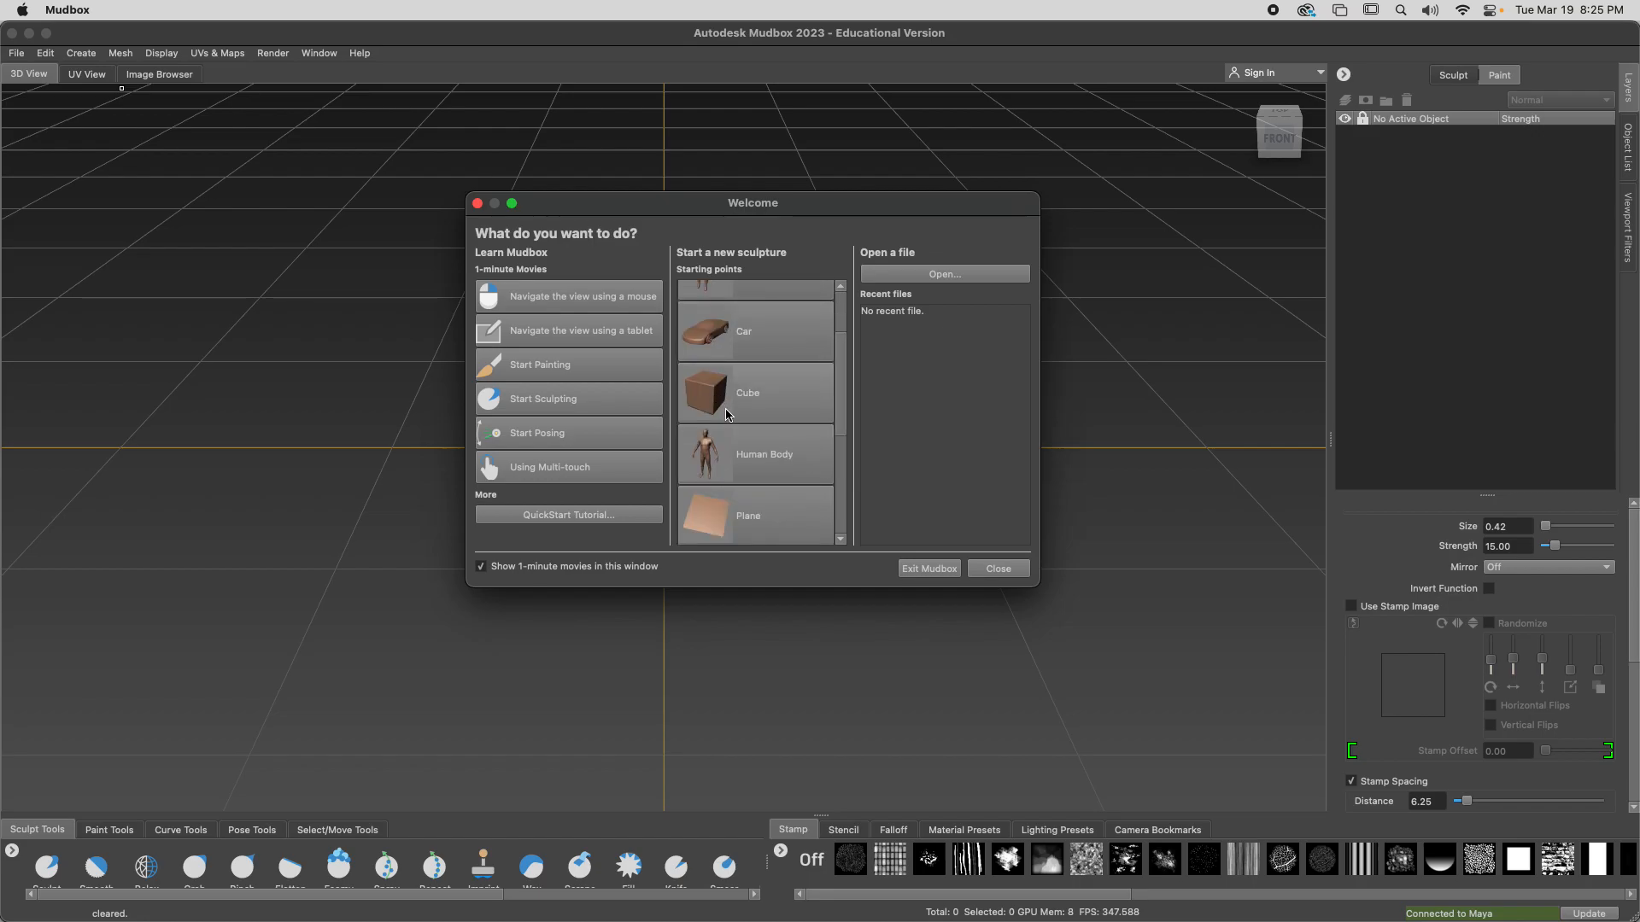
pyautogui.scroll(-8, 727, 390)
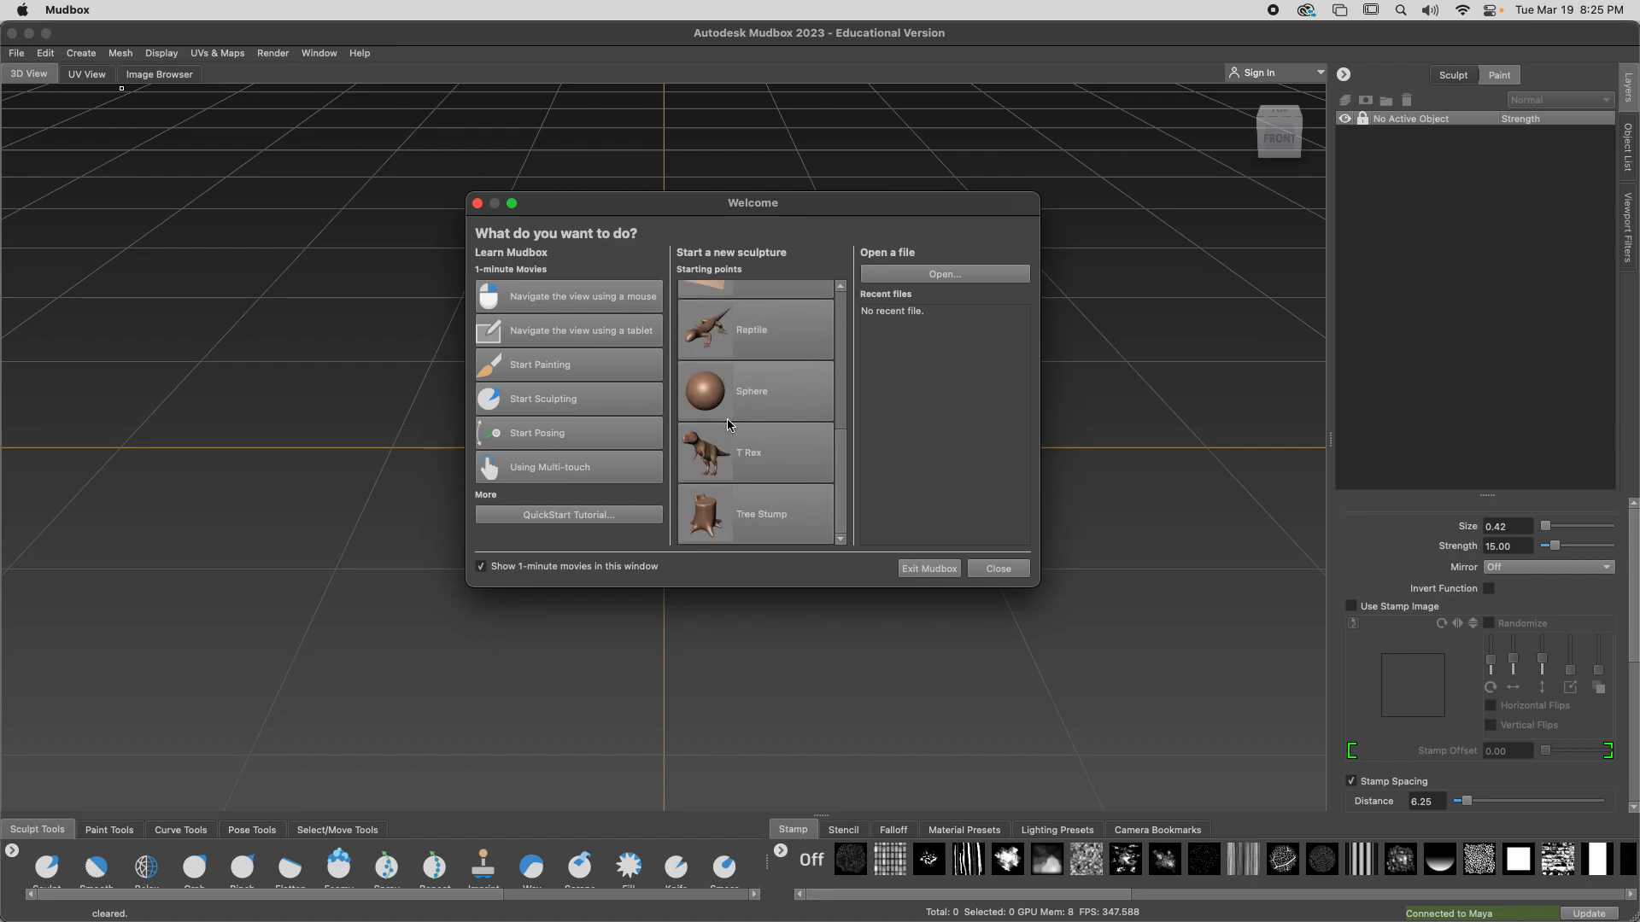
pyautogui.scroll(4, 707, 416)
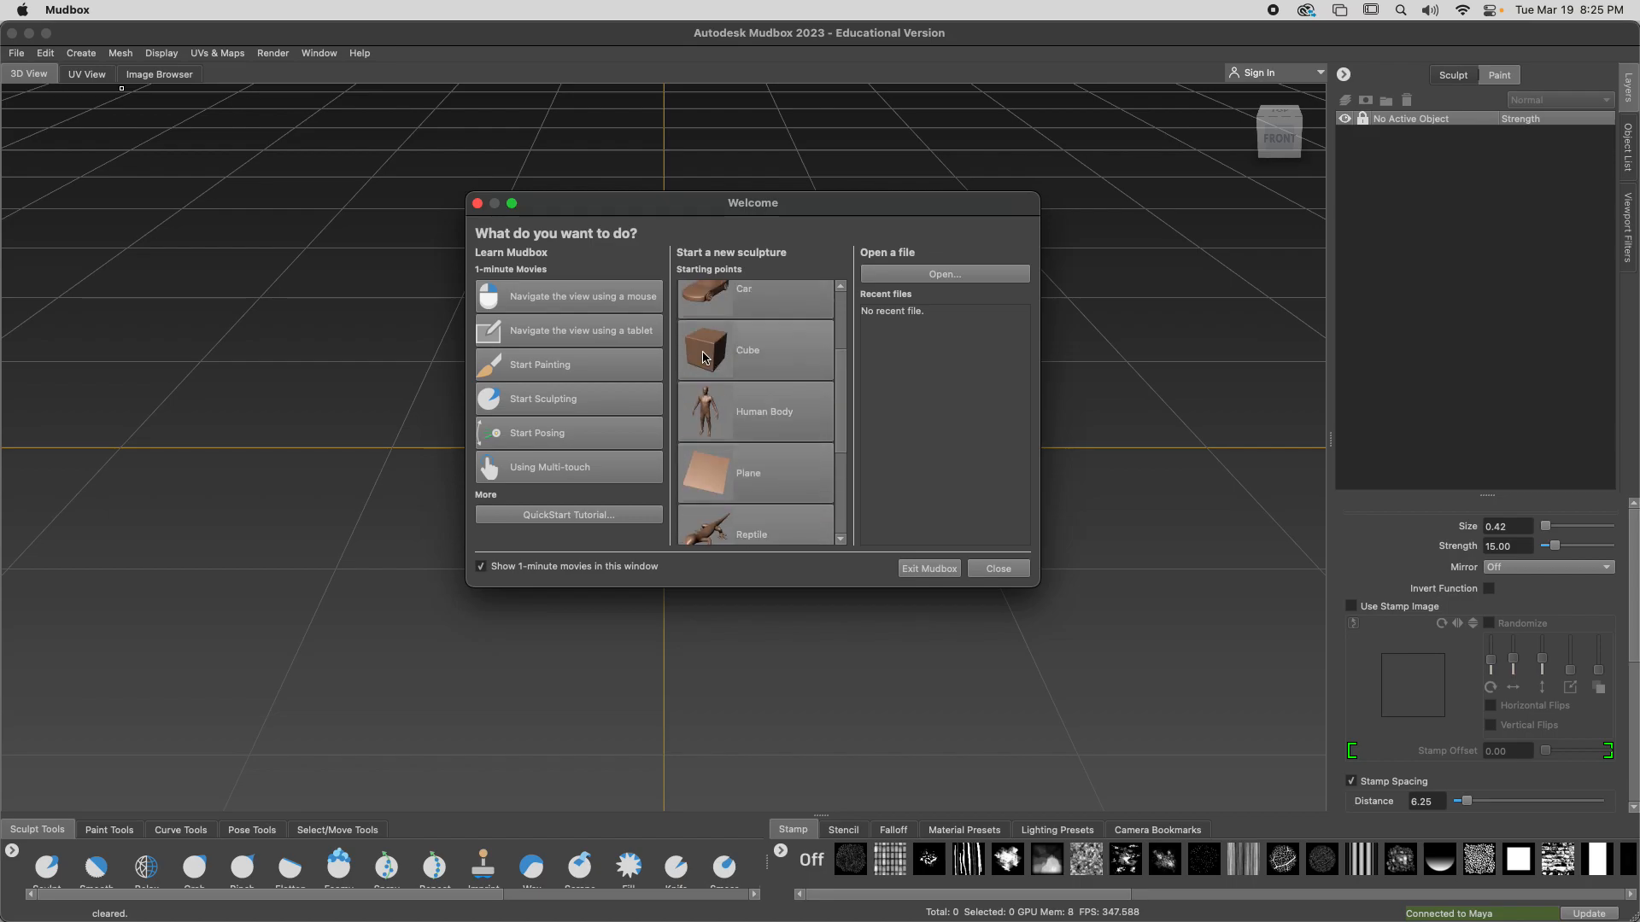
pyautogui.scroll(-4, 704, 357)
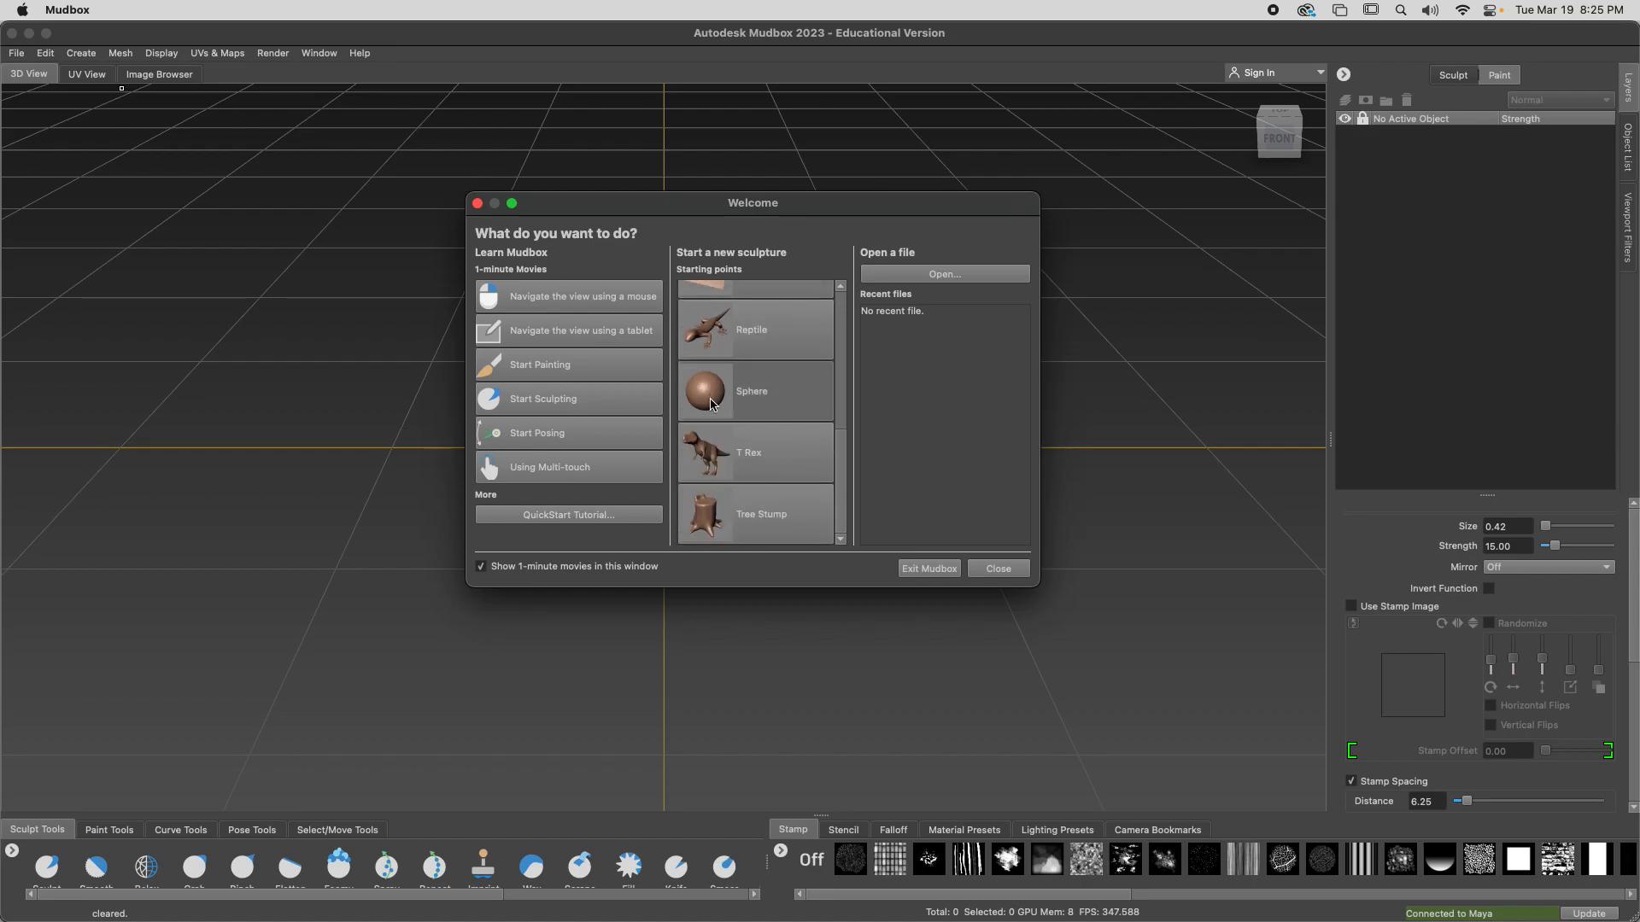
pyautogui.click(712, 404)
pyautogui.scroll(-3, 908, 466)
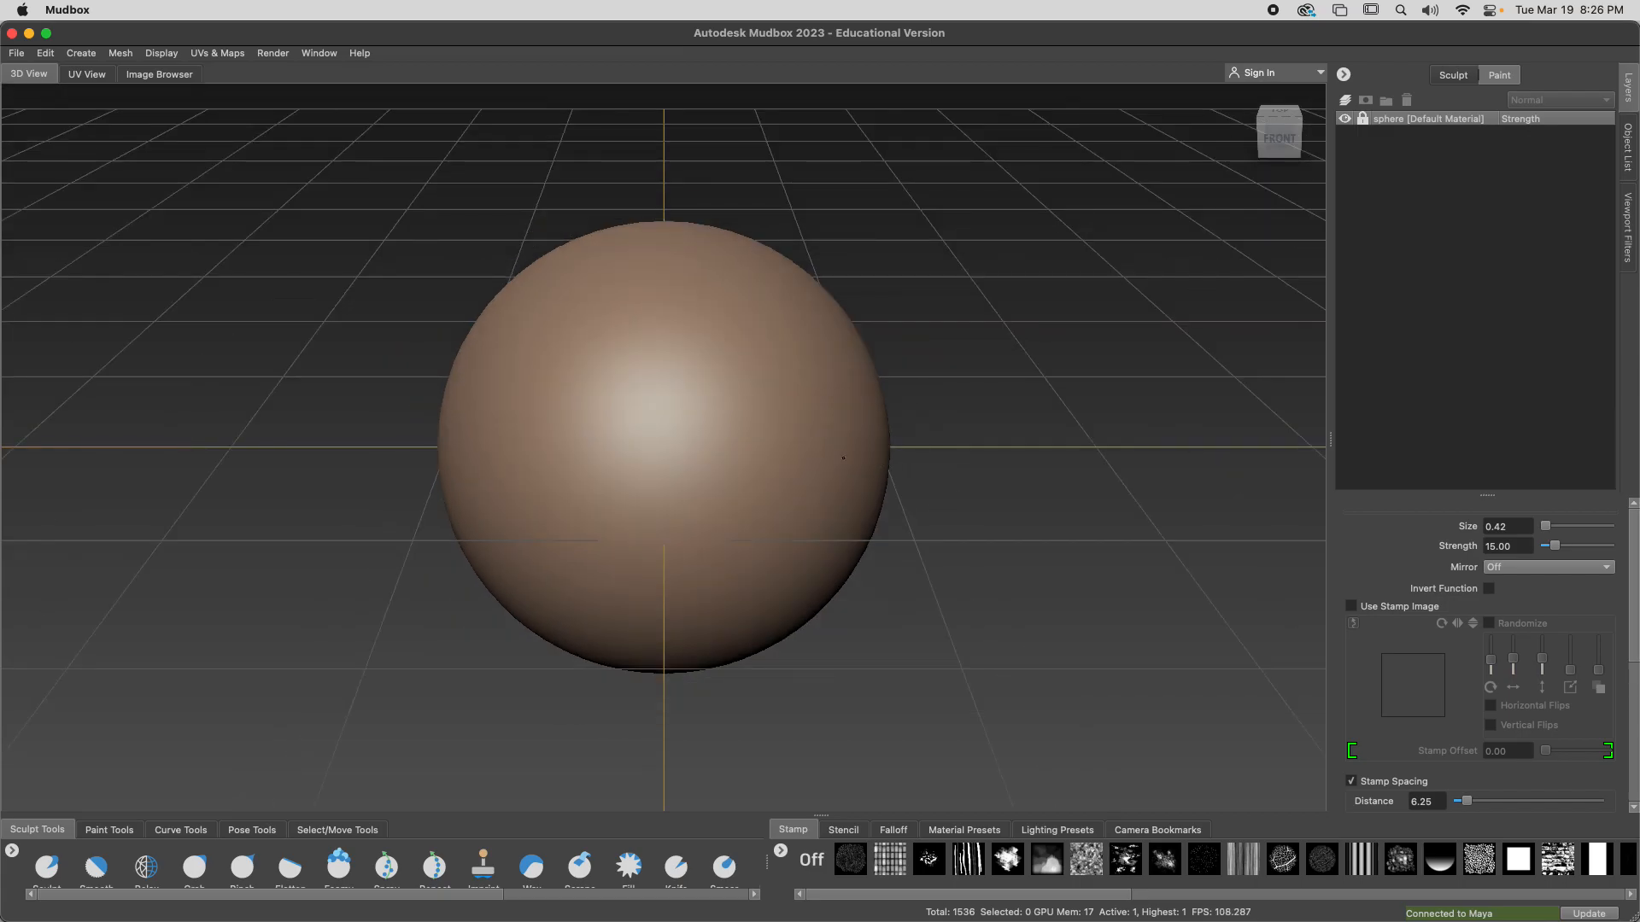
# Review the ready-made meshes available for creation, and enlarge the sculpt tools and stamp trays to show all their rows
pyautogui.click(81, 53)
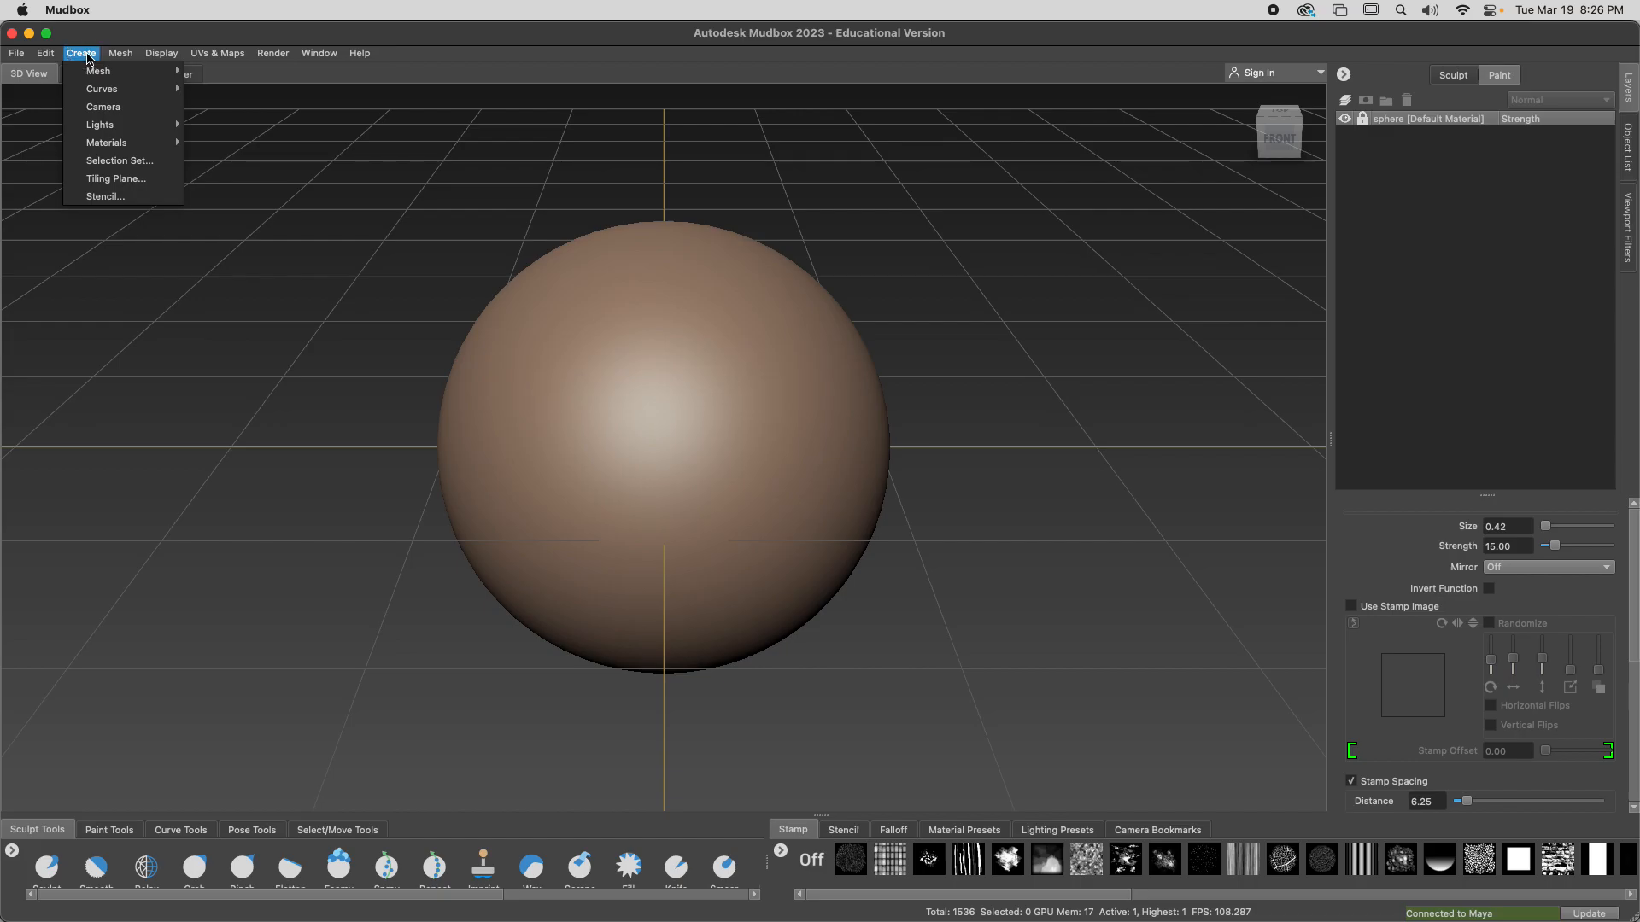
pyautogui.moveTo(98, 73)
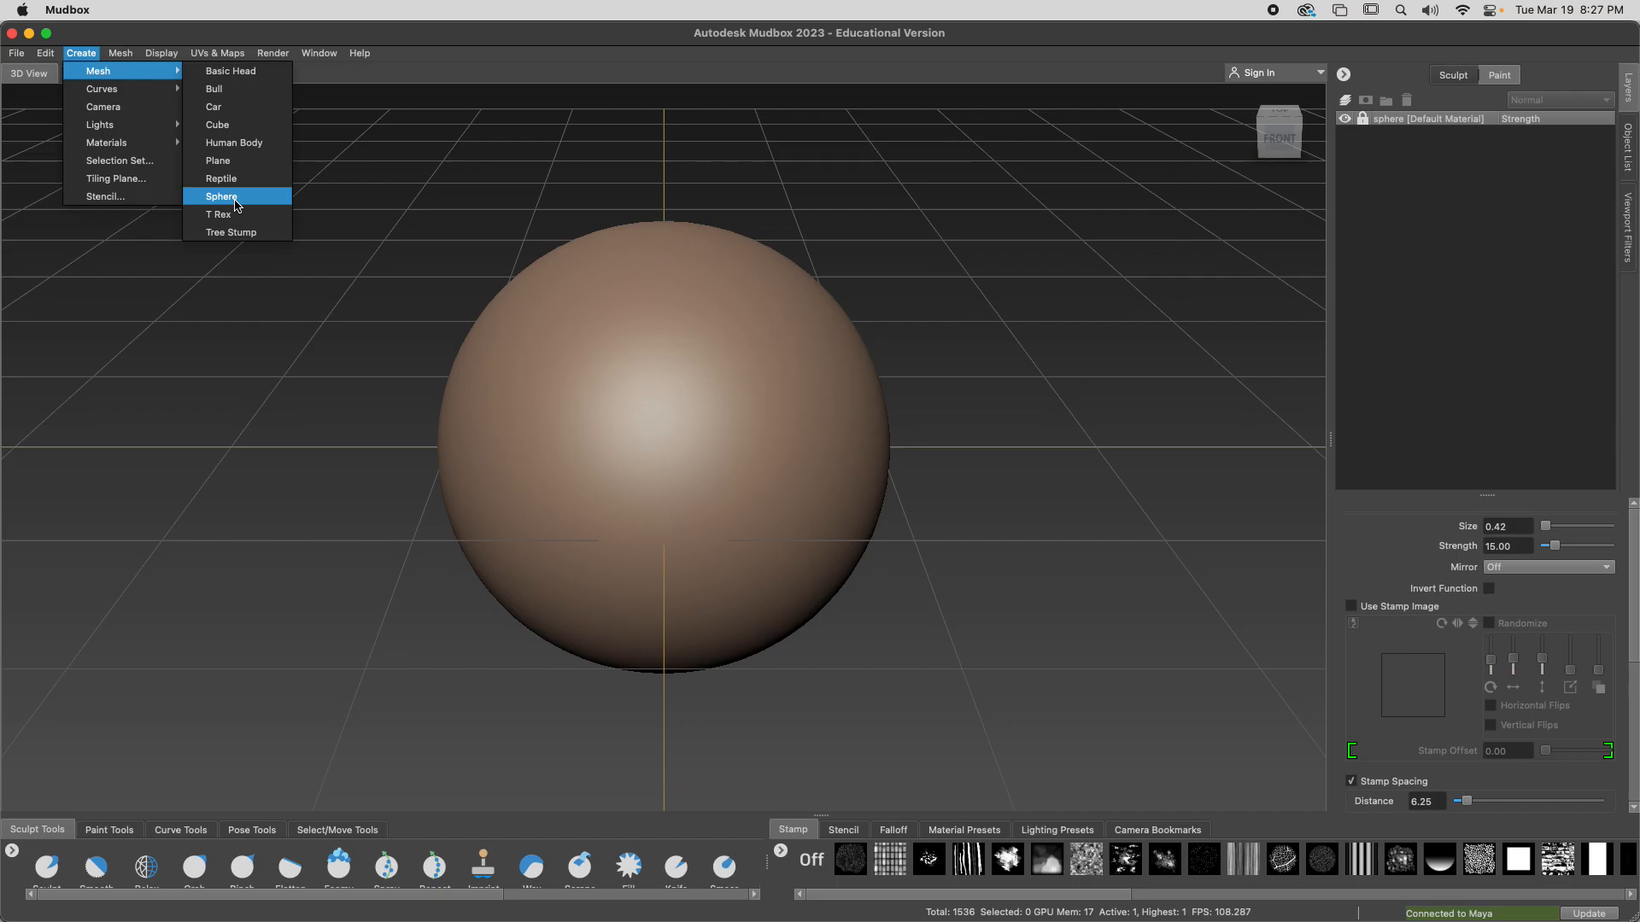
pyautogui.press('Escape')
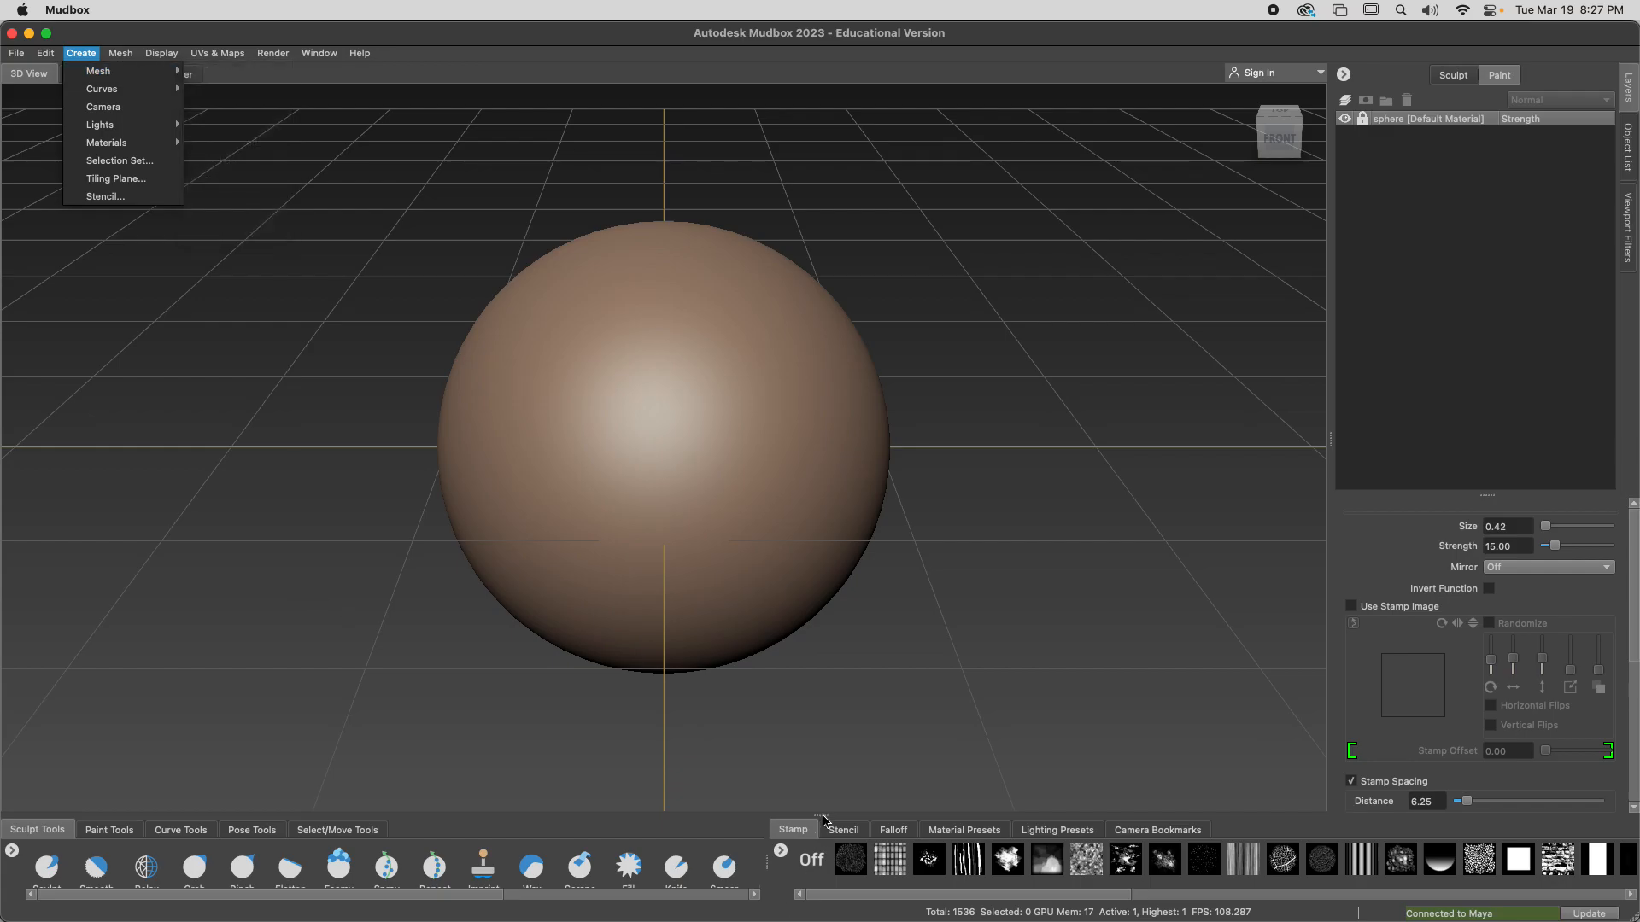
pyautogui.press('Escape')
pyautogui.moveTo(824, 811); pyautogui.dragTo(854, 634)
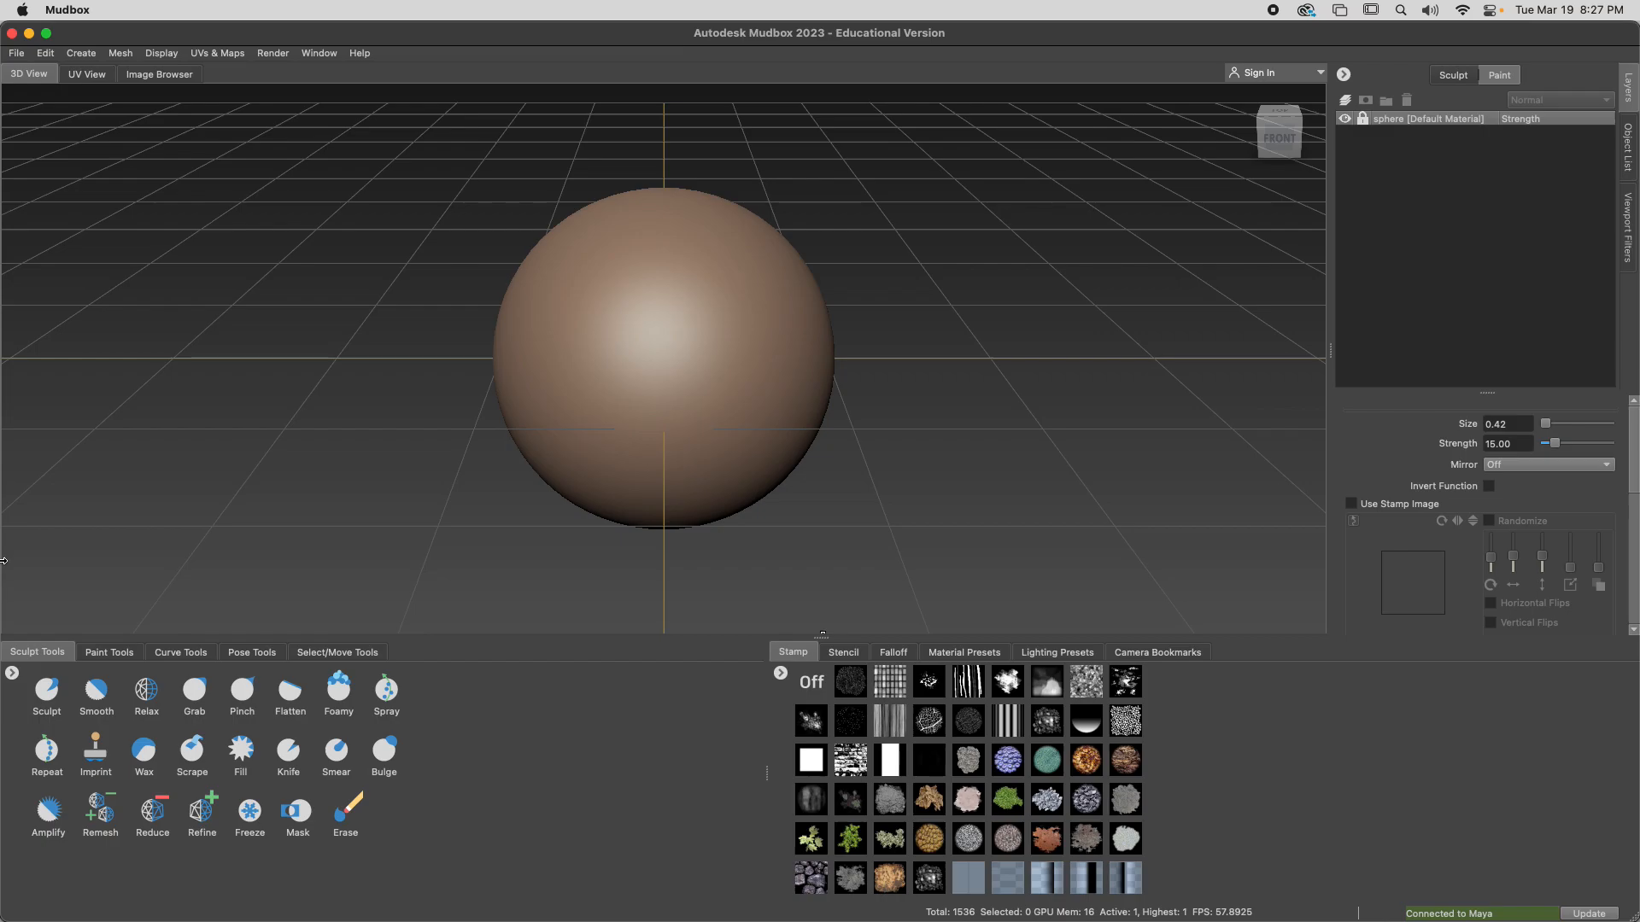
# Switch to Chrome and start presenting the "MUDBOX INTERFACE & CONTROLS" slide in presenter view
pyautogui.moveTo(56, 921)
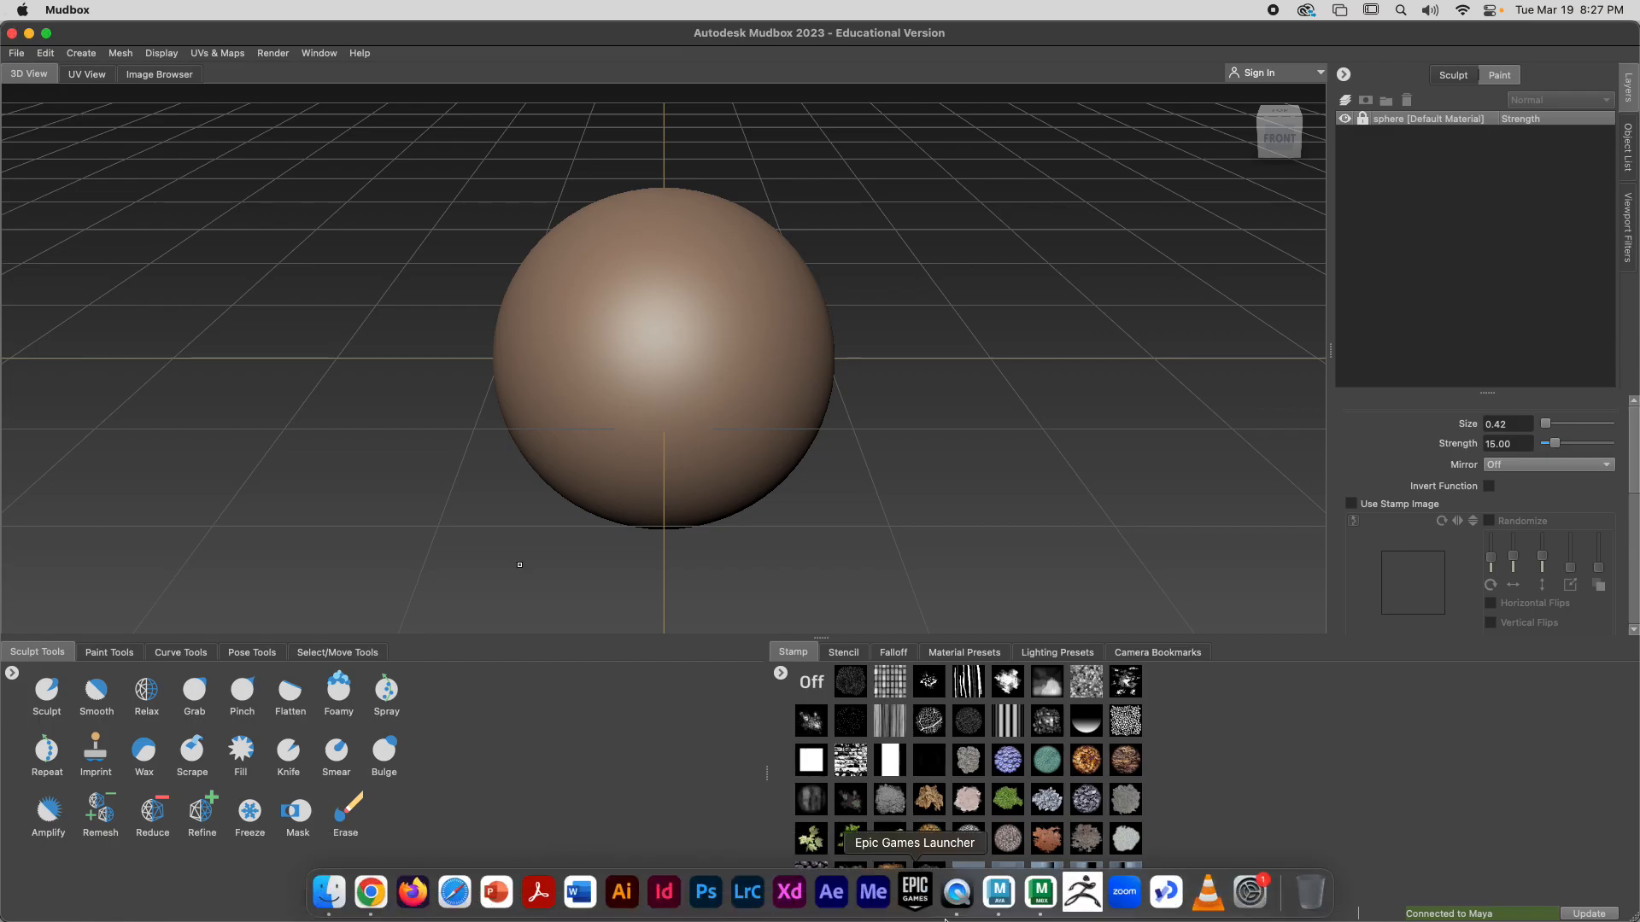
pyautogui.click(371, 893)
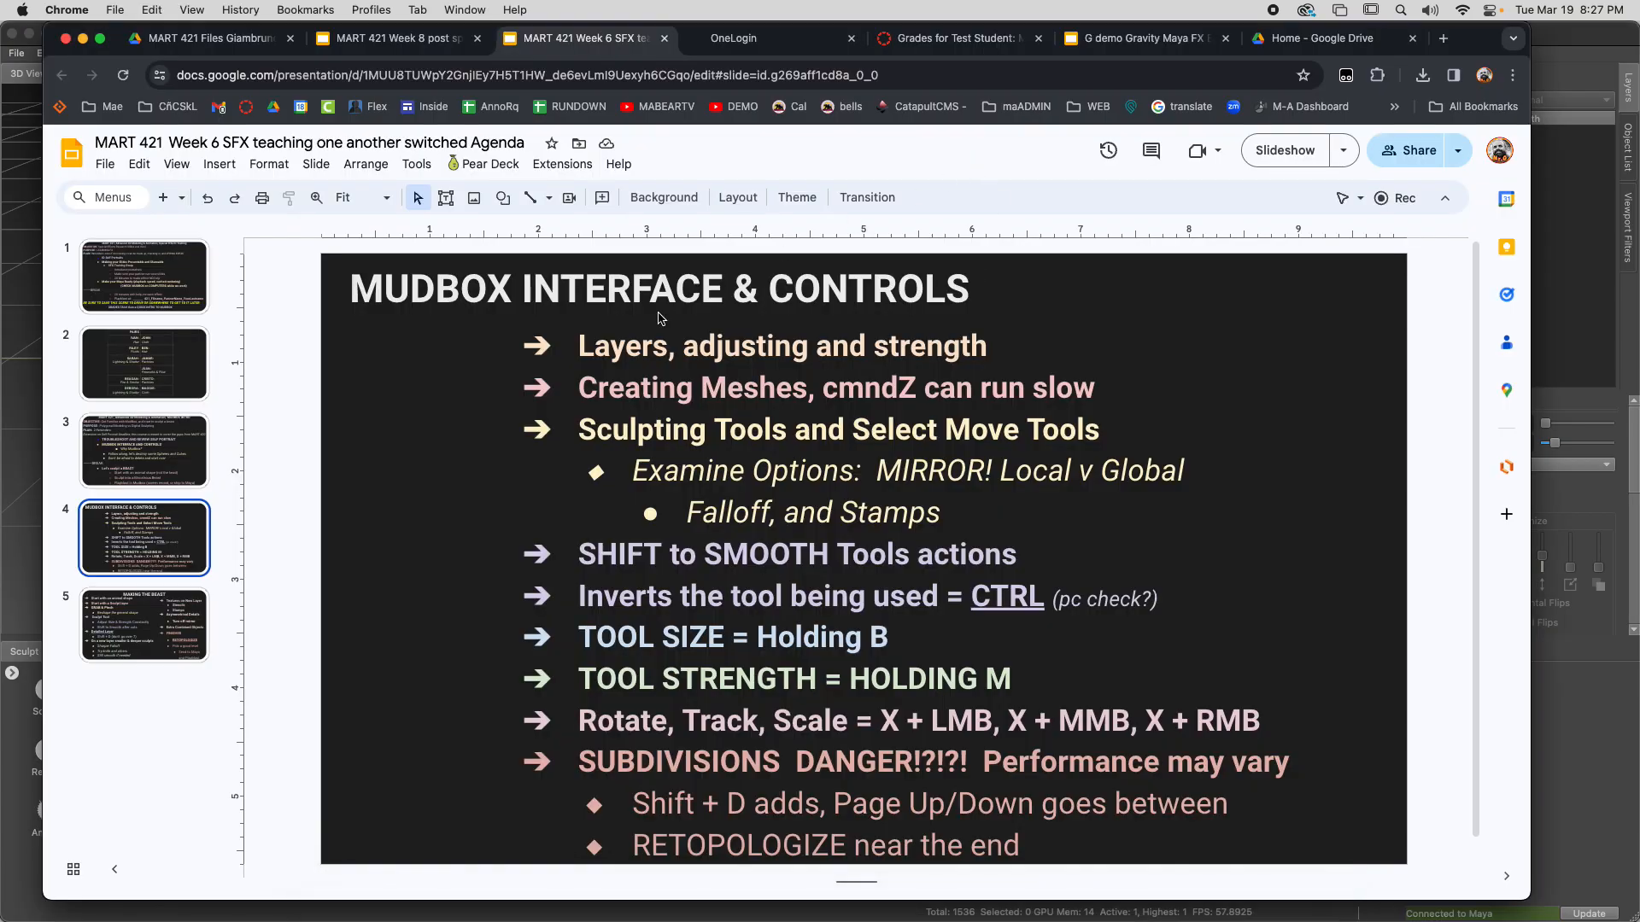
pyautogui.click(1343, 151)
pyautogui.click(1224, 202)
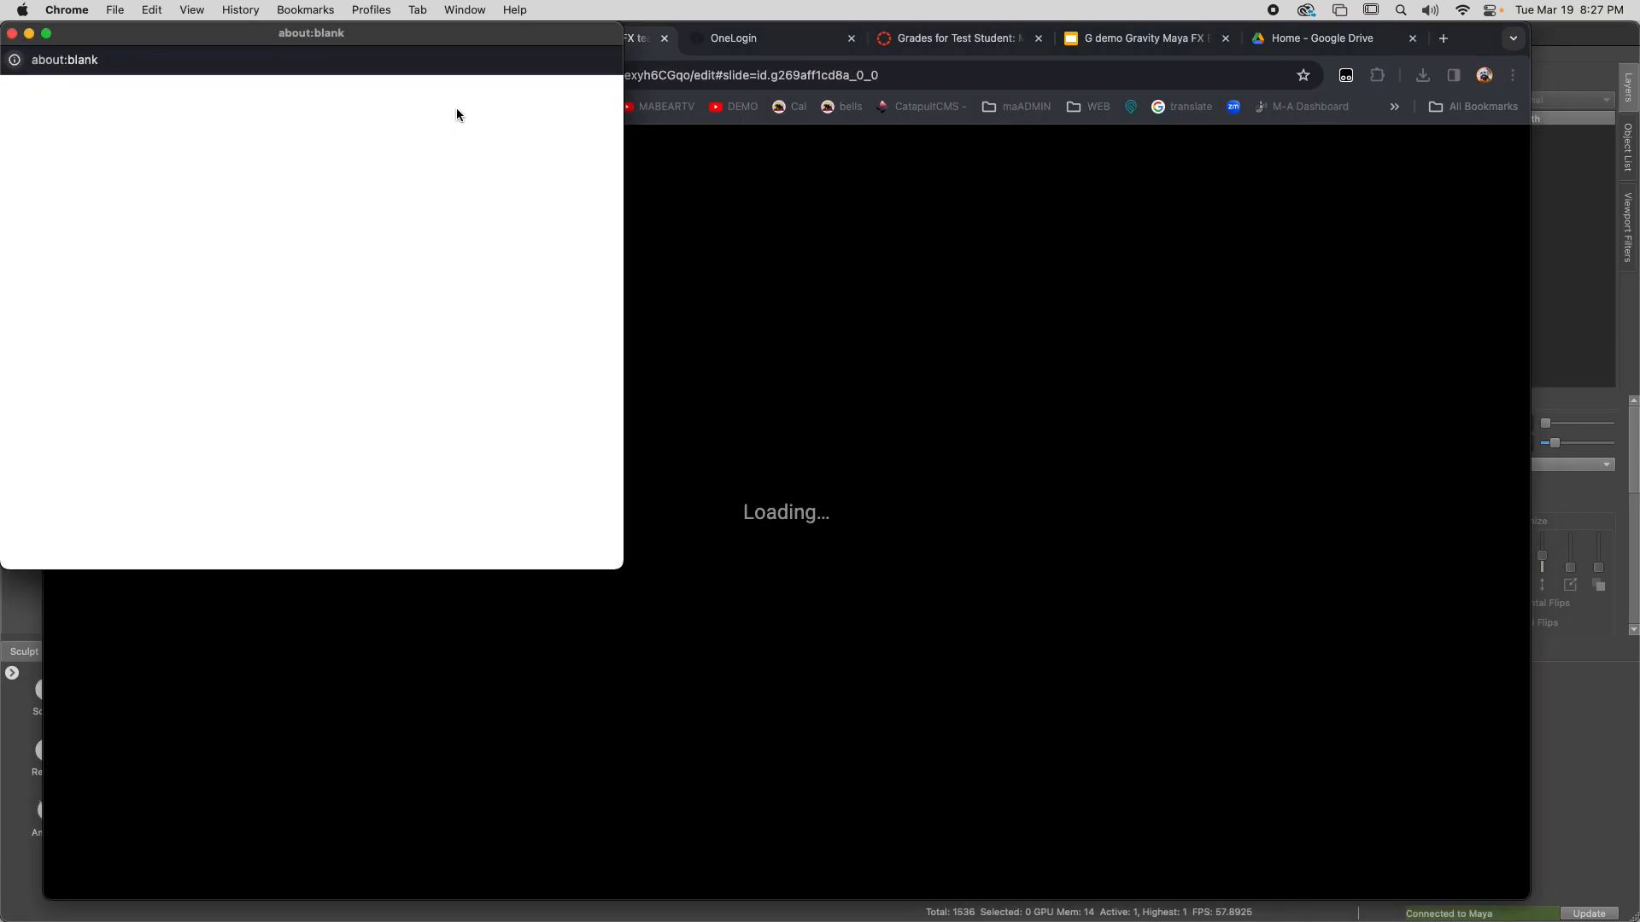
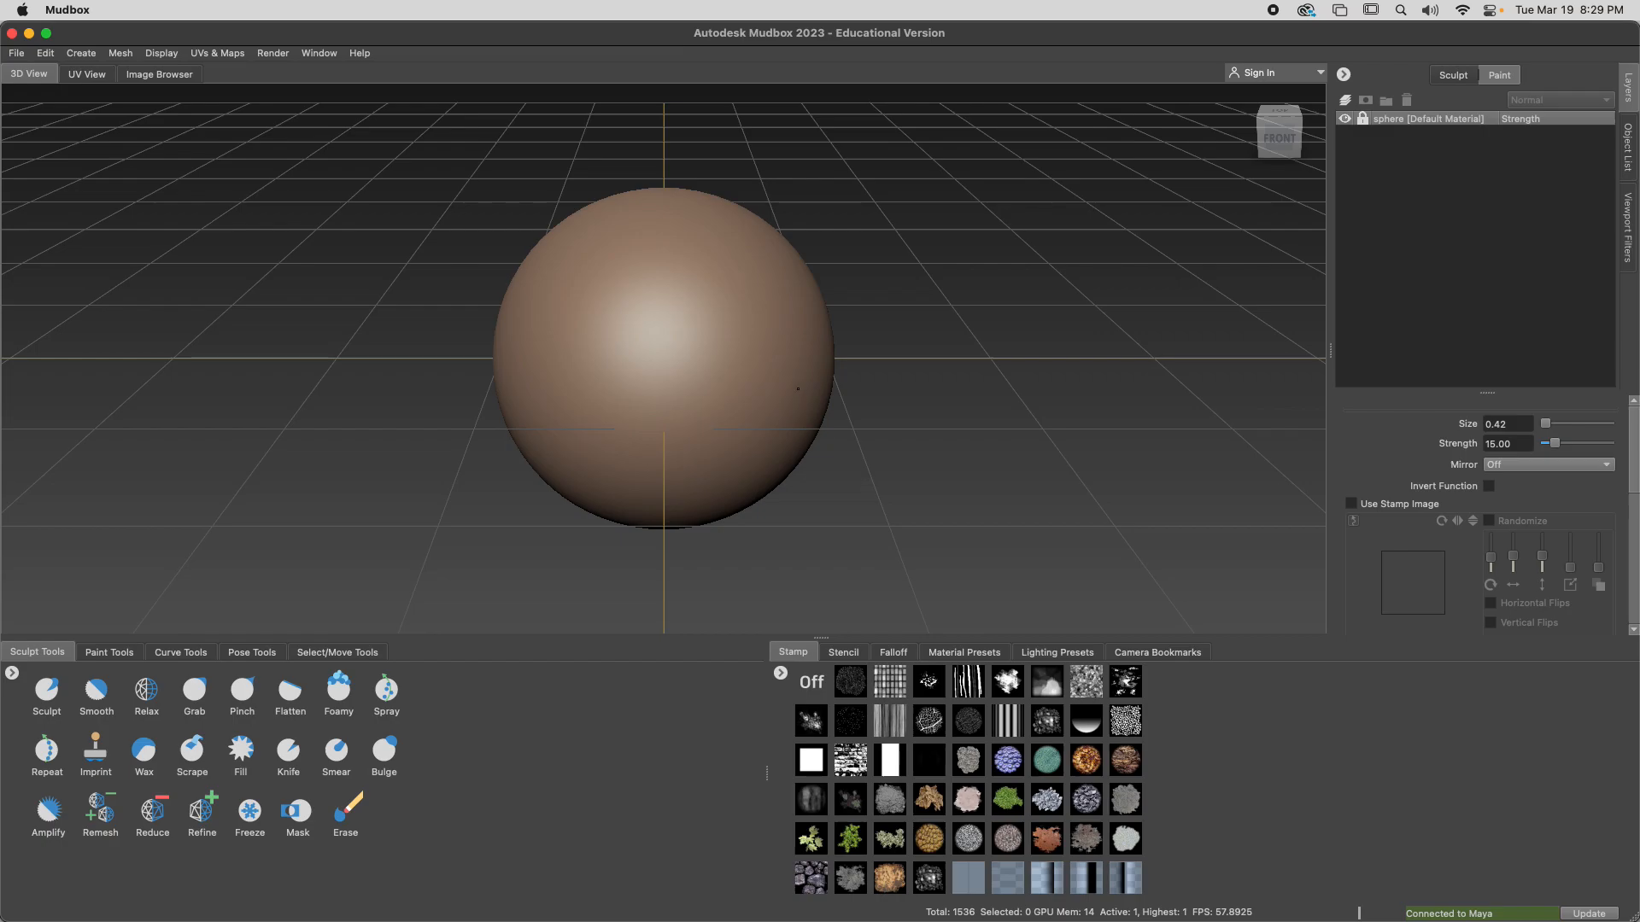
# Shrink the lower tool trays to enlarge the 3D view, and choose the Sculpt tool with Mirror set to X
pyautogui.click(40, 708)
pyautogui.moveTo(738, 639)
pyautogui.mouseDown()
pyautogui.moveTo(725, 834)
pyautogui.moveTo(732, 696)
pyautogui.moveTo(706, 541)
pyautogui.moveTo(714, 725)
pyautogui.mouseUp()
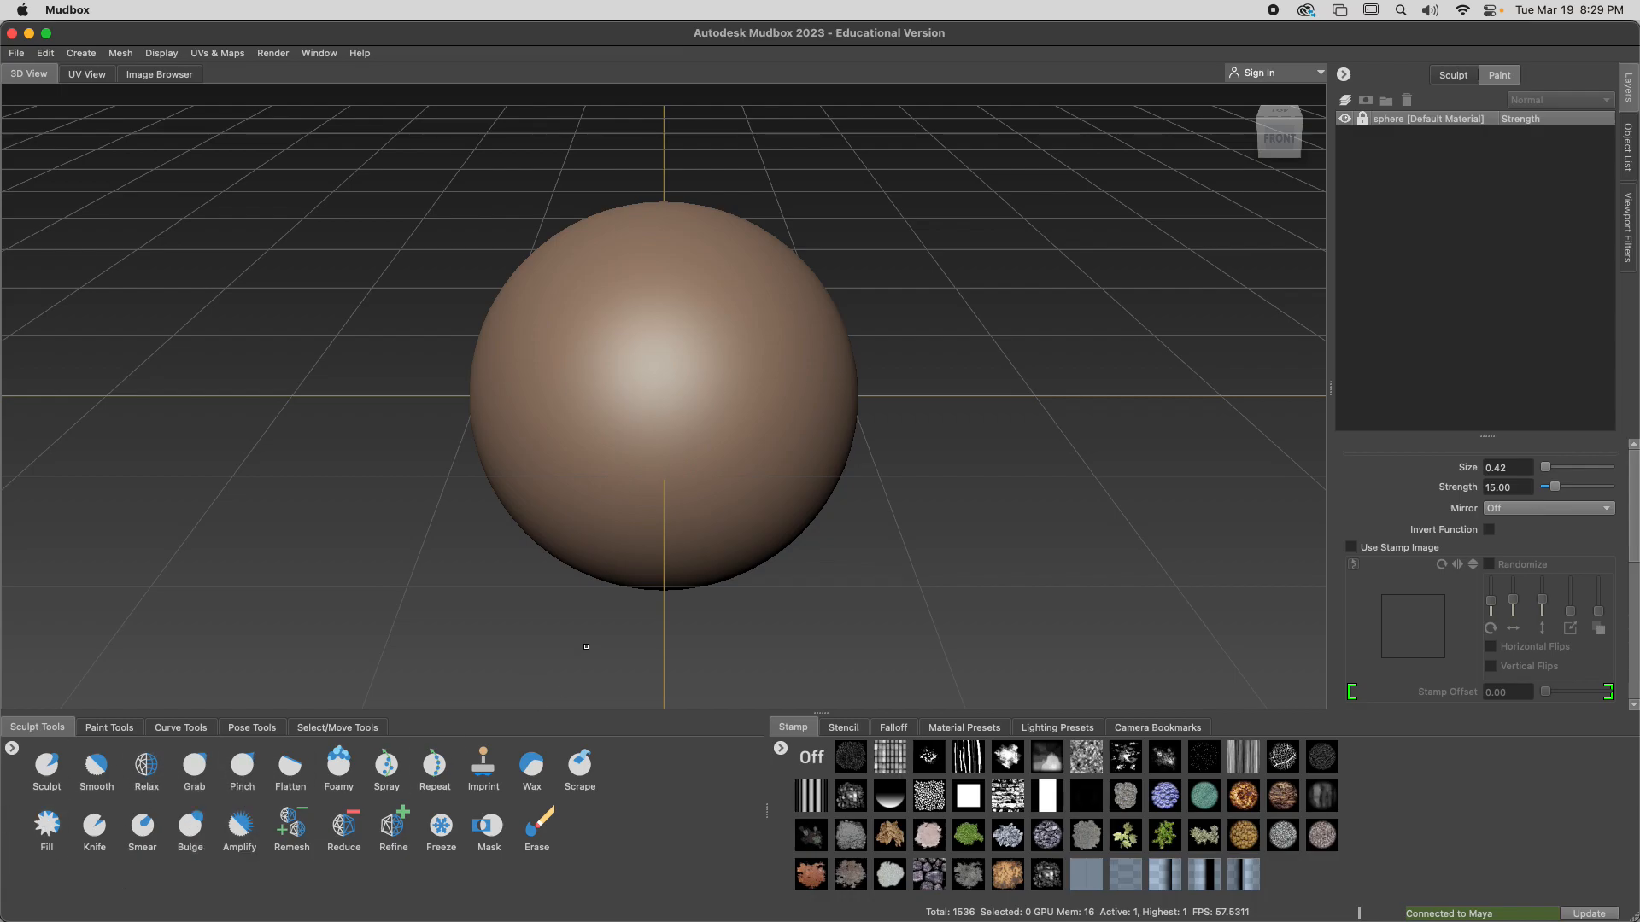
pyautogui.click(38, 772)
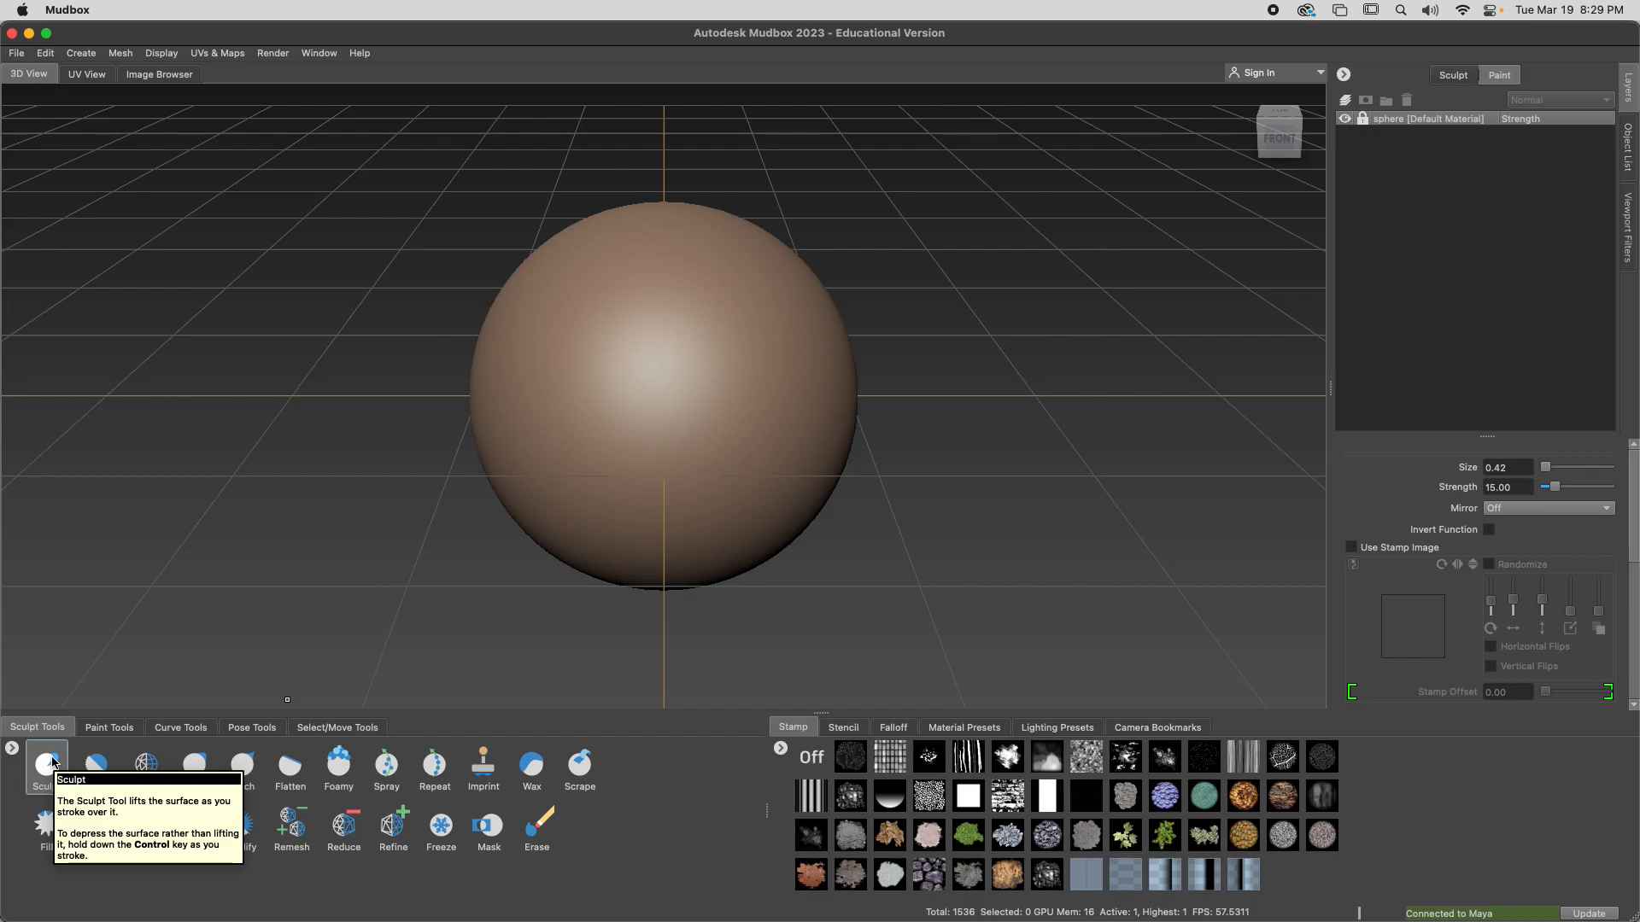
pyautogui.click(1547, 510)
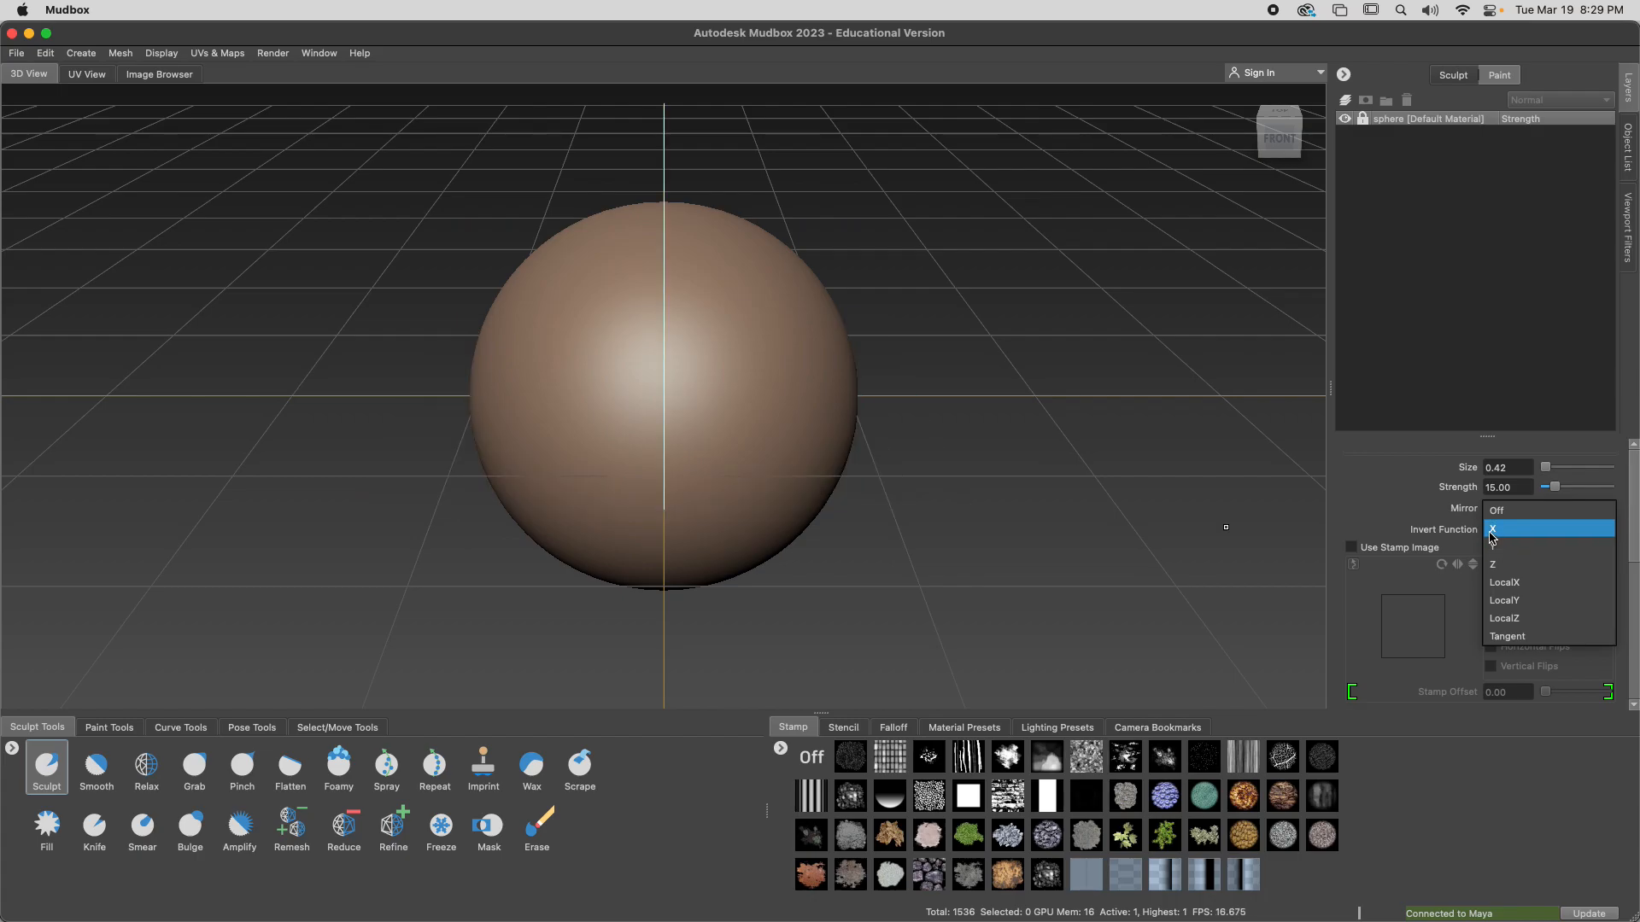
pyautogui.click(1491, 531)
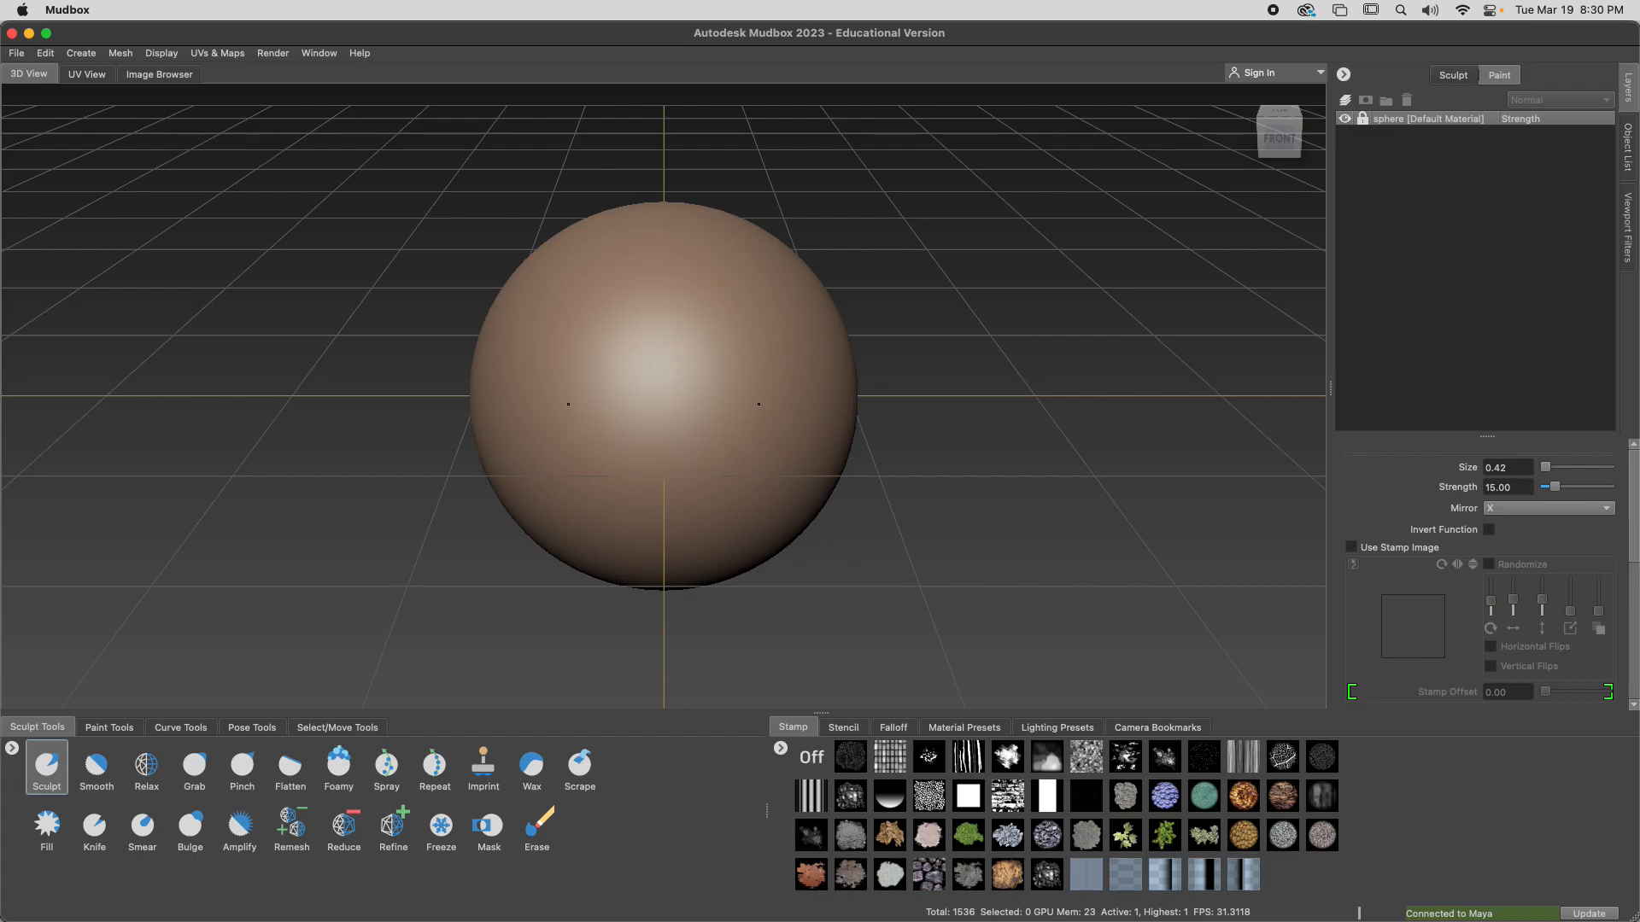
# Raise a pair of mirrored horns from the sphere's upper front with the Sculpt brush at size 21.72 and strength 46.64
pyautogui.moveTo(738, 391)
pyautogui.mouseDown()
pyautogui.moveTo(882, 387)
pyautogui.moveTo(779, 395)
pyautogui.moveTo(860, 392)
pyautogui.moveTo(808, 394)
pyautogui.mouseUp()
pyautogui.moveTo(774, 397)
pyautogui.mouseDown()
pyautogui.moveTo(935, 388)
pyautogui.moveTo(728, 381)
pyautogui.moveTo(702, 363)
pyautogui.moveTo(721, 375)
pyautogui.moveTo(1170, 349)
pyautogui.moveTo(836, 432)
pyautogui.moveTo(970, 436)
pyautogui.moveTo(922, 447)
pyautogui.moveTo(963, 458)
pyautogui.moveTo(899, 458)
pyautogui.mouseUp()
pyautogui.moveTo(761, 391)
pyautogui.mouseDown()
pyautogui.moveTo(1328, 405)
pyautogui.moveTo(920, 418)
pyautogui.moveTo(1116, 407)
pyautogui.moveTo(1100, 414)
pyautogui.mouseUp()
pyautogui.moveTo(759, 416)
pyautogui.mouseDown()
pyautogui.moveTo(933, 414)
pyautogui.moveTo(662, 440)
pyautogui.moveTo(816, 422)
pyautogui.moveTo(705, 434)
pyautogui.moveTo(818, 438)
pyautogui.moveTo(728, 438)
pyautogui.moveTo(773, 425)
pyautogui.moveTo(745, 416)
pyautogui.moveTo(767, 397)
pyautogui.moveTo(737, 416)
pyautogui.mouseUp()
pyautogui.moveTo(772, 336)
pyautogui.mouseDown()
pyautogui.moveTo(835, 301)
pyautogui.moveTo(854, 331)
pyautogui.moveTo(918, 334)
pyautogui.moveTo(624, 329)
pyautogui.mouseUp()
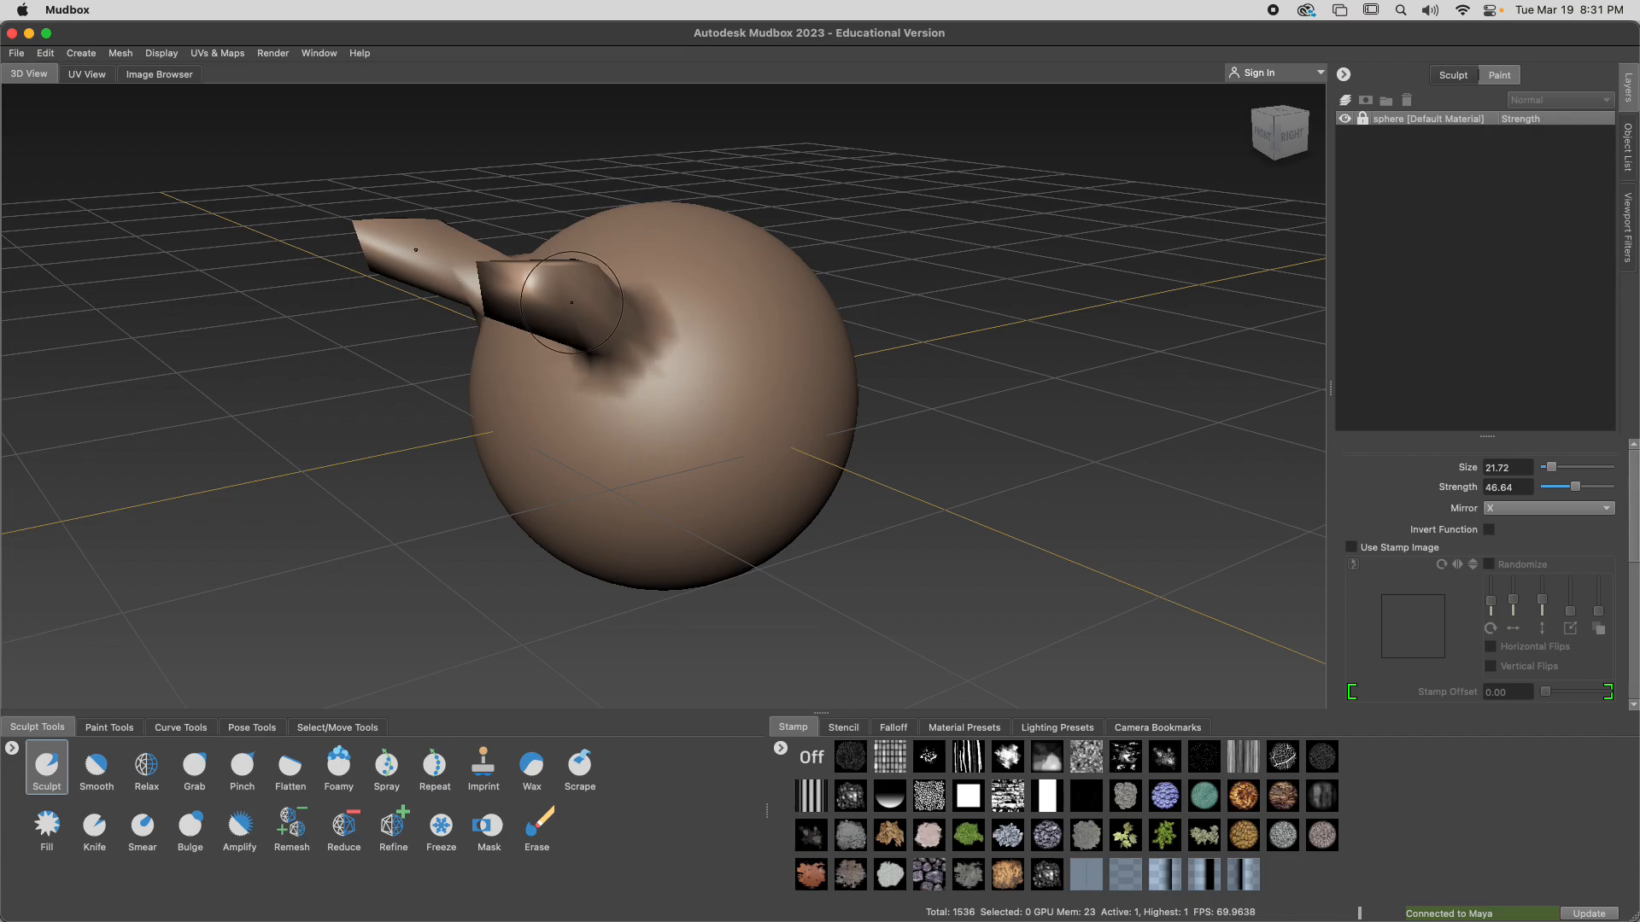
# Smooth and round off the tips and bases of the two mirrored horns
pyautogui.keyDown('alt'); pyautogui.moveTo(605, 347); pyautogui.dragTo(898, 287); pyautogui.keyUp('alt')
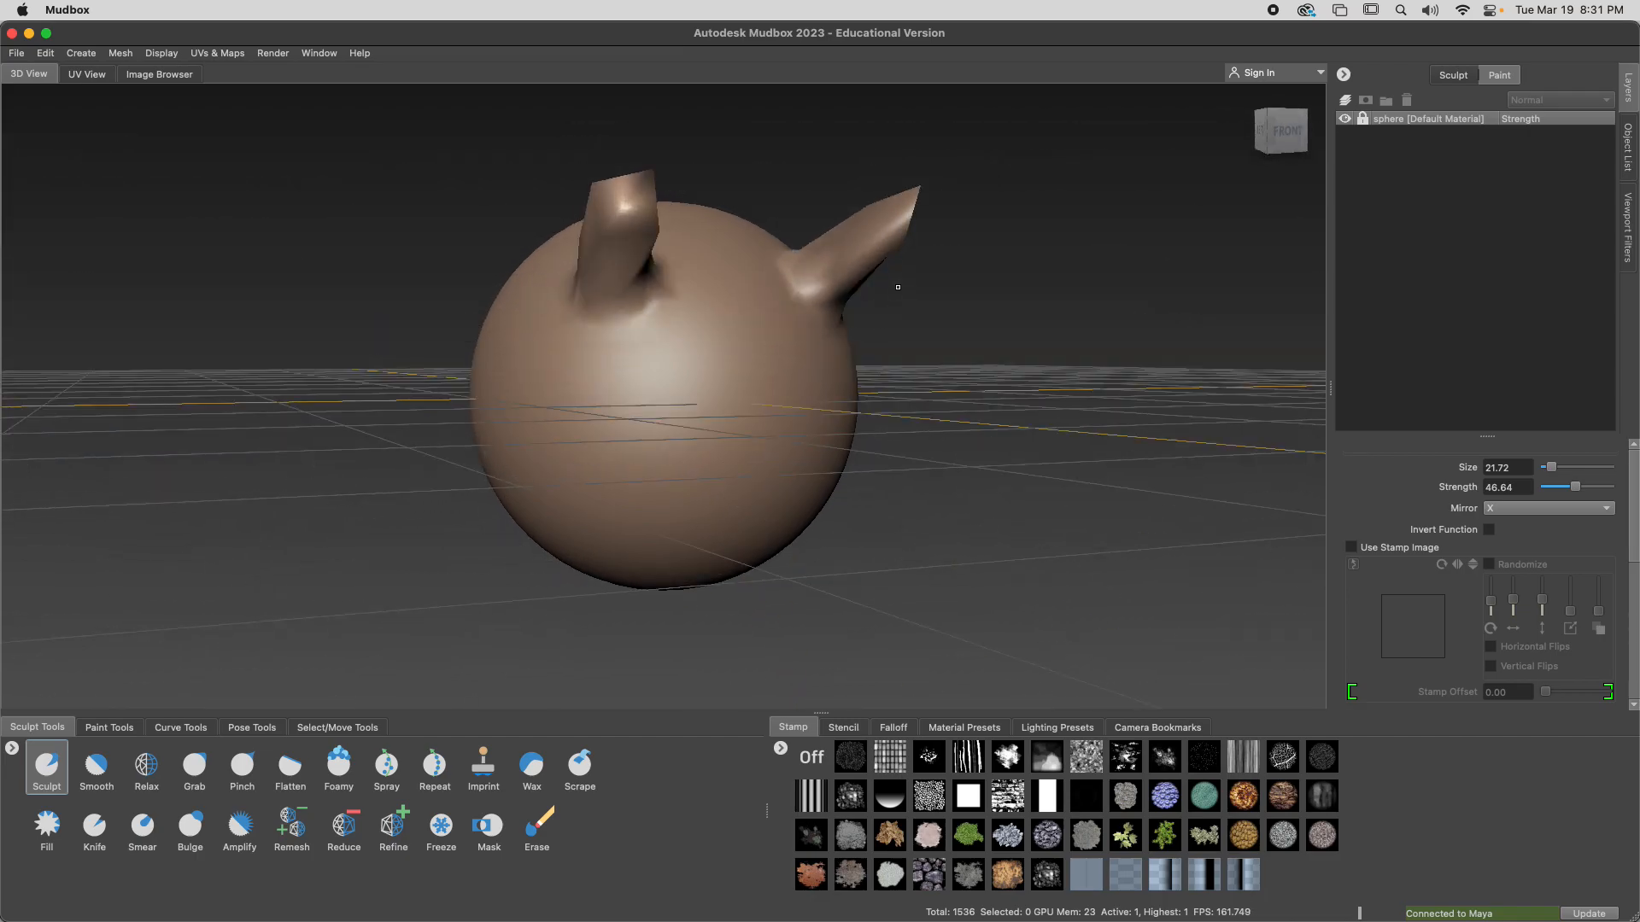
pyautogui.keyDown('shift'); pyautogui.moveTo(872, 223); pyautogui.dragTo(899, 210); pyautogui.keyUp('shift')
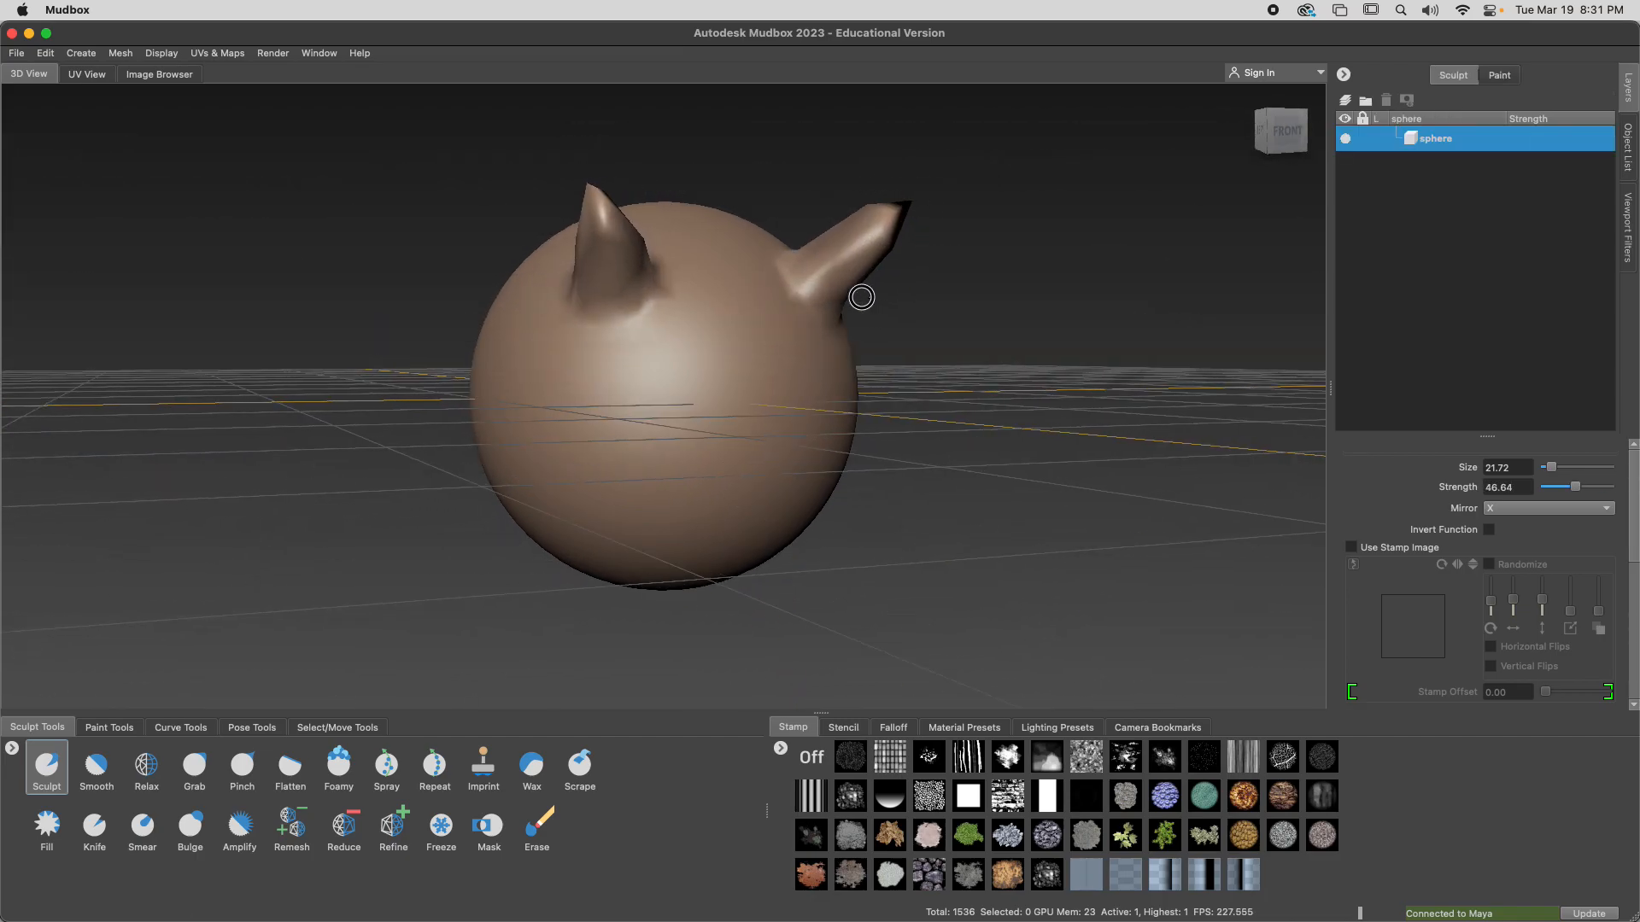
pyautogui.moveTo(860, 296)
pyautogui.keyDown('alt'); pyautogui.mouseDown()
pyautogui.moveTo(750, 314)
pyautogui.moveTo(794, 344)
pyautogui.moveTo(770, 359)
pyautogui.moveTo(668, 364)
pyautogui.moveTo(690, 347)
pyautogui.moveTo(582, 397)
pyautogui.moveTo(545, 387)
pyautogui.mouseUp(); pyautogui.keyUp('alt')
pyautogui.moveTo(545, 387)
pyautogui.keyDown('alt'); pyautogui.mouseDown()
pyautogui.moveTo(561, 405)
pyautogui.moveTo(812, 362)
pyautogui.moveTo(880, 238)
pyautogui.moveTo(835, 280)
pyautogui.moveTo(853, 242)
pyautogui.mouseUp(); pyautogui.keyUp('alt')
pyautogui.moveTo(826, 299)
pyautogui.keyDown('shift'); pyautogui.mouseDown()
pyautogui.moveTo(842, 254)
pyautogui.moveTo(812, 319)
pyautogui.moveTo(820, 300)
pyautogui.mouseUp(); pyautogui.keyUp('shift')
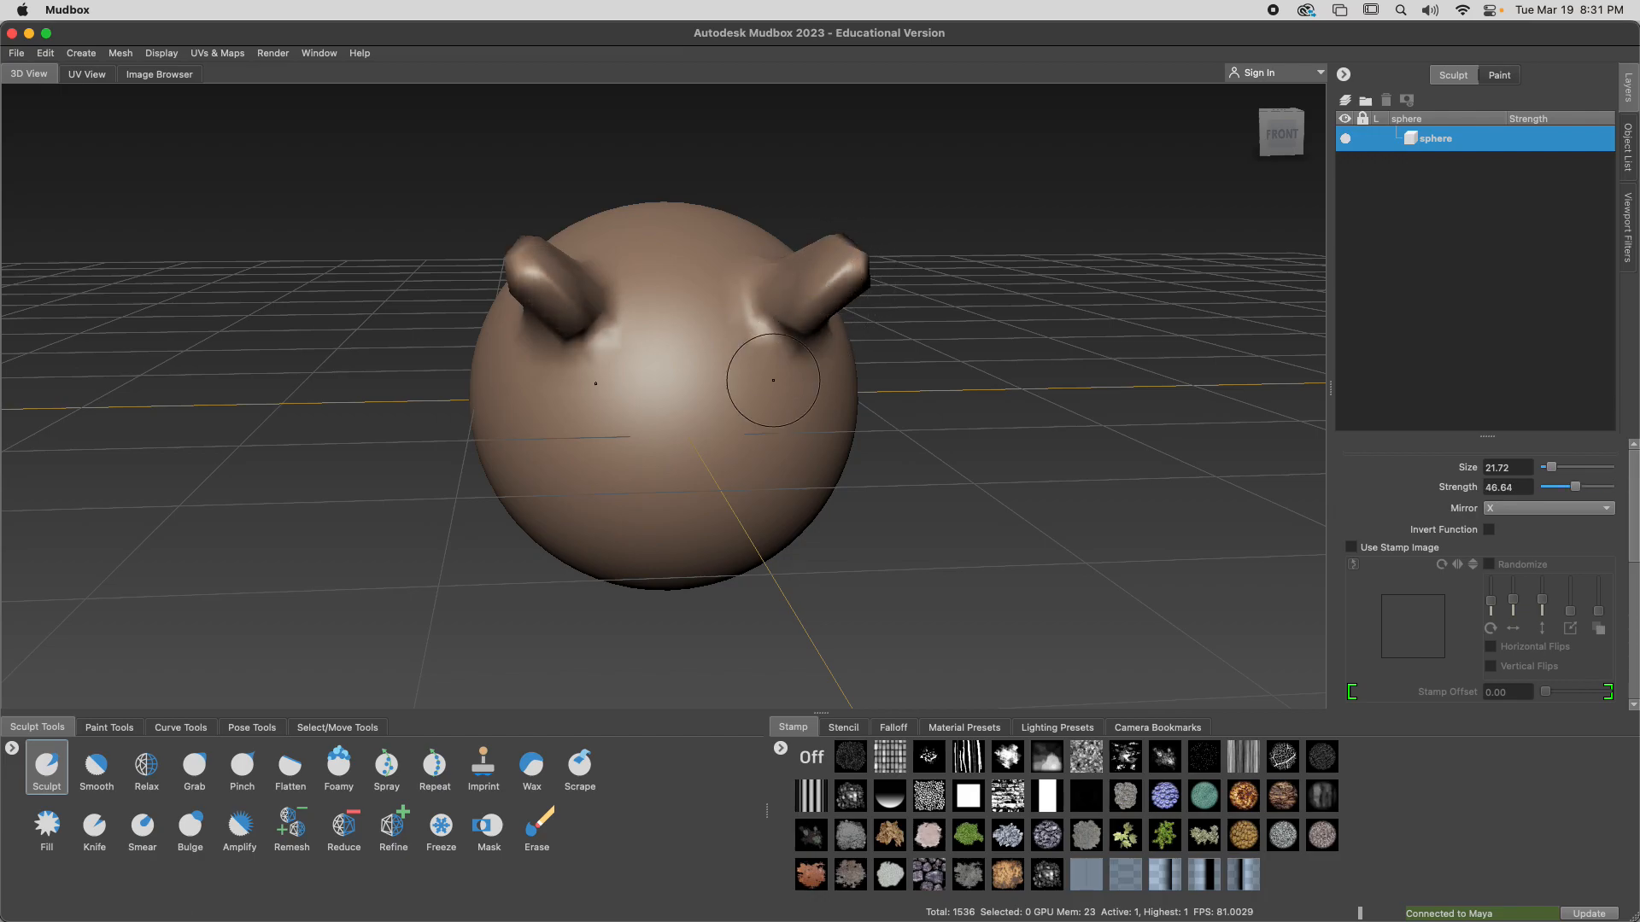
# Carve a row of mirrored sockets across the sphere's front, and smaller dents below them at brush size 8.53 and strength 25.18
pyautogui.moveTo(732, 446)
pyautogui.keyDown('ctrl'); pyautogui.mouseDown()
pyautogui.moveTo(734, 418)
pyautogui.moveTo(805, 420)
pyautogui.mouseUp(); pyautogui.keyUp('ctrl')
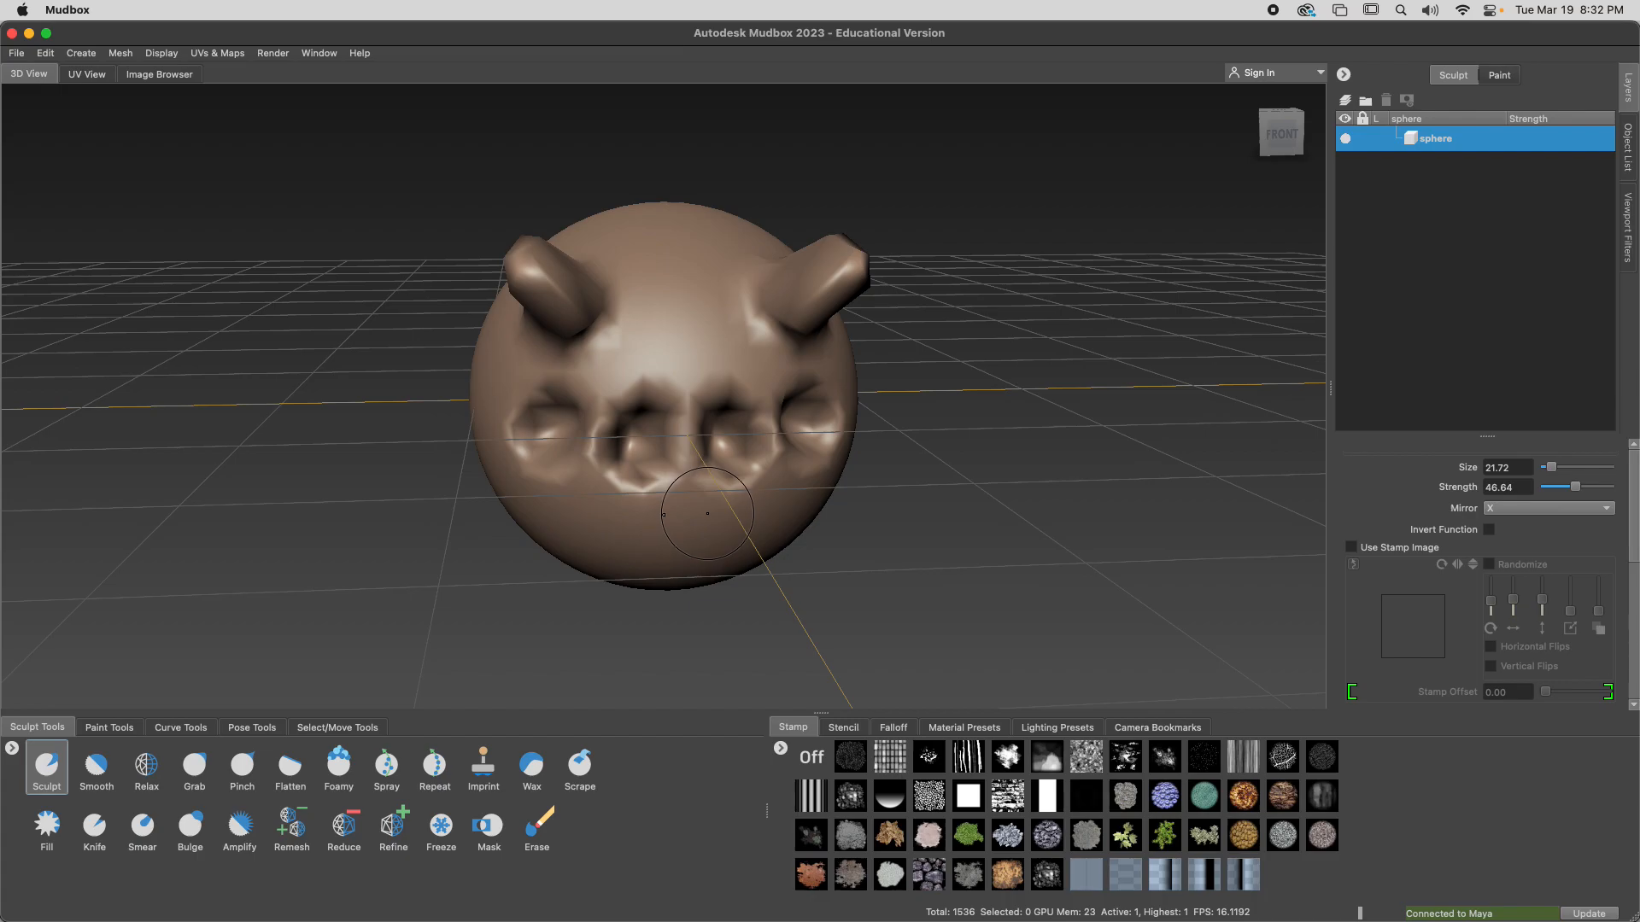
pyautogui.press('b')
pyautogui.moveTo(706, 514)
pyautogui.mouseDown()
pyautogui.moveTo(794, 504)
pyautogui.moveTo(660, 504)
pyautogui.moveTo(606, 524)
pyautogui.mouseUp()
pyautogui.press('m')
pyautogui.keyDown('ctrl'); pyautogui.moveTo(748, 518); pyautogui.dragTo(735, 523); pyautogui.keyUp('ctrl')
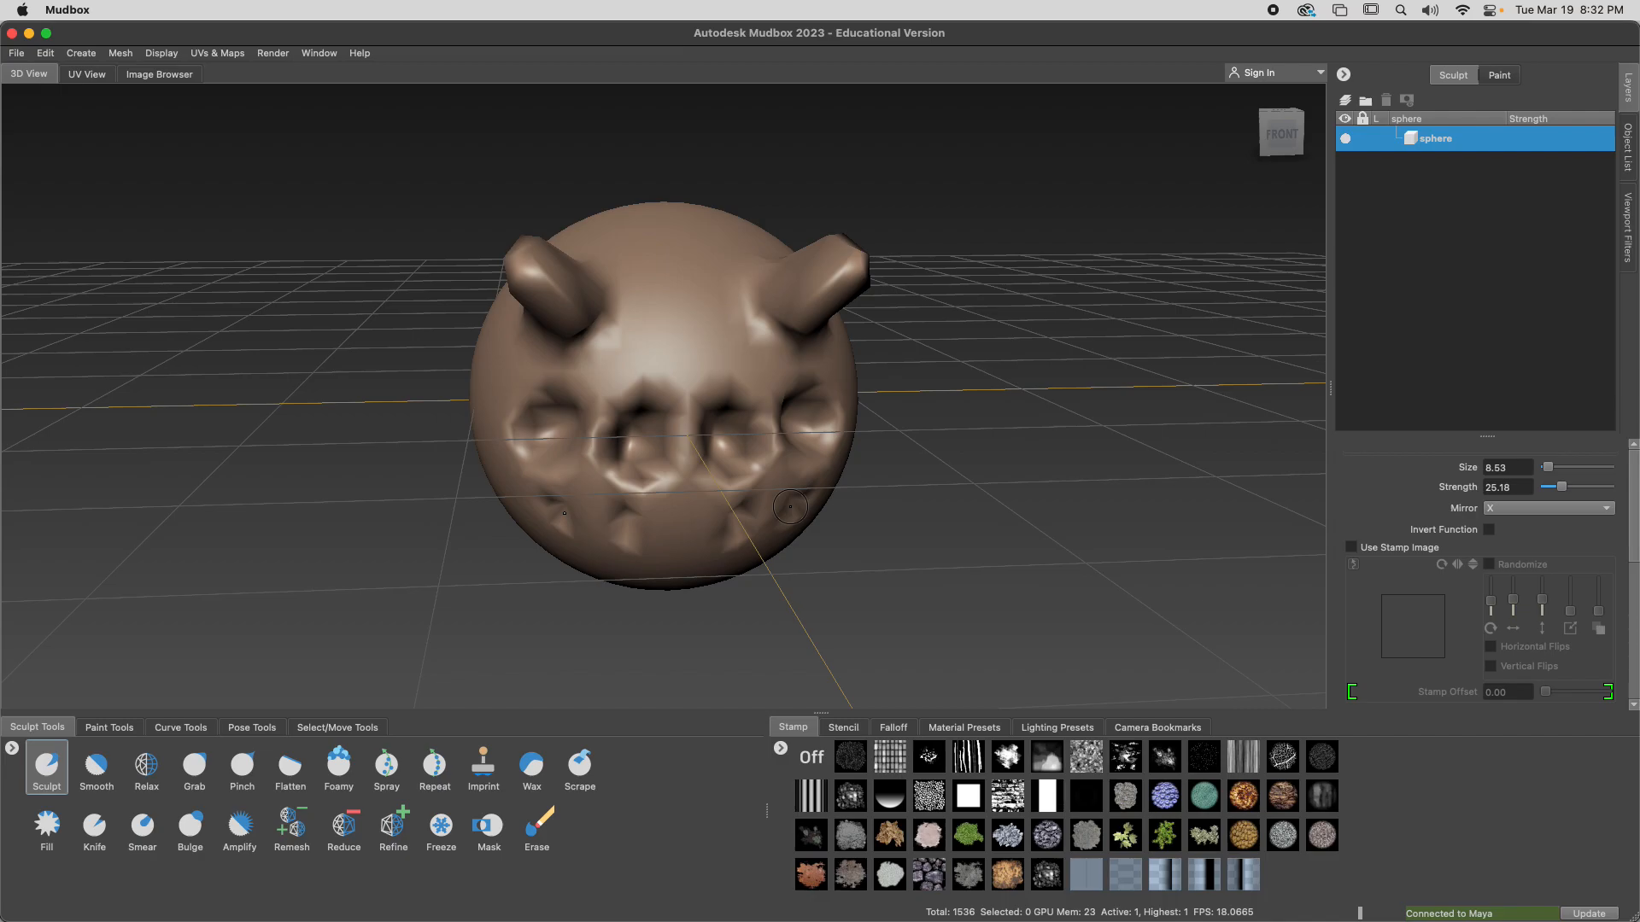
# Smooth the outer sockets and the small dents beneath them, enlarging the brush to size 34.67
pyautogui.keyDown('alt'); pyautogui.moveTo(845, 455); pyautogui.dragTo(757, 410); pyautogui.keyUp('alt')
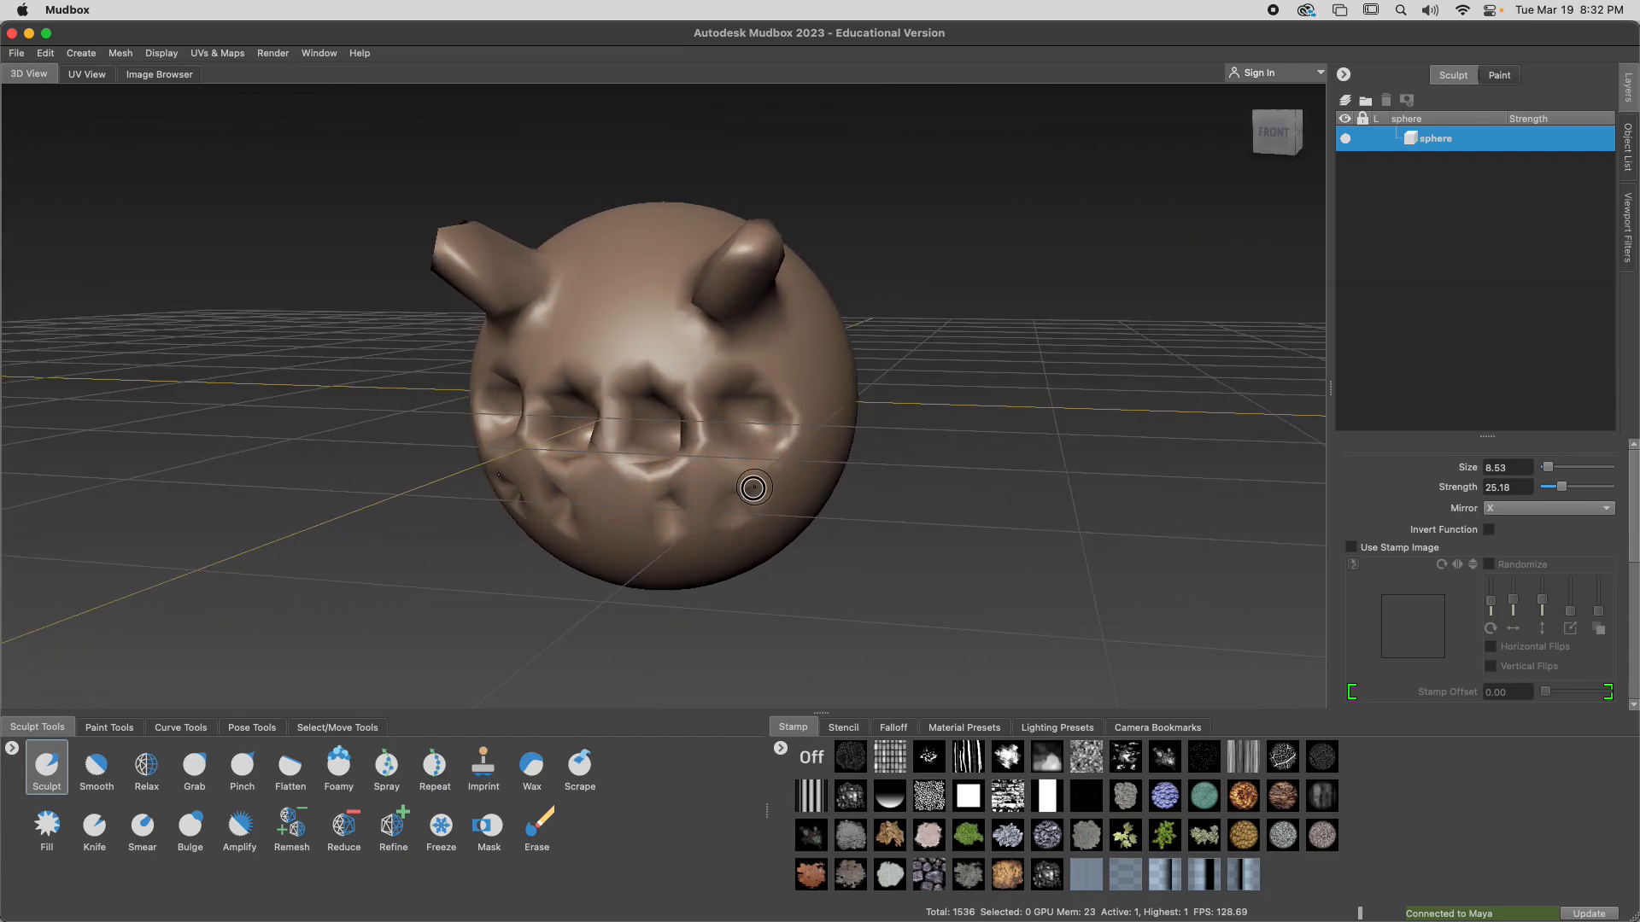
pyautogui.keyDown('alt'); pyautogui.moveTo(751, 476); pyautogui.dragTo(786, 477); pyautogui.keyUp('alt')
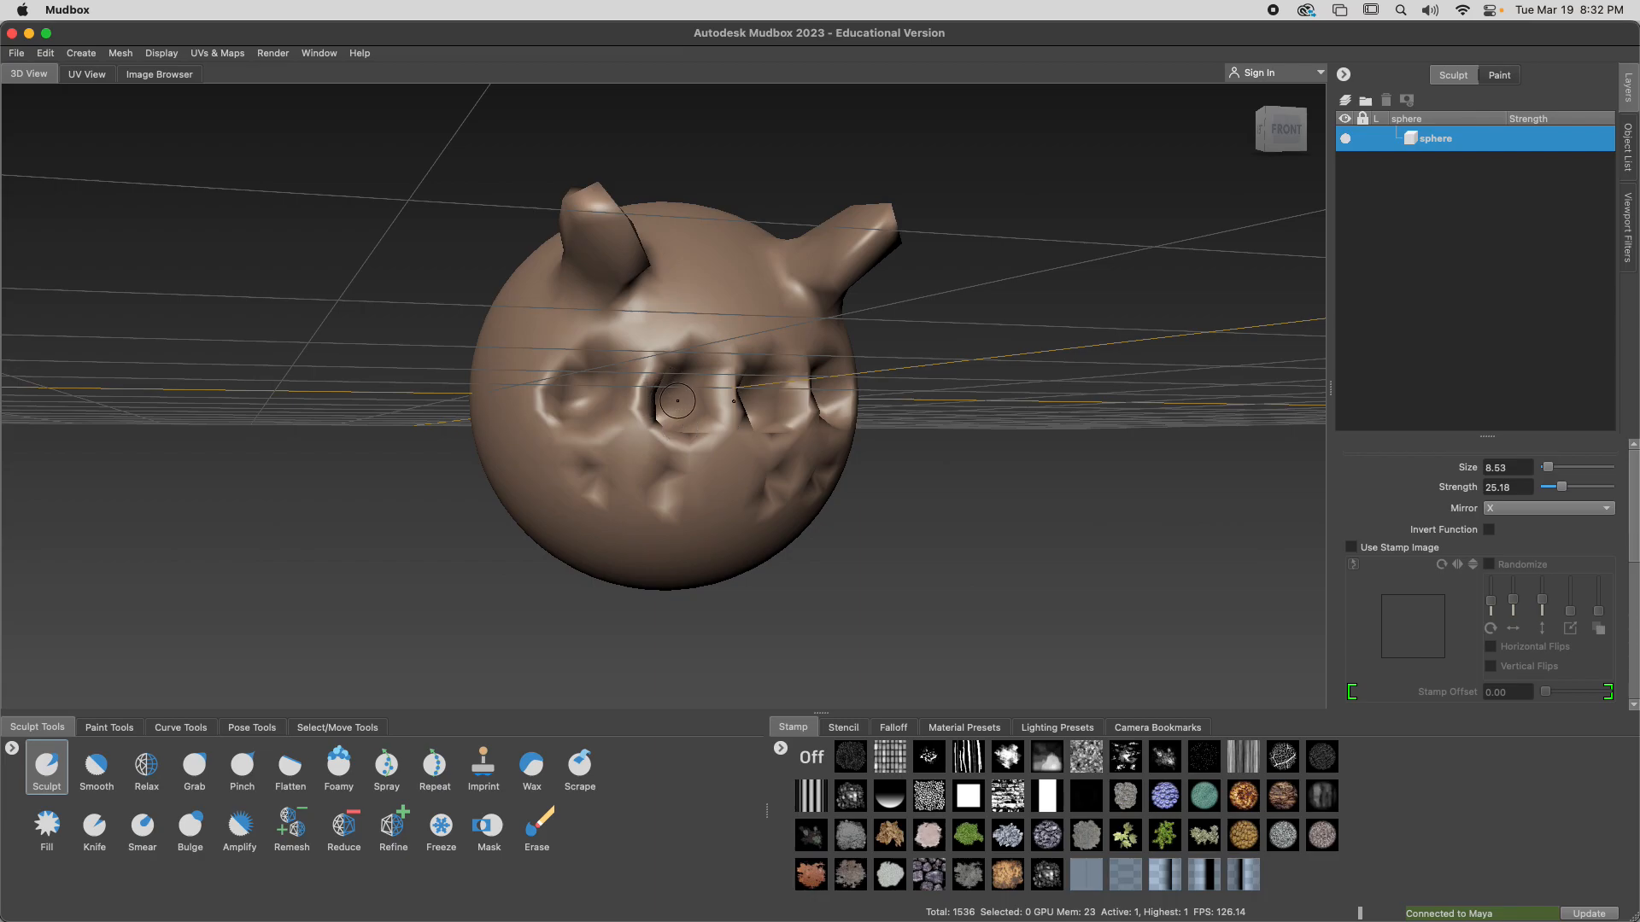
pyautogui.press('shift')
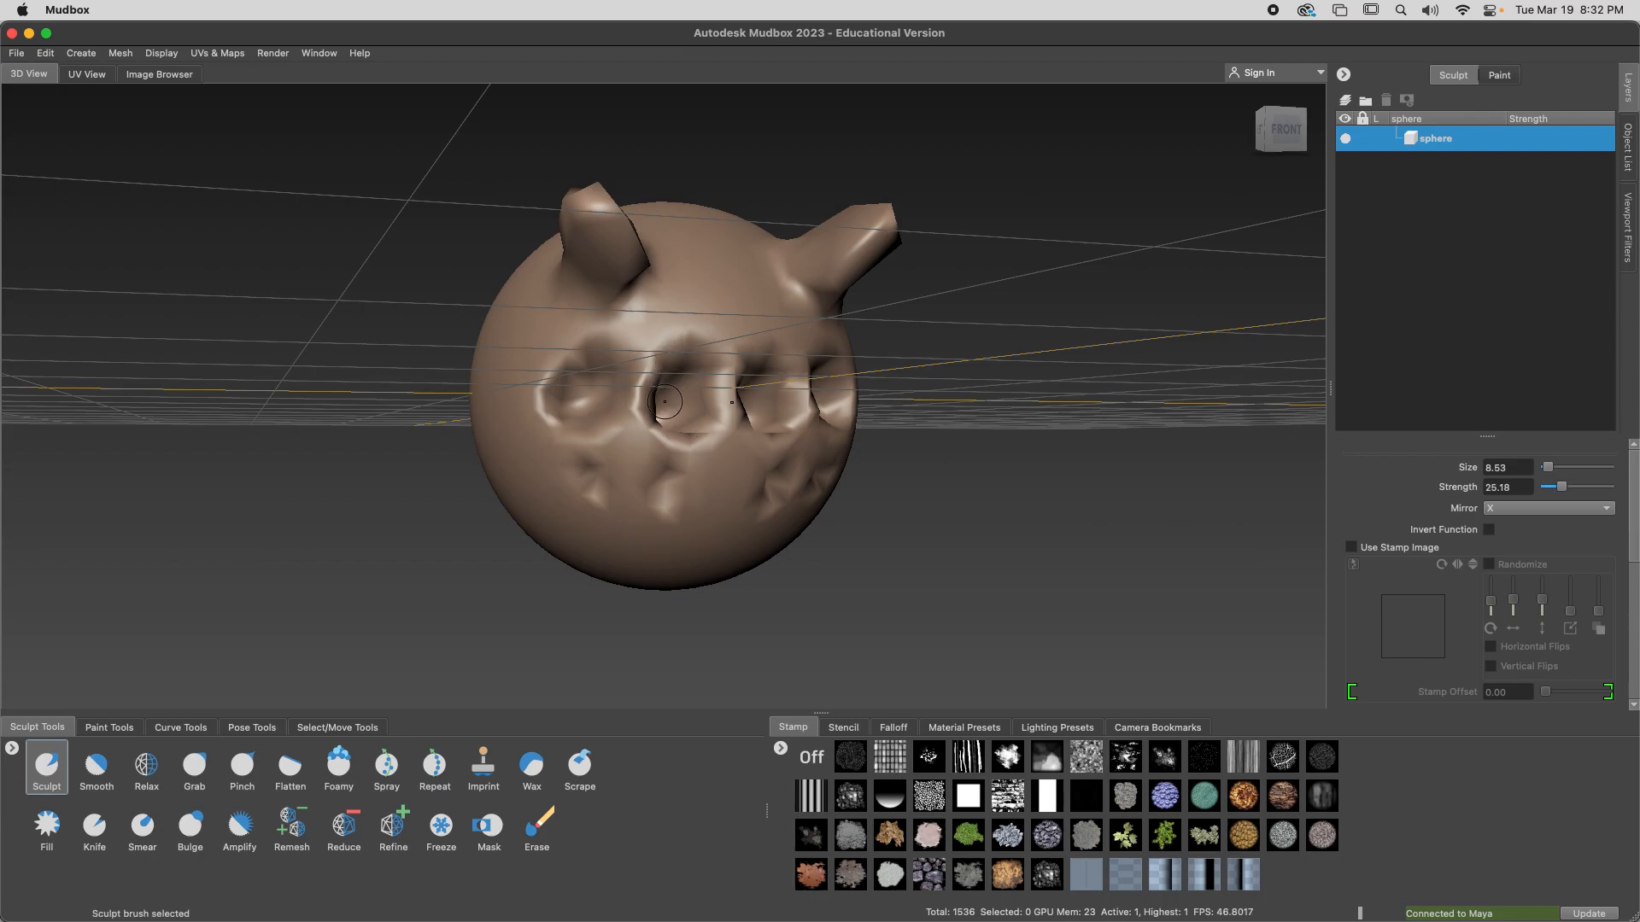
pyautogui.moveTo(672, 410)
pyautogui.keyDown('ctrl'); pyautogui.mouseDown()
pyautogui.moveTo(671, 384)
pyautogui.moveTo(598, 380)
pyautogui.moveTo(577, 405)
pyautogui.moveTo(592, 480)
pyautogui.moveTo(667, 490)
pyautogui.mouseUp(); pyautogui.keyUp('ctrl')
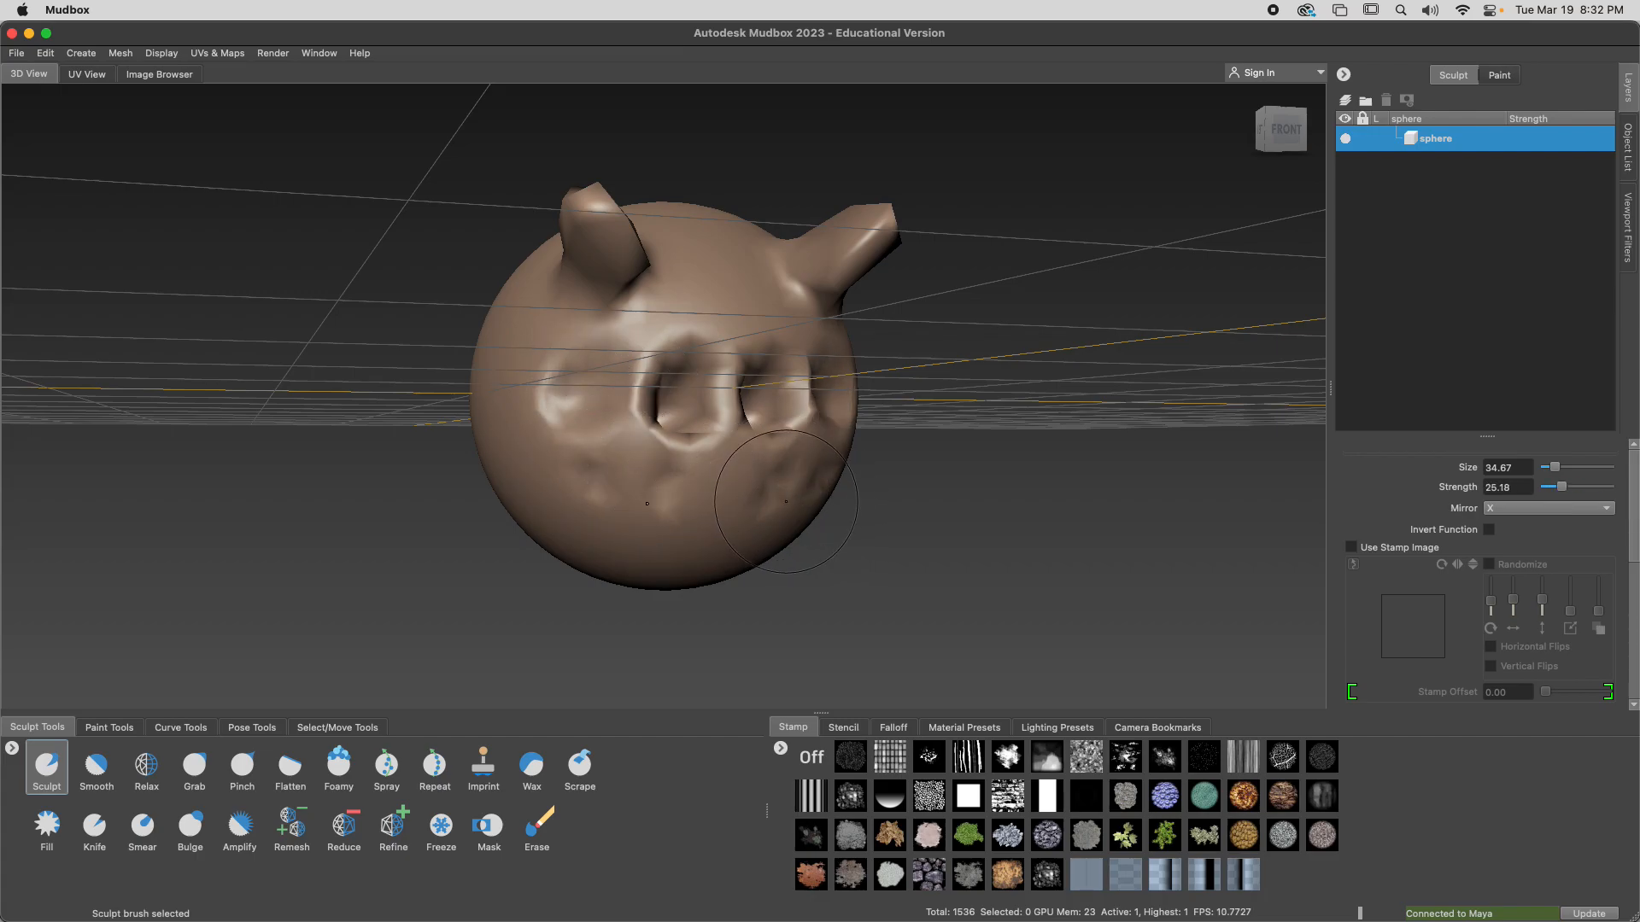
# Switch to the Smooth brush at strength 17.74 and soften the sockets and the horn bases
pyautogui.press('2')
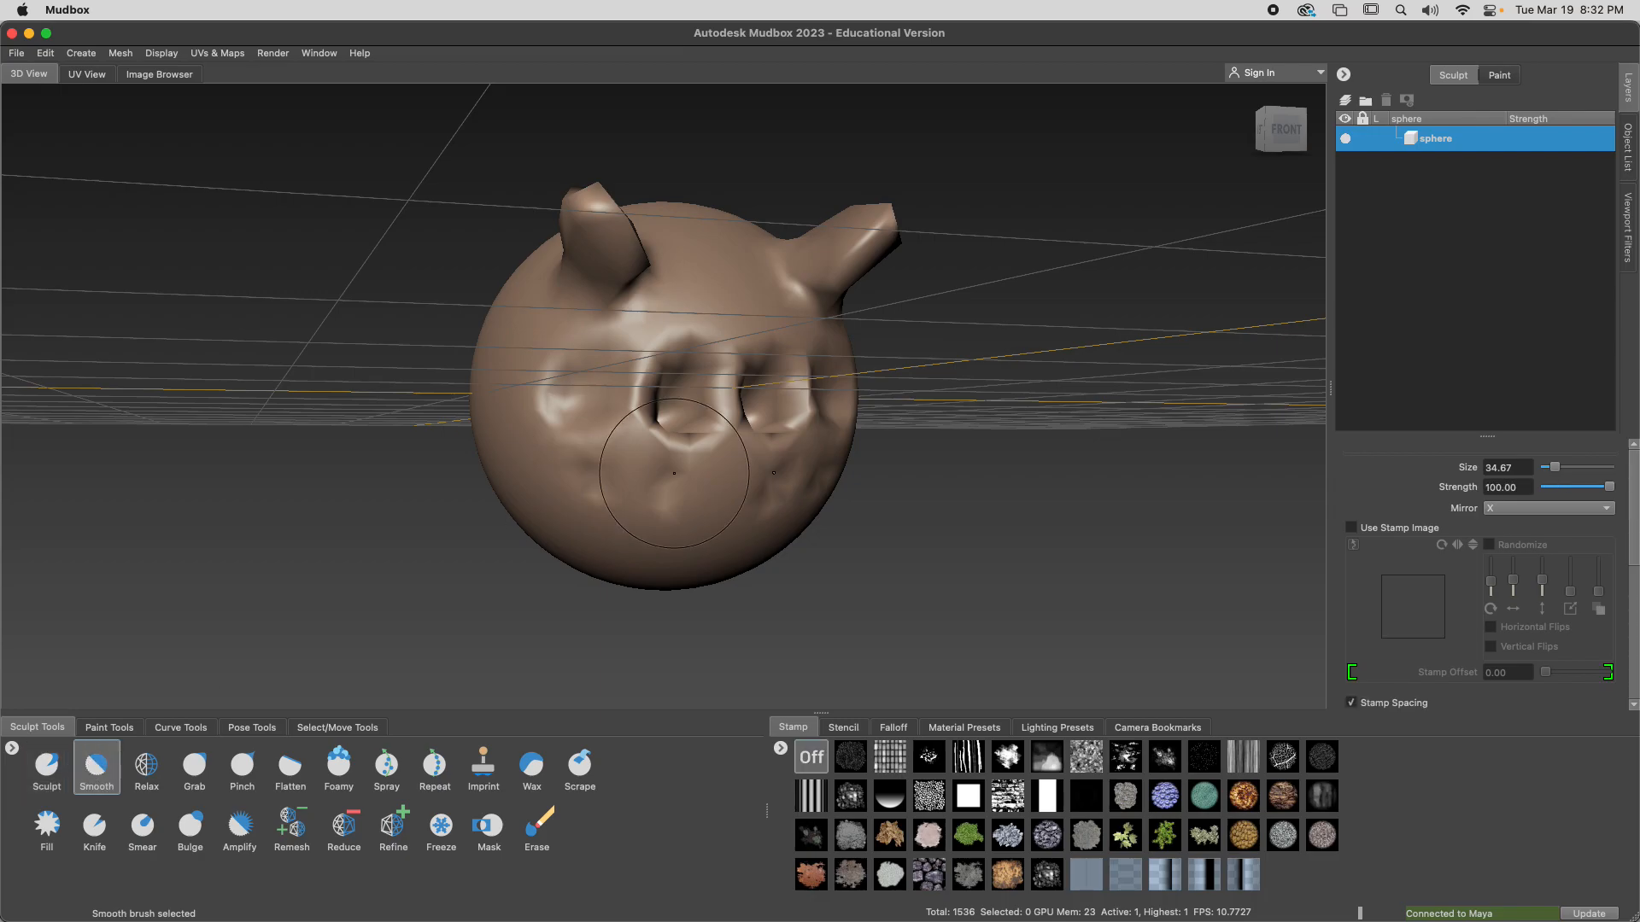
pyautogui.moveTo(552, 481); pyautogui.dragTo(398, 509)
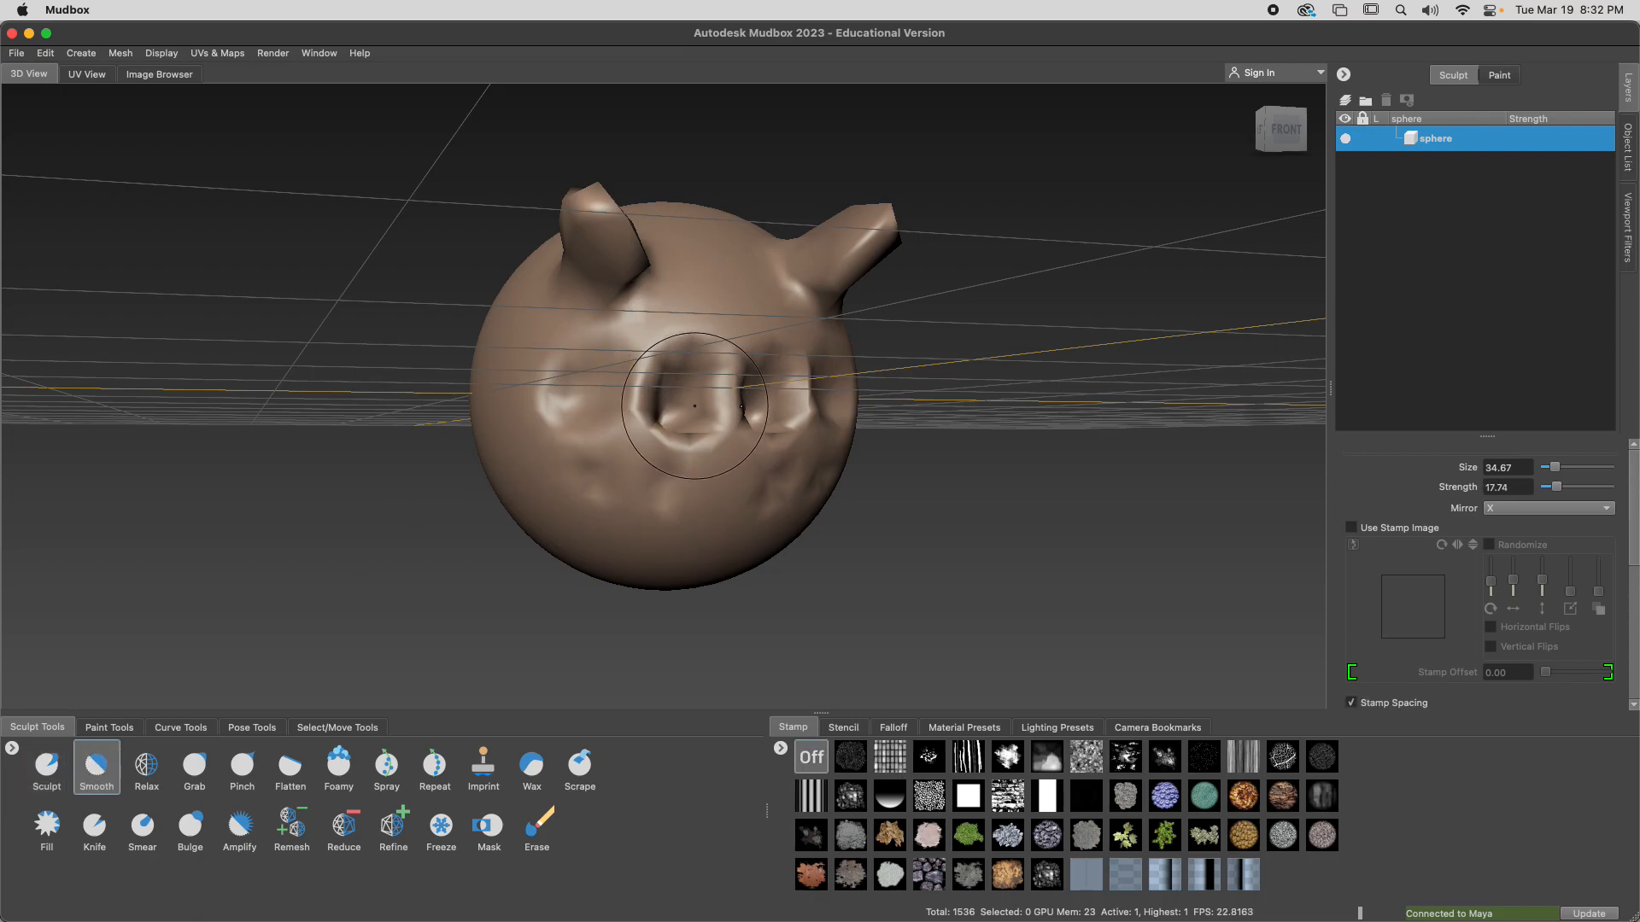
pyautogui.moveTo(664, 408)
pyautogui.keyDown('alt'); pyautogui.mouseDown()
pyautogui.moveTo(700, 427)
pyautogui.moveTo(885, 443)
pyautogui.mouseUp(); pyautogui.keyUp('alt')
pyautogui.keyDown('alt'); pyautogui.moveTo(722, 295); pyautogui.dragTo(742, 285); pyautogui.keyUp('alt')
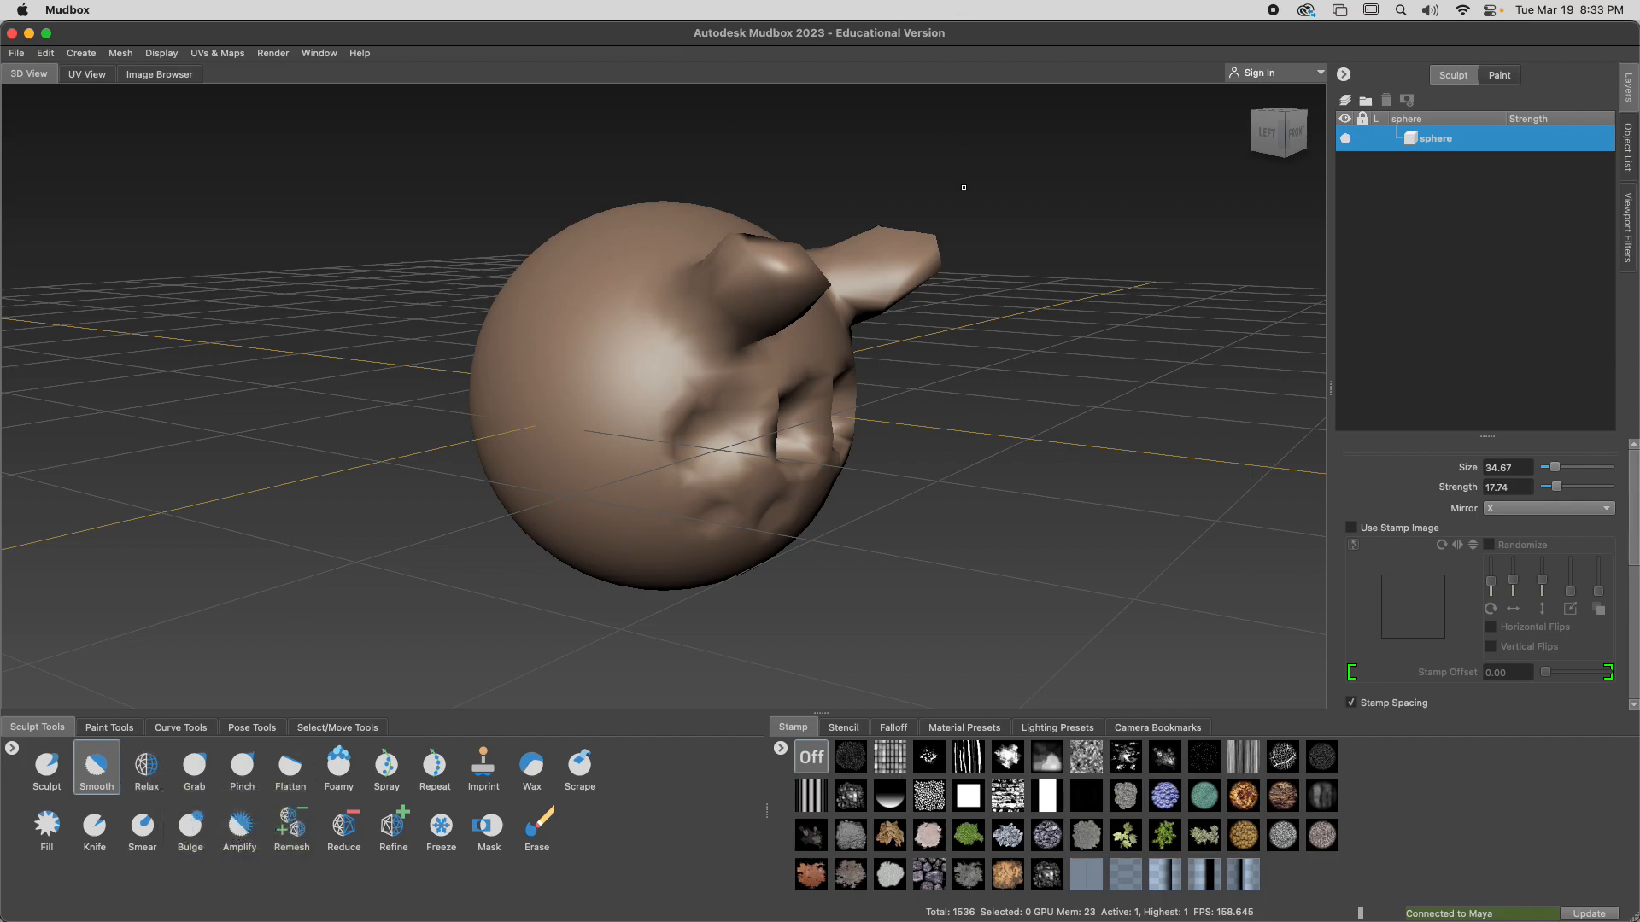
pyautogui.moveTo(893, 325)
pyautogui.keyDown('alt'); pyautogui.mouseDown()
pyautogui.moveTo(954, 318)
pyautogui.moveTo(902, 287)
pyautogui.mouseUp(); pyautogui.keyUp('alt')
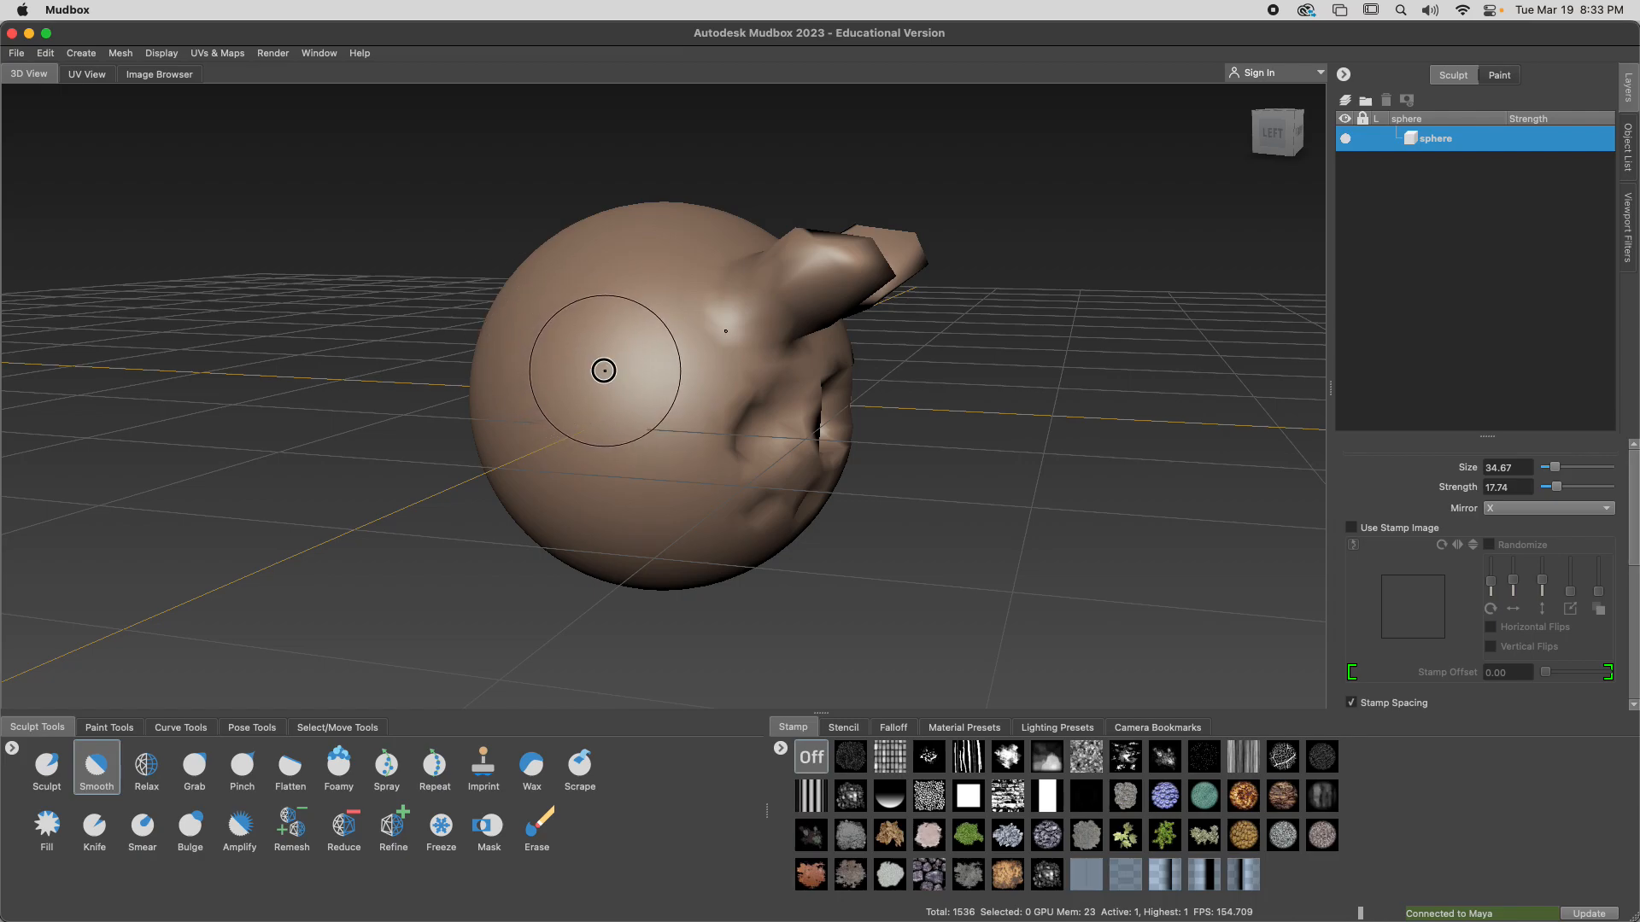
pyautogui.keyDown('alt'); pyautogui.moveTo(604, 367); pyautogui.dragTo(617, 369); pyautogui.keyUp('alt')
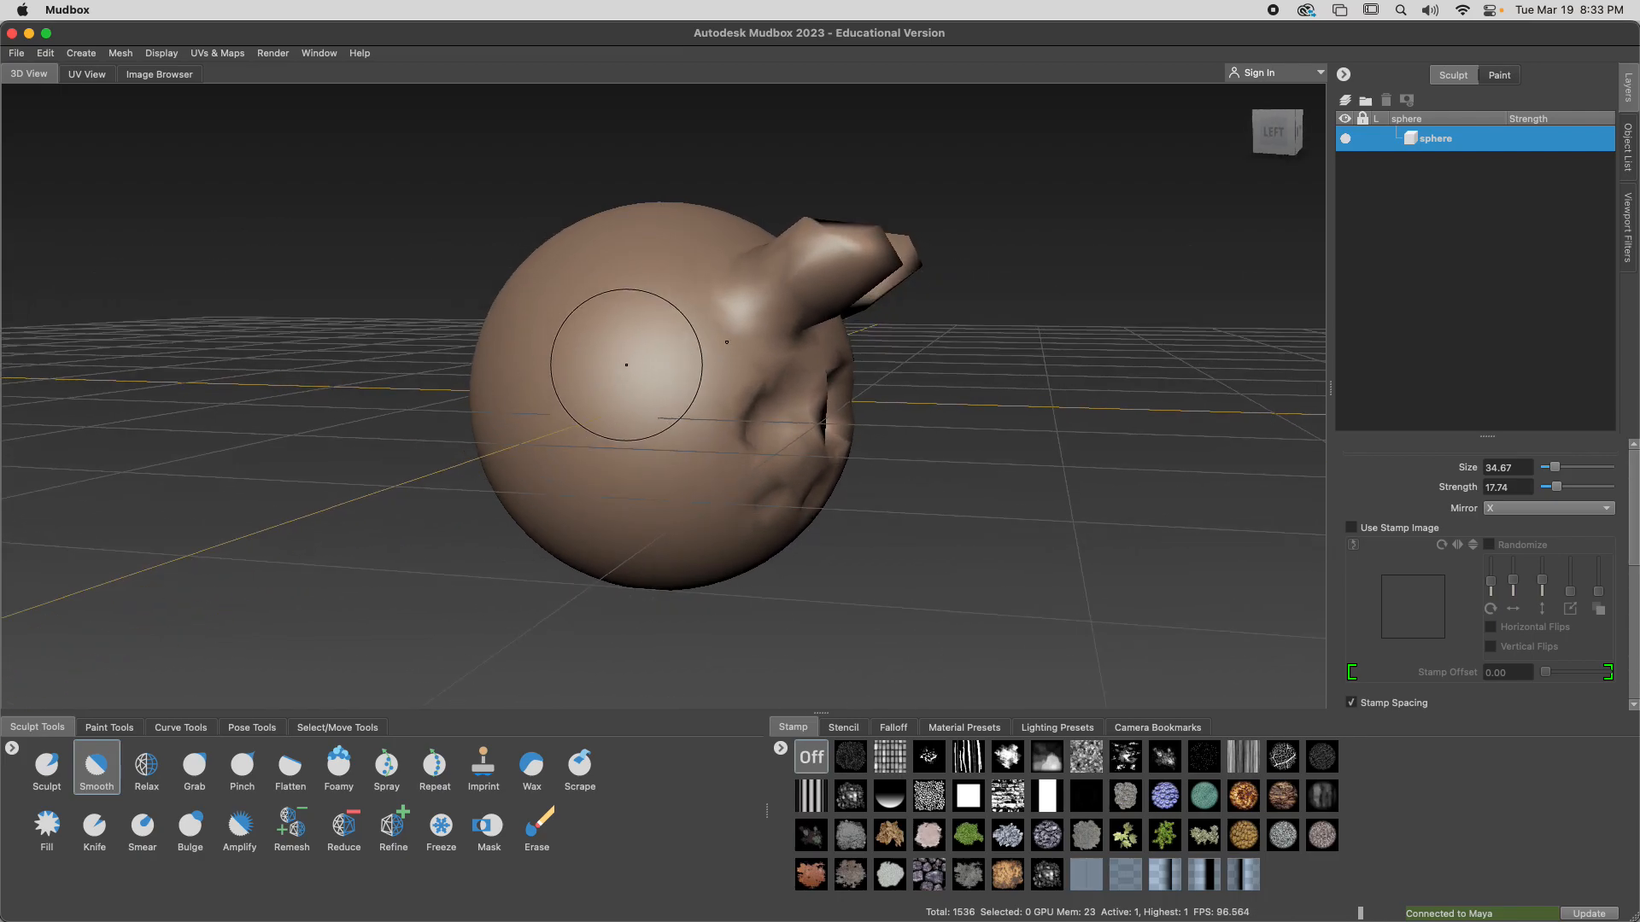
# Swell the head's sides and back with the Sculpt brush at size 82.56 and strength 60.04, and undo the last stroke
pyautogui.click(47, 766)
pyautogui.press('b')
pyautogui.moveTo(596, 352)
pyautogui.mouseDown()
pyautogui.moveTo(720, 307)
pyautogui.moveTo(638, 391)
pyautogui.moveTo(567, 348)
pyautogui.moveTo(434, 344)
pyautogui.moveTo(530, 384)
pyautogui.moveTo(777, 422)
pyautogui.moveTo(611, 370)
pyautogui.moveTo(579, 461)
pyautogui.moveTo(389, 376)
pyautogui.moveTo(538, 259)
pyautogui.moveTo(571, 282)
pyautogui.moveTo(575, 253)
pyautogui.moveTo(513, 367)
pyautogui.moveTo(598, 257)
pyautogui.moveTo(698, 235)
pyautogui.moveTo(615, 266)
pyautogui.moveTo(556, 258)
pyautogui.mouseUp()
pyautogui.press('m')
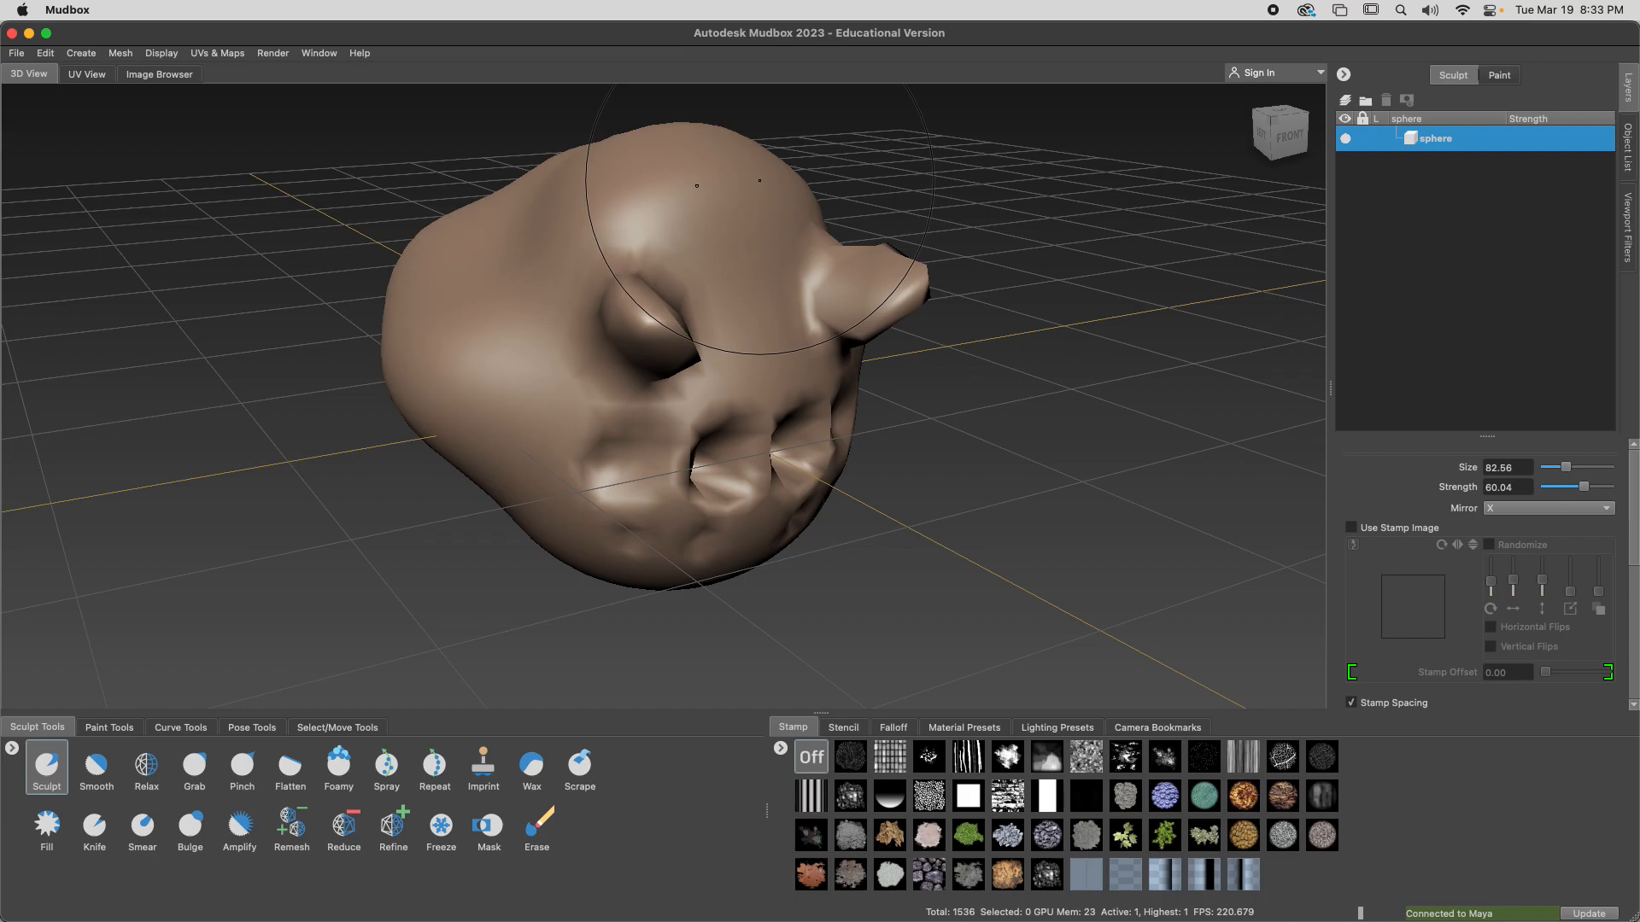
pyautogui.press('super+z')
# Smooth the swollen back of the head with the Smooth brush at strength 45.58
pyautogui.keyDown('alt'); pyautogui.moveTo(418, 238); pyautogui.dragTo(521, 350); pyautogui.keyUp('alt')
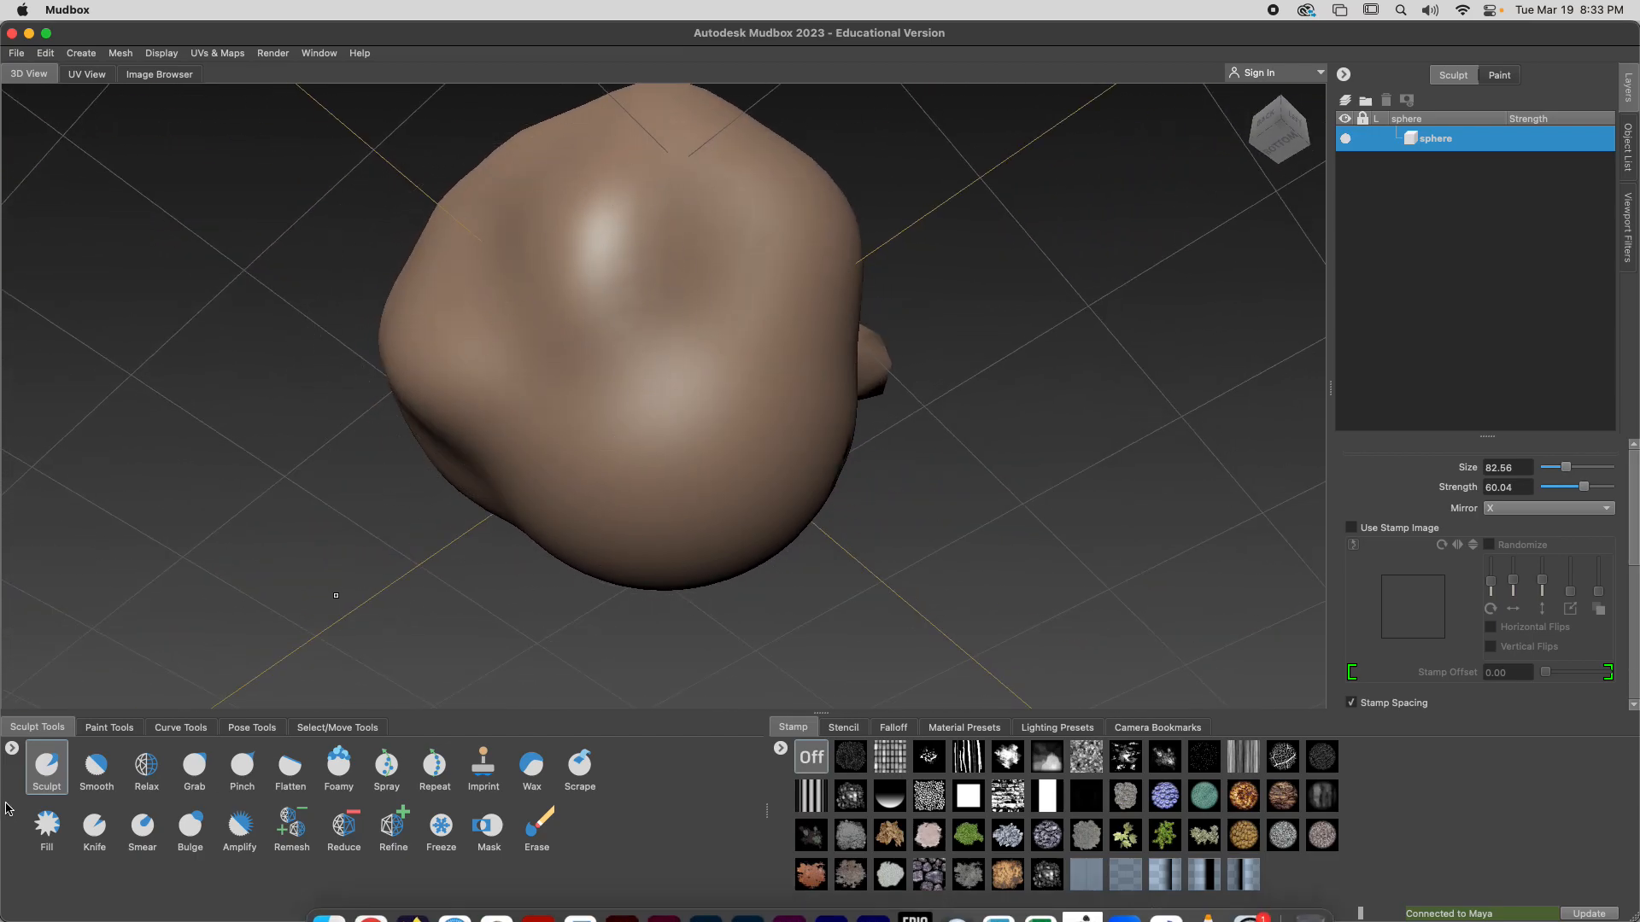
pyautogui.click(114, 777)
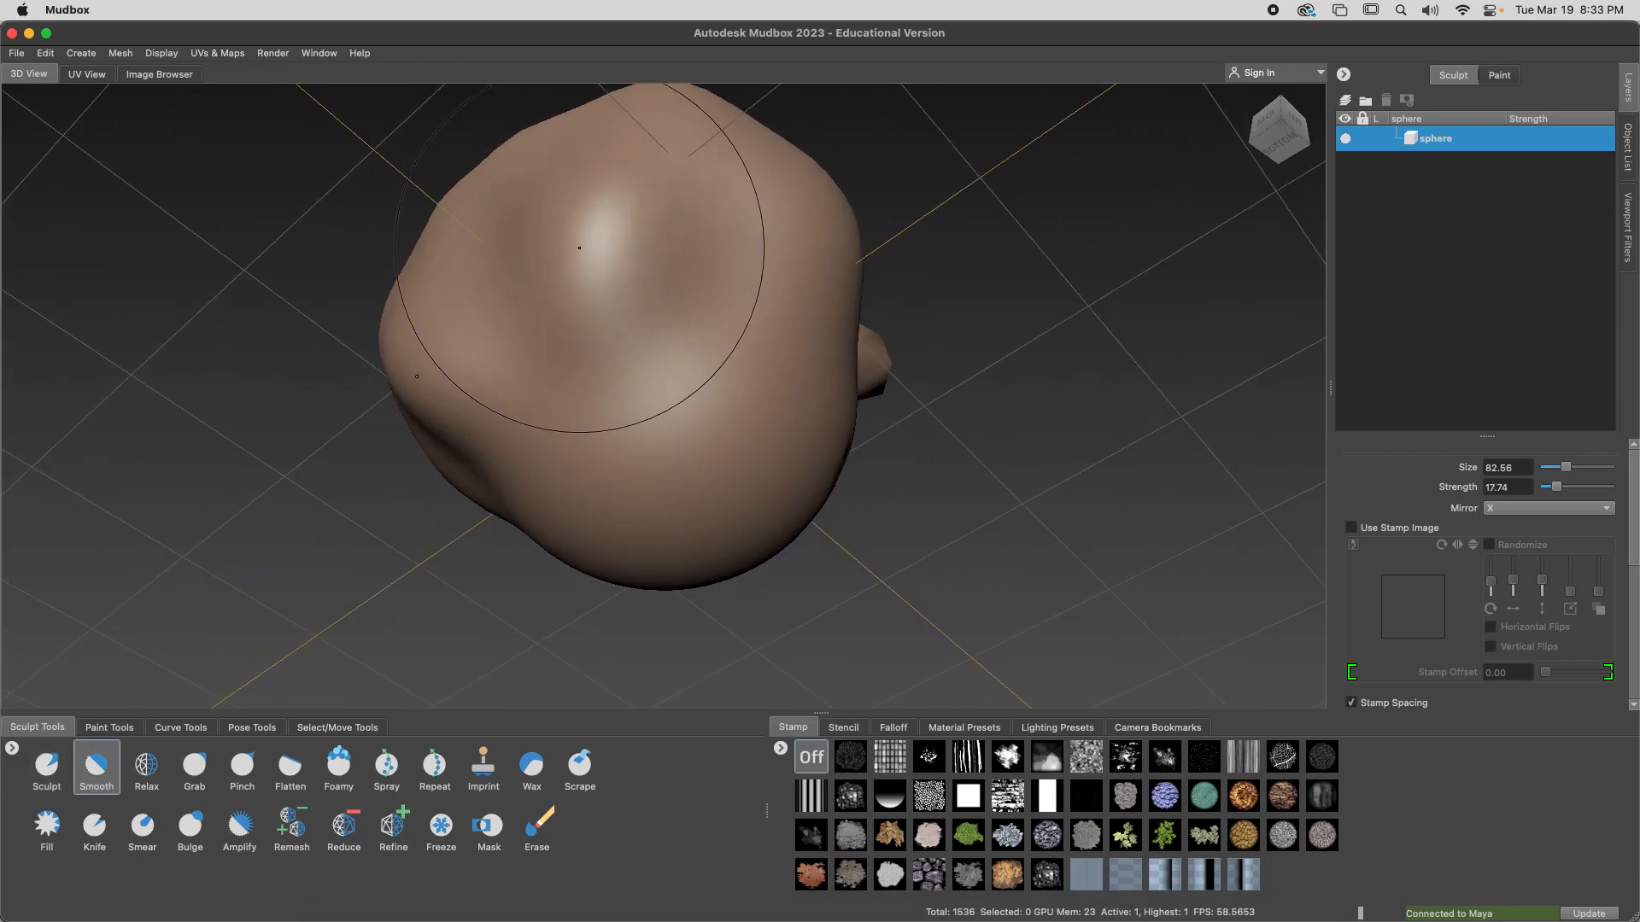
pyautogui.moveTo(566, 259); pyautogui.dragTo(640, 223)
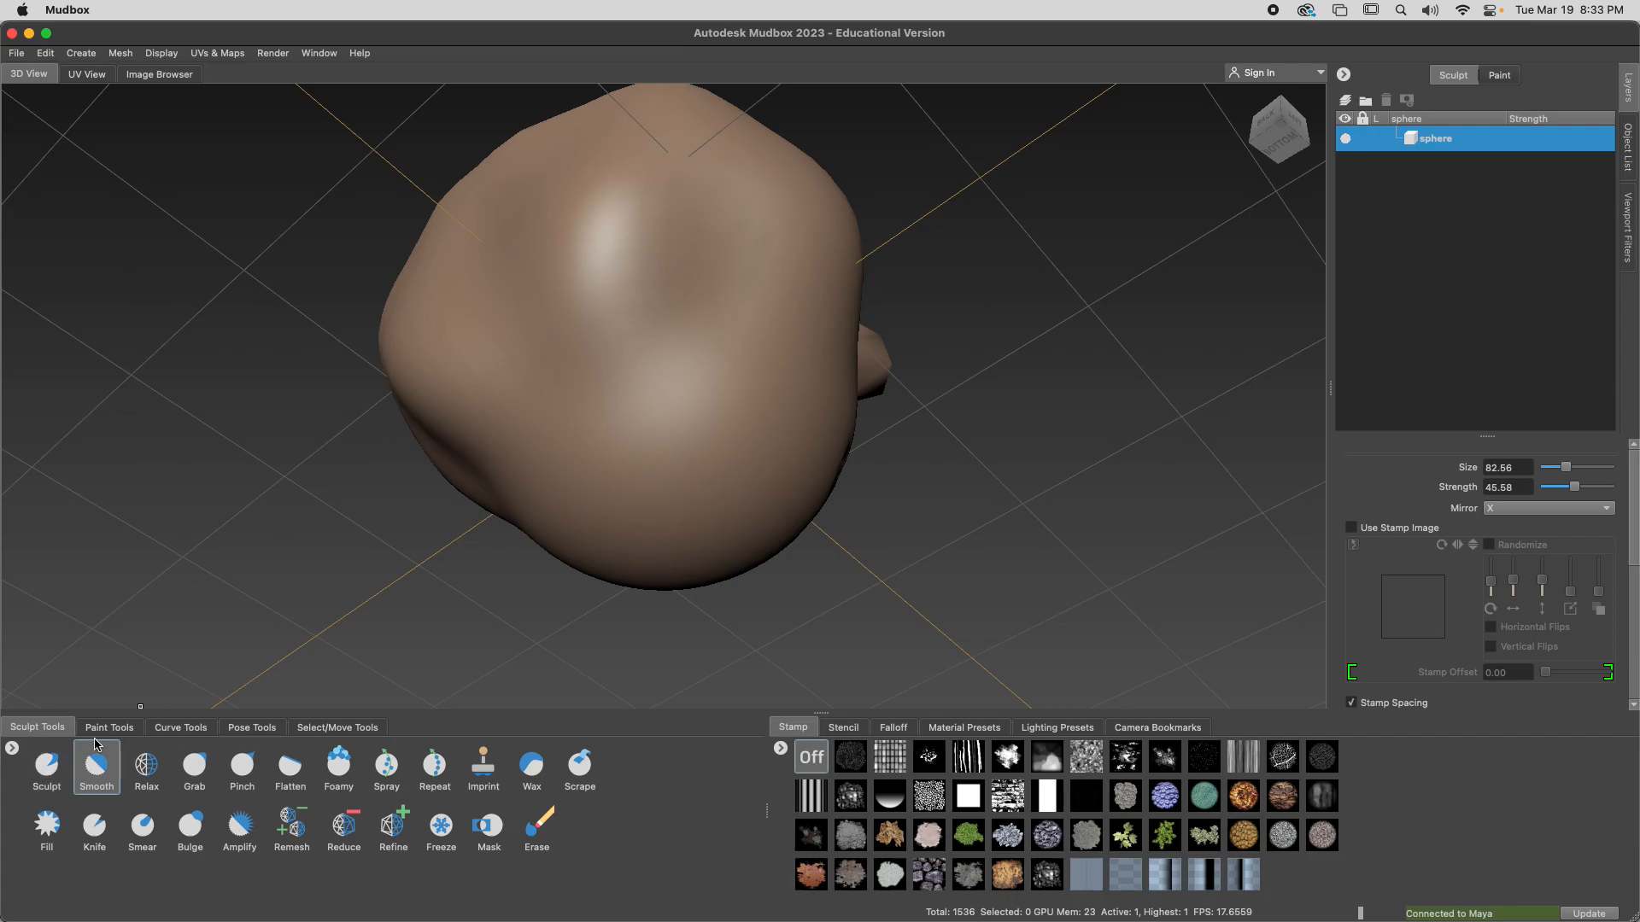
pyautogui.moveTo(584, 233)
pyautogui.mouseDown()
pyautogui.moveTo(603, 239)
pyautogui.moveTo(559, 267)
pyautogui.moveTo(549, 329)
pyautogui.moveTo(596, 398)
pyautogui.moveTo(673, 336)
pyautogui.moveTo(567, 351)
pyautogui.moveTo(315, 337)
pyautogui.moveTo(493, 351)
pyautogui.moveTo(397, 356)
pyautogui.mouseUp()
pyautogui.moveTo(610, 335)
pyautogui.keyDown('alt'); pyautogui.mouseDown()
pyautogui.moveTo(544, 387)
pyautogui.moveTo(431, 341)
pyautogui.moveTo(691, 379)
pyautogui.mouseUp(); pyautogui.keyUp('alt')
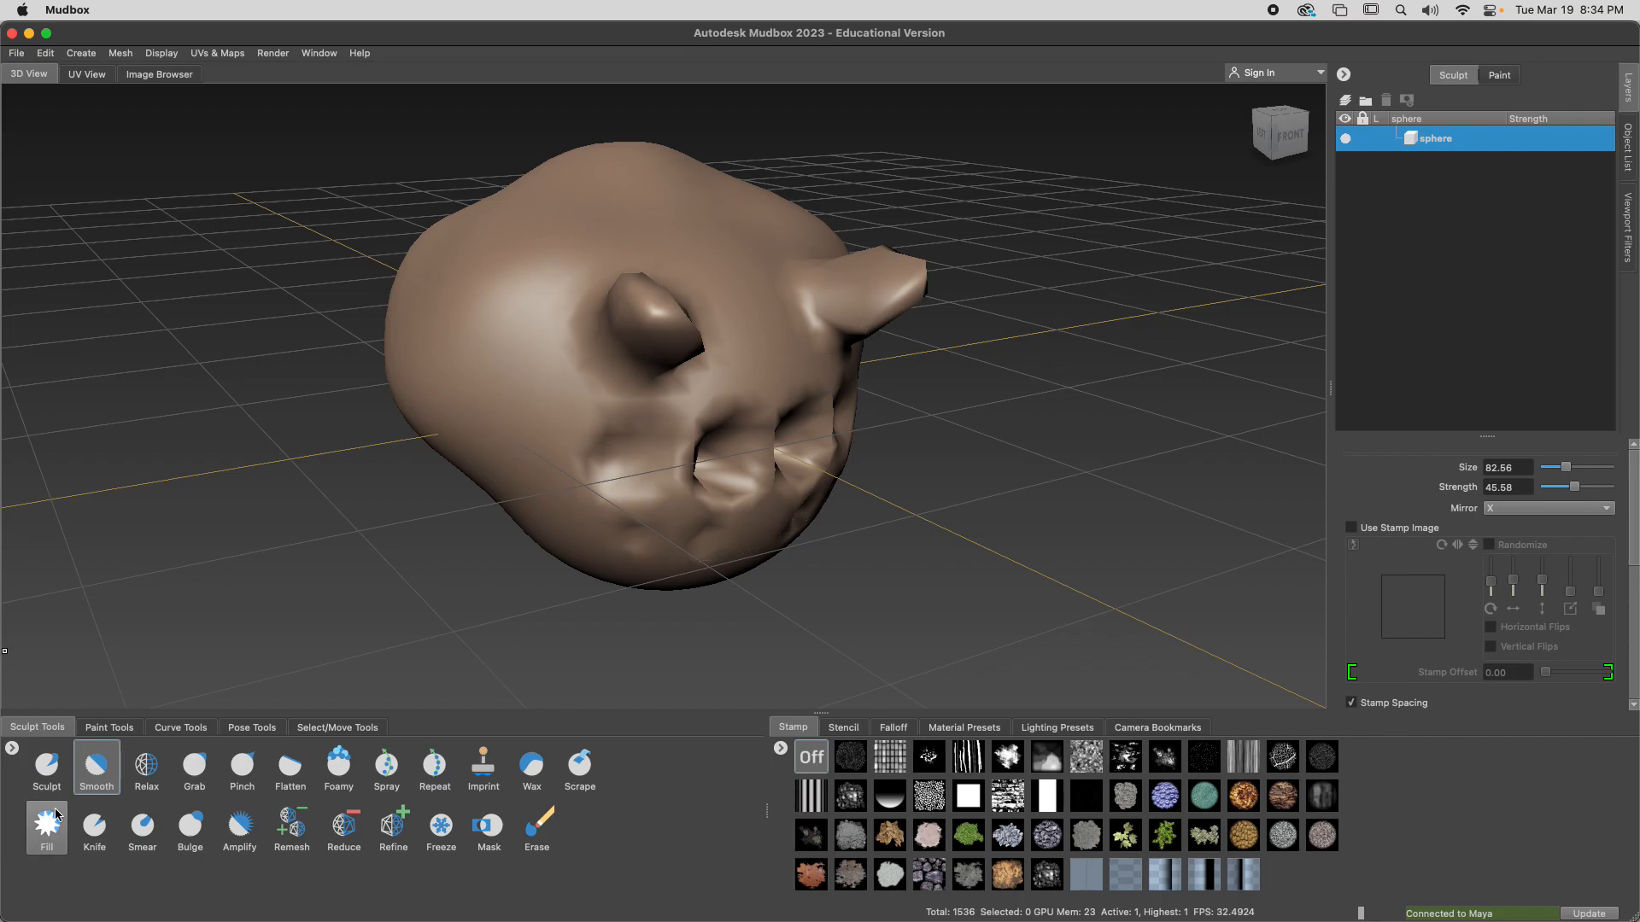
# Return to the Sculpt tool and set its brush size to 5.17 over the back of the head
pyautogui.click(46, 766)
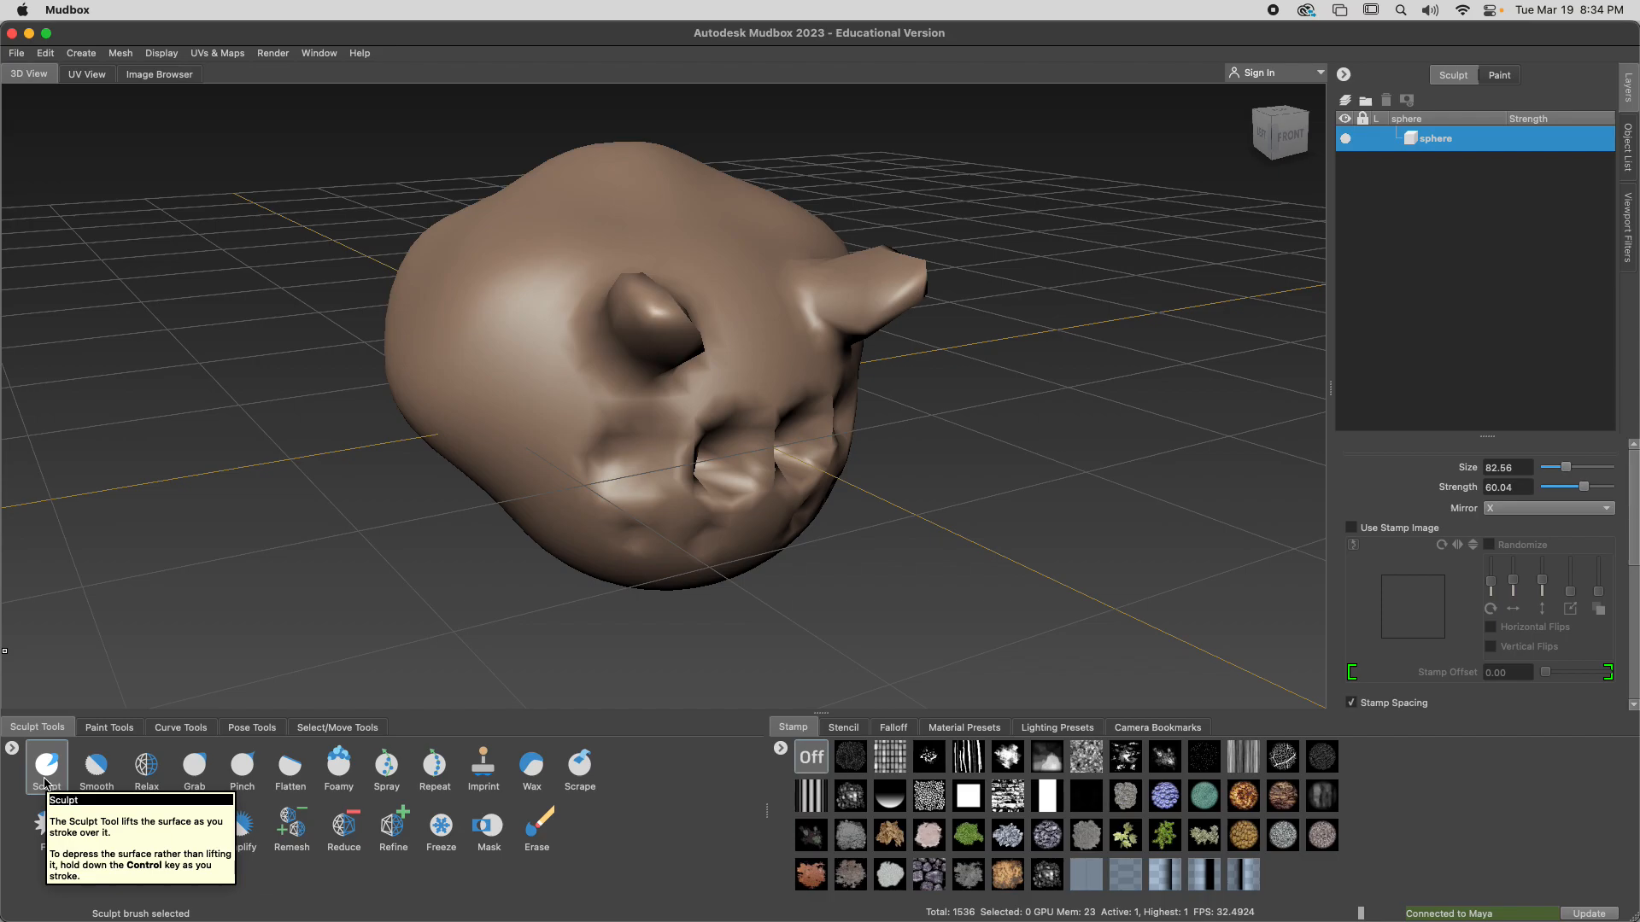
pyautogui.moveTo(444, 554)
pyautogui.keyDown('alt'); pyautogui.mouseDown()
pyautogui.moveTo(649, 551)
pyautogui.moveTo(1068, 410)
pyautogui.mouseUp(); pyautogui.keyUp('alt')
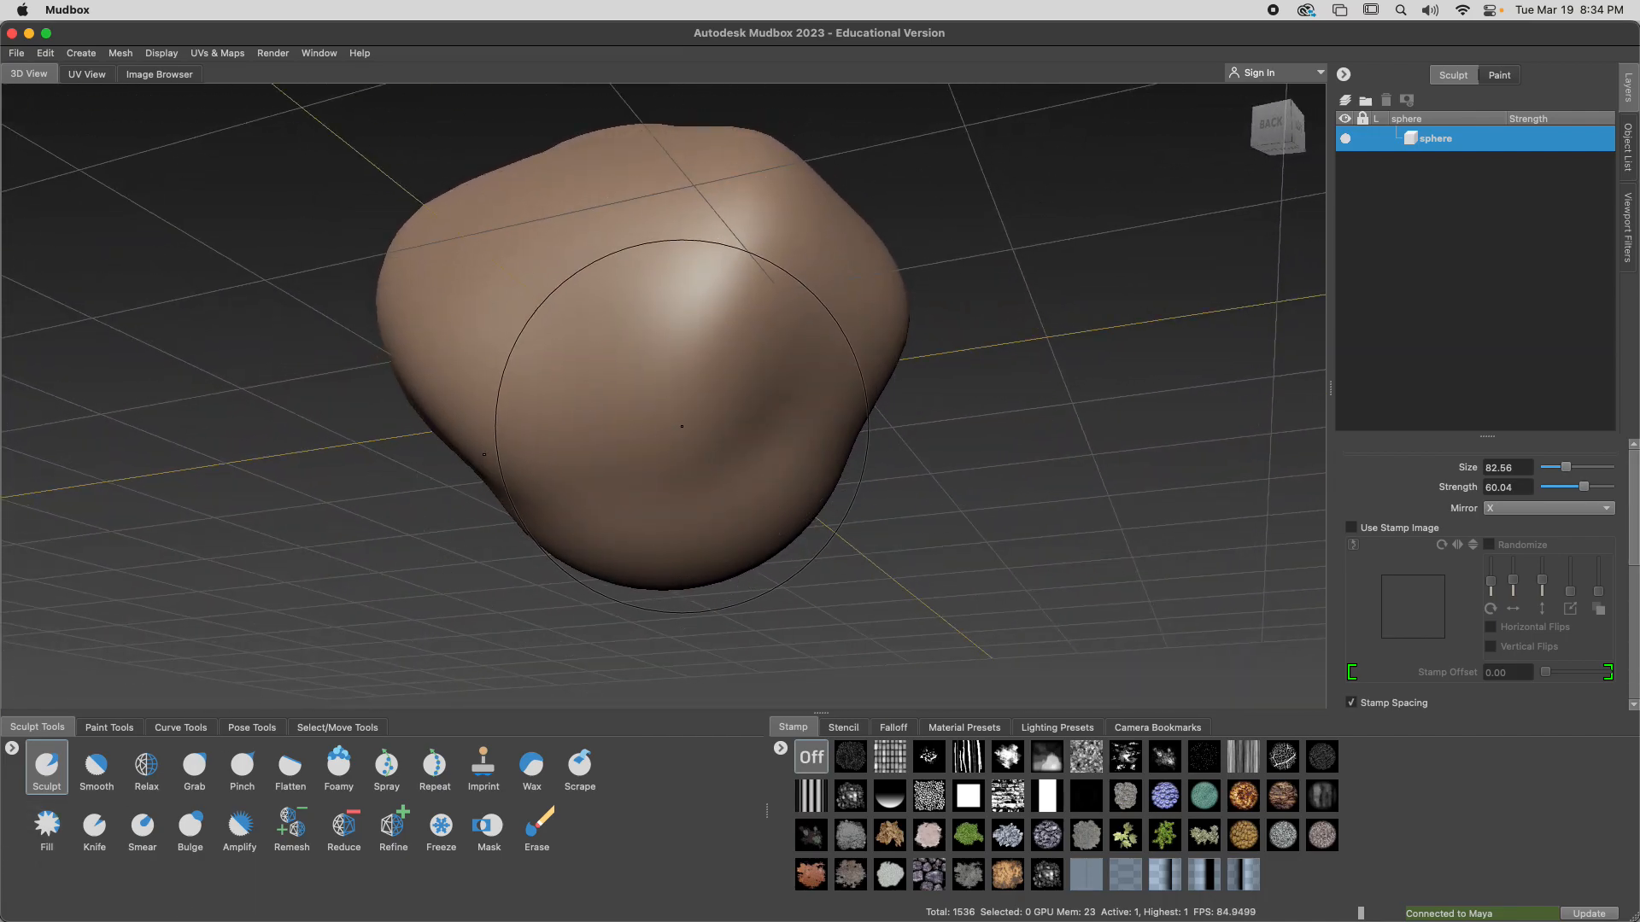
pyautogui.press('b')
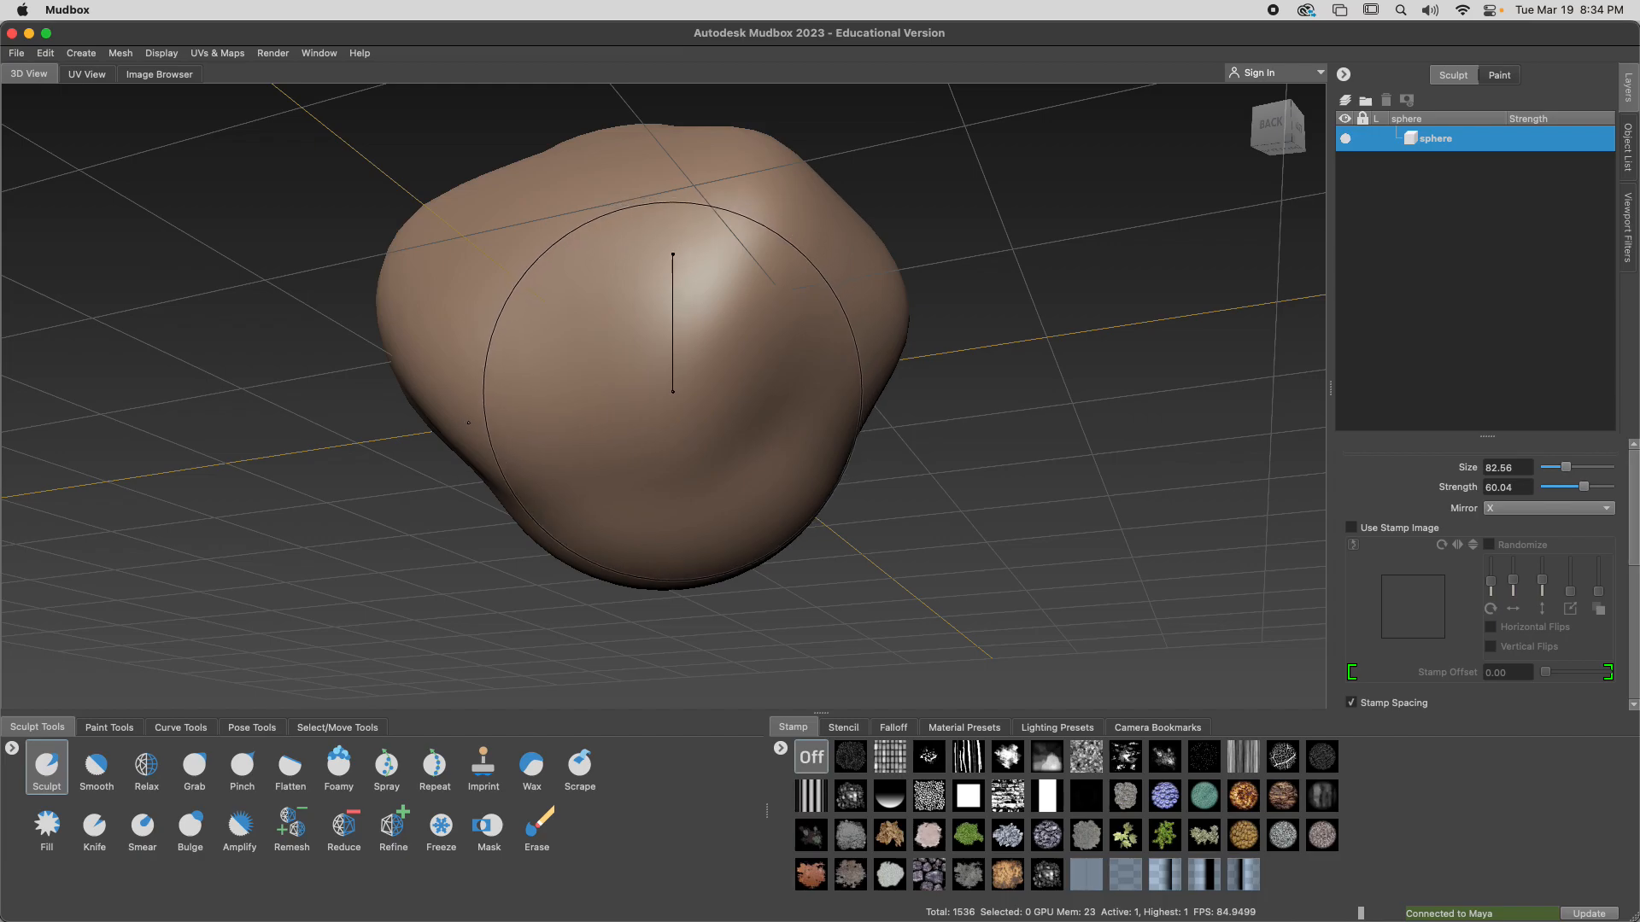
pyautogui.moveTo(672, 392)
pyautogui.mouseDown()
pyautogui.moveTo(707, 388)
pyautogui.moveTo(575, 376)
pyautogui.moveTo(556, 387)
pyautogui.moveTo(571, 392)
pyautogui.moveTo(519, 392)
pyautogui.moveTo(545, 392)
pyautogui.moveTo(521, 408)
pyautogui.mouseUp()
# Review the Mudbox controls slide in Chrome, return to Mudbox, and set the Sculpt brush strength to 91.17
pyautogui.press('super+Tab')
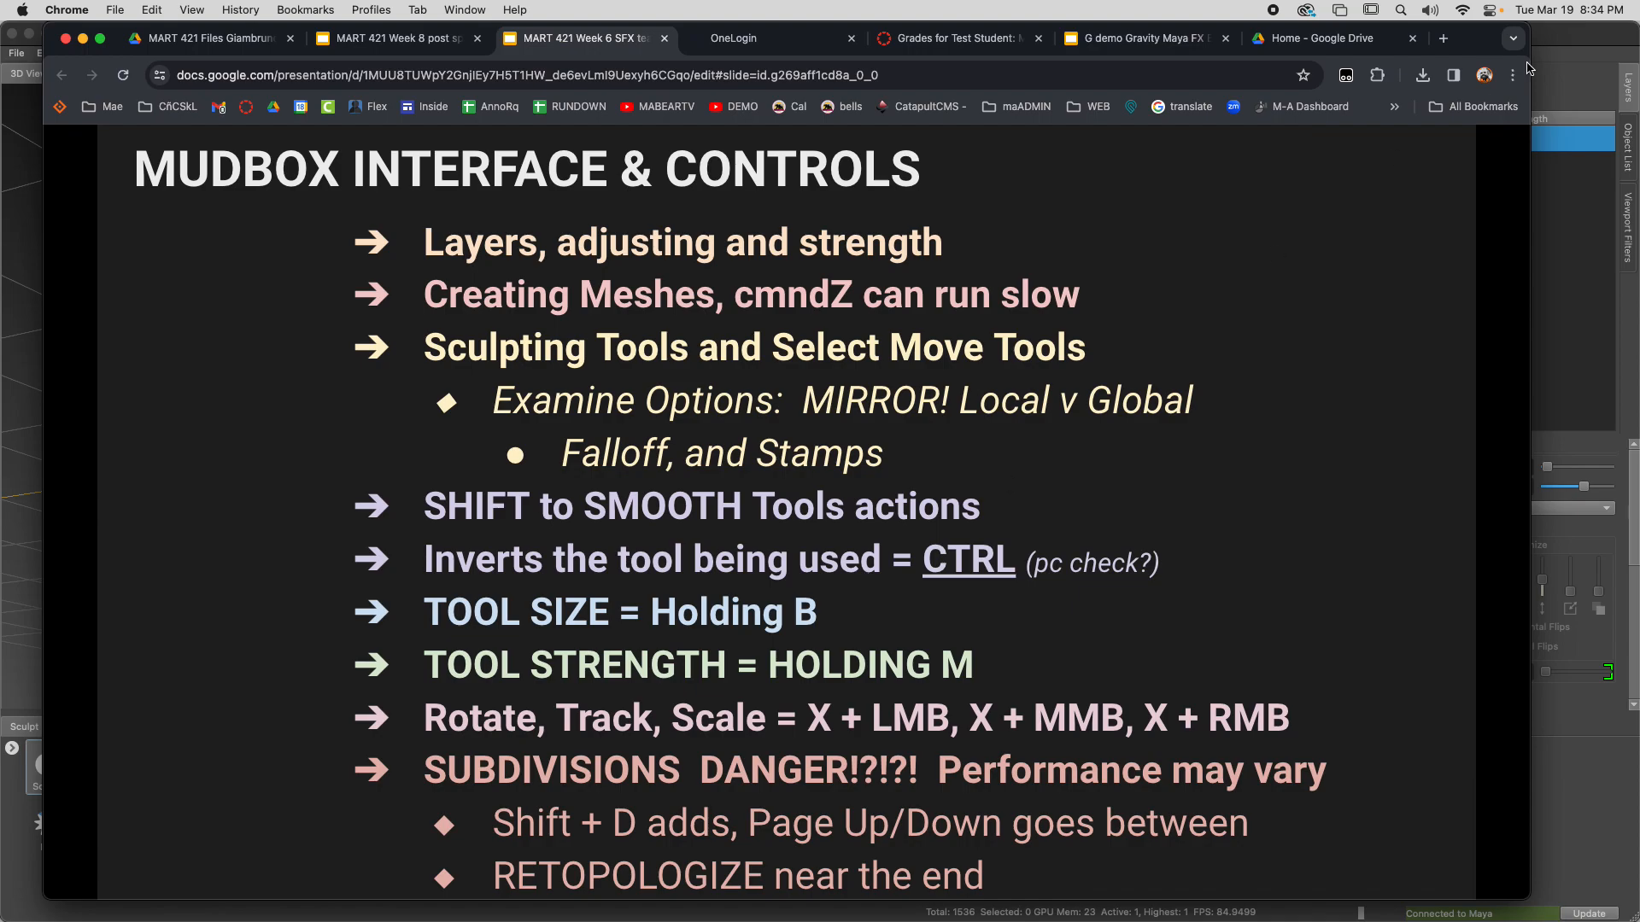
pyautogui.click(1553, 41)
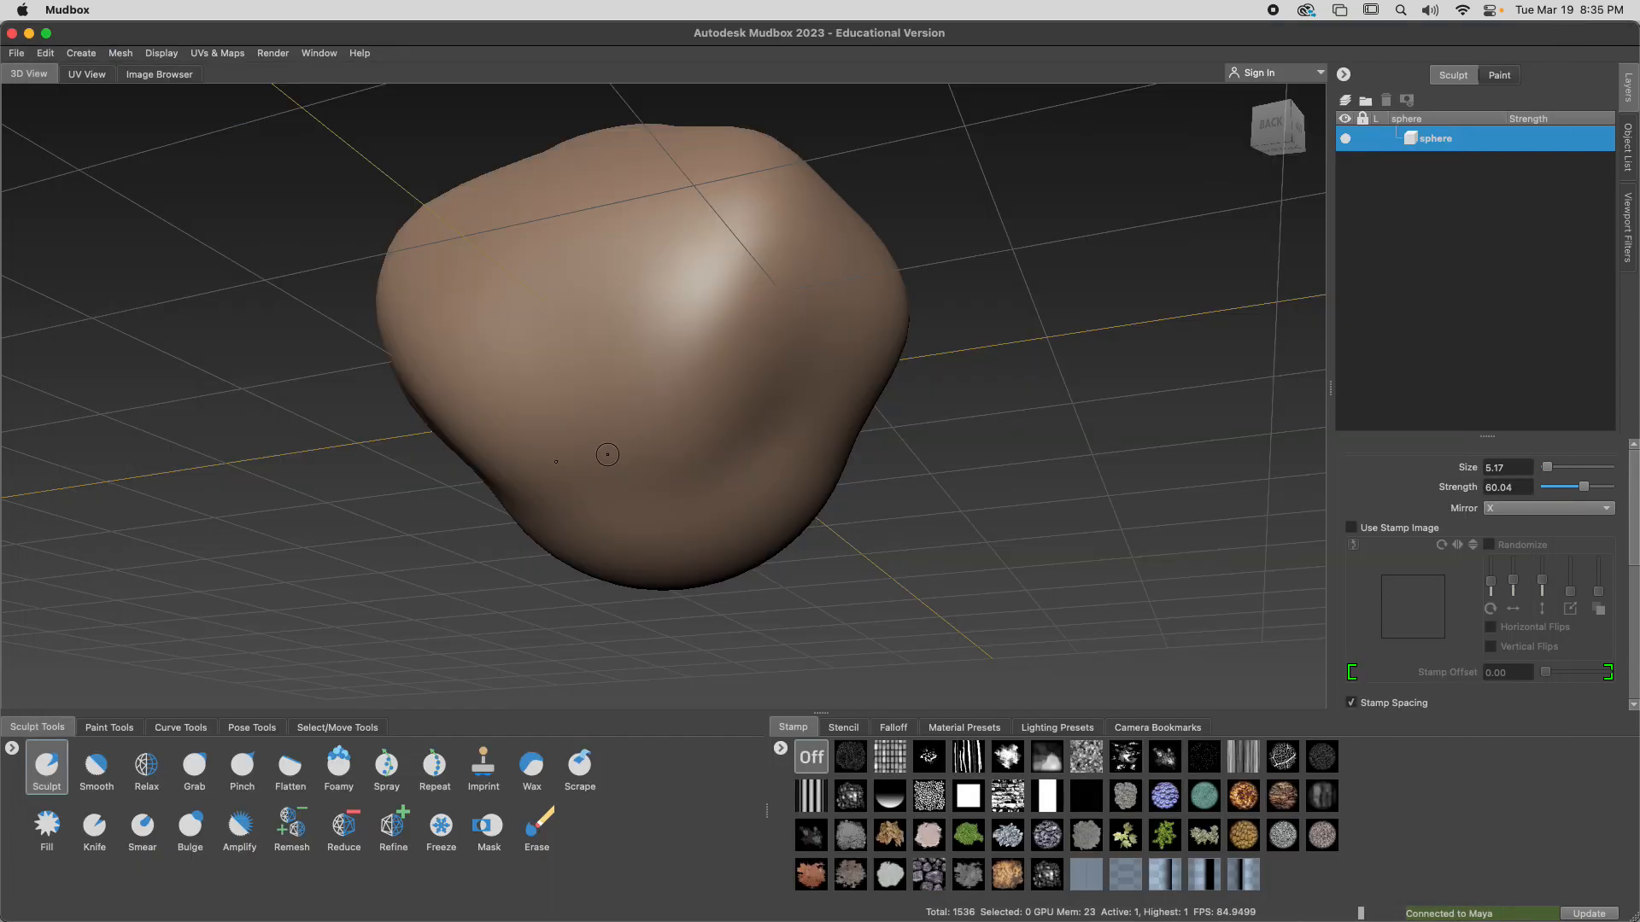
pyautogui.press('m')
pyautogui.moveTo(653, 401)
pyautogui.mouseDown()
pyautogui.moveTo(760, 380)
pyautogui.moveTo(741, 400)
pyautogui.mouseUp()
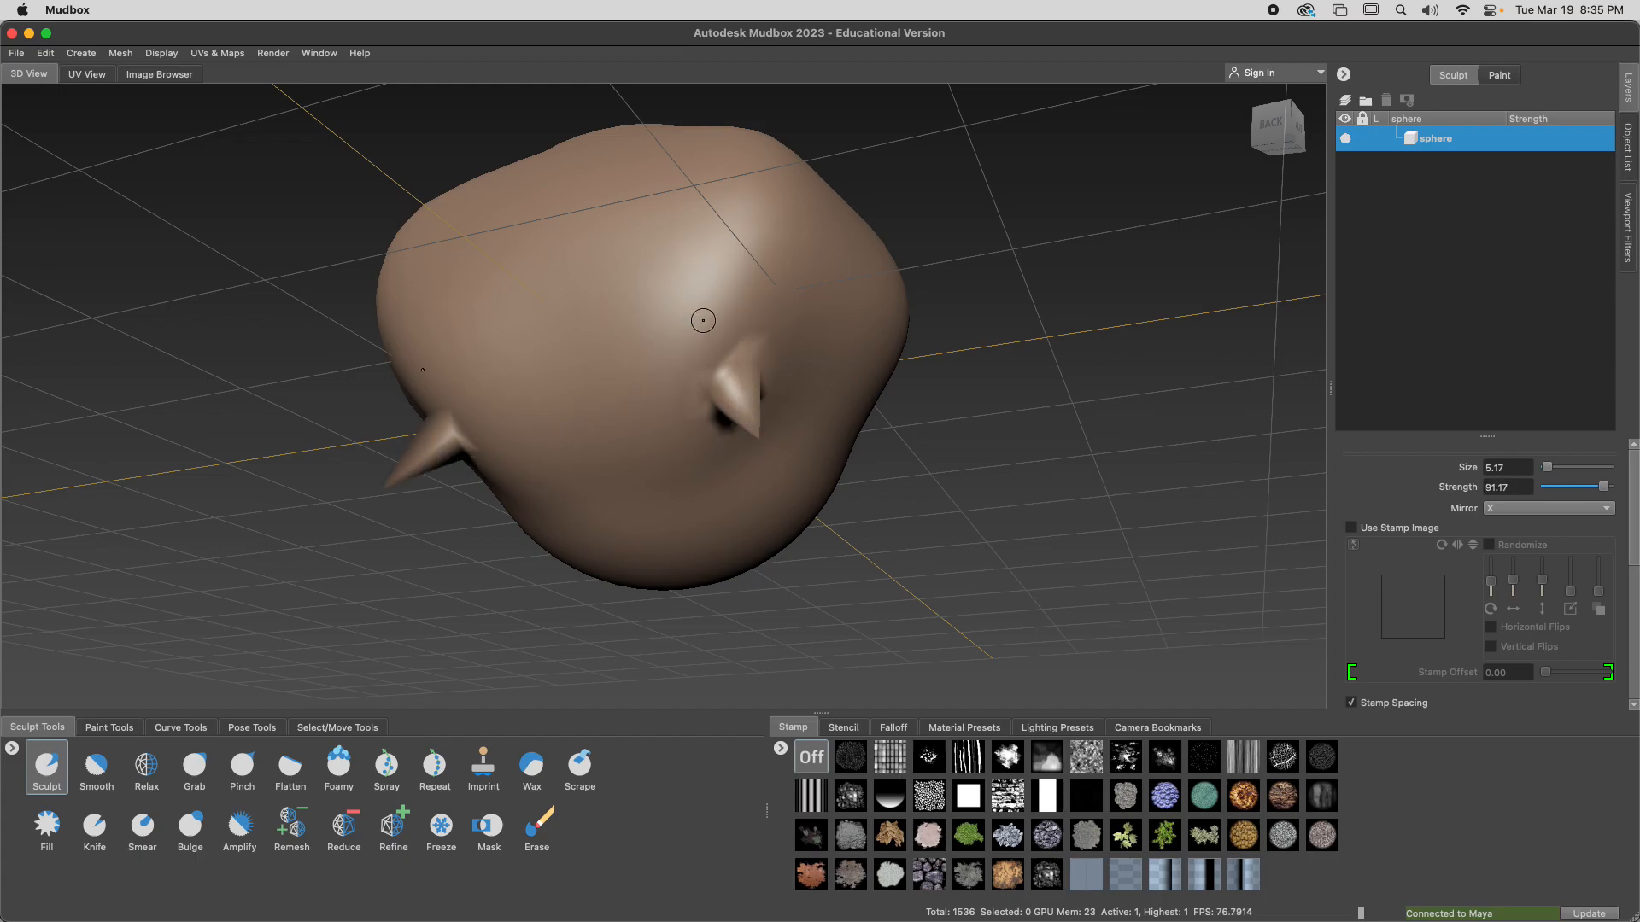
# Pull mirrored spikes and ridges from the back of the head, and blend the area around them at brush size 35.37
pyautogui.moveTo(703, 320); pyautogui.dragTo(735, 278)
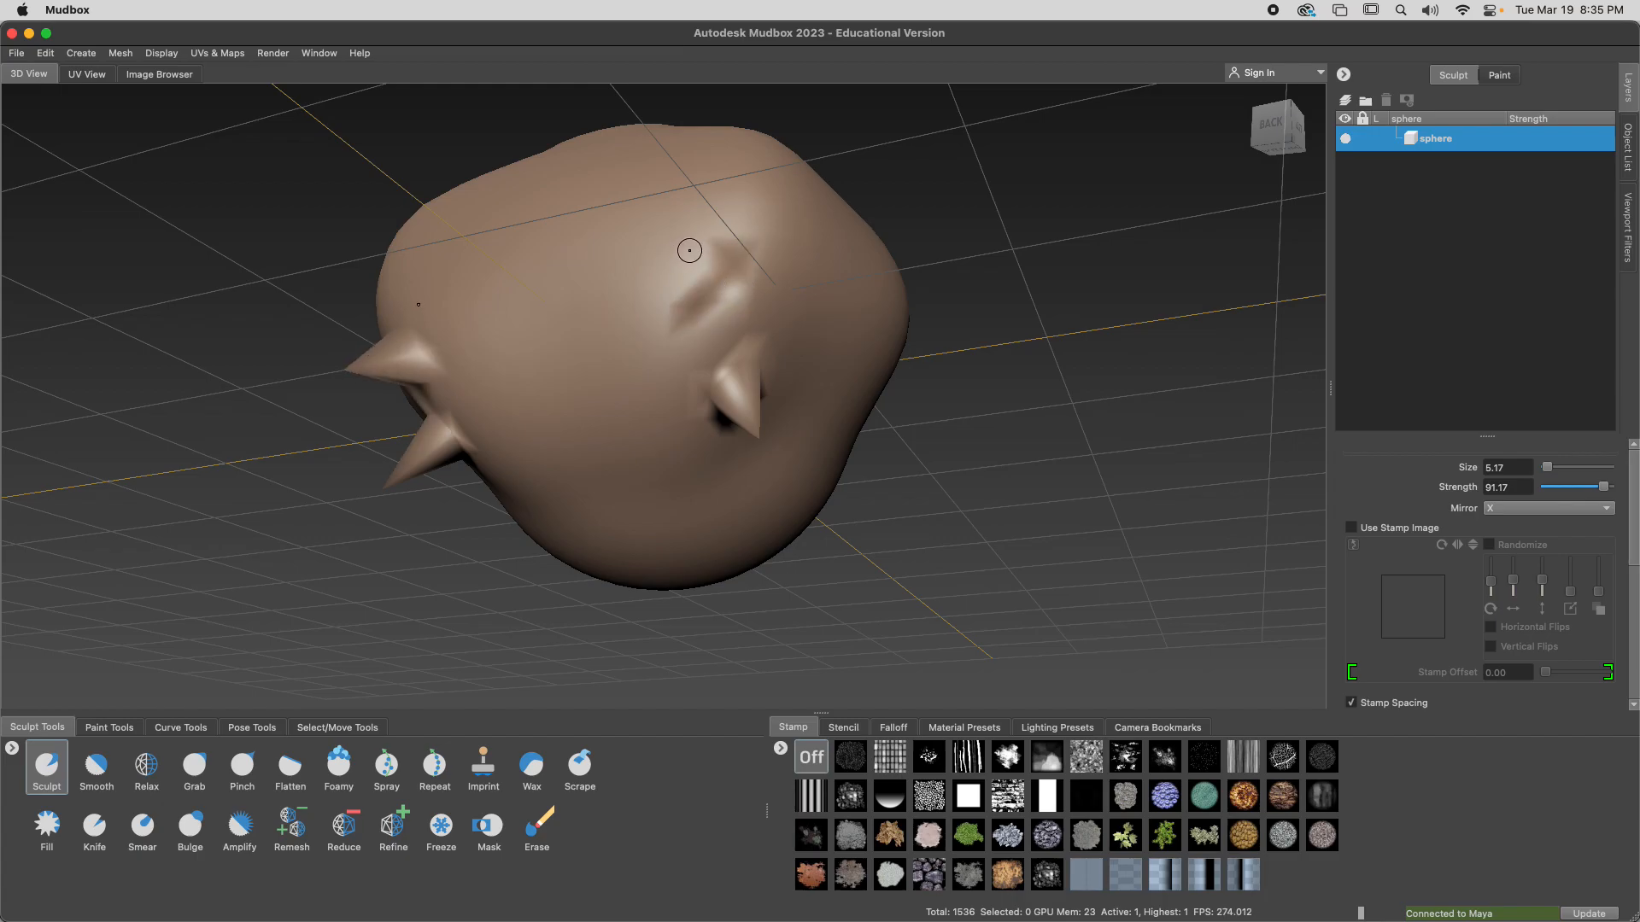
pyautogui.moveTo(722, 331)
pyautogui.mouseDown()
pyautogui.moveTo(801, 263)
pyautogui.moveTo(830, 283)
pyautogui.mouseUp()
pyautogui.moveTo(849, 350); pyautogui.dragTo(806, 332)
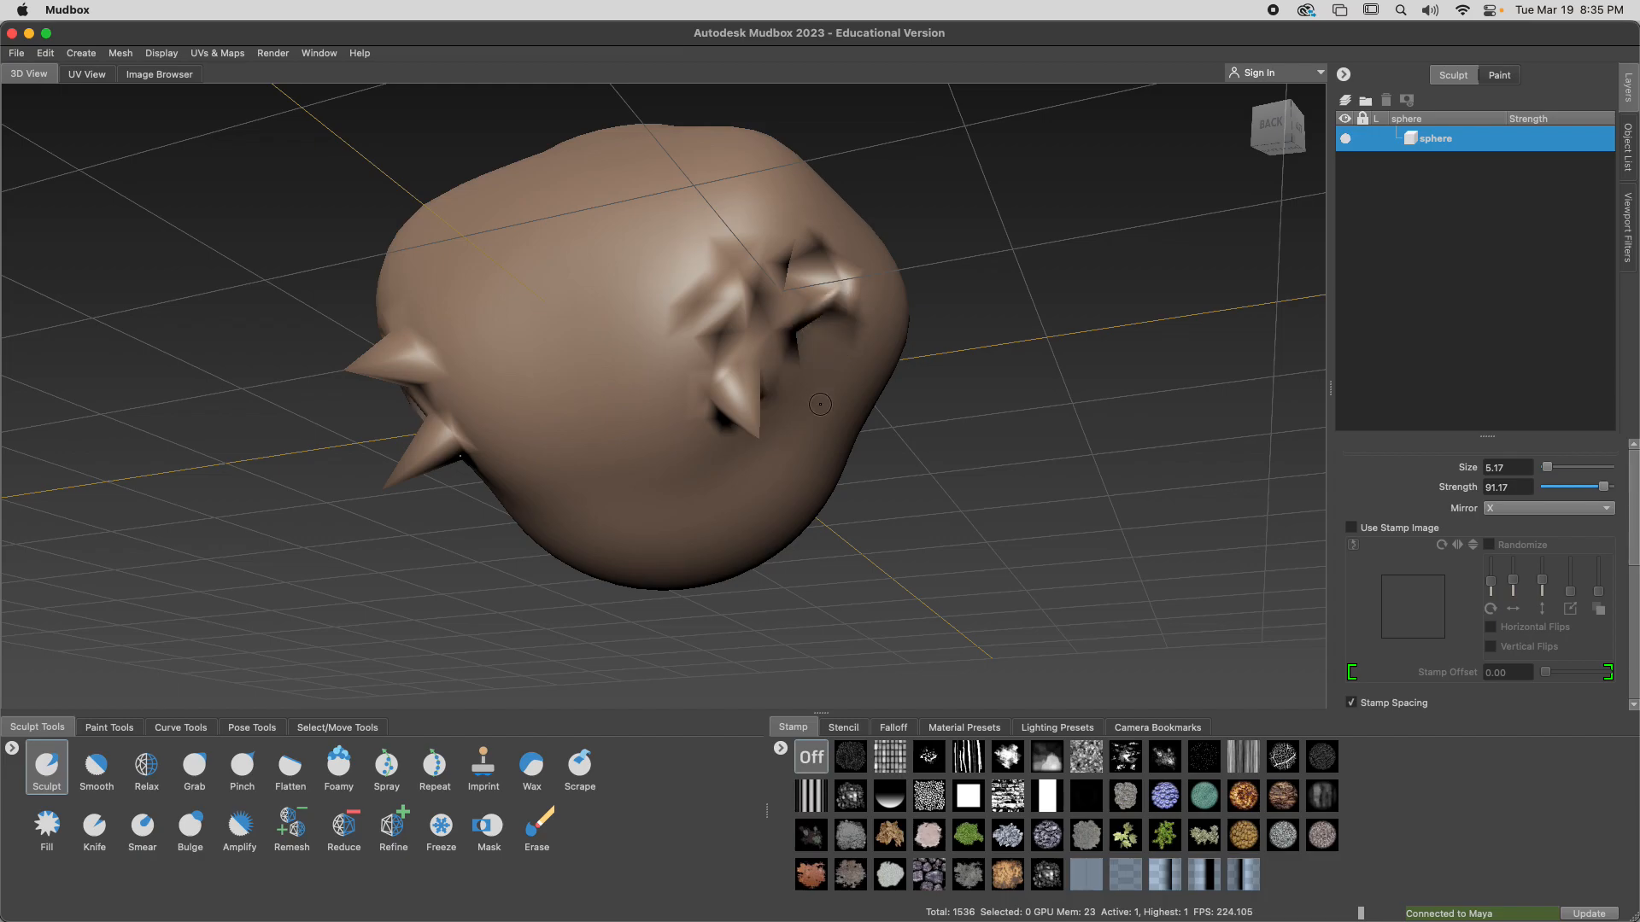
pyautogui.moveTo(818, 410)
pyautogui.keyDown('alt'); pyautogui.mouseDown()
pyautogui.moveTo(623, 413)
pyautogui.moveTo(547, 357)
pyautogui.moveTo(743, 360)
pyautogui.moveTo(674, 366)
pyautogui.moveTo(672, 353)
pyautogui.moveTo(623, 380)
pyautogui.moveTo(676, 376)
pyautogui.moveTo(687, 393)
pyautogui.moveTo(682, 348)
pyautogui.mouseUp(); pyautogui.keyUp('alt')
pyautogui.keyDown('alt'); pyautogui.moveTo(690, 414); pyautogui.dragTo(1014, 393); pyautogui.keyUp('alt')
pyautogui.moveTo(633, 322)
pyautogui.keyDown('alt'); pyautogui.mouseDown()
pyautogui.moveTo(834, 410)
pyautogui.moveTo(760, 350)
pyautogui.mouseUp(); pyautogui.keyUp('alt')
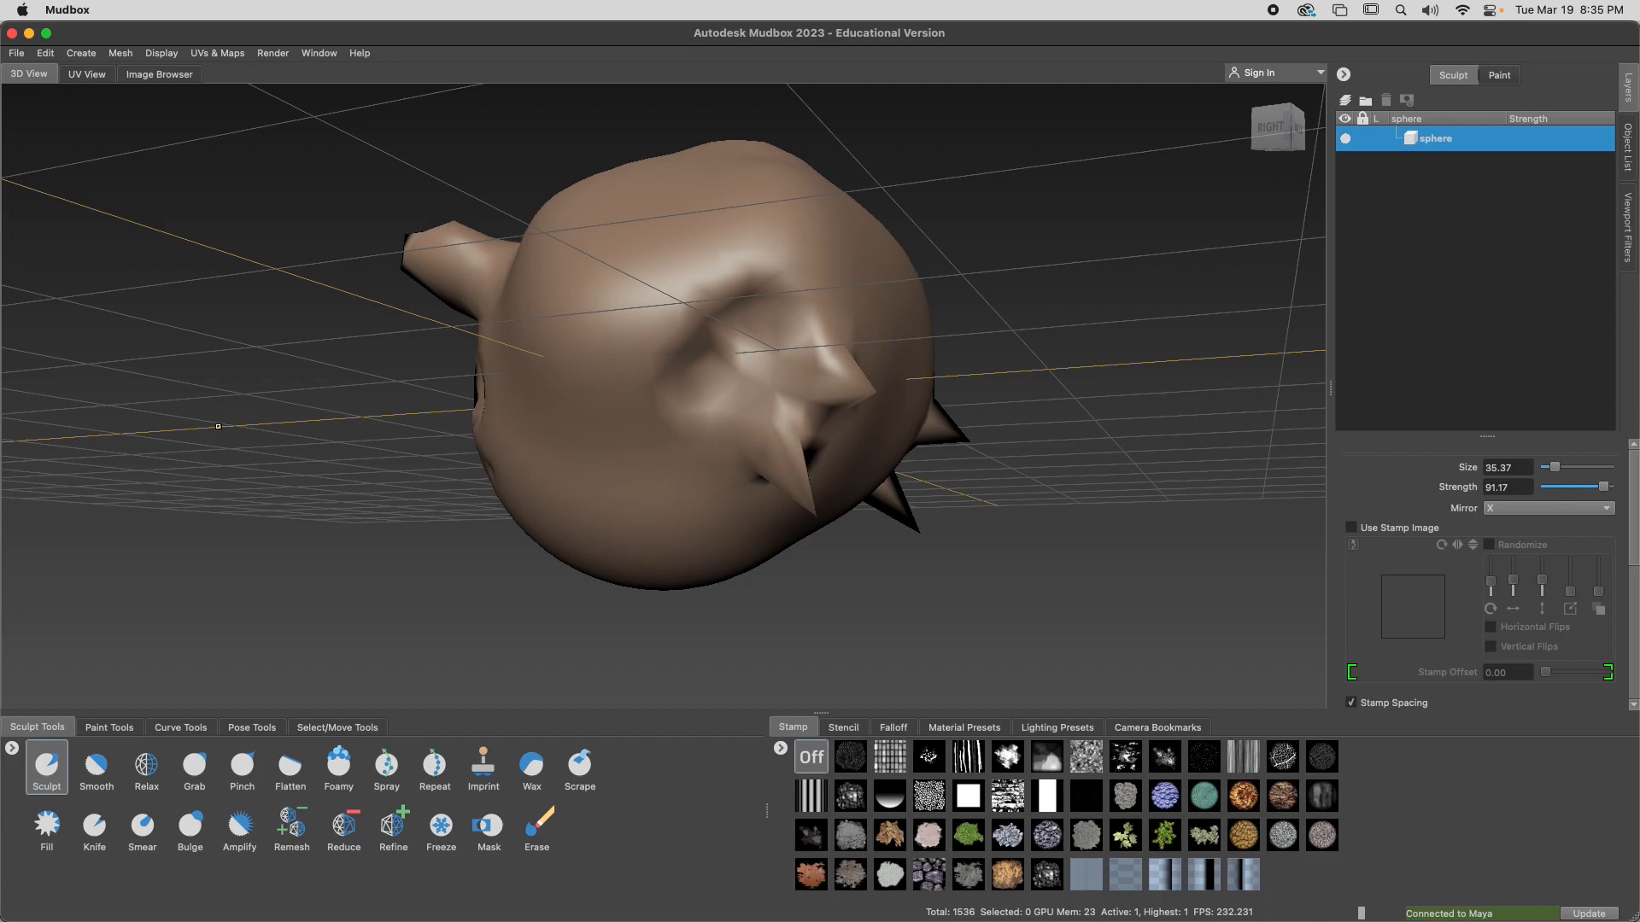
# Switch to Chrome to return to the slides
pyautogui.press('super+Tab')
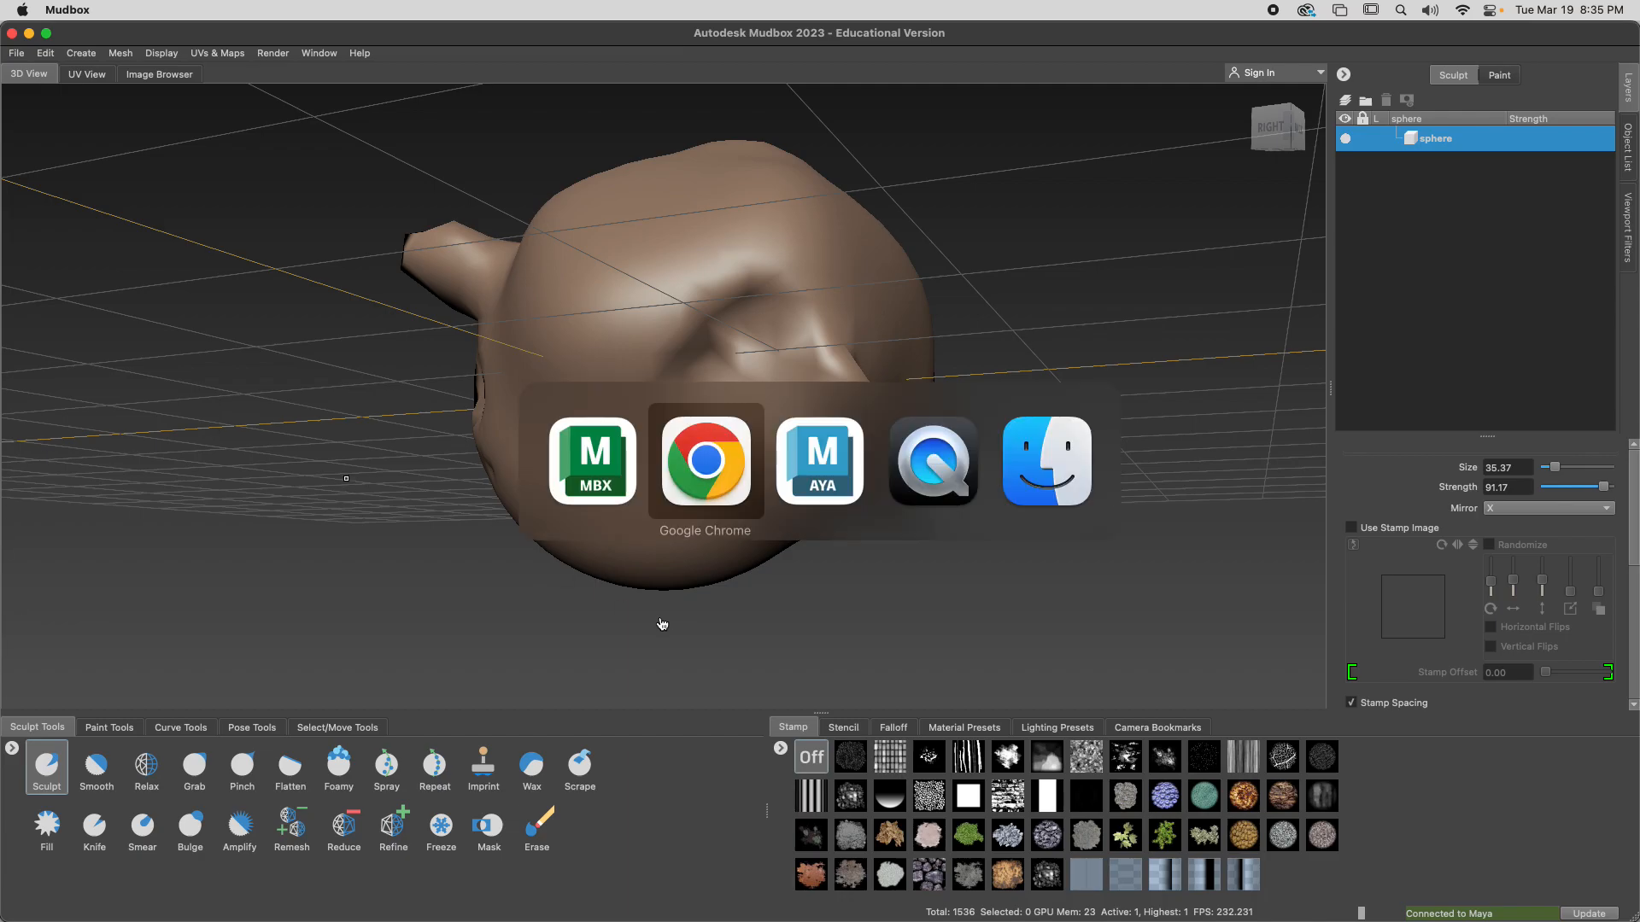
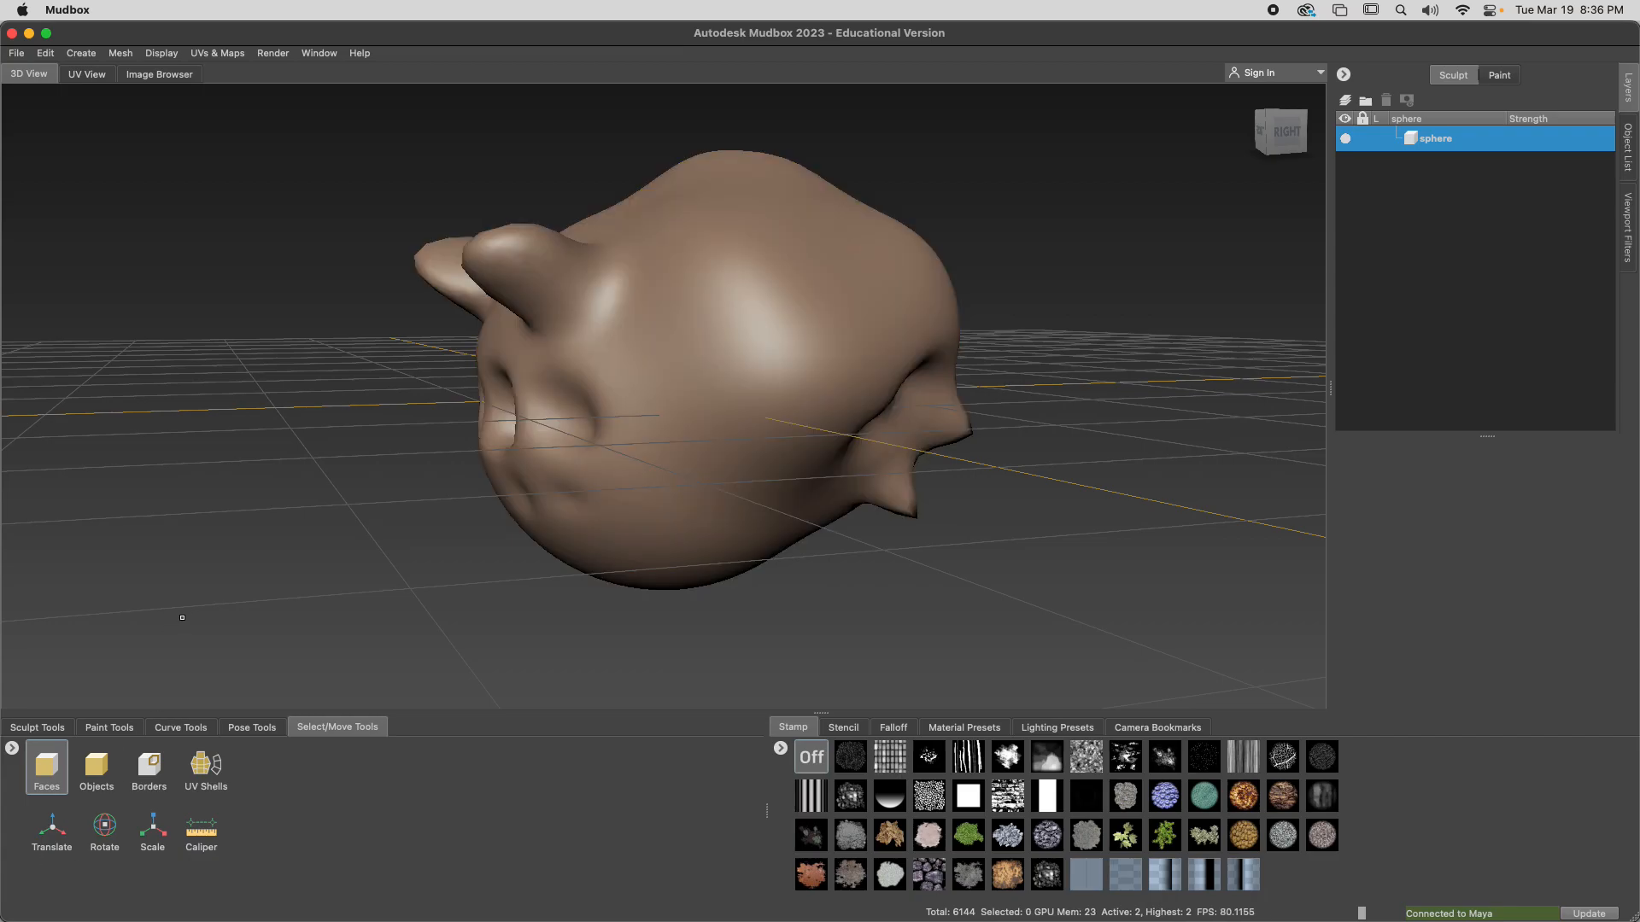
# Choose the Objects selection tool and add a subdivision level to the head mesh
pyautogui.keyDown('alt'); pyautogui.moveTo(961, 457); pyautogui.dragTo(963, 447); pyautogui.keyUp('alt')
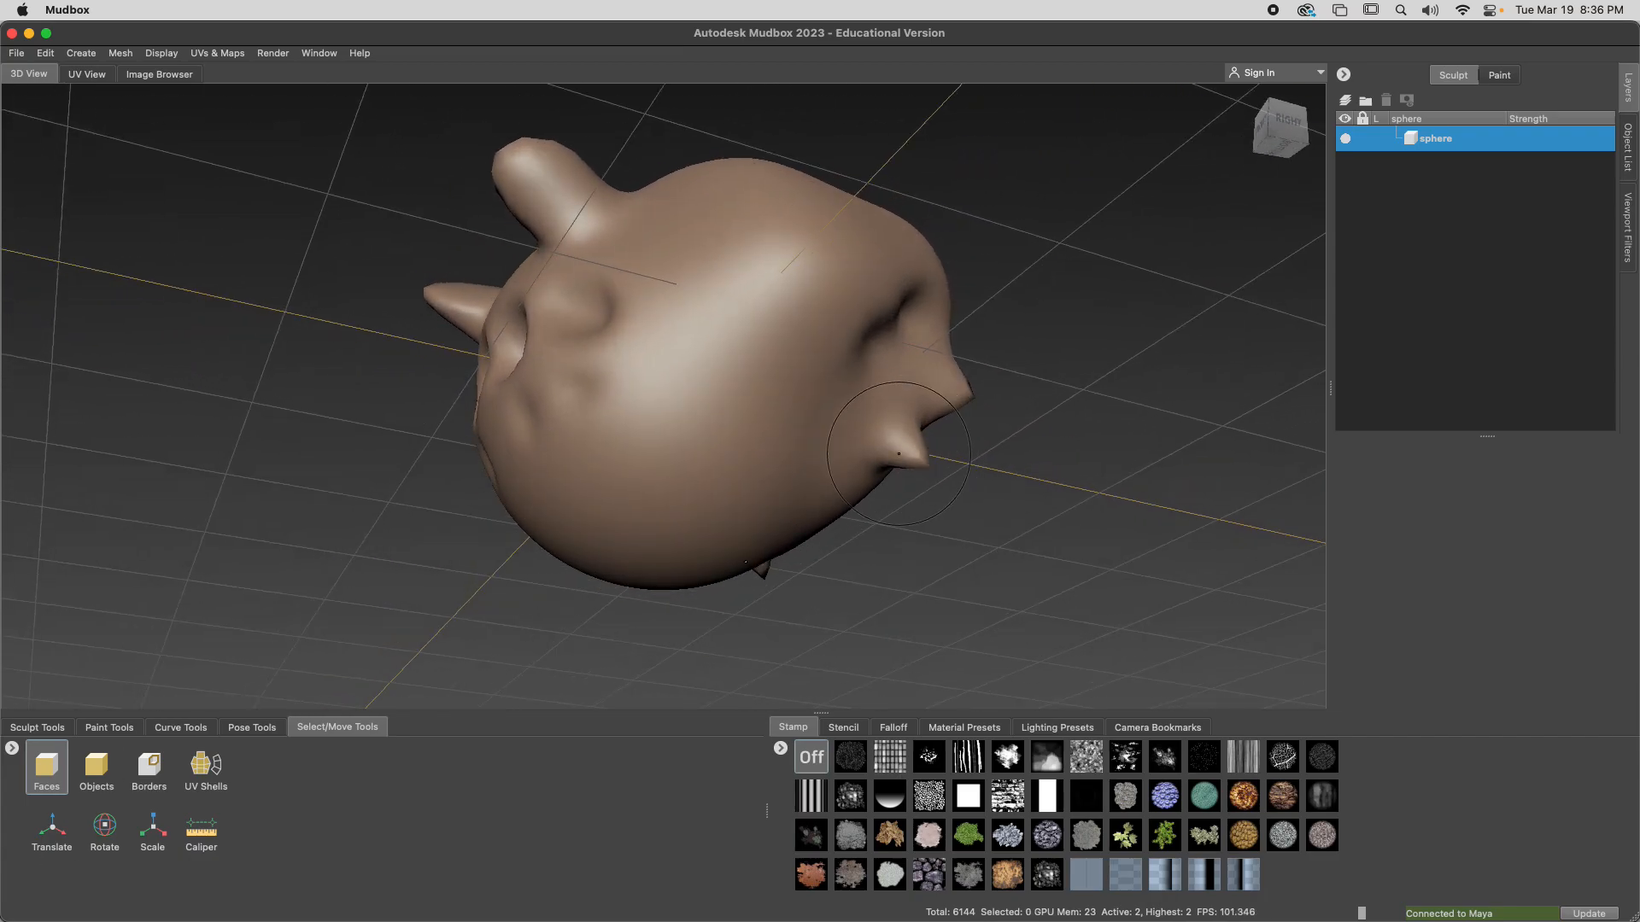
pyautogui.click(96, 767)
pyautogui.click(203, 773)
pyautogui.click(97, 767)
pyautogui.keyDown('alt'); pyautogui.moveTo(837, 402); pyautogui.dragTo(910, 456); pyautogui.keyUp('alt')
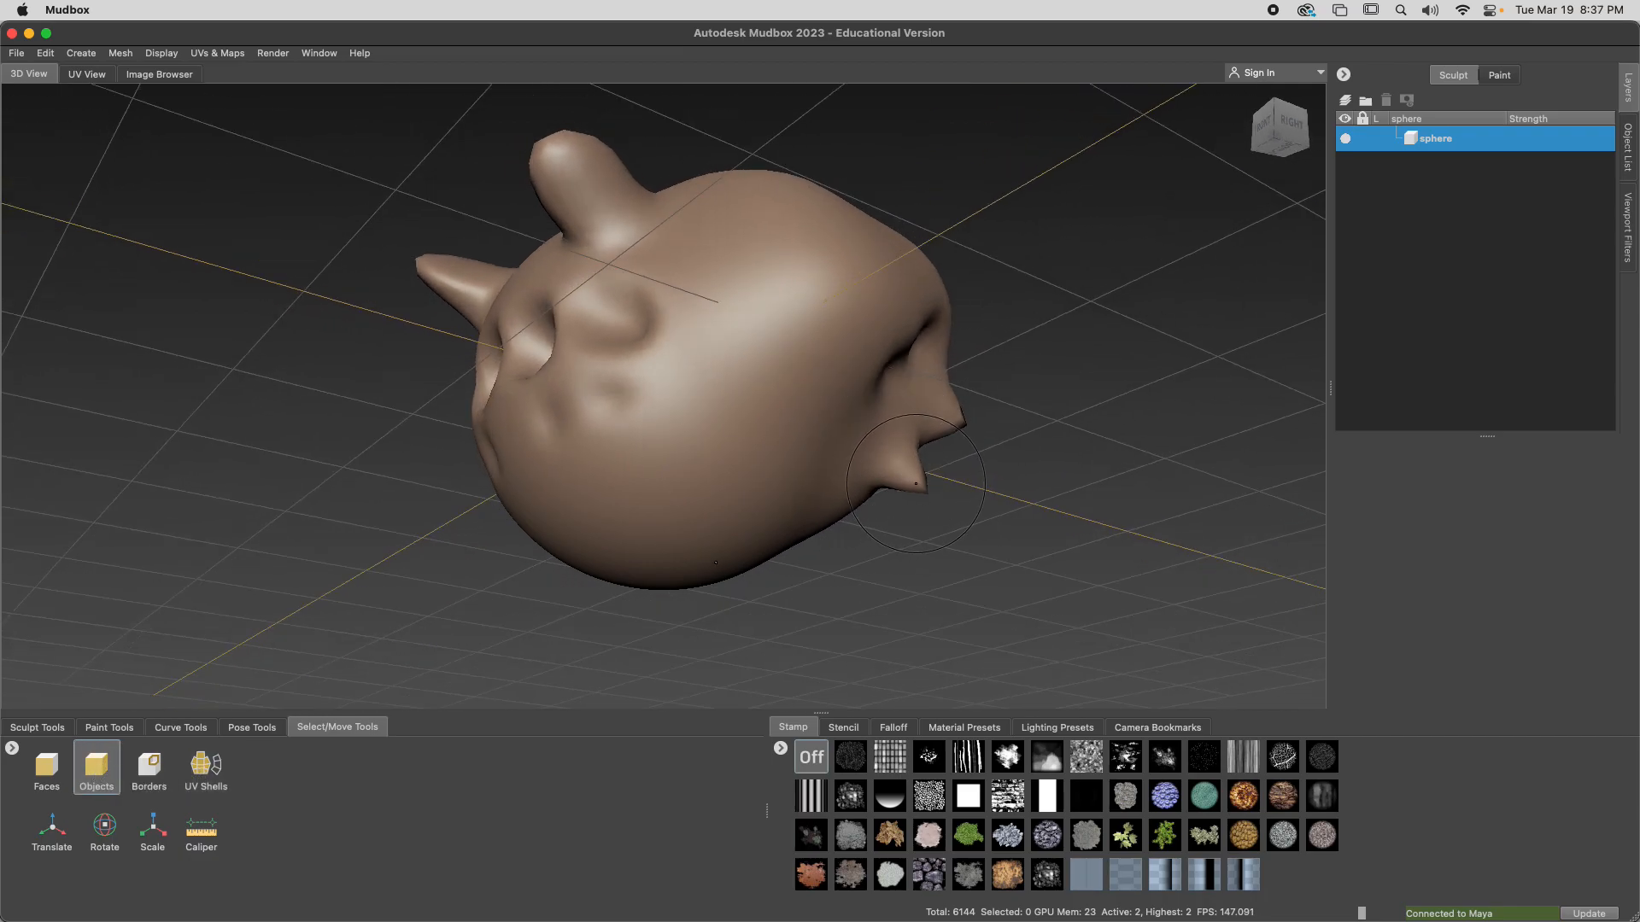
pyautogui.hotkey('shift', 'd')
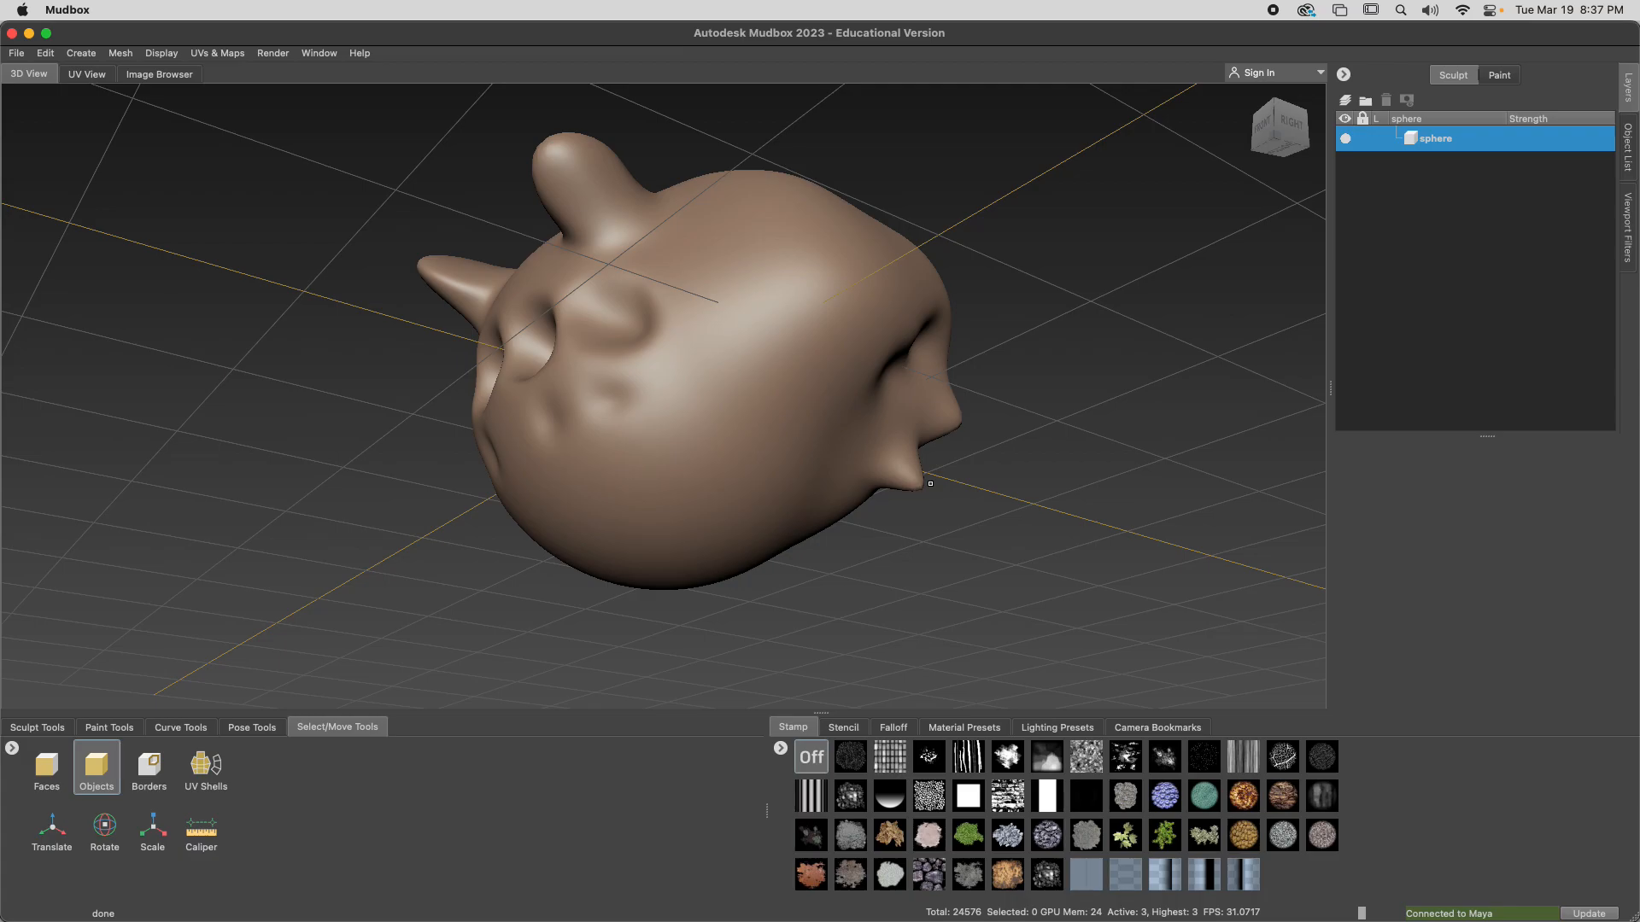
# Select the whole head object and sculpt larger mirrored spikes on its sides and back with the Sculpt brush
pyautogui.moveTo(843, 471)
pyautogui.keyDown('alt'); pyautogui.mouseDown()
pyautogui.moveTo(826, 446)
pyautogui.moveTo(666, 483)
pyautogui.moveTo(699, 518)
pyautogui.moveTo(802, 432)
pyautogui.moveTo(769, 478)
pyautogui.mouseUp(); pyautogui.keyUp('alt')
pyautogui.click(772, 496)
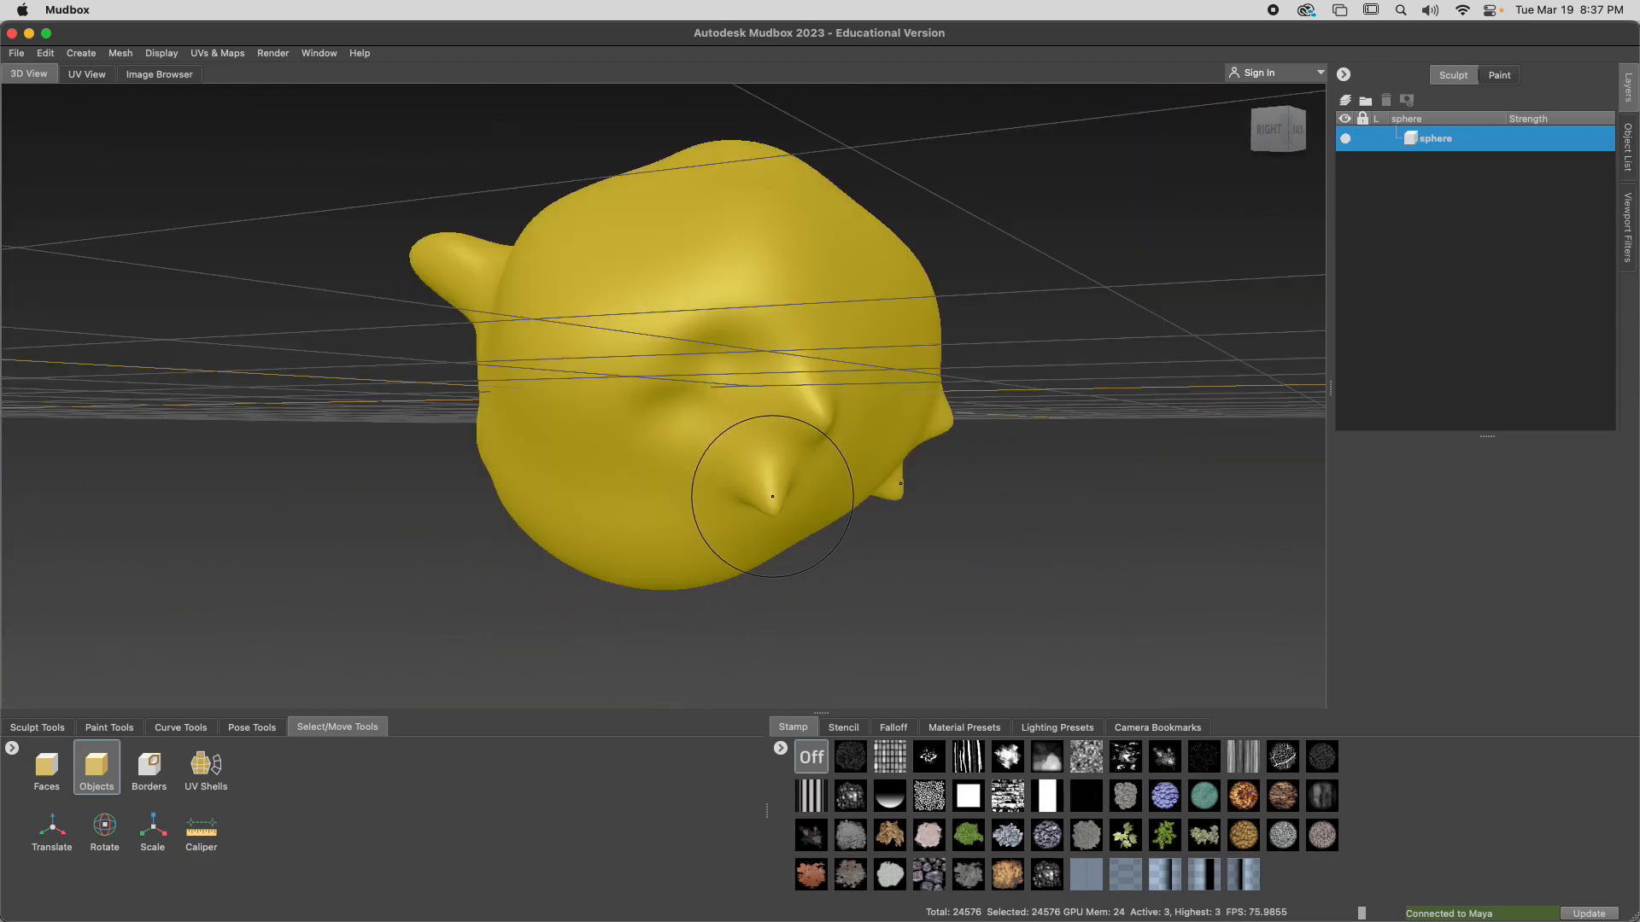
pyautogui.click(37, 727)
pyautogui.click(47, 764)
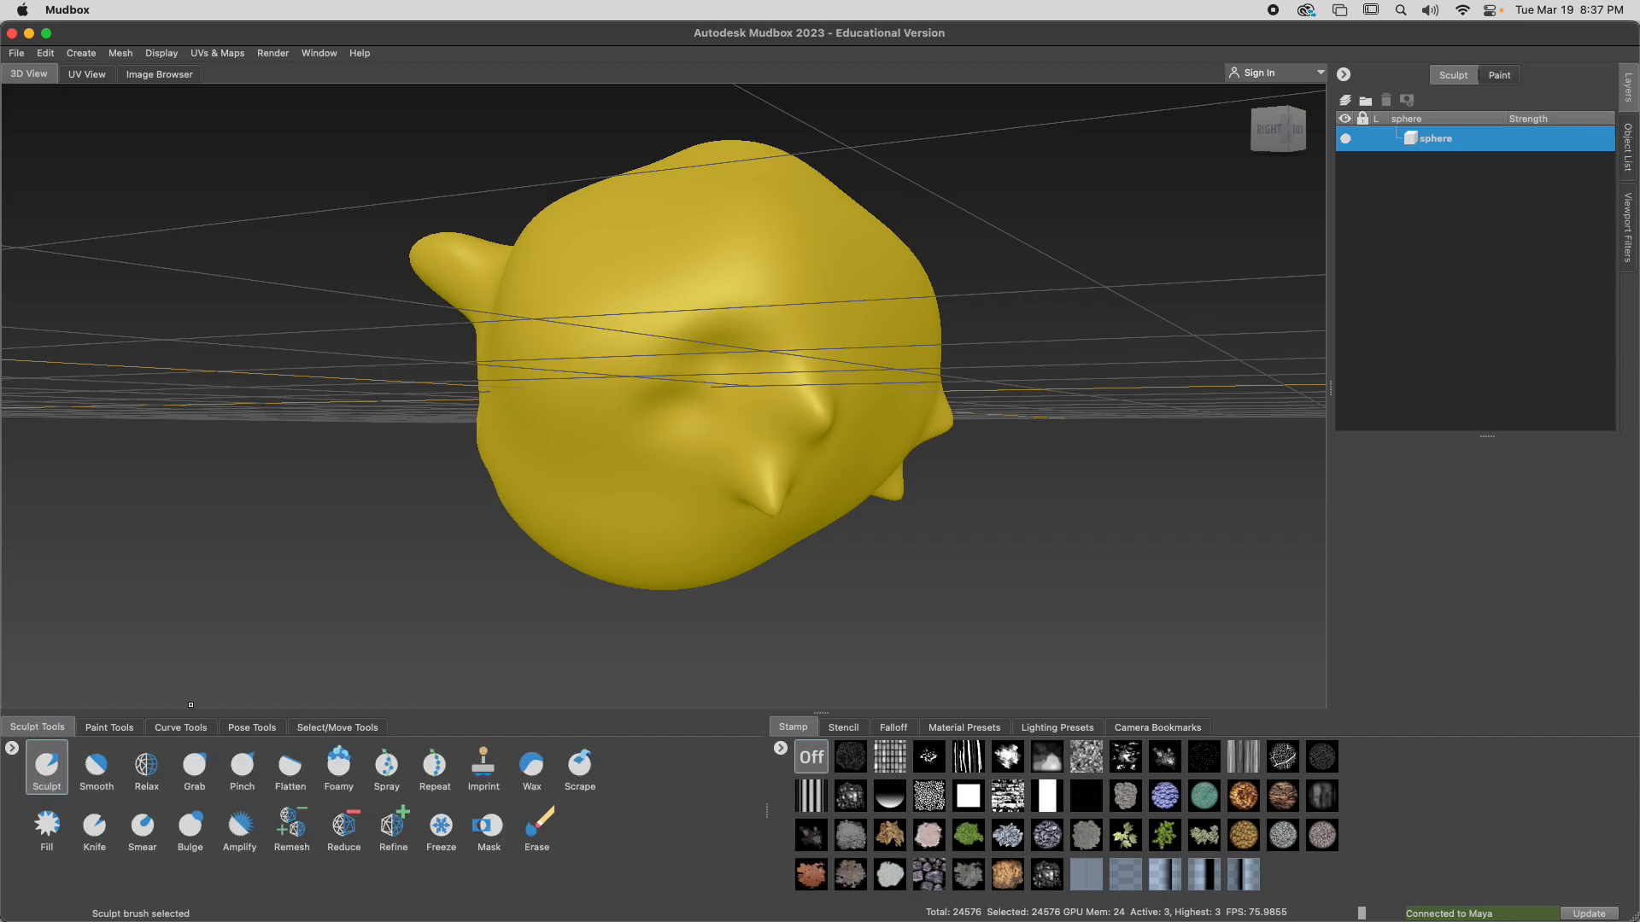
pyautogui.moveTo(797, 486)
pyautogui.keyDown('alt'); pyautogui.mouseDown()
pyautogui.moveTo(632, 406)
pyautogui.moveTo(604, 285)
pyautogui.moveTo(530, 307)
pyautogui.moveTo(597, 285)
pyautogui.moveTo(667, 351)
pyautogui.moveTo(688, 329)
pyautogui.moveTo(666, 362)
pyautogui.mouseUp(); pyautogui.keyUp('alt')
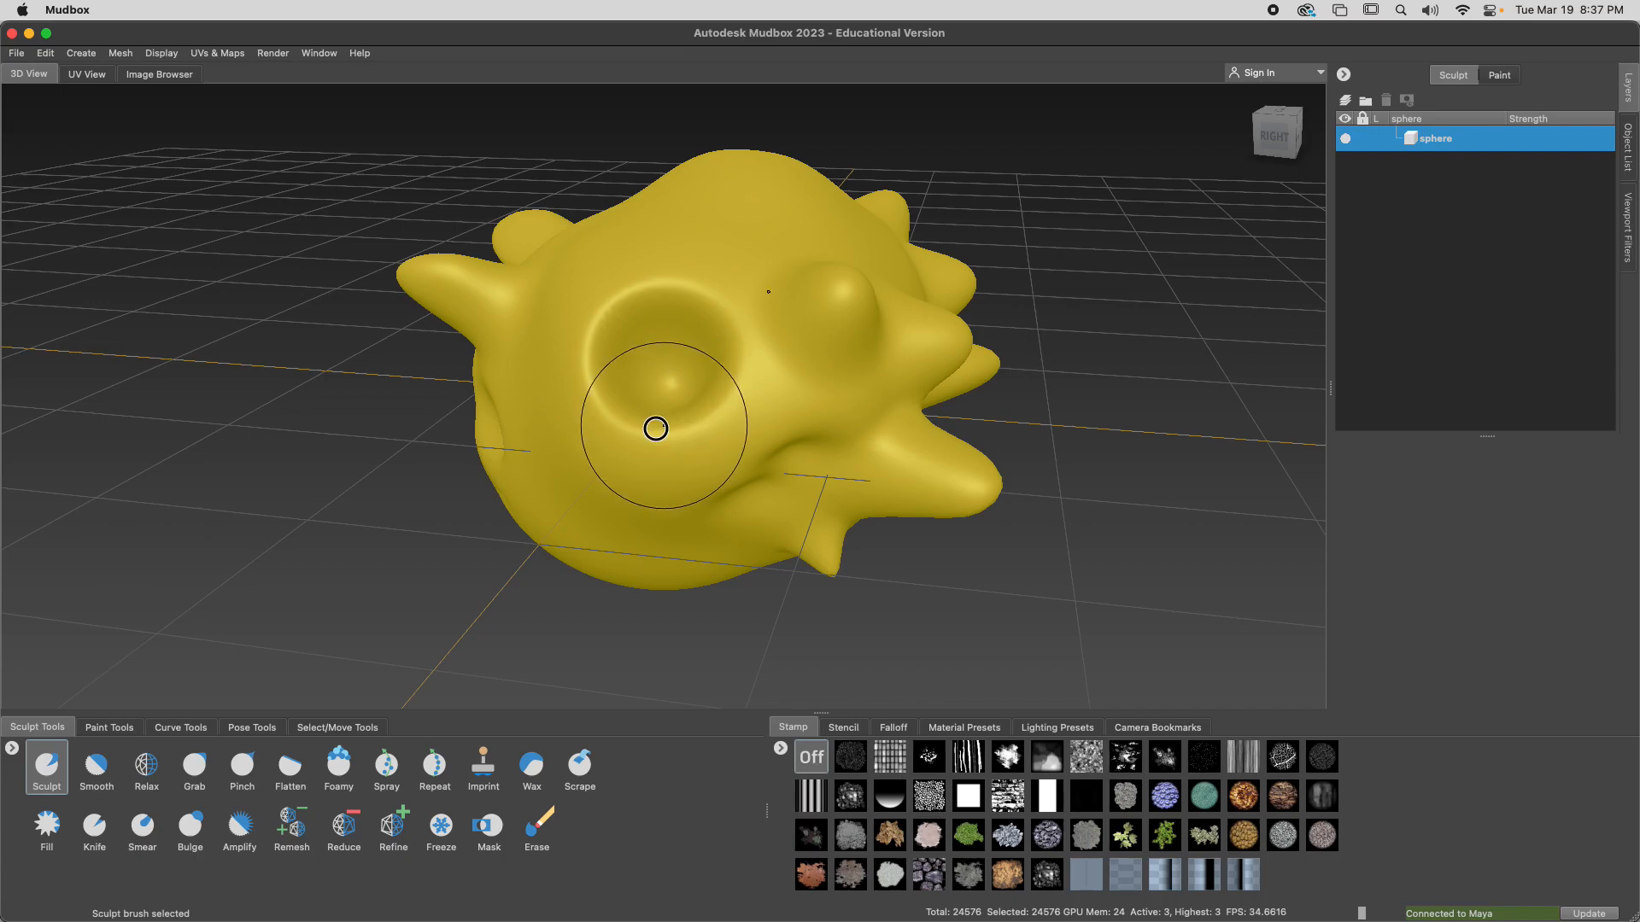
pyautogui.moveTo(586, 330)
pyautogui.keyDown('alt'); pyautogui.mouseDown()
pyautogui.moveTo(669, 330)
pyautogui.moveTo(658, 384)
pyautogui.moveTo(722, 429)
pyautogui.moveTo(695, 476)
pyautogui.moveTo(751, 494)
pyautogui.moveTo(735, 534)
pyautogui.moveTo(751, 520)
pyautogui.moveTo(683, 527)
pyautogui.mouseUp(); pyautogui.keyUp('alt')
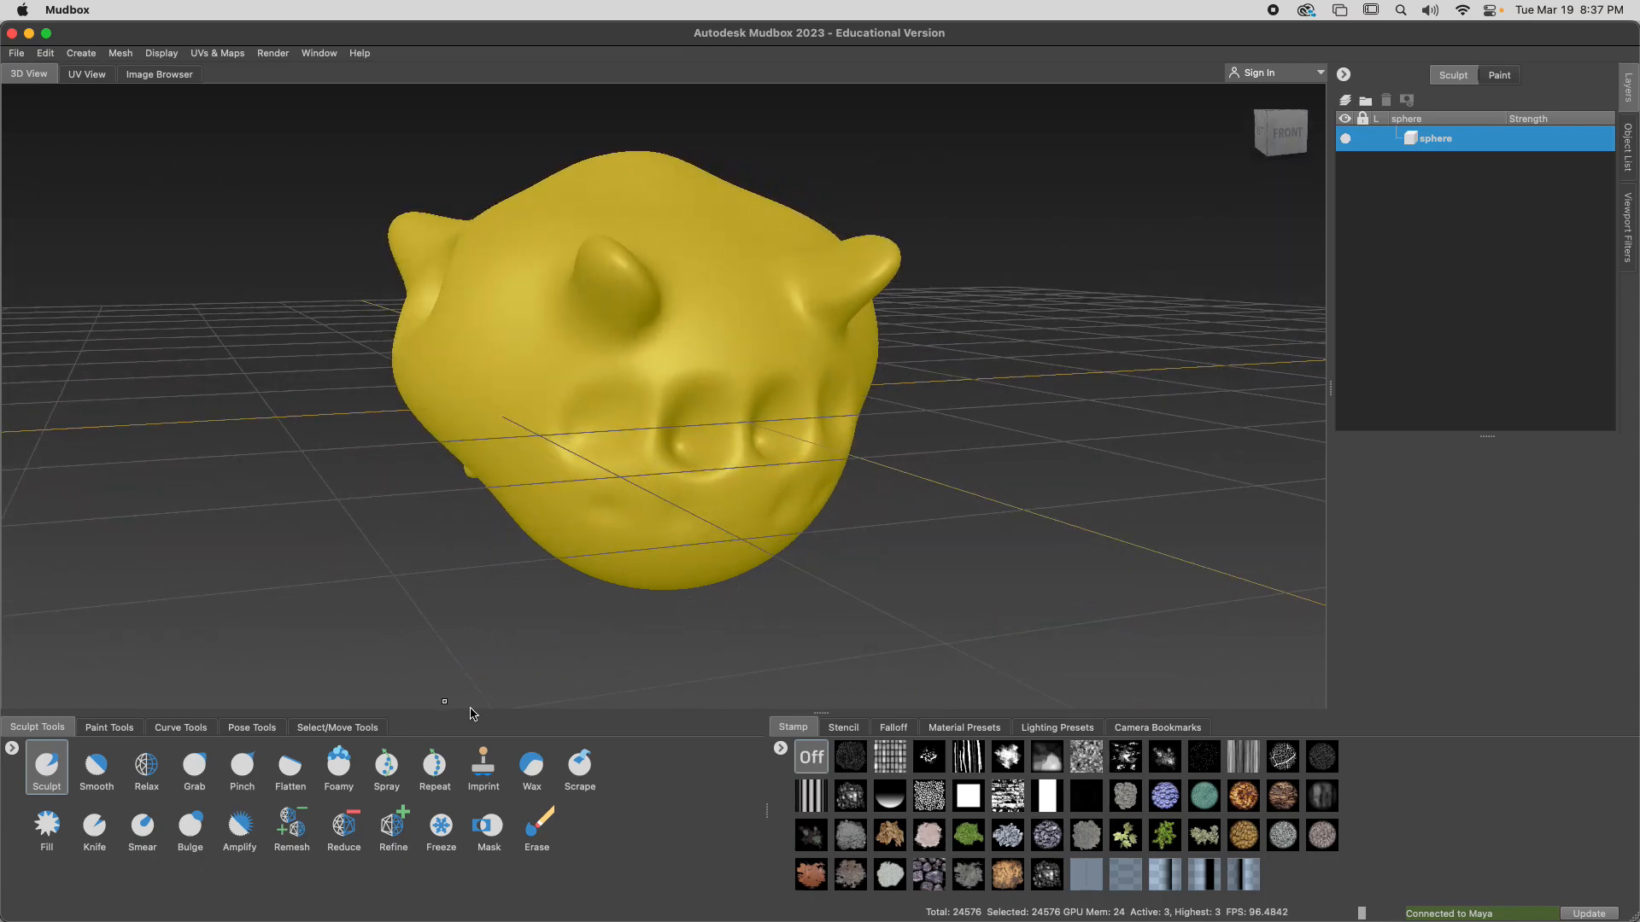
# Step the head mesh down through its subdivision levels to level 0, and back up to level 1
pyautogui.press('pagedown')
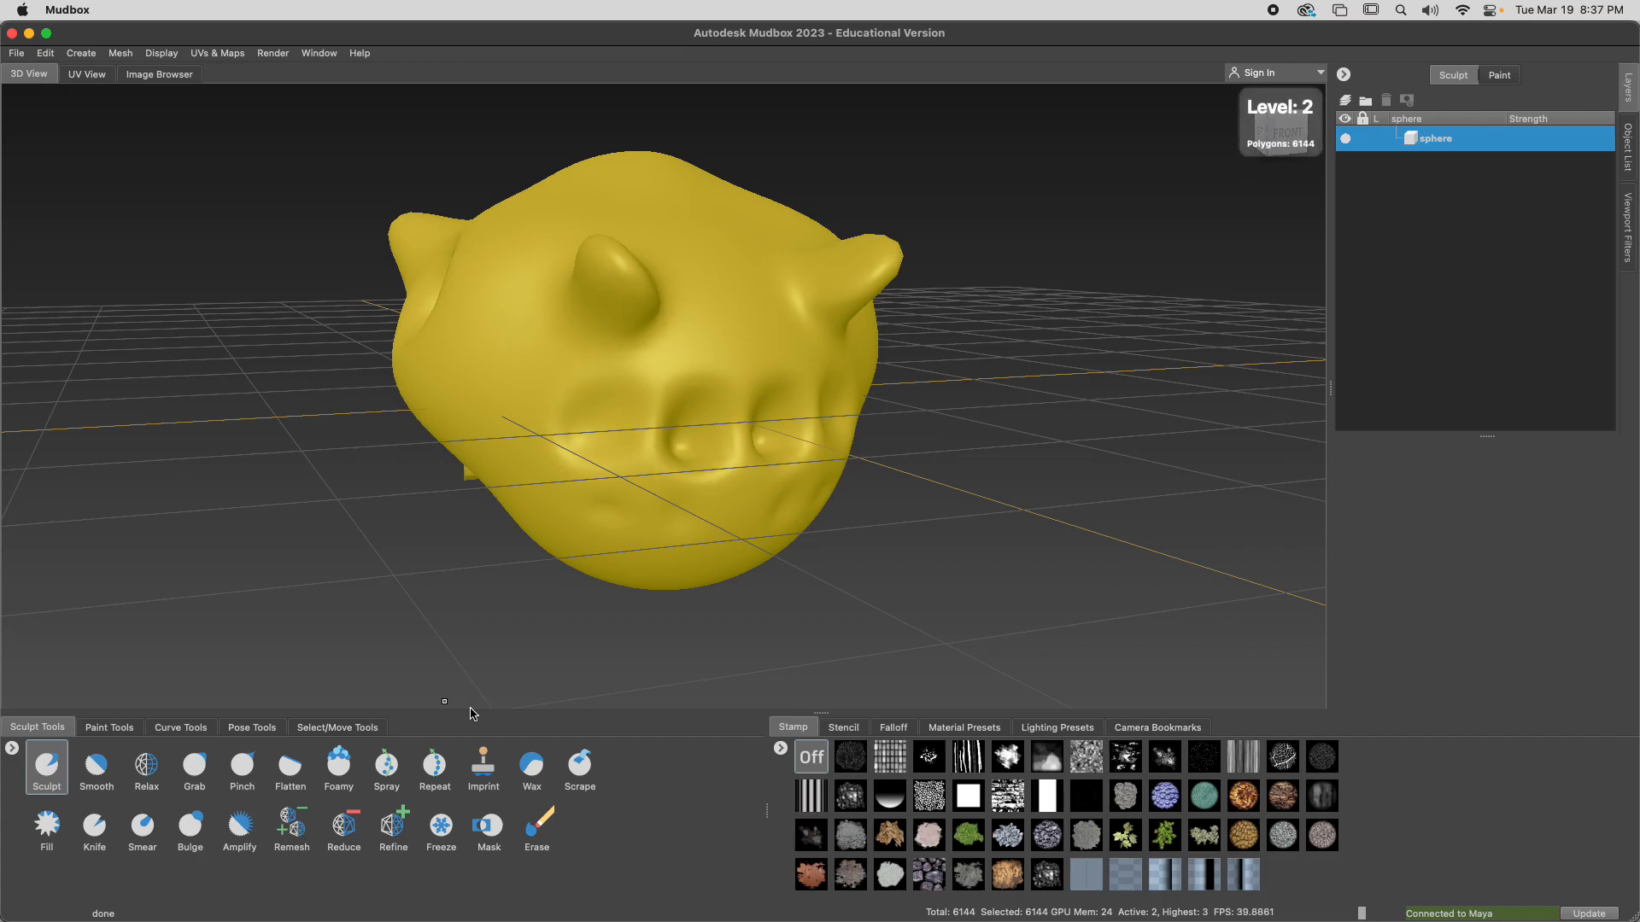
pyautogui.press('pagedown')
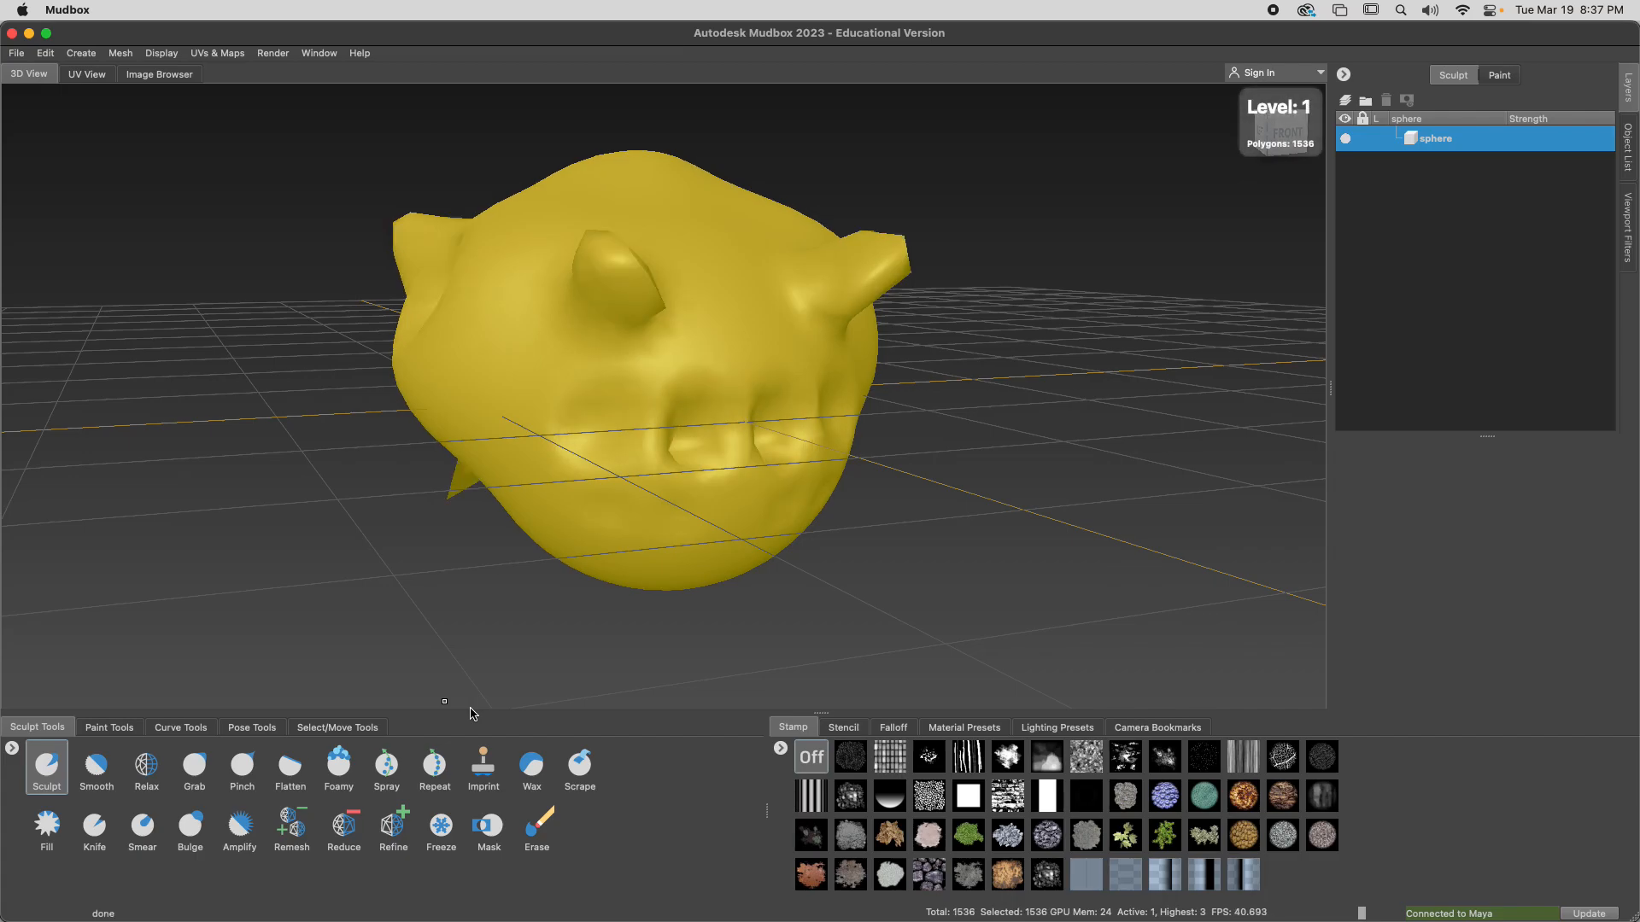
pyautogui.press('pagedown')
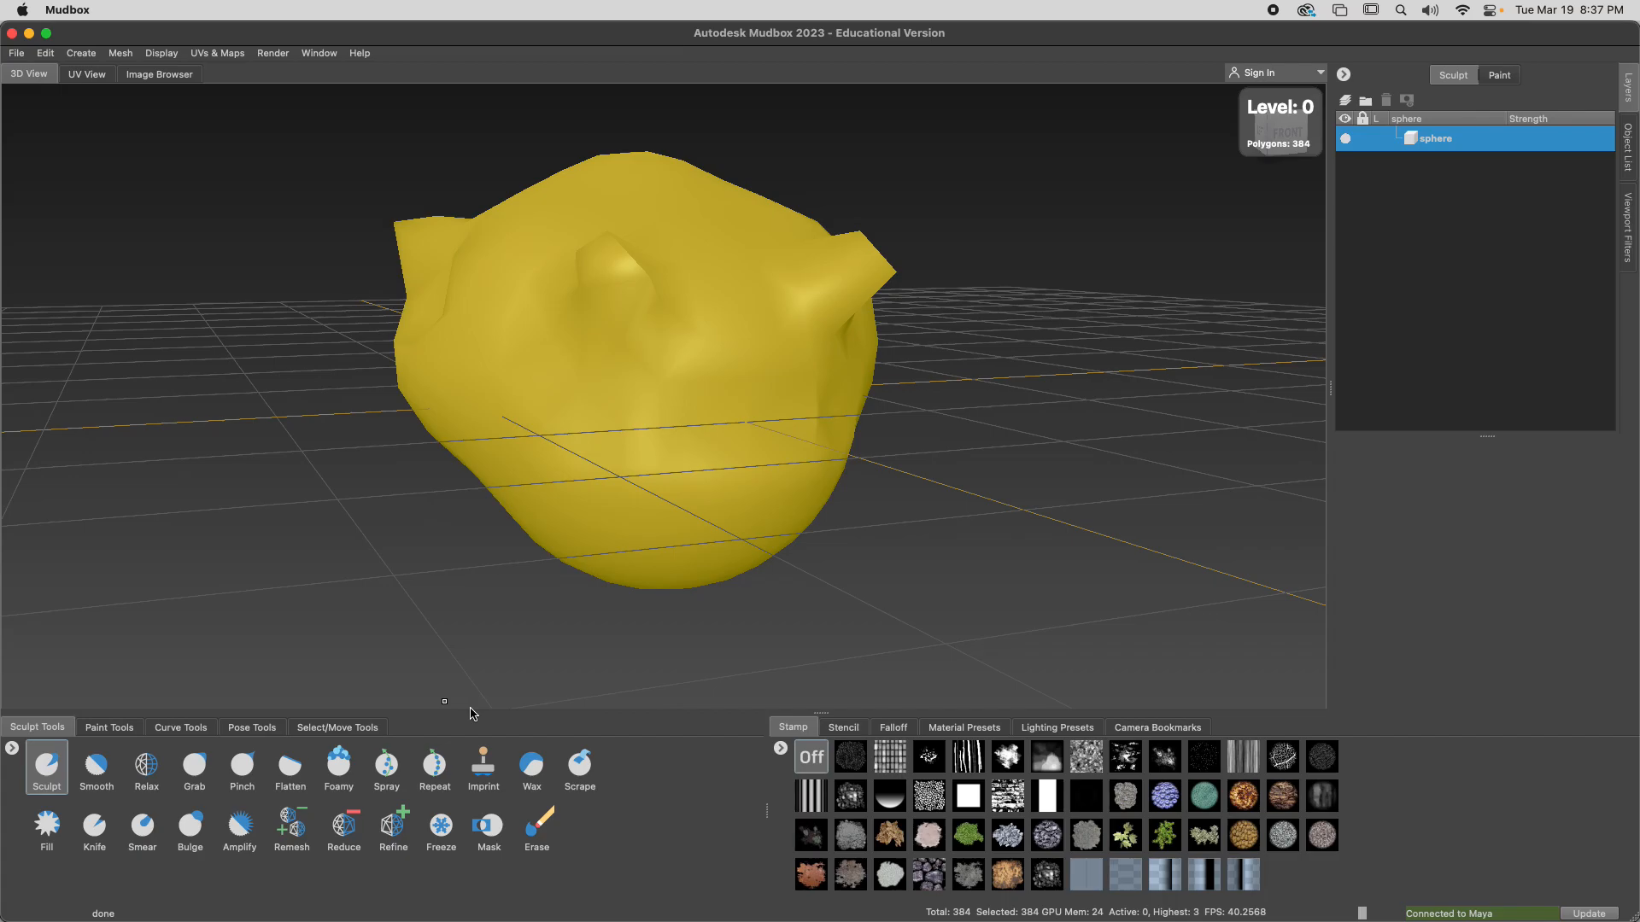
pyautogui.press('pageup')
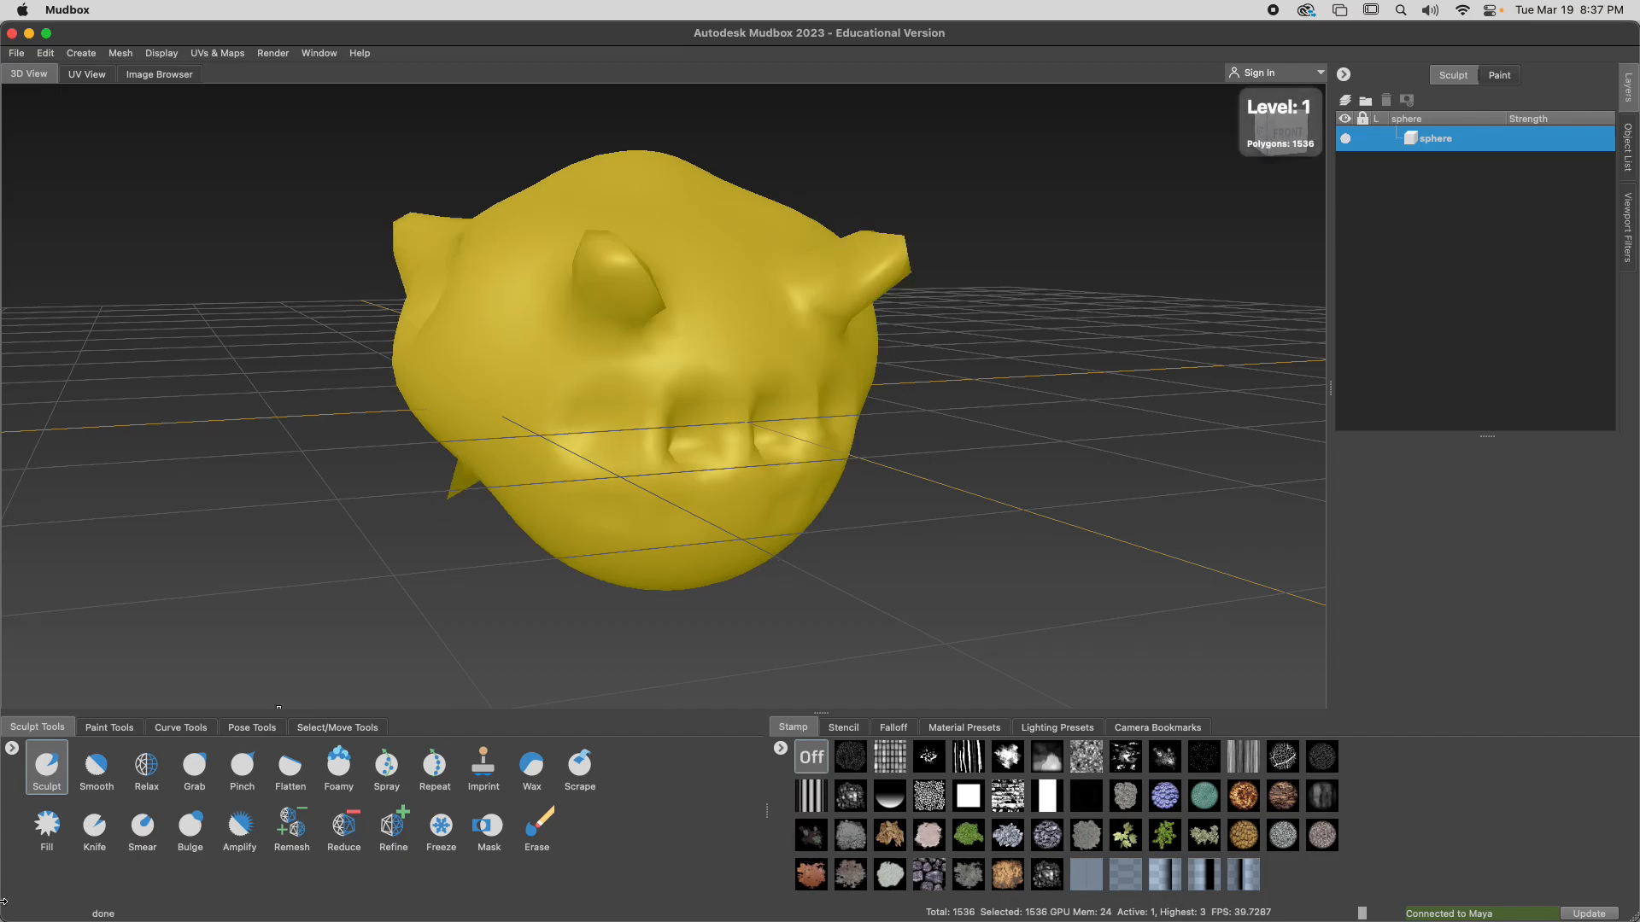
# In a new Chrome tab, search Google for "what can I use for page up and page down" and read the answer on alternatives
pyautogui.press('super+Tab')
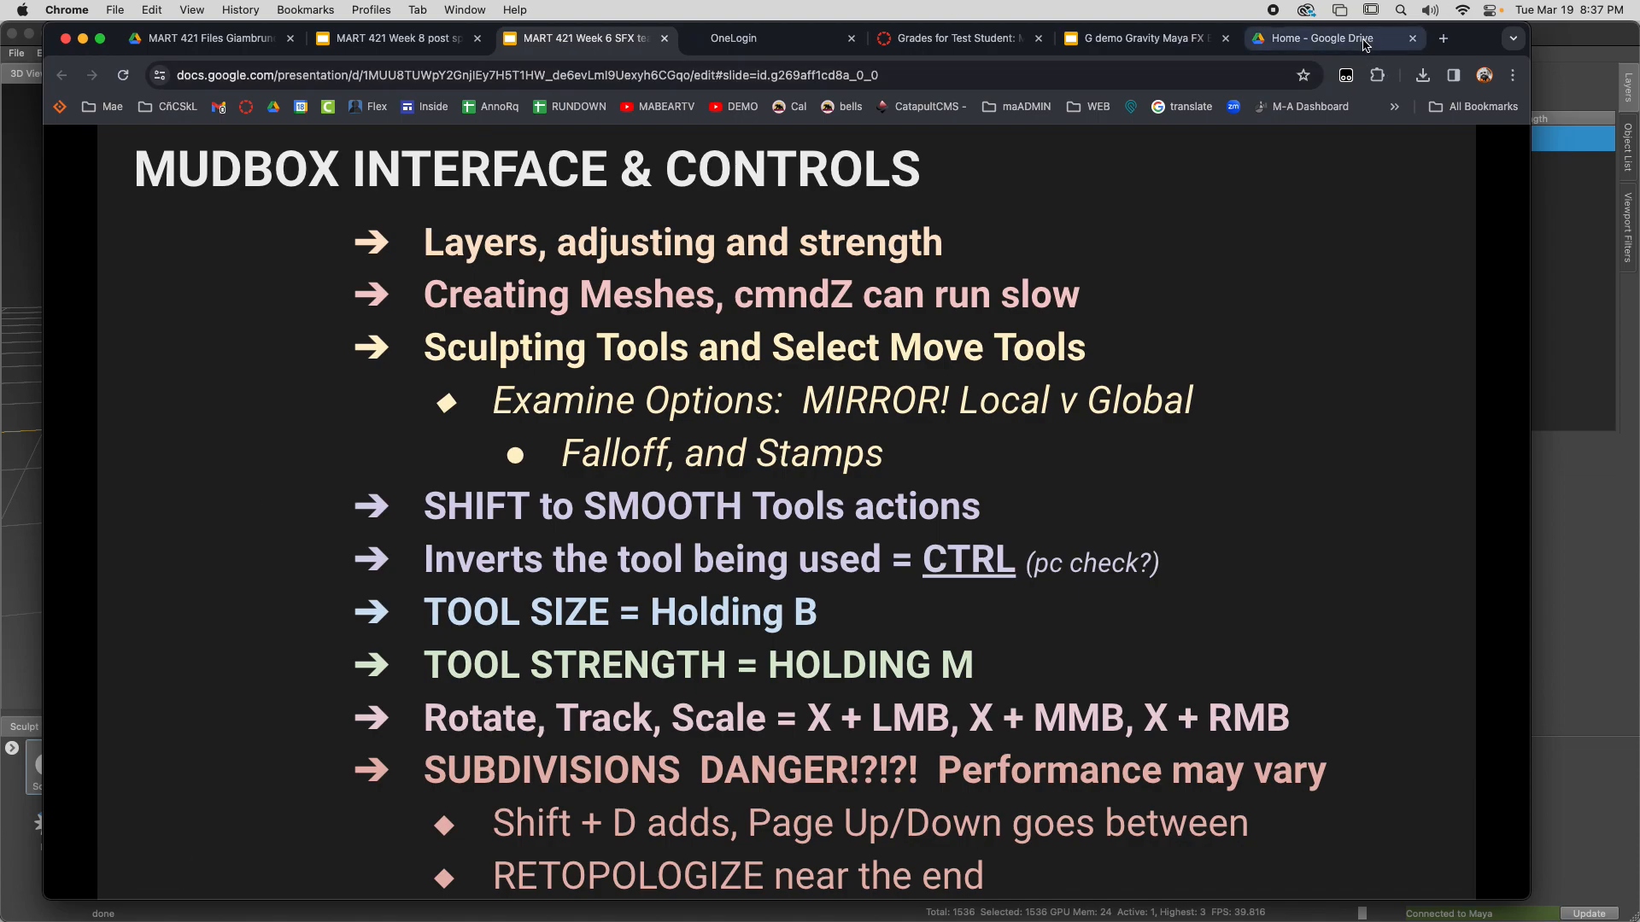
pyautogui.click(1443, 40)
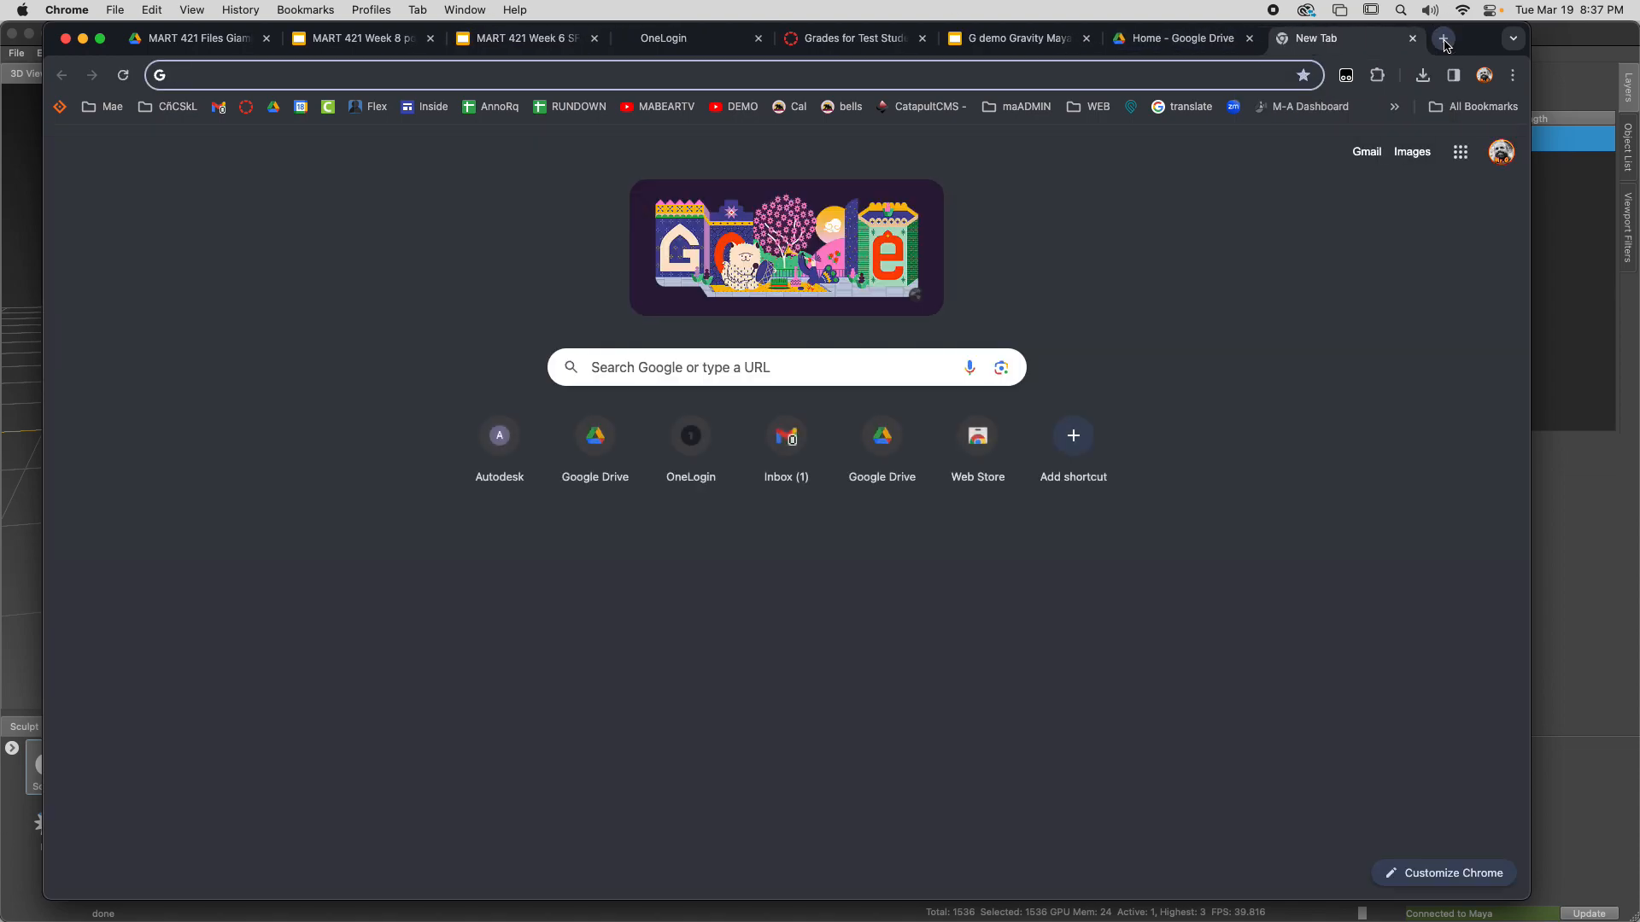
pyautogui.write('what ')
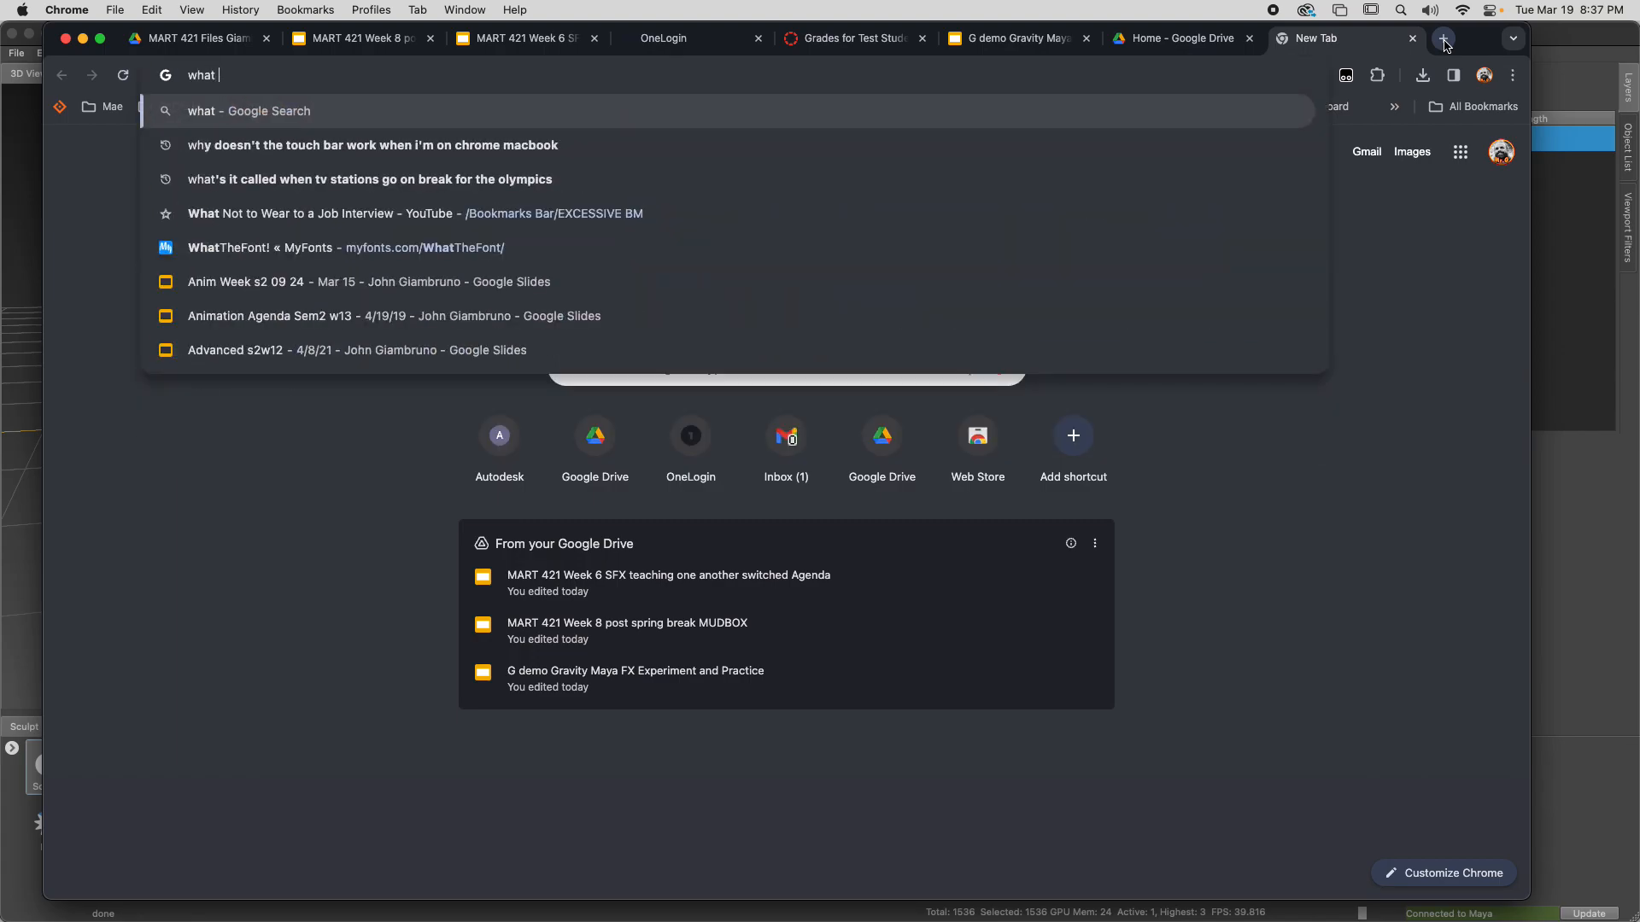
pyautogui.write('can I use fo')
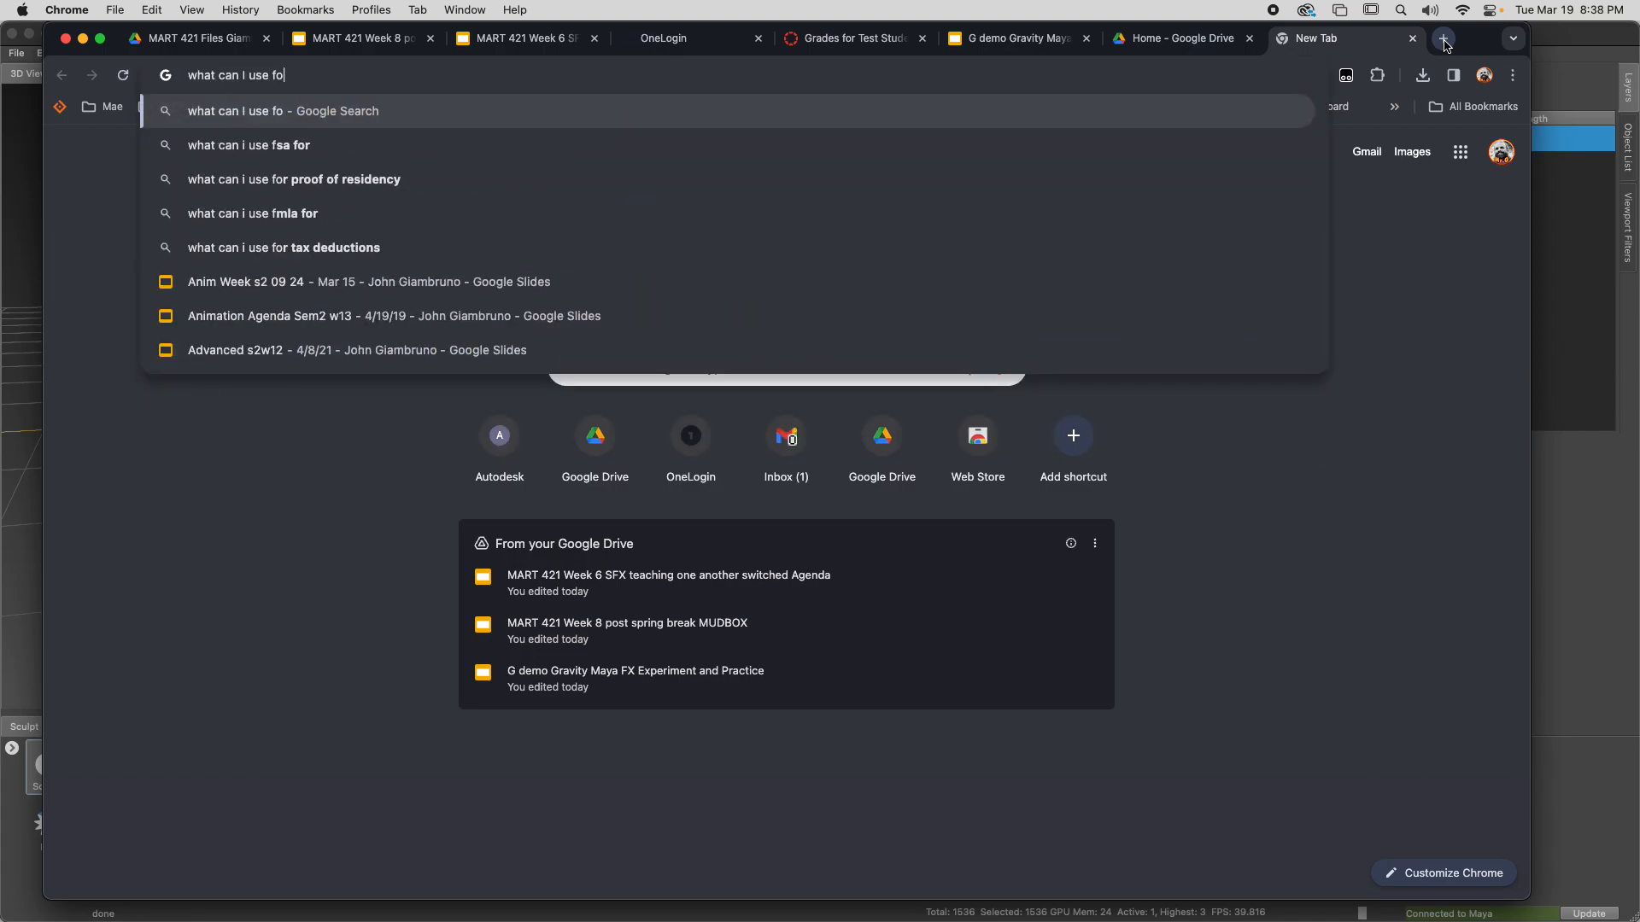
pyautogui.write('r page up and p')
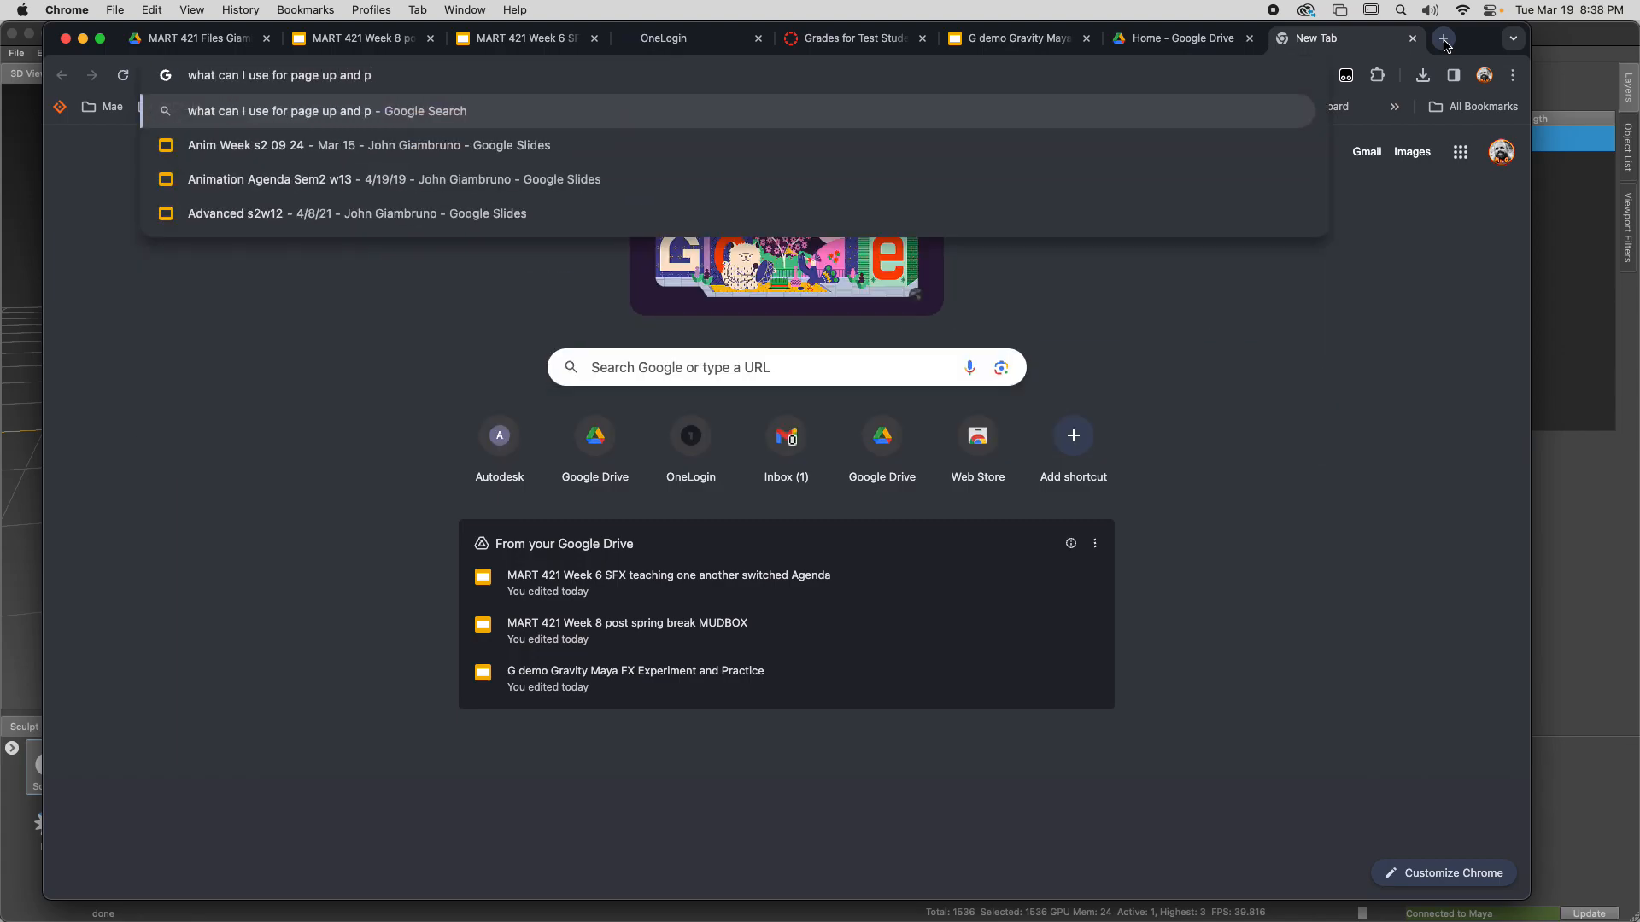
pyautogui.write('age down')
pyautogui.press('Return')
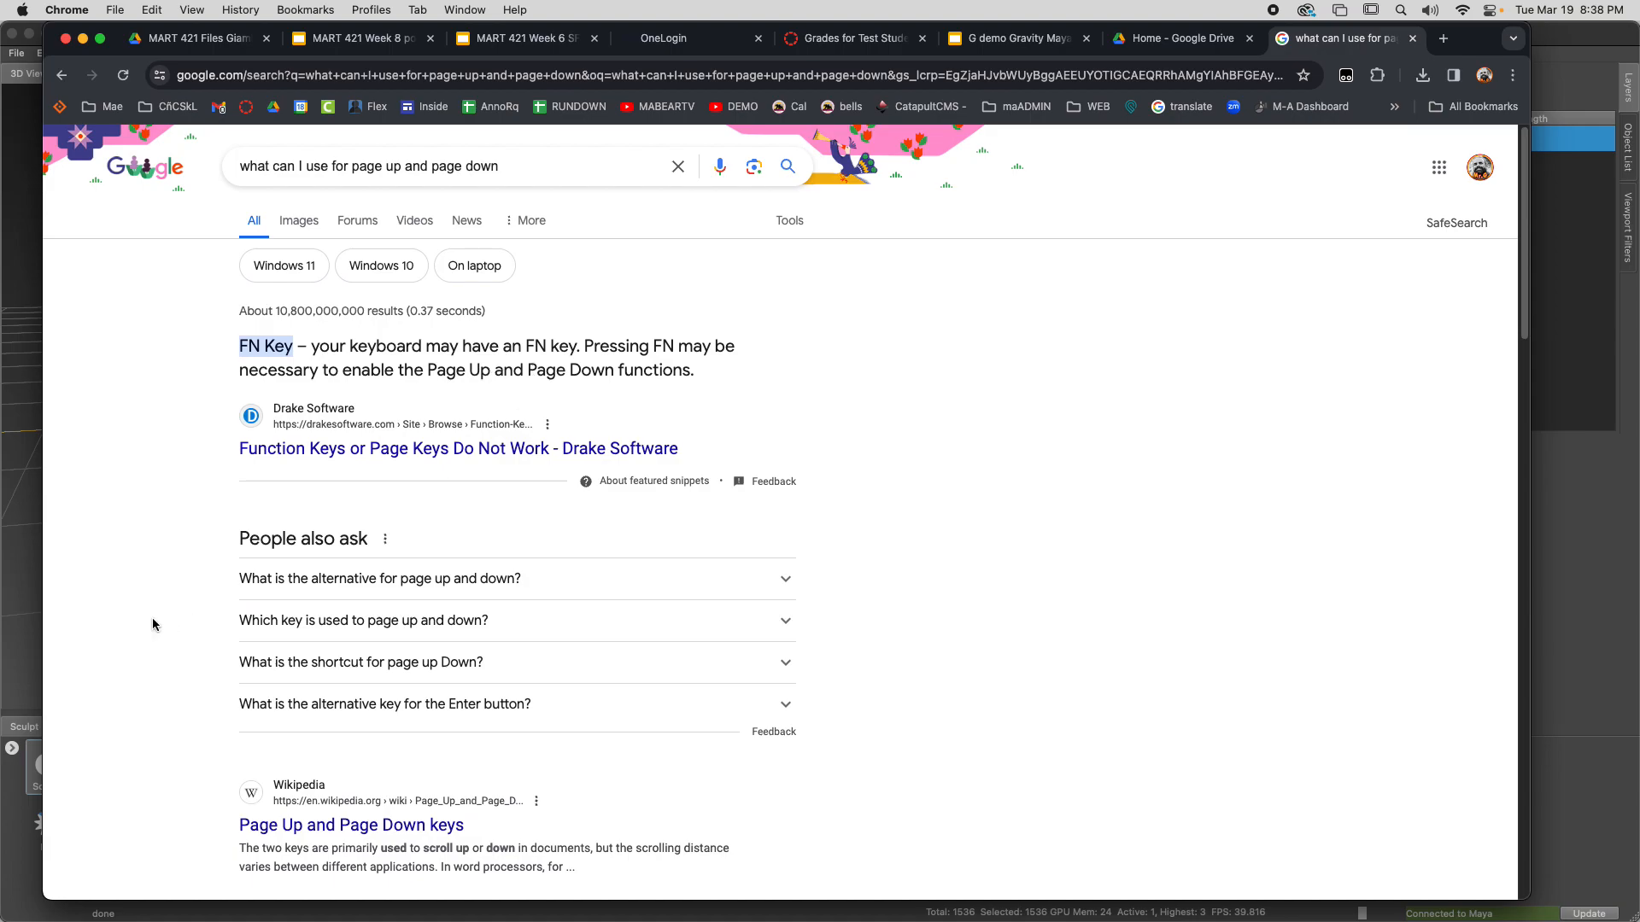
pyautogui.click(761, 578)
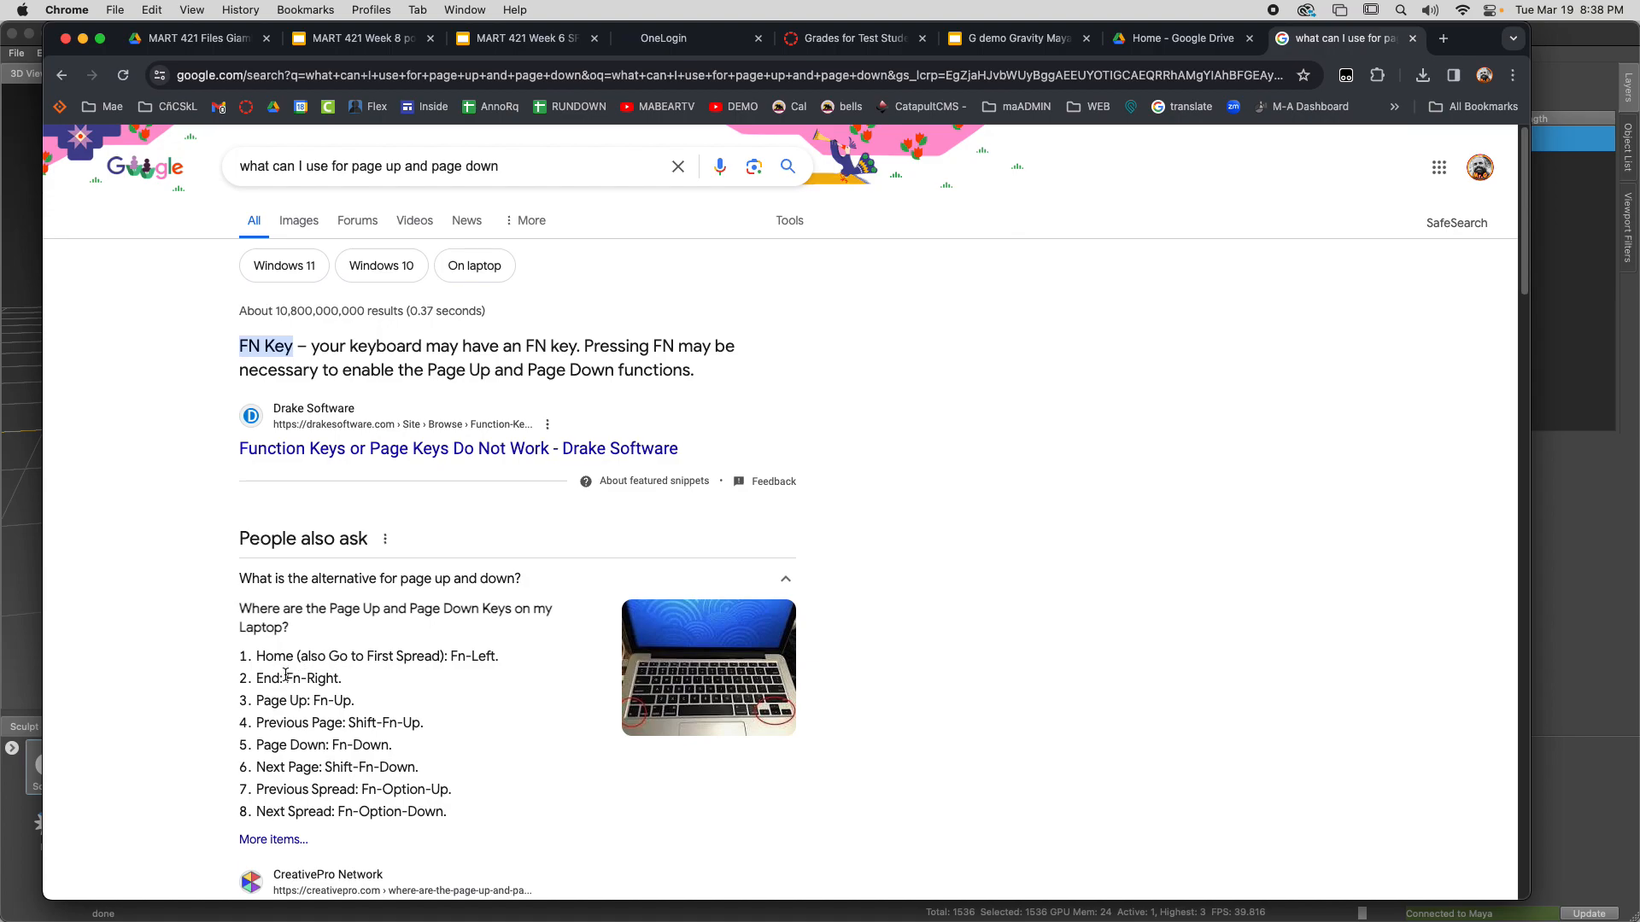
pyautogui.scroll(-1, 270, 740)
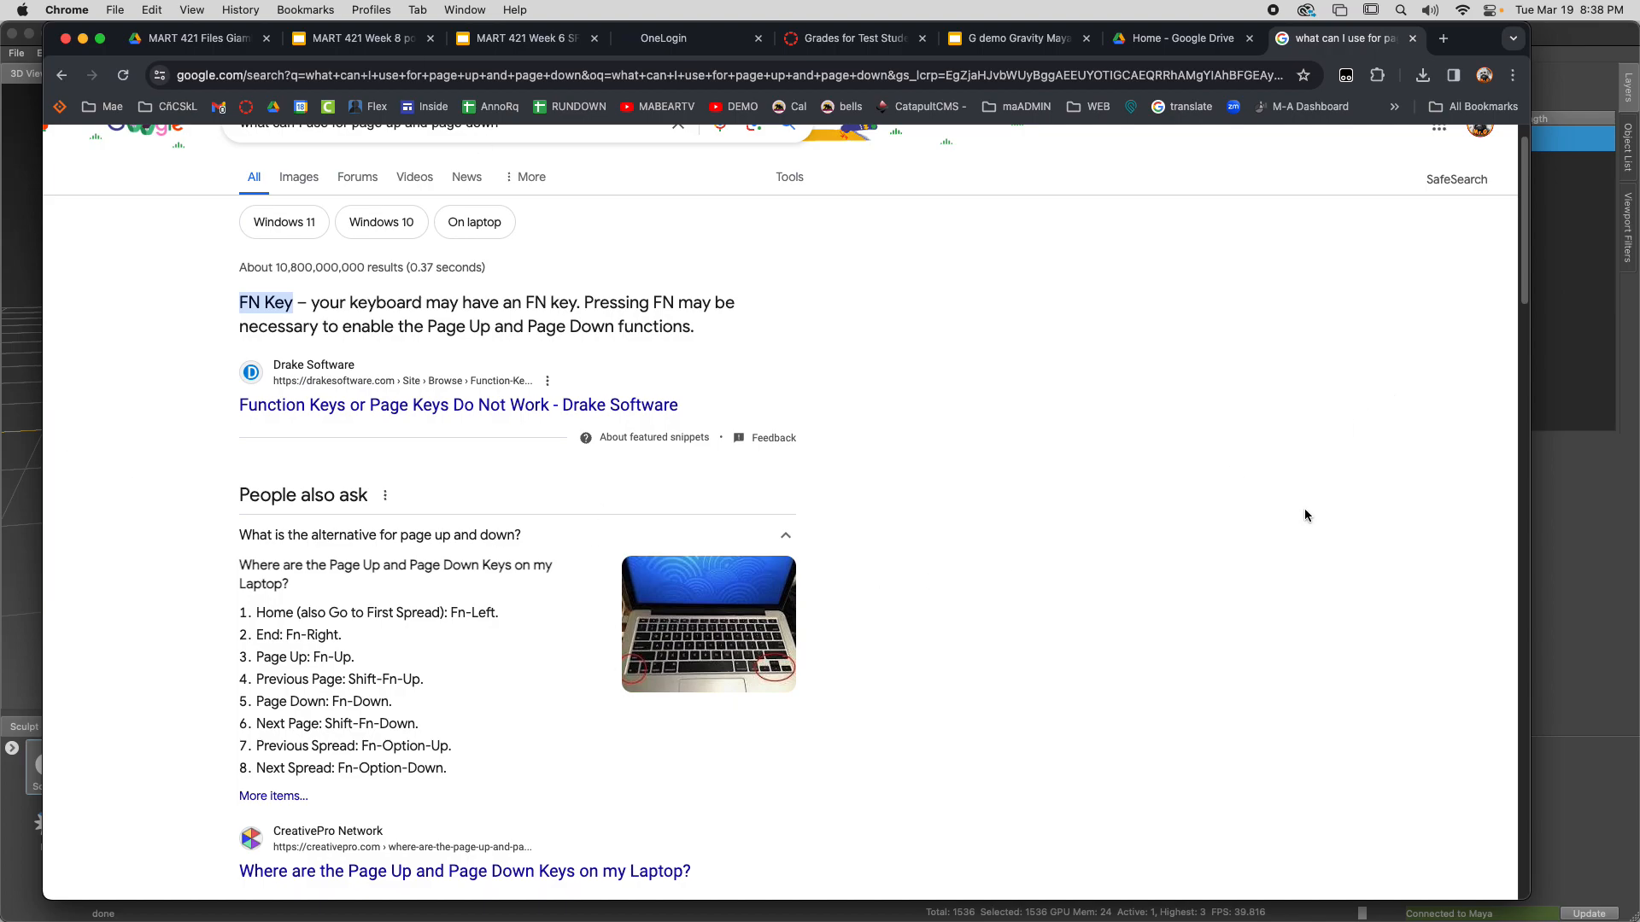
# Return to Mudbox and raise the head mesh to subdivision level 3
pyautogui.click(1562, 43)
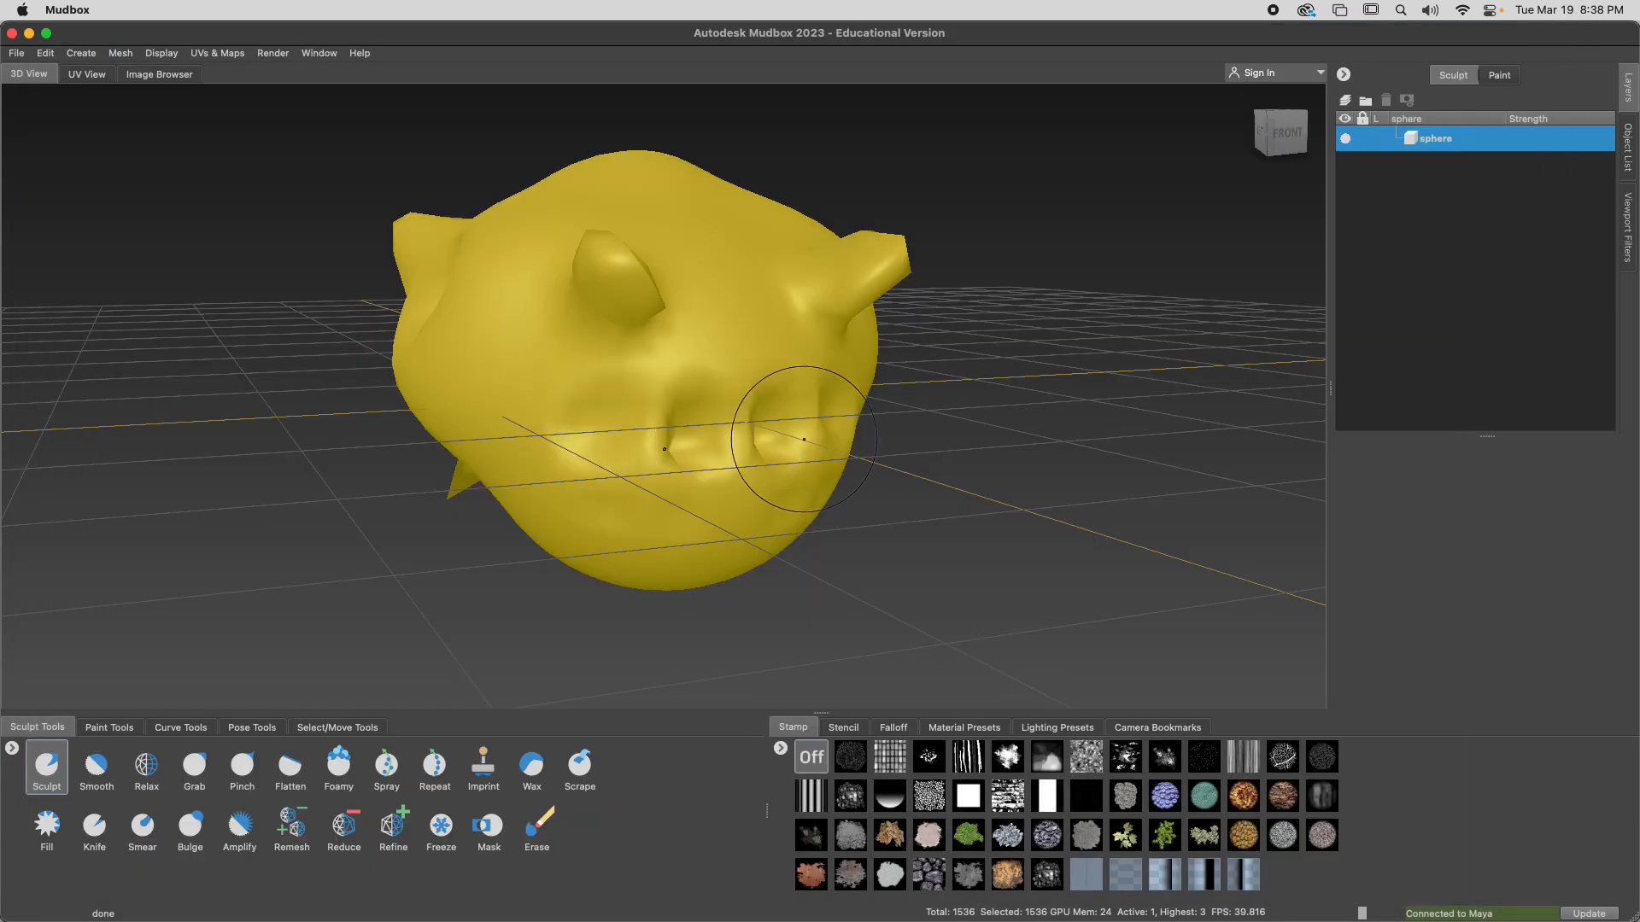
pyautogui.keyDown('alt'); pyautogui.moveTo(787, 437); pyautogui.dragTo(784, 436); pyautogui.keyUp('alt')
pyautogui.press('pageup')
pyautogui.press('pageup')
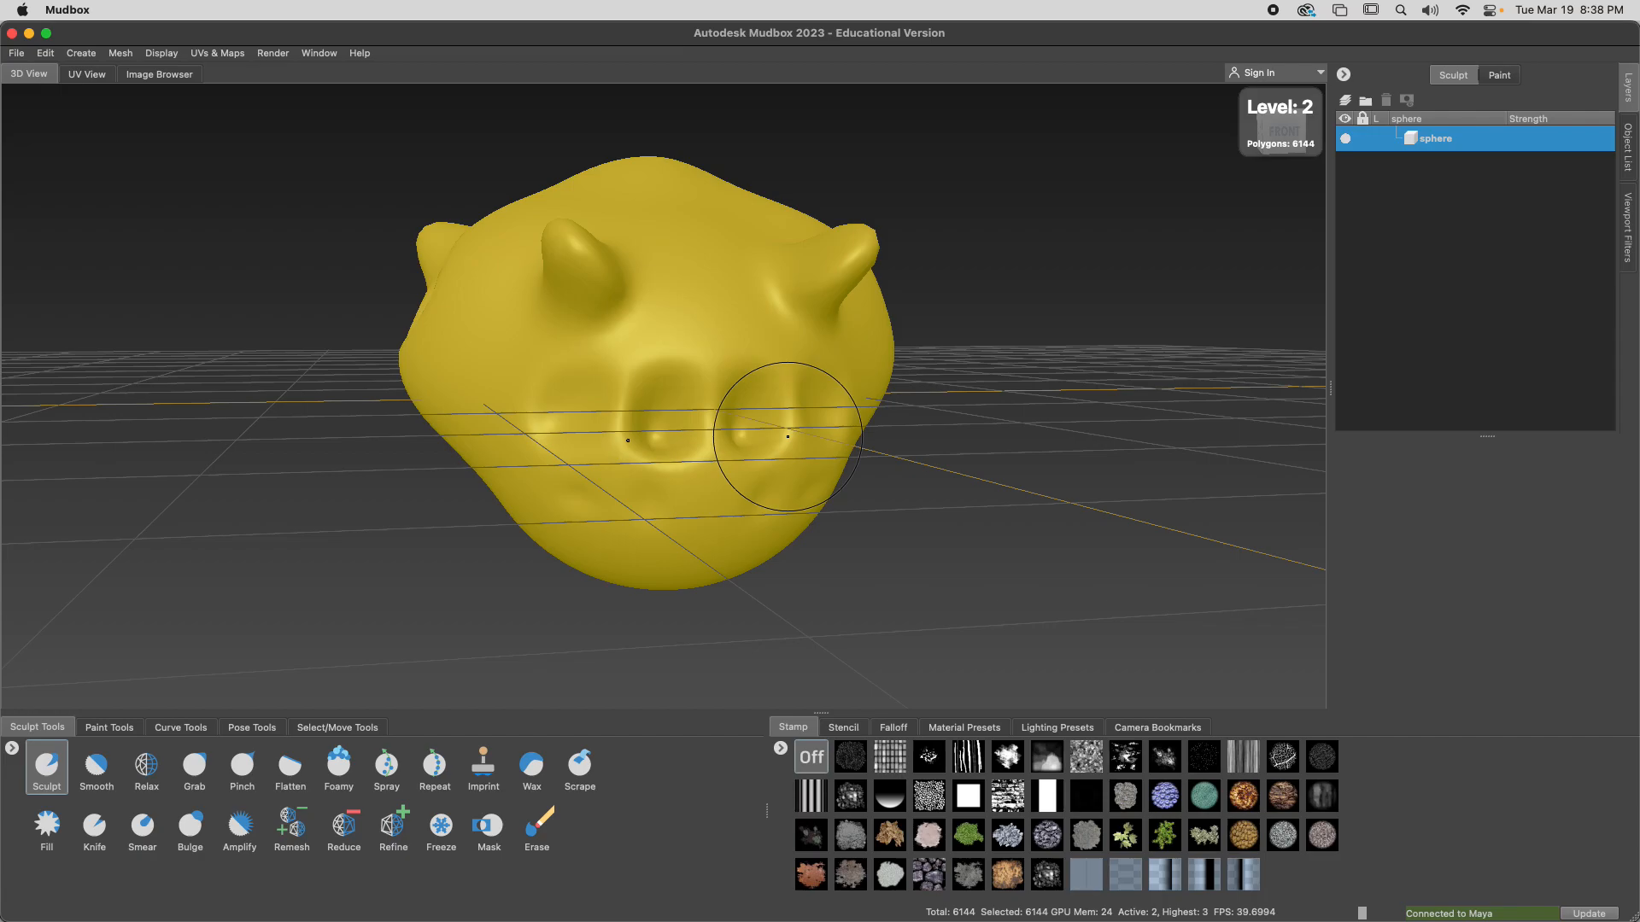
pyautogui.keyDown('alt'); pyautogui.moveTo(794, 428); pyautogui.dragTo(761, 434); pyautogui.keyUp('alt')
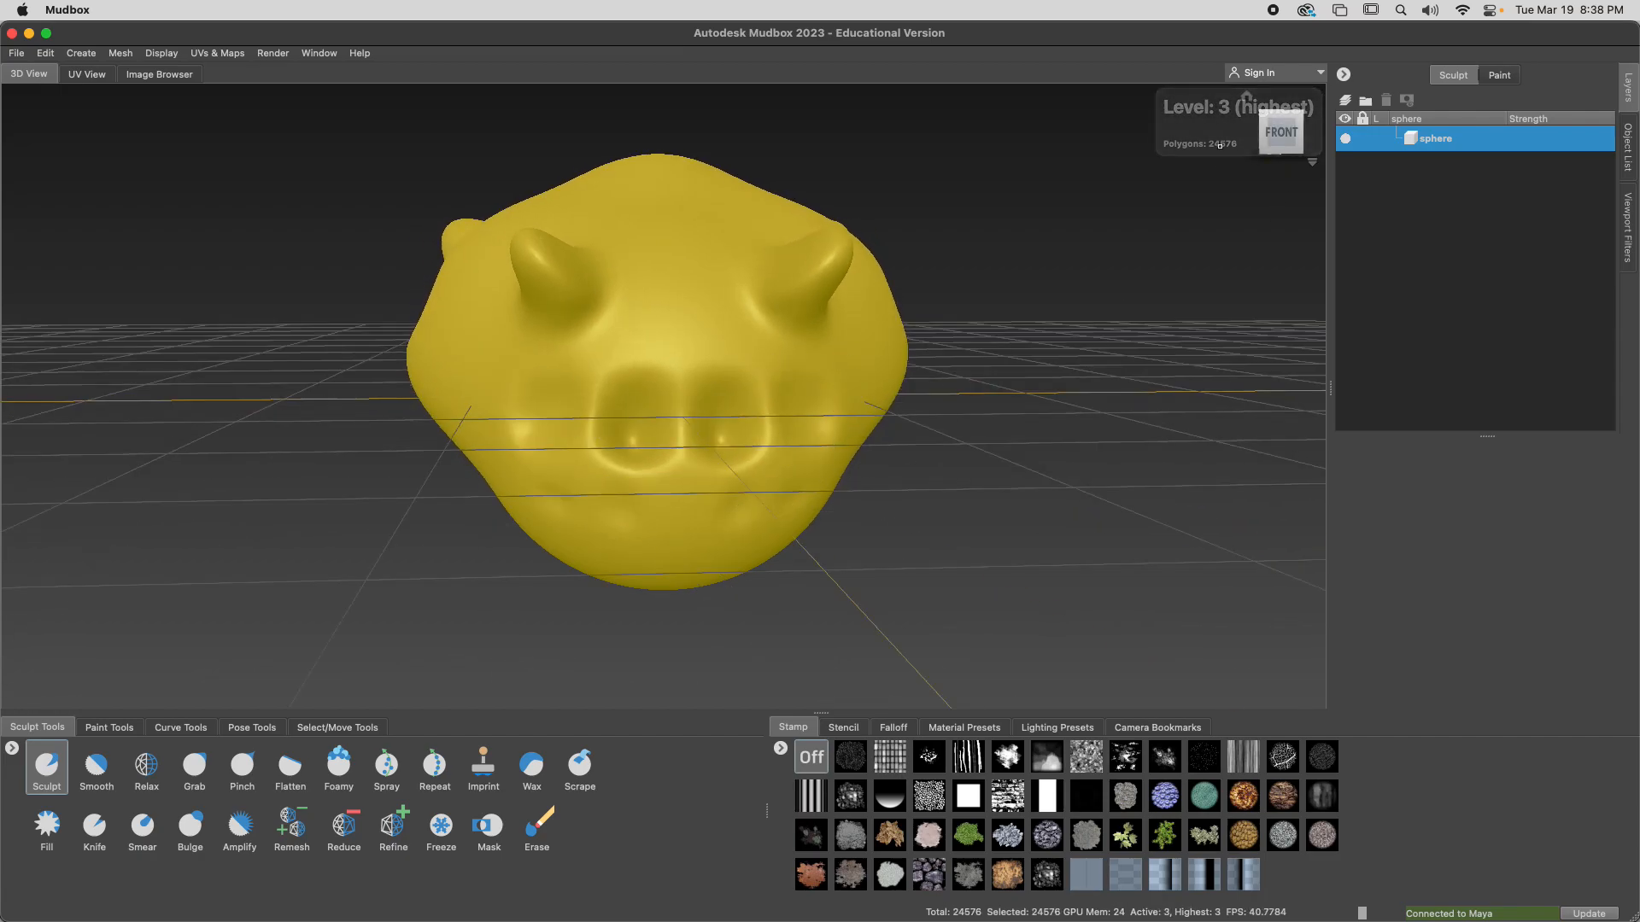
# Lower the head mesh to subdivision level 1, and bring it back up to level 3
pyautogui.press('pagedown')
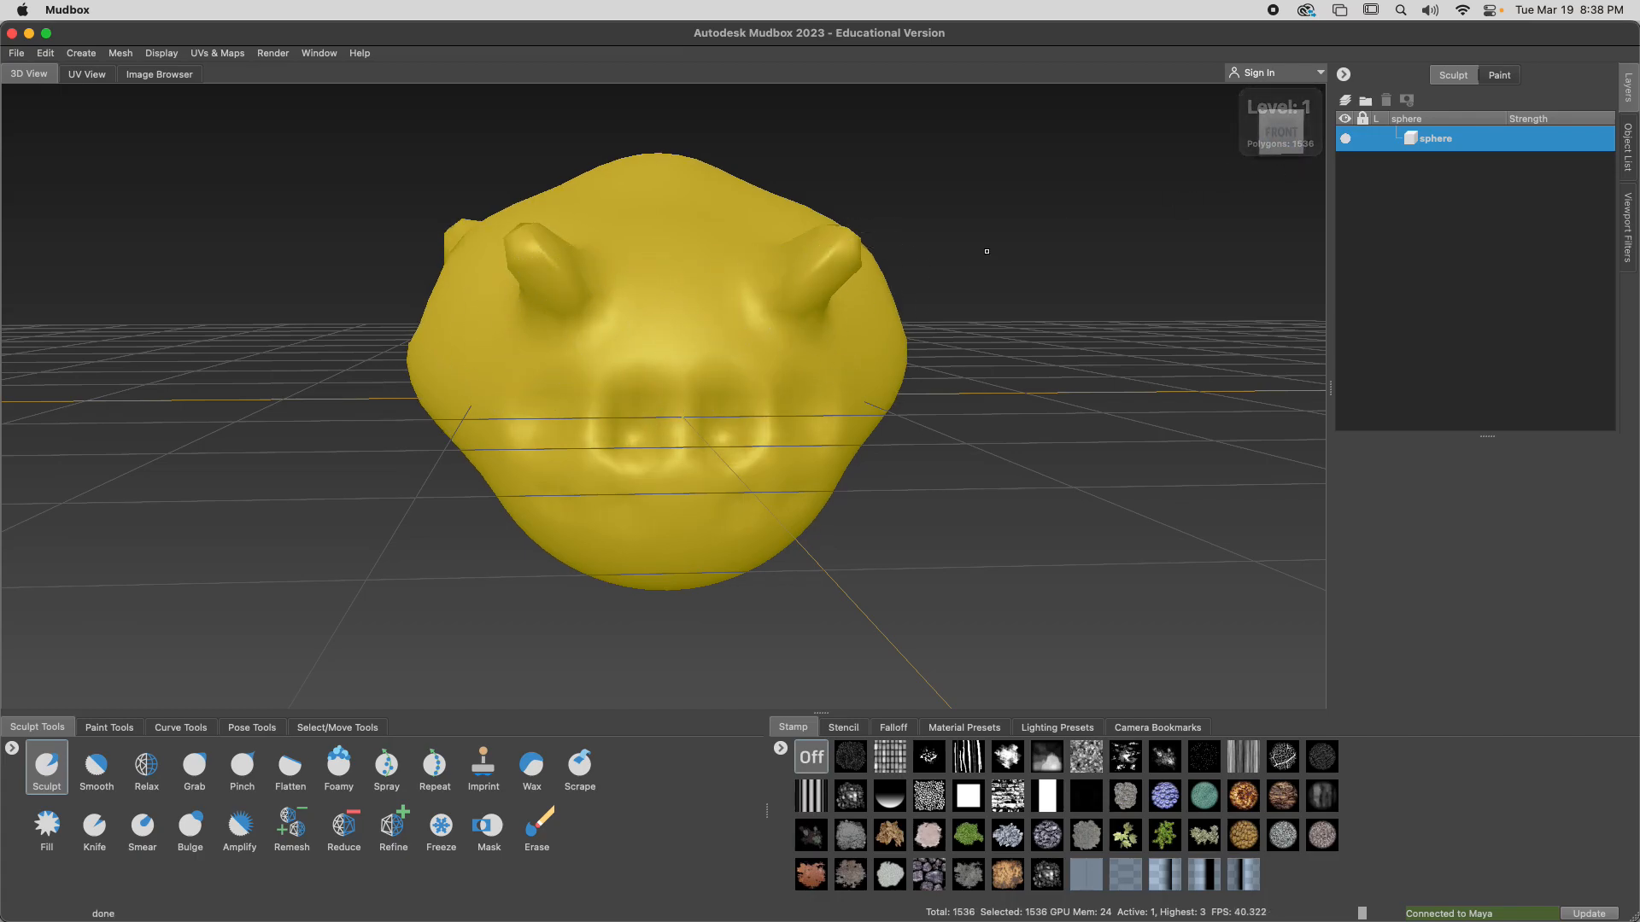
pyautogui.press('pageup')
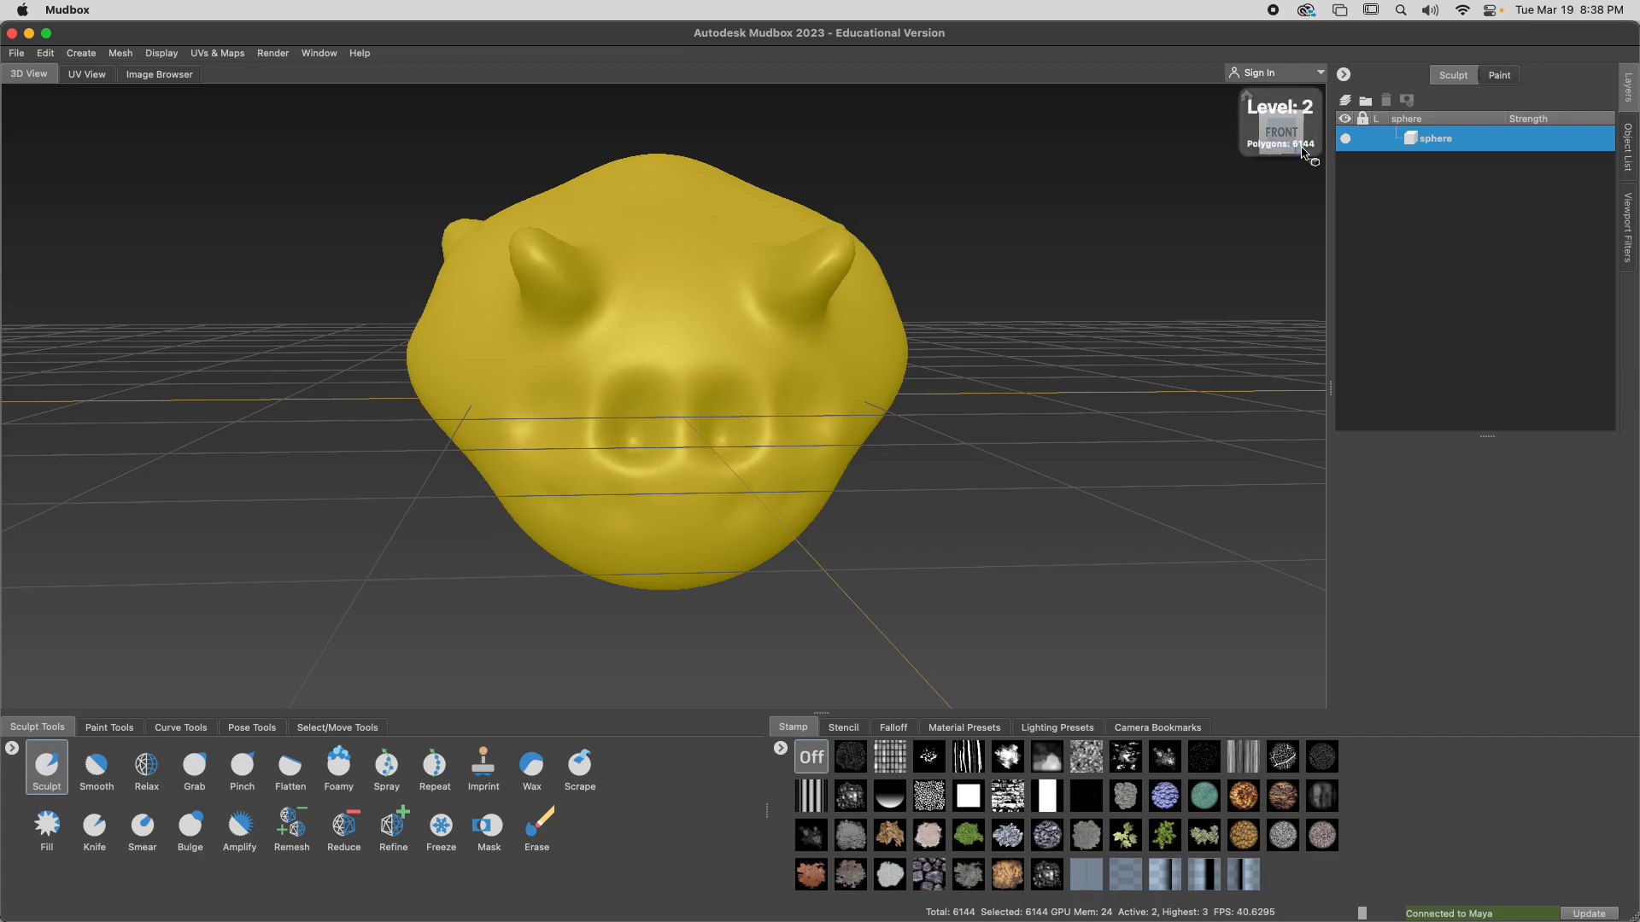
pyautogui.press('pageup')
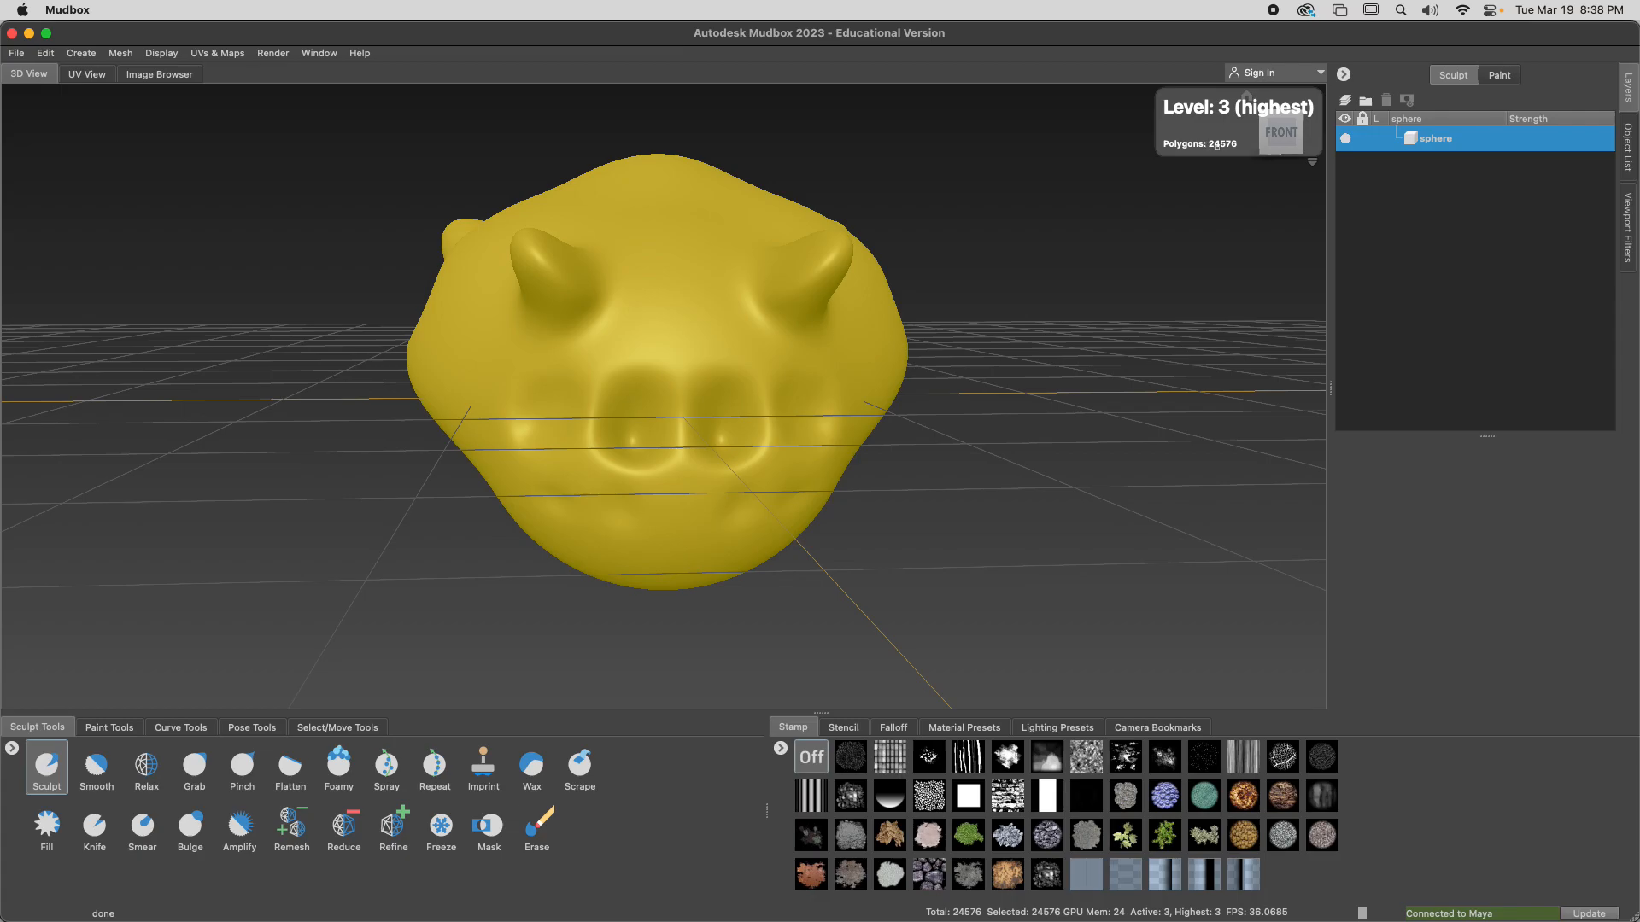
# Review the Mudbox Interface & Controls slide in Chrome, and return to Mudbox
pyautogui.moveTo(982, 355)
pyautogui.keyDown('alt'); pyautogui.mouseDown()
pyautogui.moveTo(790, 355)
pyautogui.moveTo(670, 304)
pyautogui.moveTo(812, 370)
pyautogui.moveTo(1231, 337)
pyautogui.mouseUp(); pyautogui.keyUp('alt')
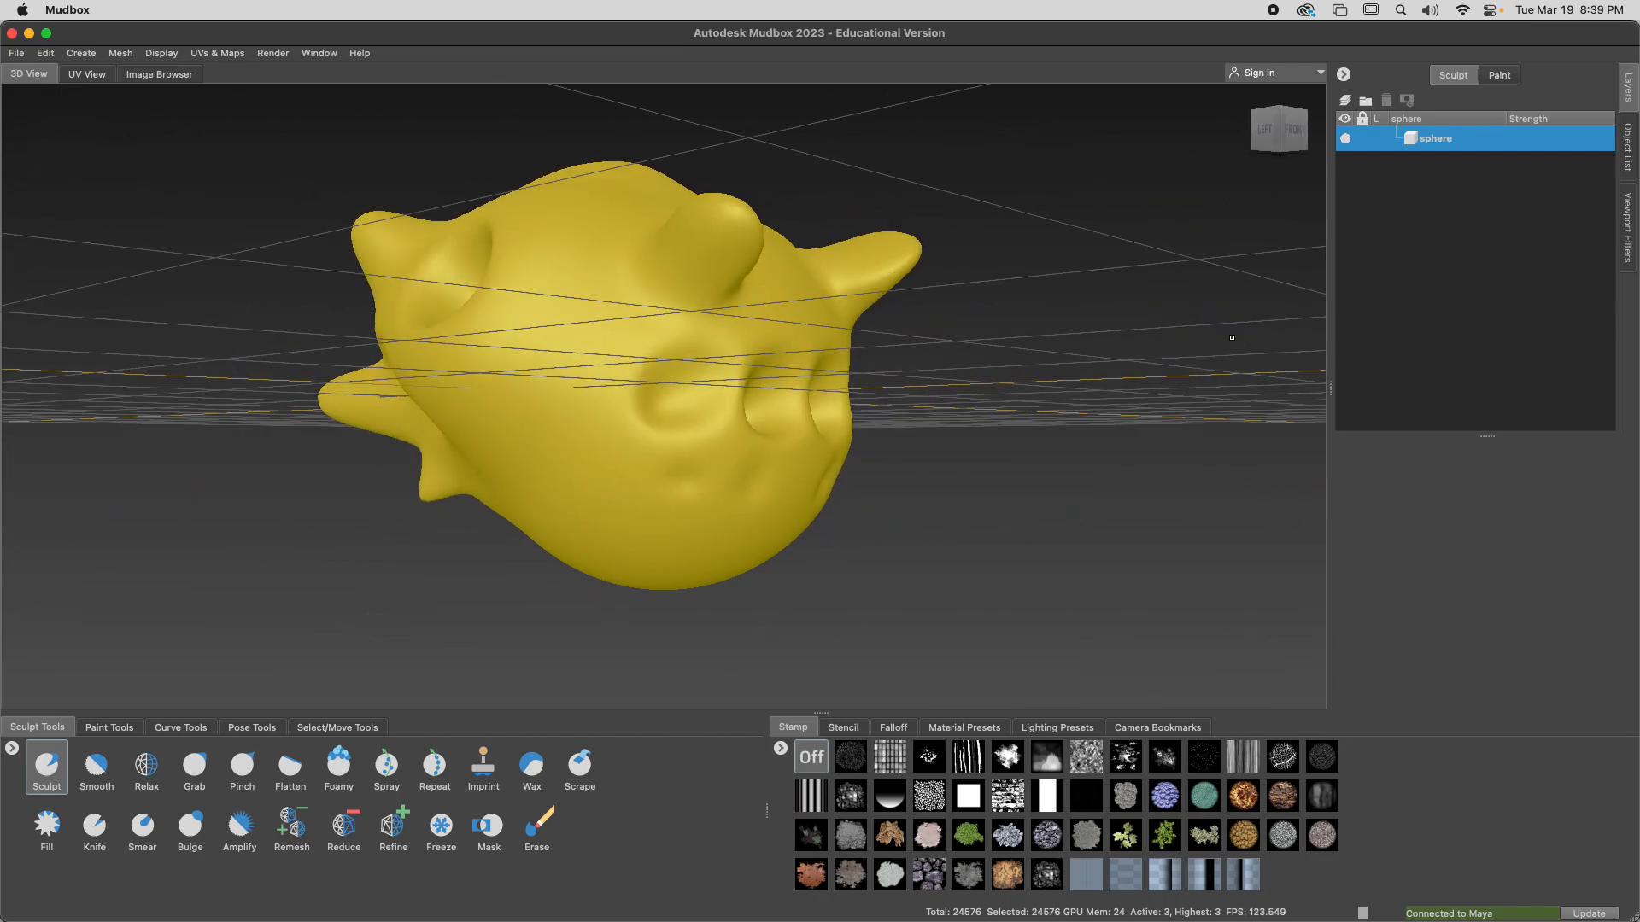
pyautogui.keyDown('alt'); pyautogui.moveTo(705, 501); pyautogui.dragTo(671, 510); pyautogui.keyUp('alt')
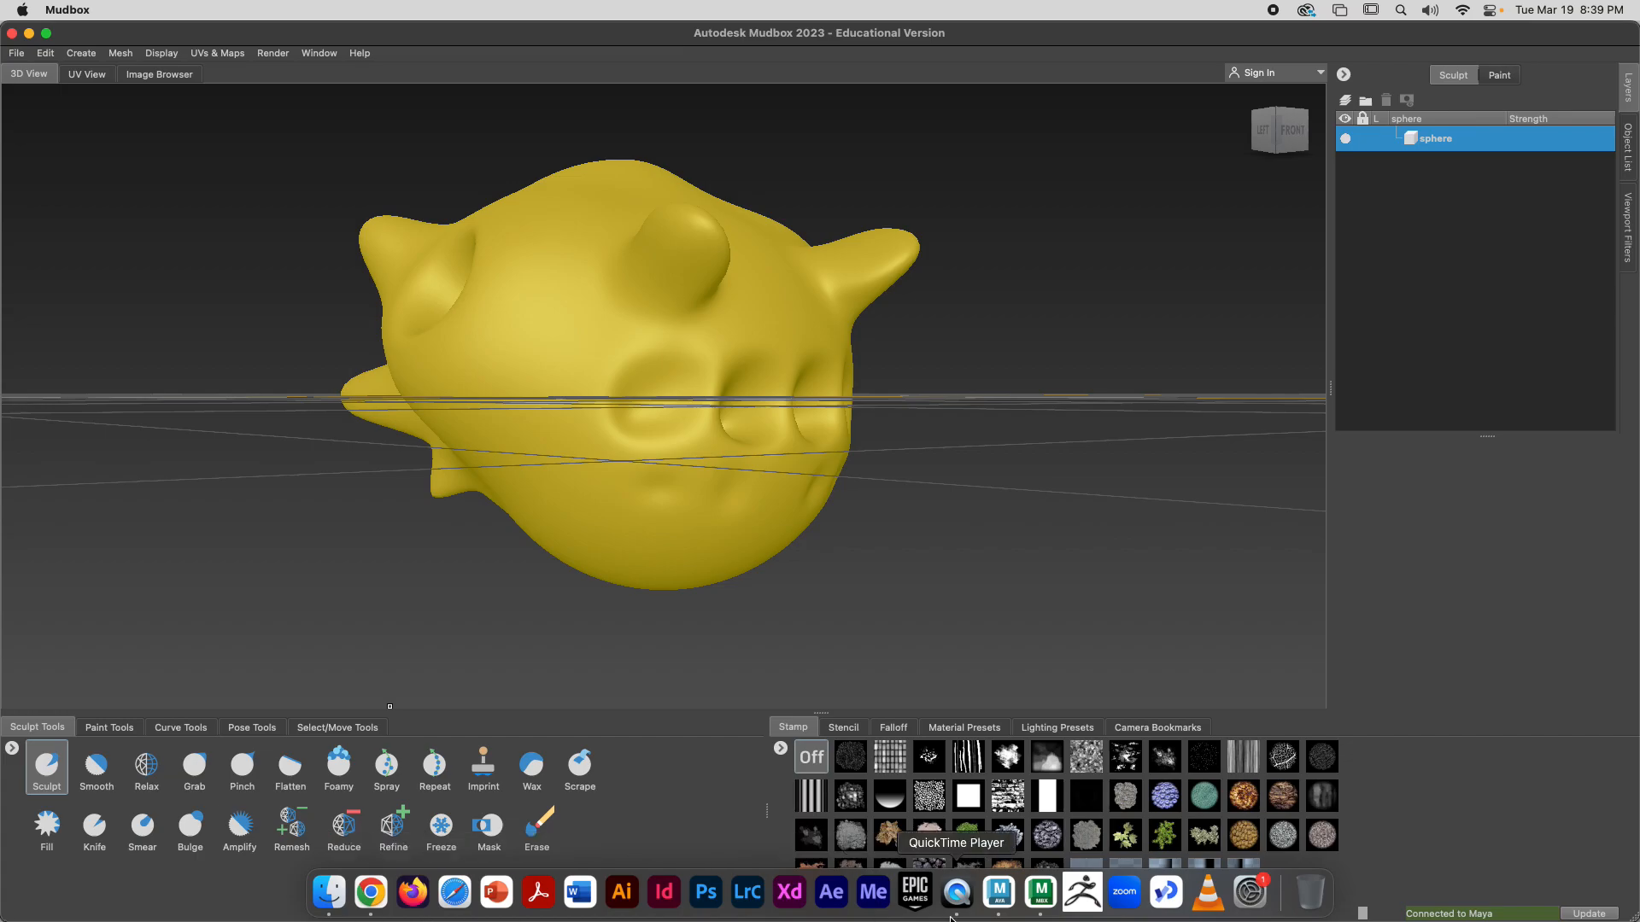
pyautogui.click(371, 893)
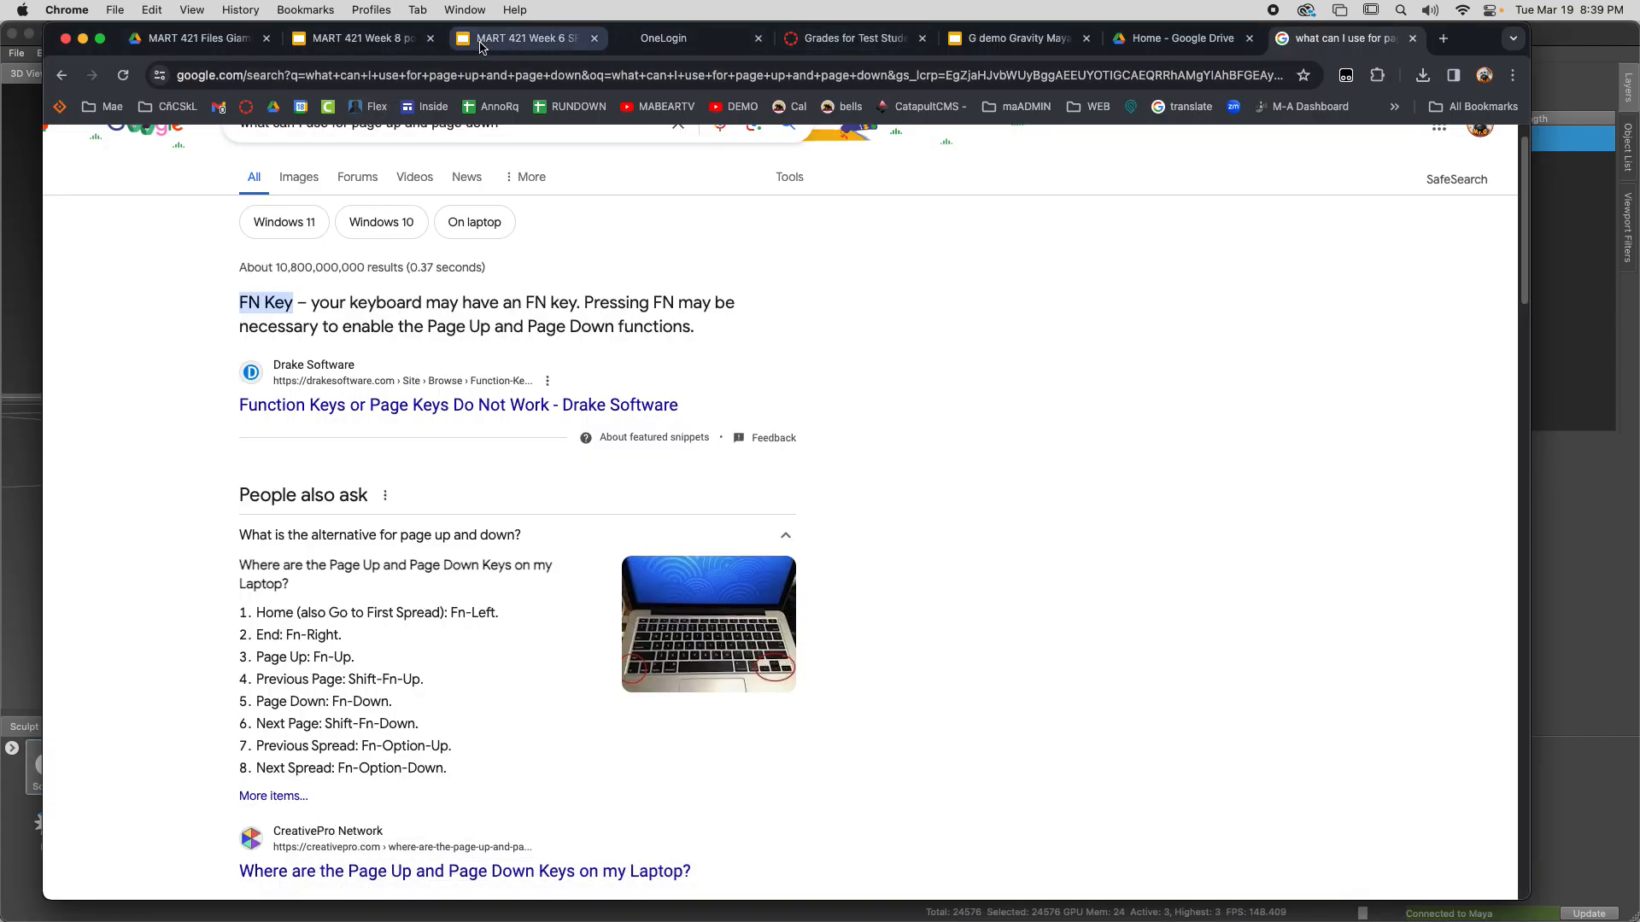
pyautogui.click(521, 38)
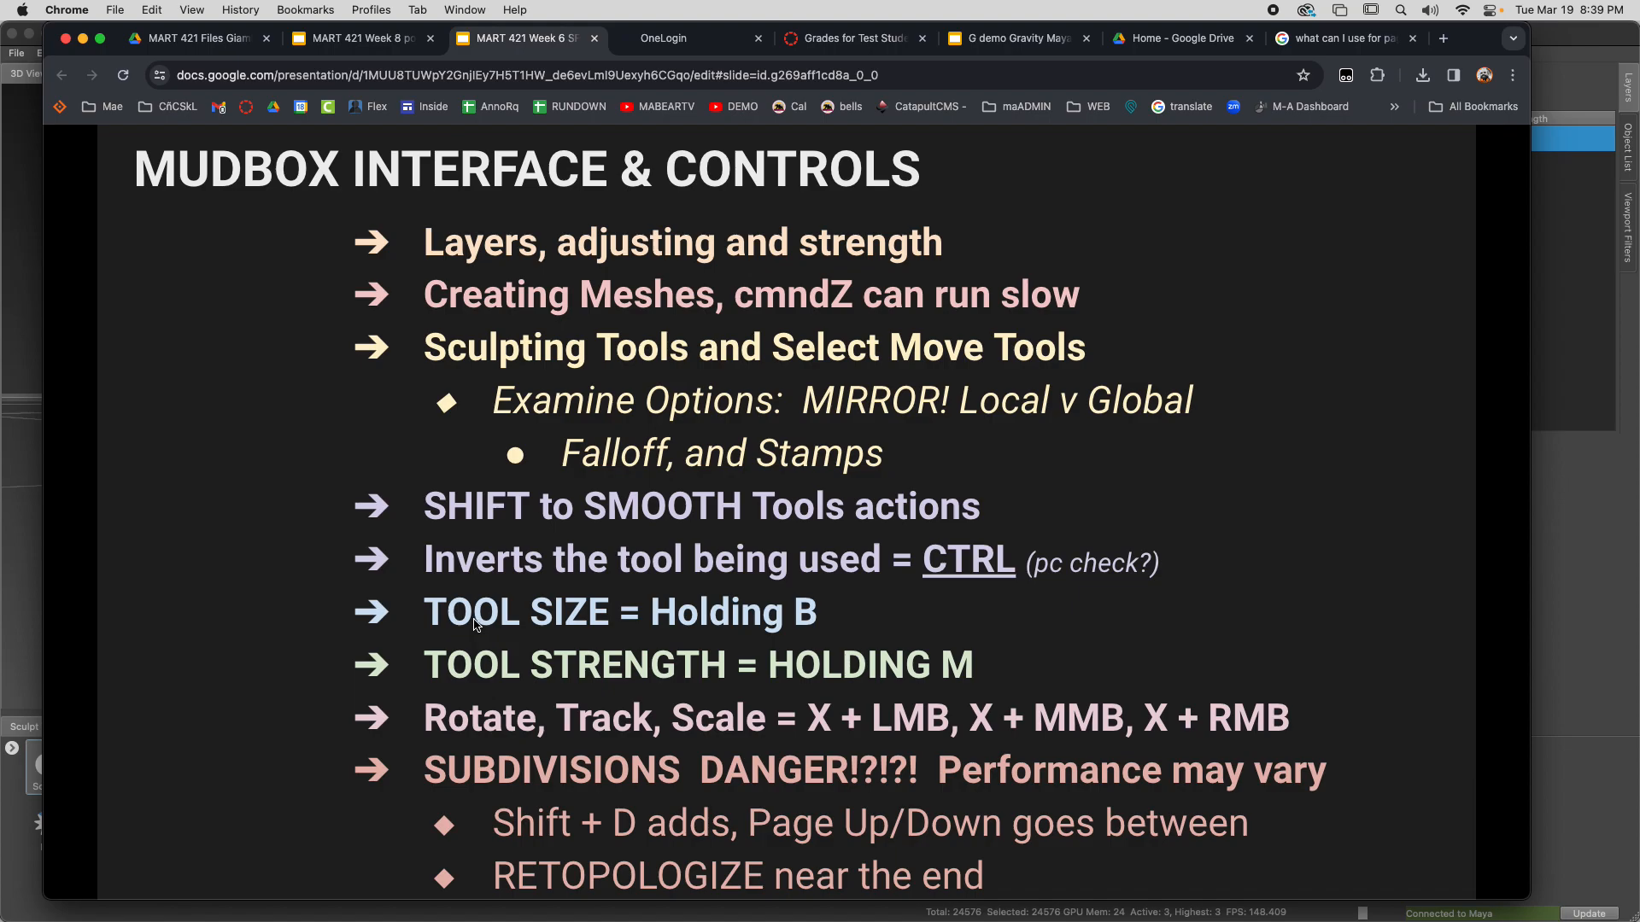
pyautogui.click(19, 527)
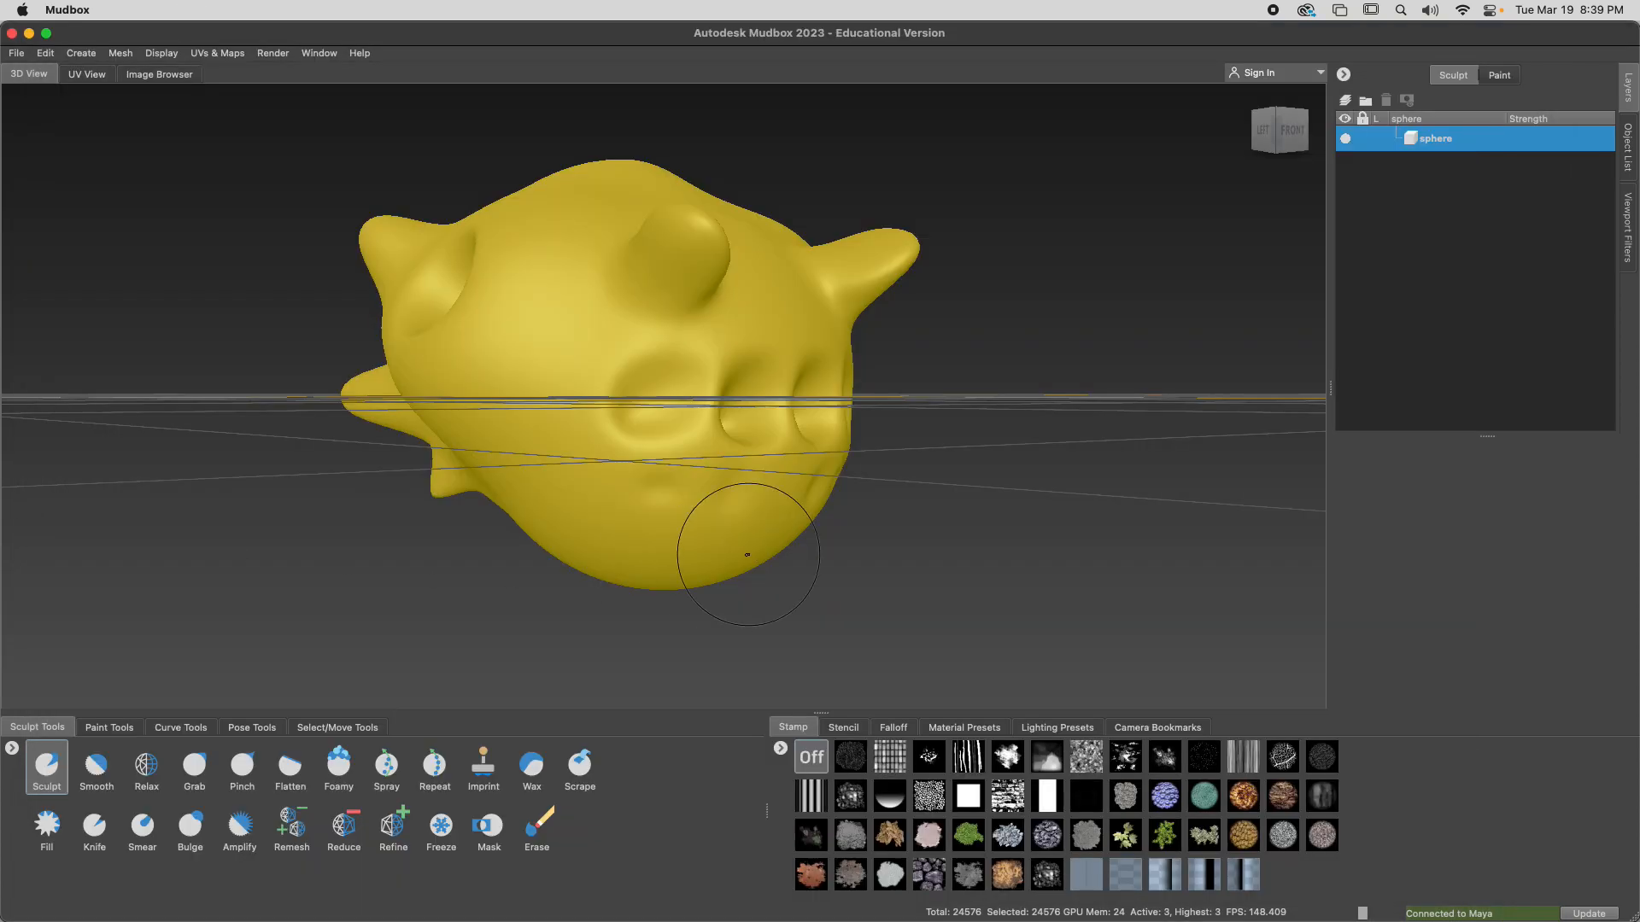
# Try rotating, moving and scaling the head object itself within the scene
pyautogui.keyDown('alt'); pyautogui.moveTo(720, 540); pyautogui.dragTo(750, 517); pyautogui.keyUp('alt')
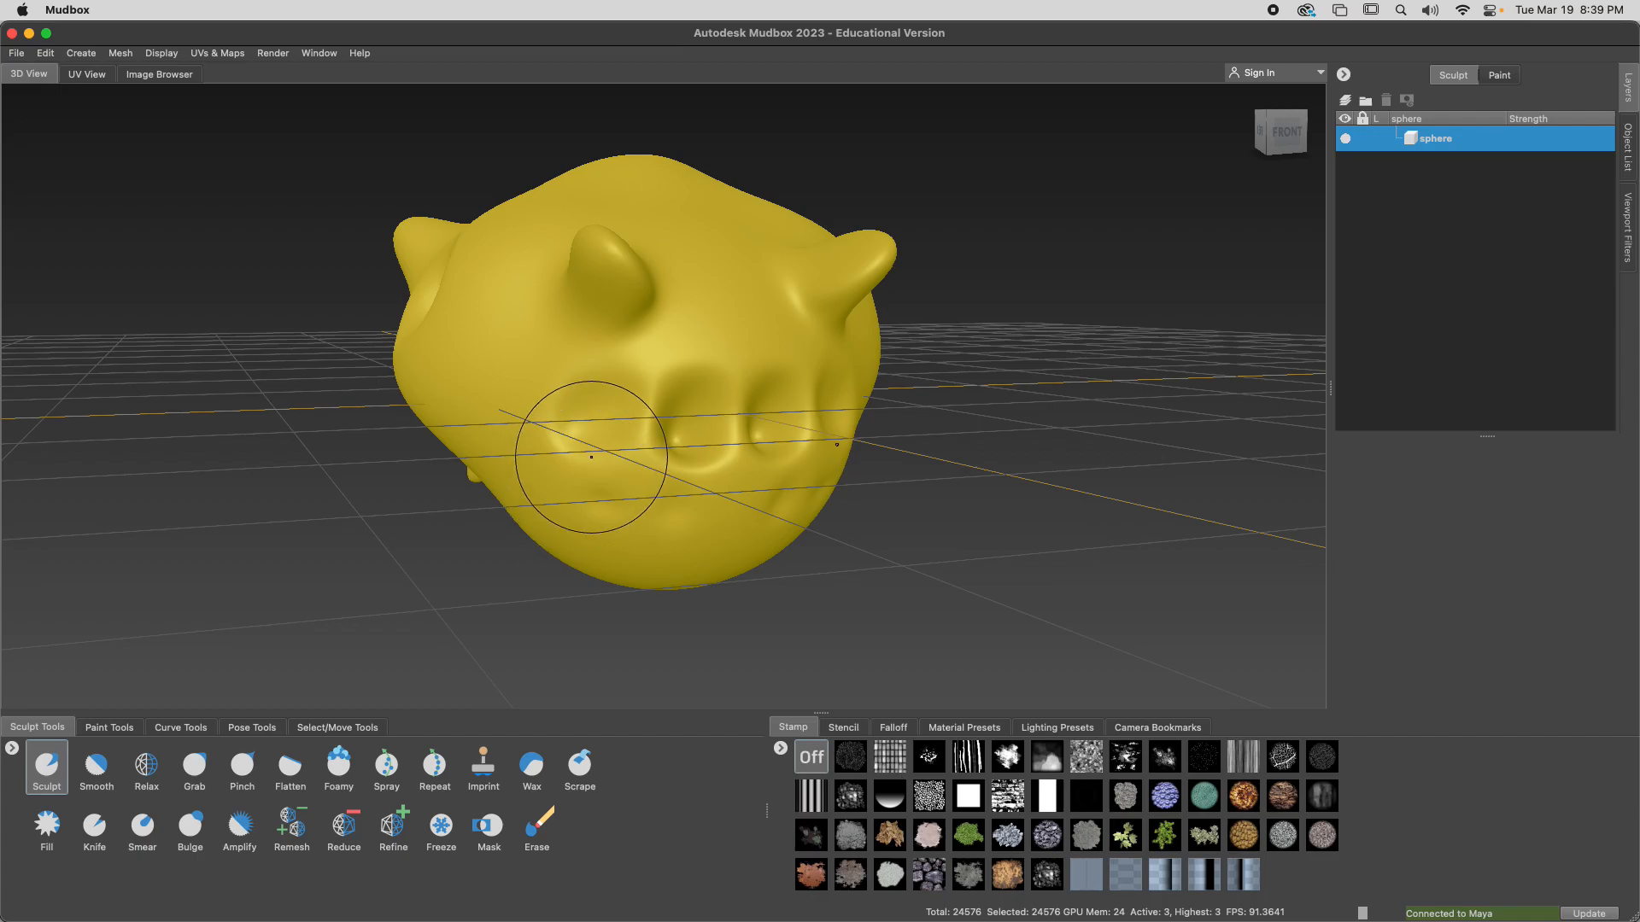
pyautogui.moveTo(557, 465)
pyautogui.keyDown('alt'); pyautogui.mouseDown()
pyautogui.moveTo(626, 469)
pyautogui.moveTo(523, 432)
pyautogui.moveTo(622, 456)
pyautogui.moveTo(523, 333)
pyautogui.moveTo(623, 227)
pyautogui.moveTo(534, 256)
pyautogui.mouseUp(); pyautogui.keyUp('alt')
pyautogui.moveTo(666, 367)
pyautogui.keyDown('alt'); pyautogui.mouseDown()
pyautogui.moveTo(677, 308)
pyautogui.moveTo(695, 366)
pyautogui.moveTo(677, 414)
pyautogui.moveTo(957, 473)
pyautogui.moveTo(683, 402)
pyautogui.moveTo(574, 561)
pyautogui.moveTo(684, 432)
pyautogui.moveTo(853, 370)
pyautogui.moveTo(678, 336)
pyautogui.moveTo(590, 408)
pyautogui.mouseUp(); pyautogui.keyUp('alt')
pyautogui.moveTo(590, 408)
pyautogui.keyDown('alt'); pyautogui.mouseDown(button='right')
pyautogui.moveTo(1457, 373)
pyautogui.moveTo(454, 351)
pyautogui.moveTo(1045, 381)
pyautogui.moveTo(1008, 382)
pyautogui.moveTo(1401, 377)
pyautogui.moveTo(775, 339)
pyautogui.moveTo(1229, 307)
pyautogui.moveTo(1135, 289)
pyautogui.moveTo(597, 304)
pyautogui.mouseUp(button='right'); pyautogui.keyUp('alt')
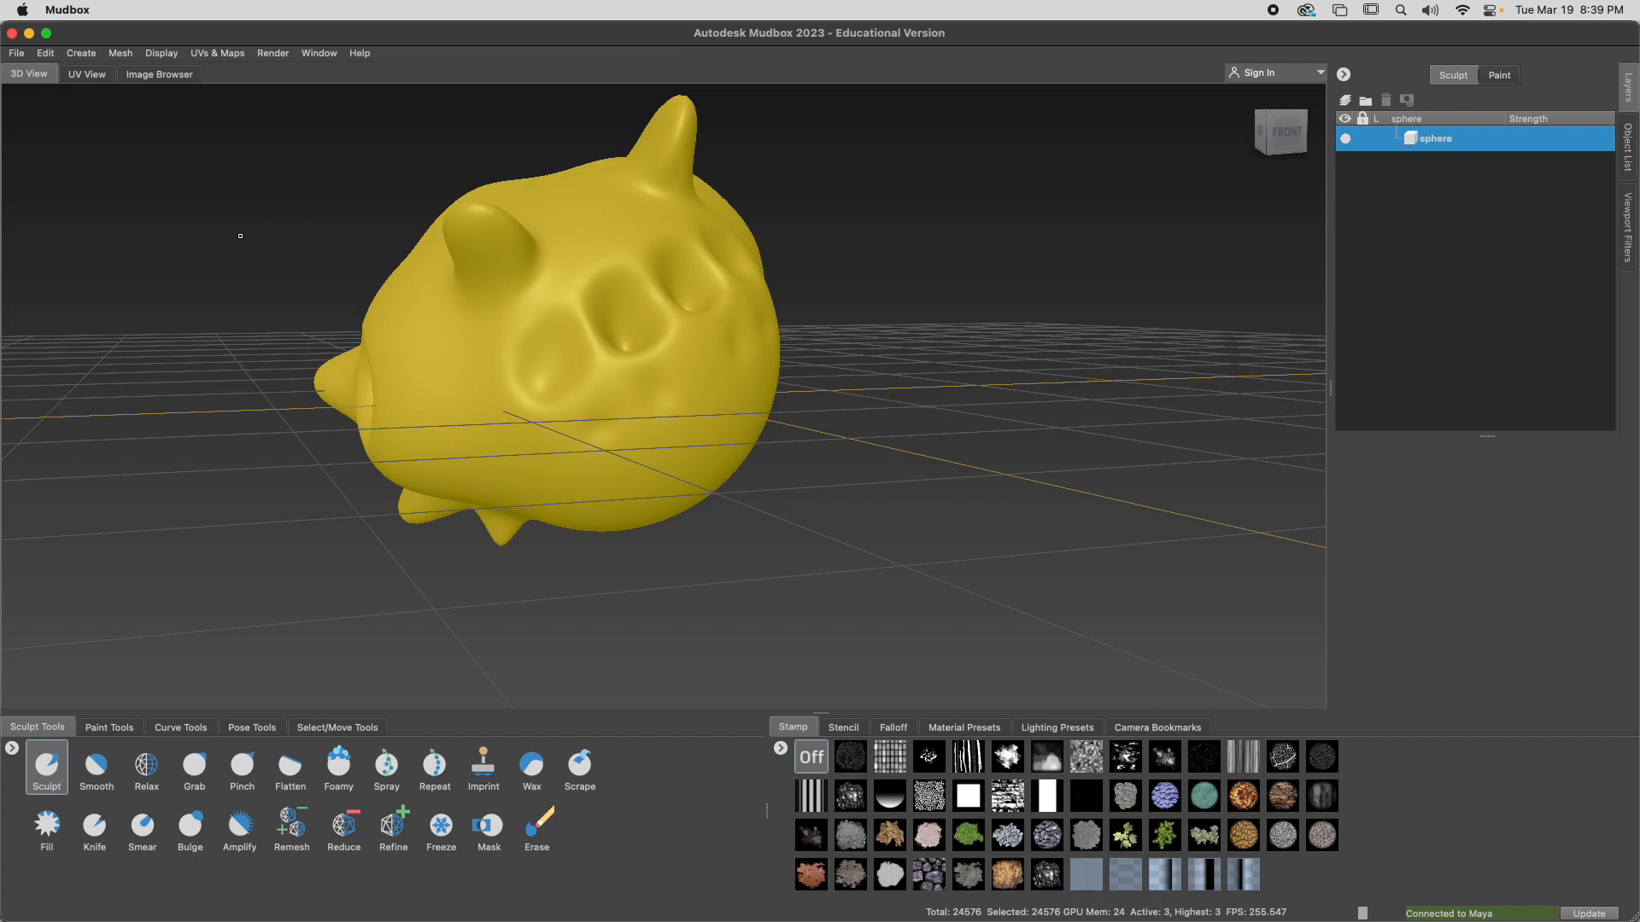
pyautogui.keyDown('alt'); pyautogui.moveTo(247, 233); pyautogui.dragTo(227, 243, button='right'); pyautogui.keyUp('alt')
# Undo the rotate, move and scale changes made to the head object one by one
pyautogui.click(47, 53)
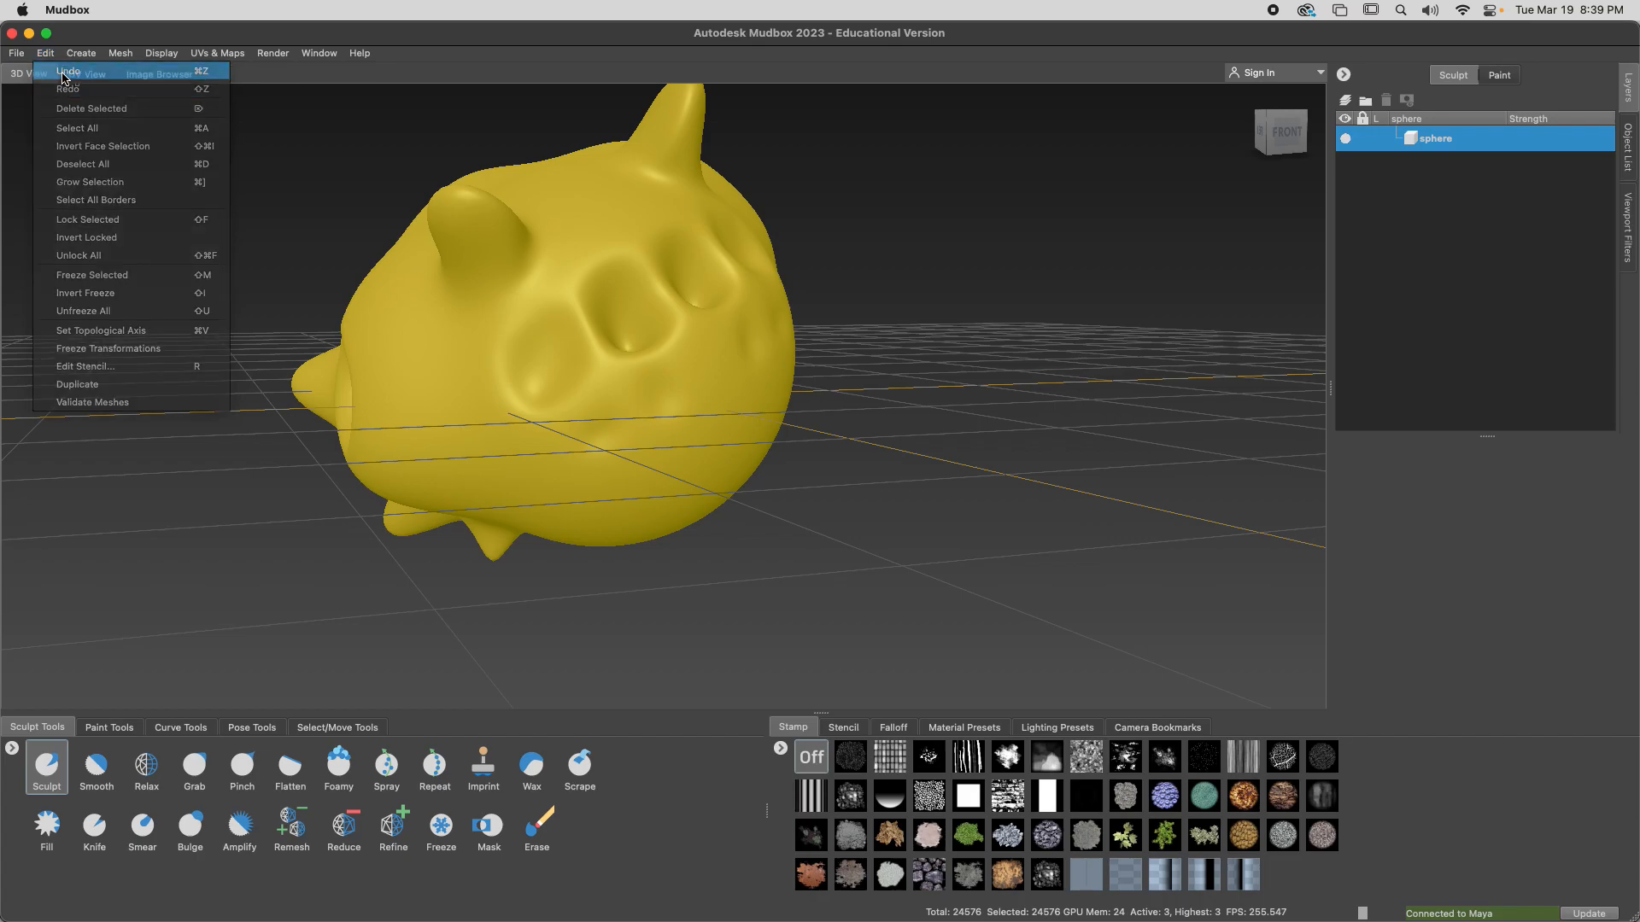
pyautogui.click(63, 71)
pyautogui.click(50, 53)
pyautogui.click(60, 73)
pyautogui.click(46, 53)
pyautogui.click(63, 71)
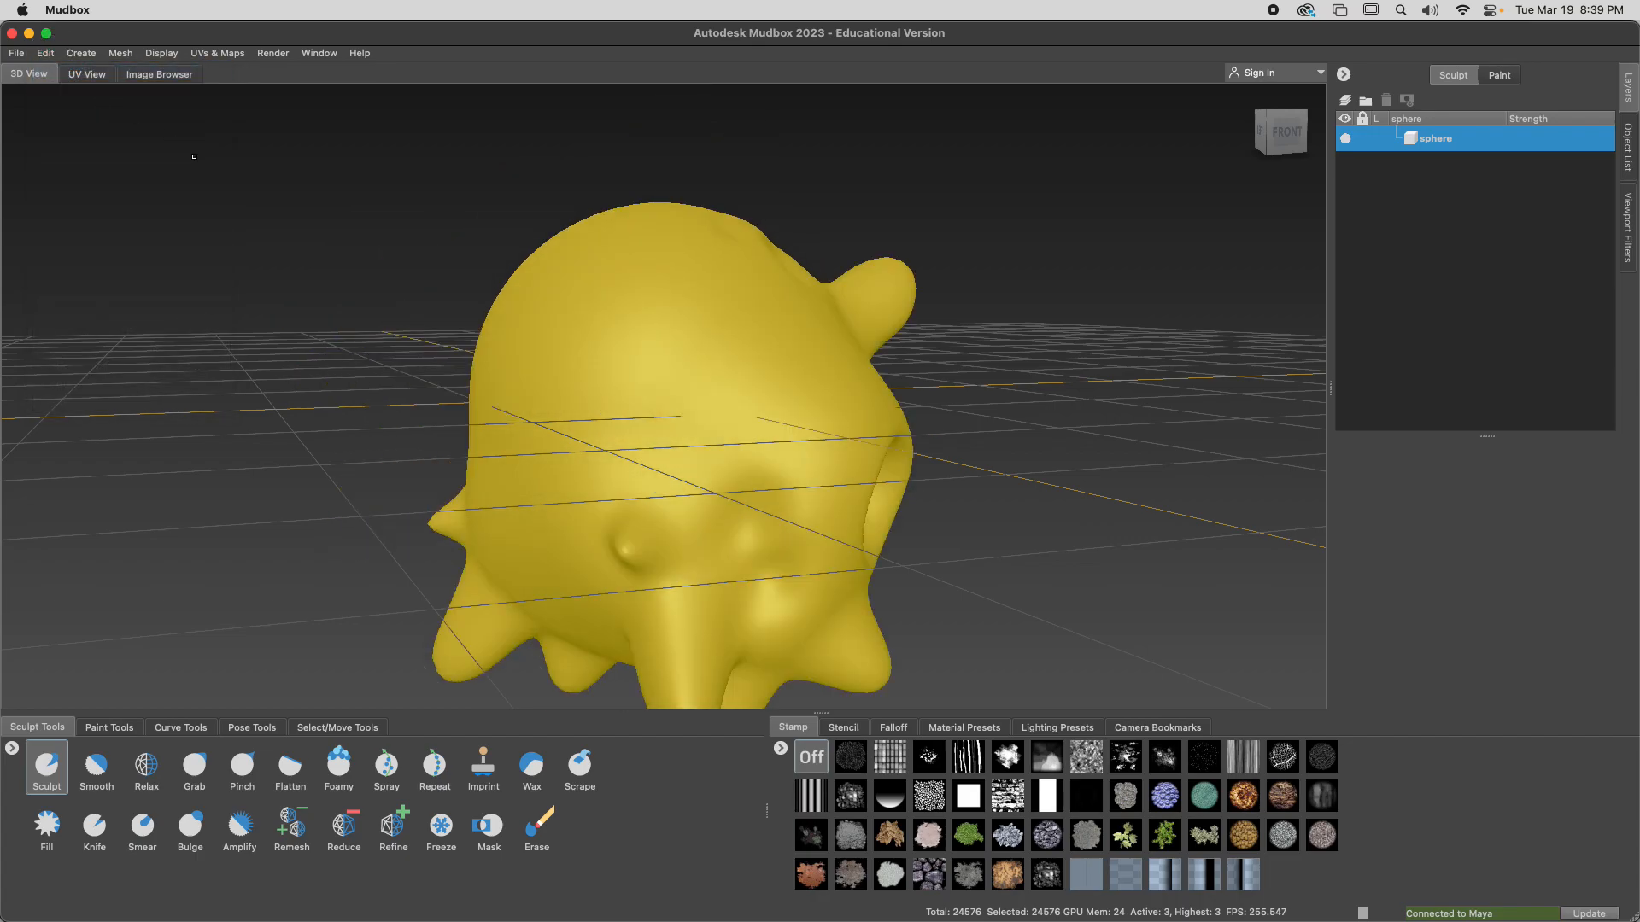
pyautogui.click(46, 53)
pyautogui.click(63, 71)
pyautogui.click(46, 53)
pyautogui.click(59, 73)
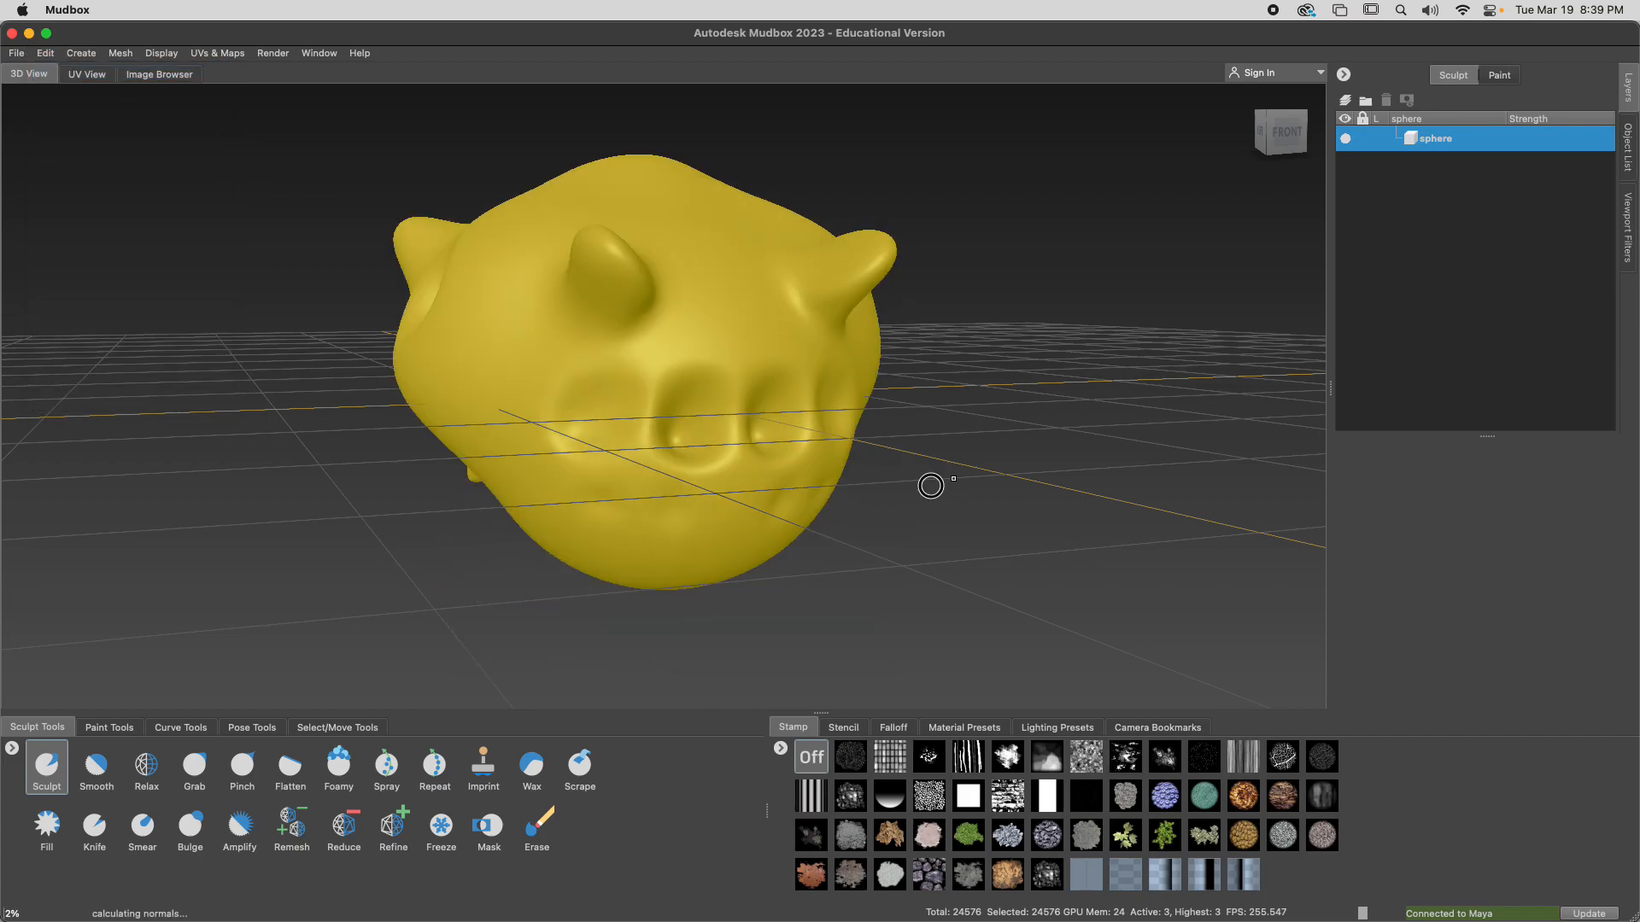
# Lower the head mesh to subdivision level 2, and sharpen the horn tips on its upper side with the Pinch brush
pyautogui.press('pagedown')
pyautogui.keyDown('alt'); pyautogui.moveTo(858, 486); pyautogui.dragTo(845, 456); pyautogui.keyUp('alt')
pyautogui.moveTo(695, 488)
pyautogui.keyDown('alt'); pyautogui.mouseDown()
pyautogui.moveTo(827, 520)
pyautogui.moveTo(742, 488)
pyautogui.mouseUp(); pyautogui.keyUp('alt')
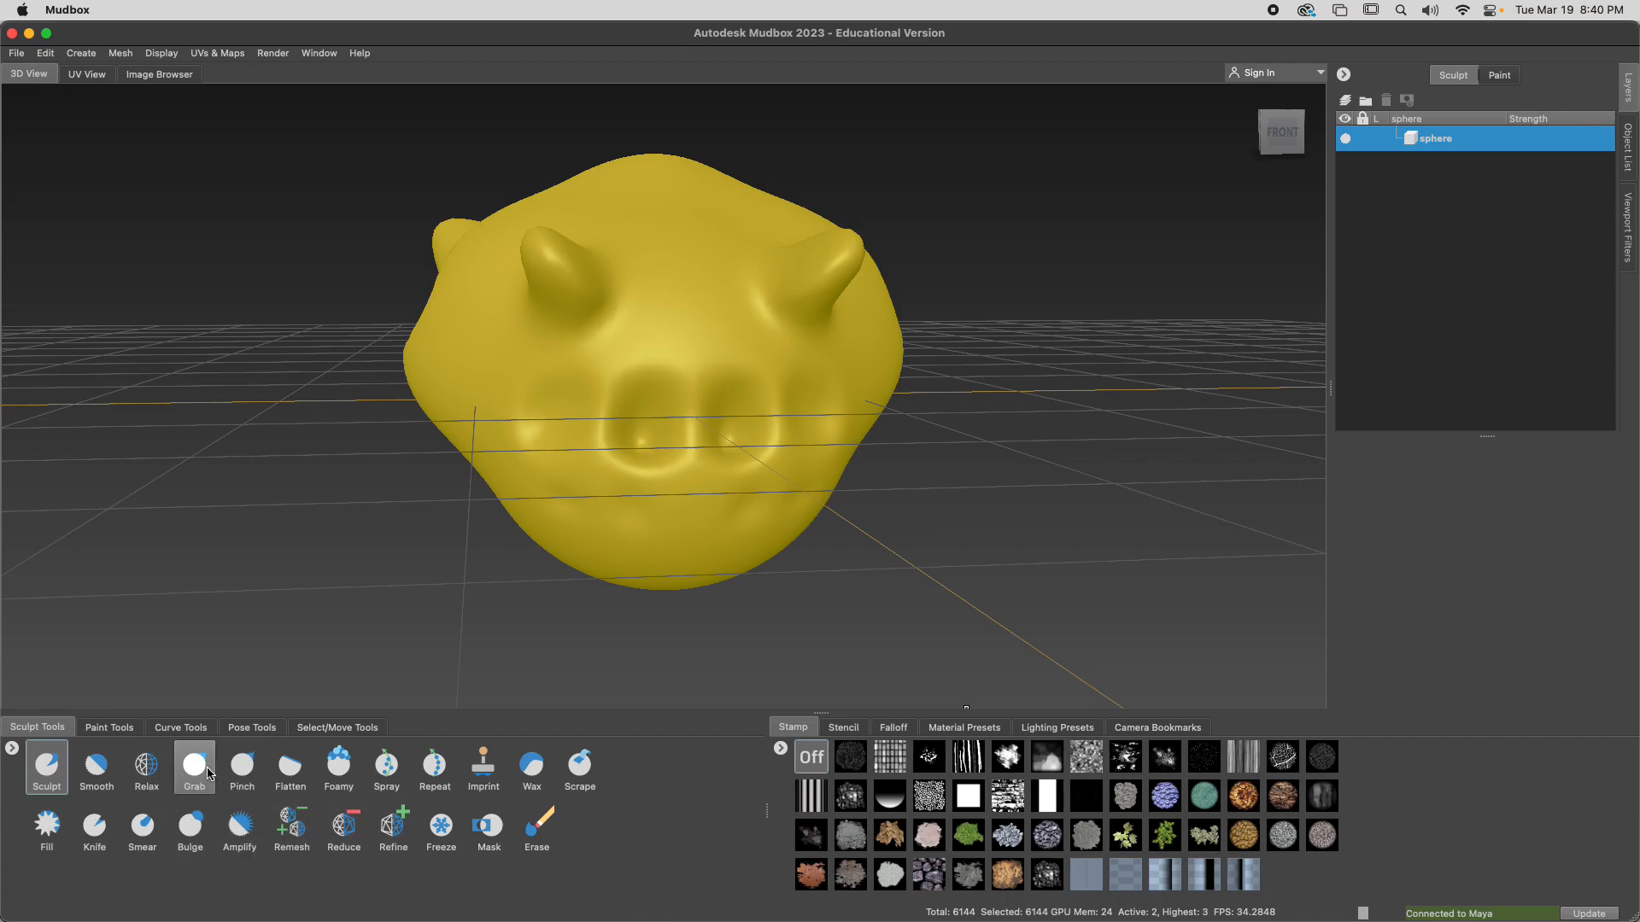
pyautogui.click(241, 766)
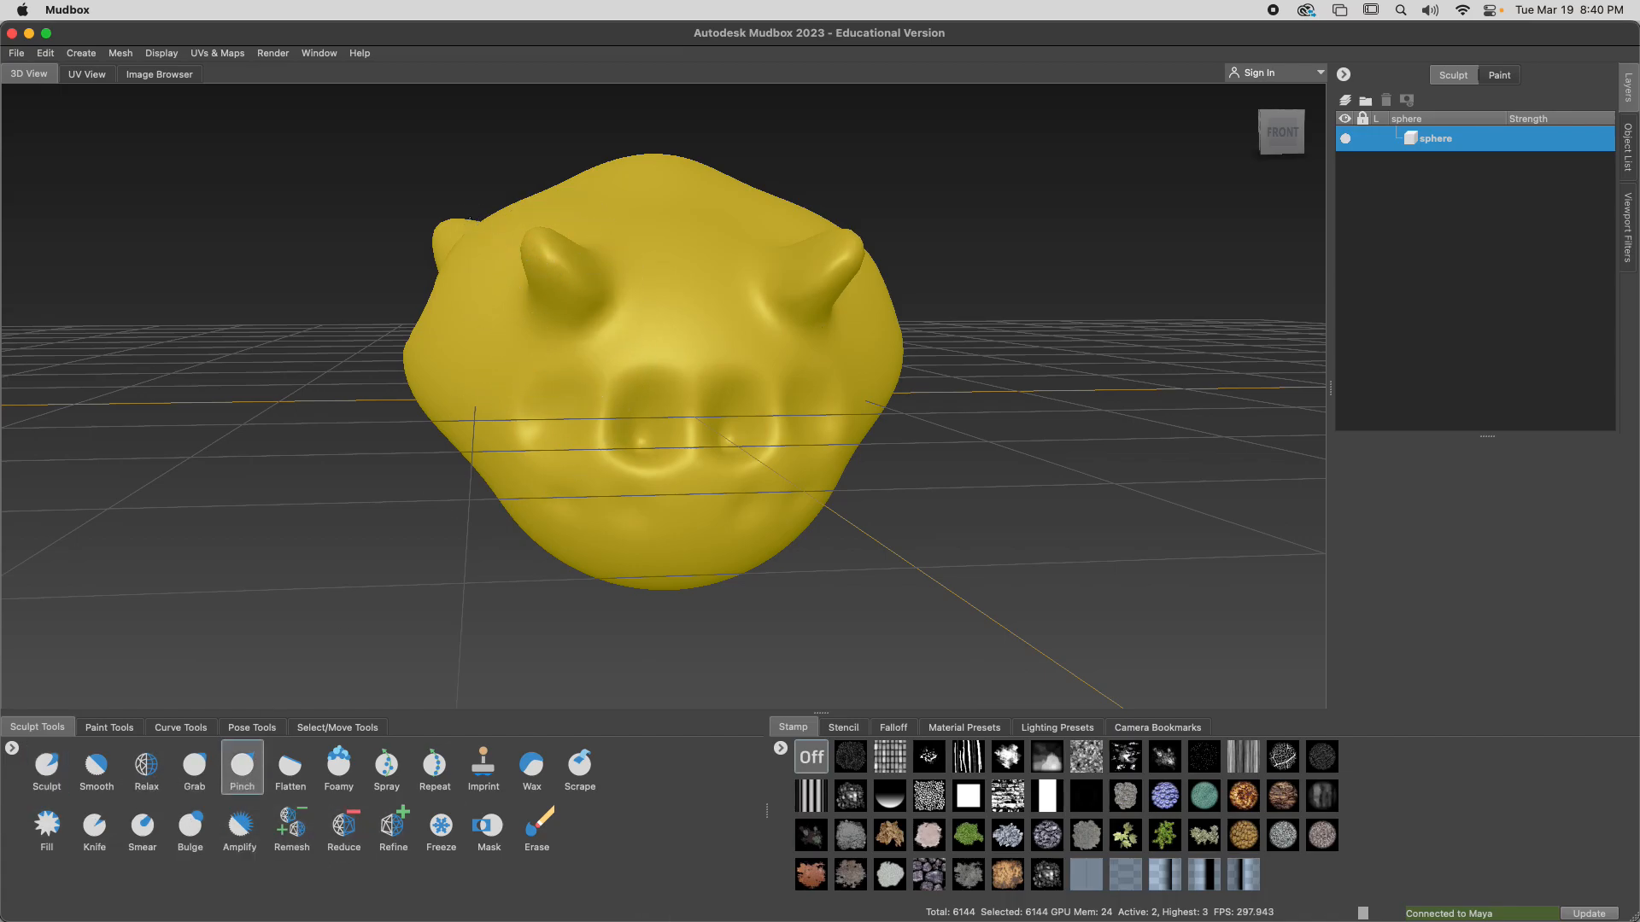
pyautogui.keyDown('alt'); pyautogui.moveTo(747, 267); pyautogui.dragTo(902, 224); pyautogui.keyUp('alt')
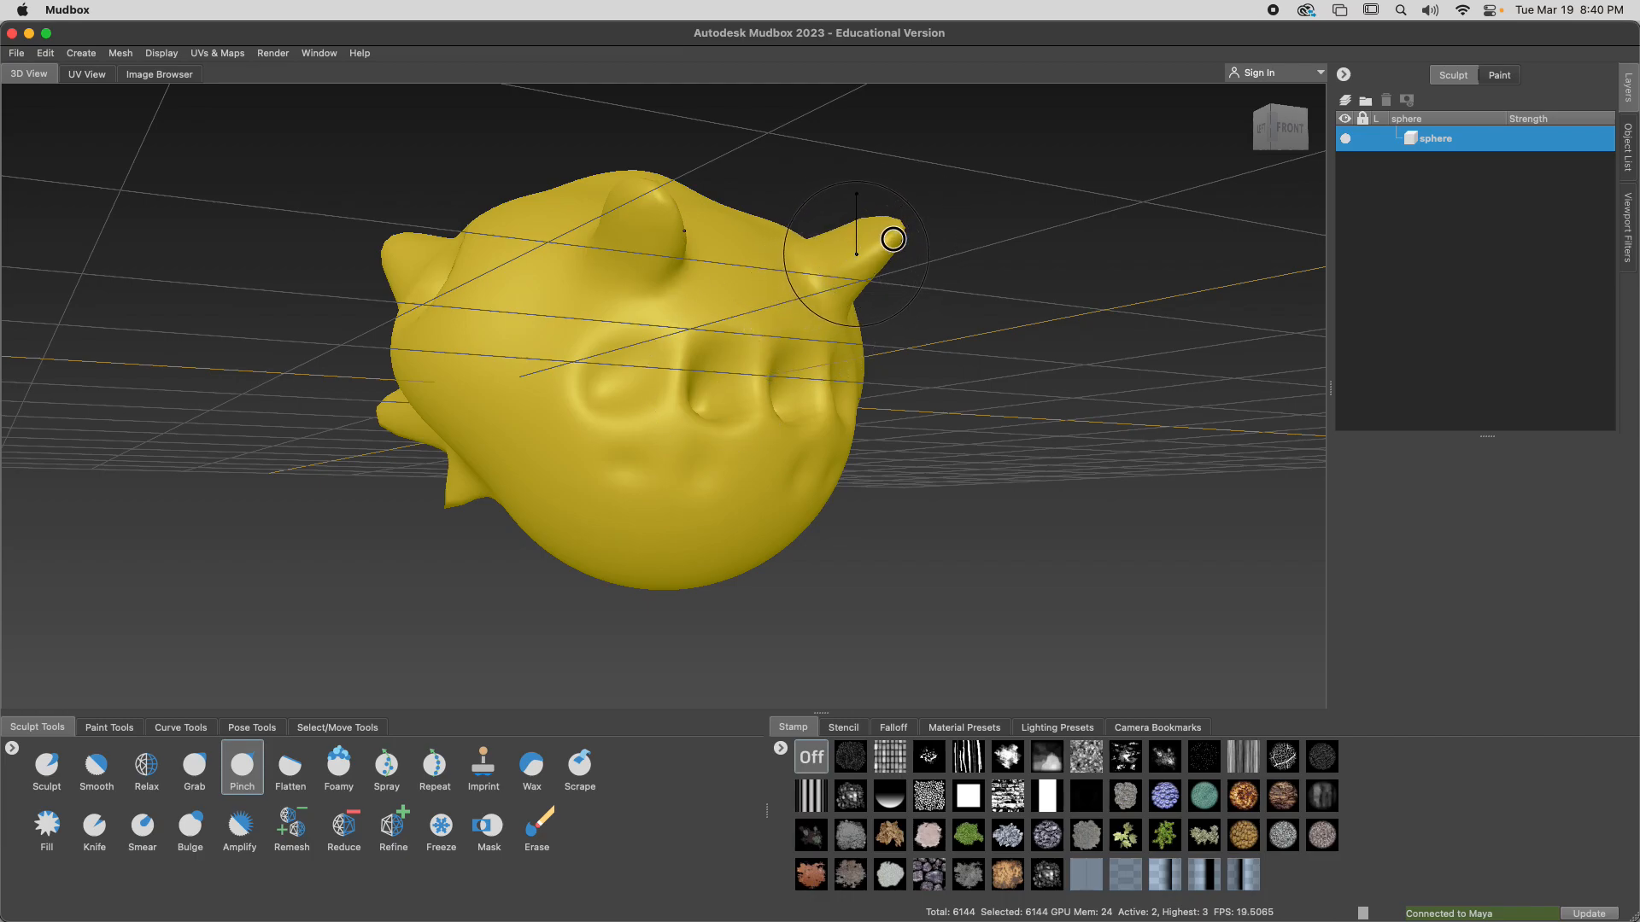
pyautogui.moveTo(883, 237); pyautogui.dragTo(865, 212)
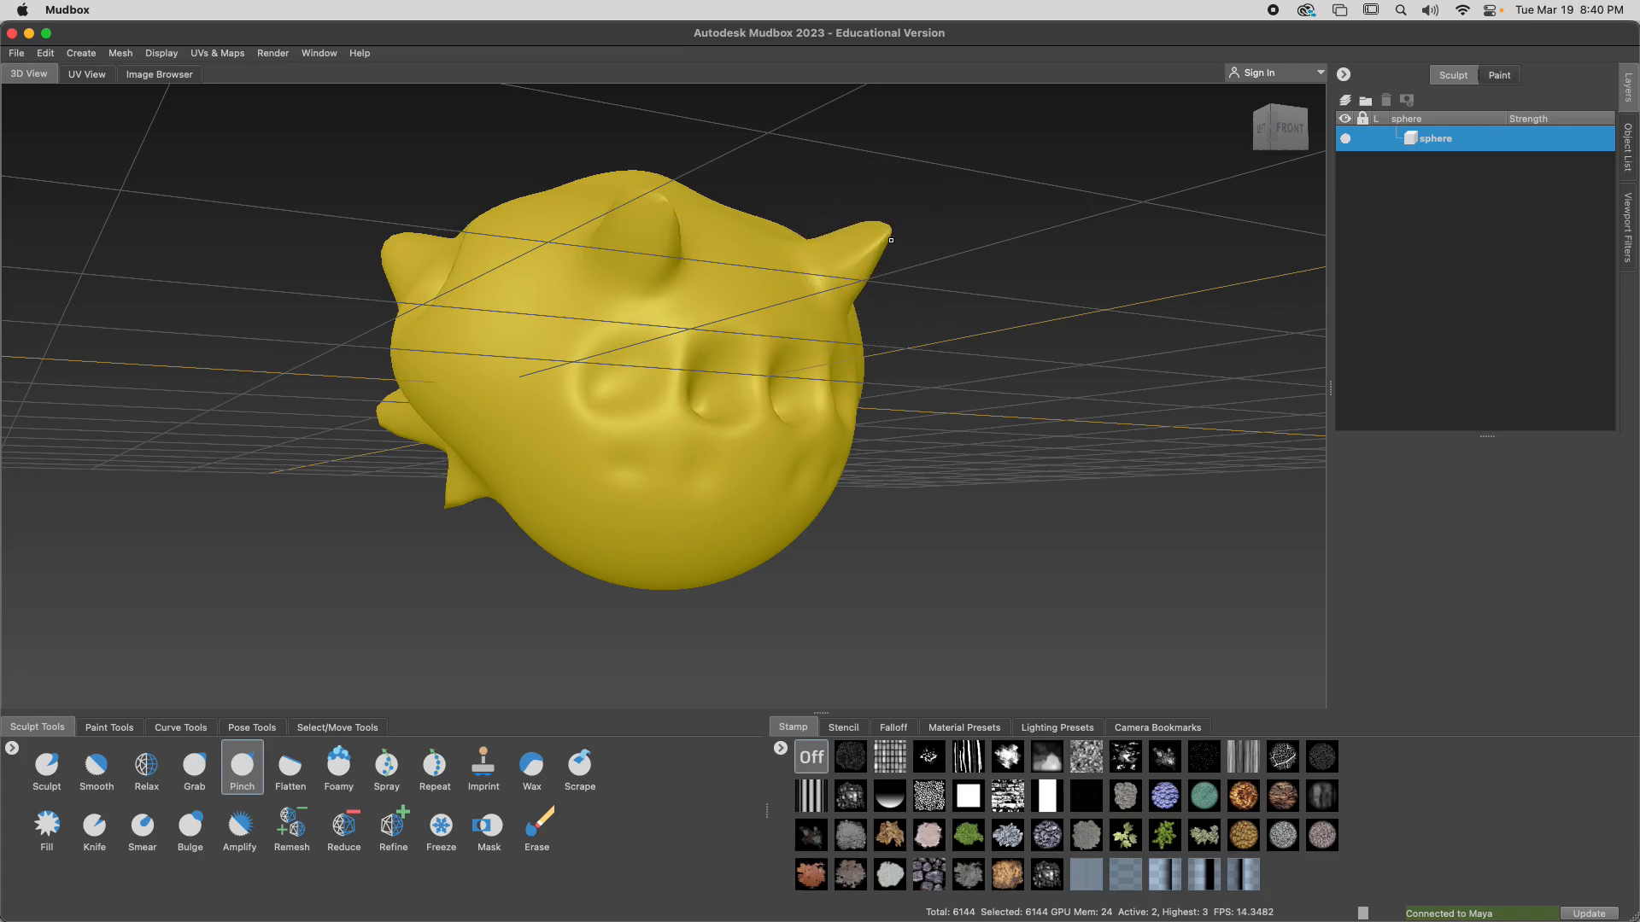
# Undo the large flat distortion on the head's underside, and flatten its side and horns with the Flatten brush at an adjusted strength
pyautogui.moveTo(742, 512)
pyautogui.mouseDown()
pyautogui.moveTo(688, 476)
pyautogui.moveTo(726, 499)
pyautogui.moveTo(649, 581)
pyautogui.mouseUp()
pyautogui.moveTo(803, 444)
pyautogui.keyDown('alt'); pyautogui.mouseDown()
pyautogui.moveTo(988, 486)
pyautogui.moveTo(965, 402)
pyautogui.moveTo(885, 440)
pyautogui.mouseUp(); pyautogui.keyUp('alt')
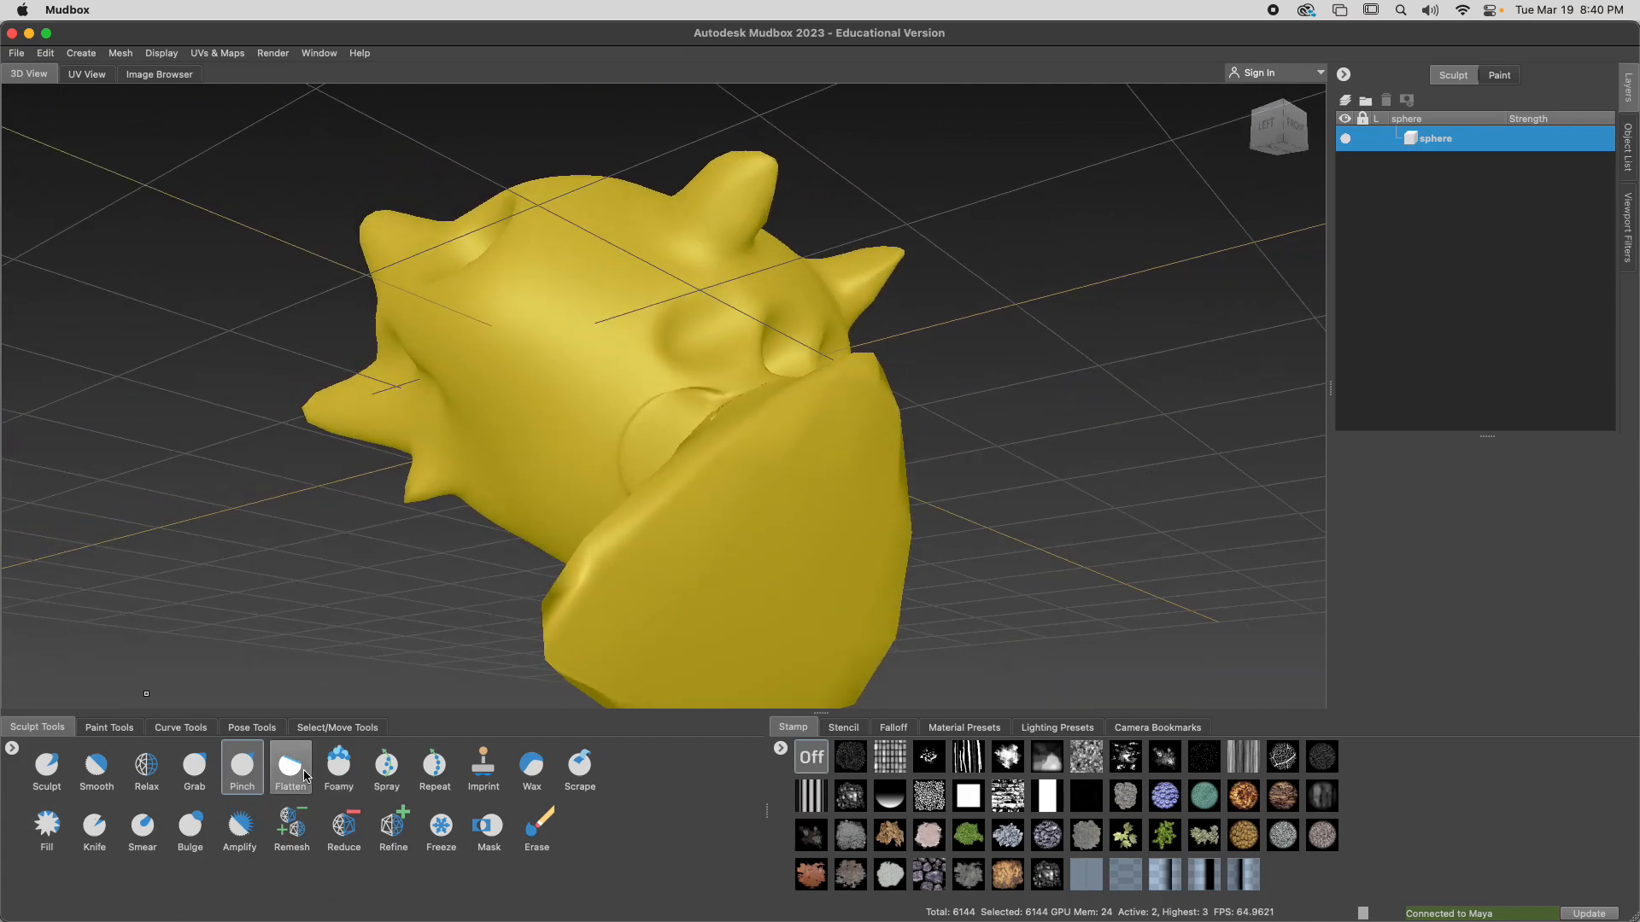
pyautogui.click(290, 766)
pyautogui.press('super+z')
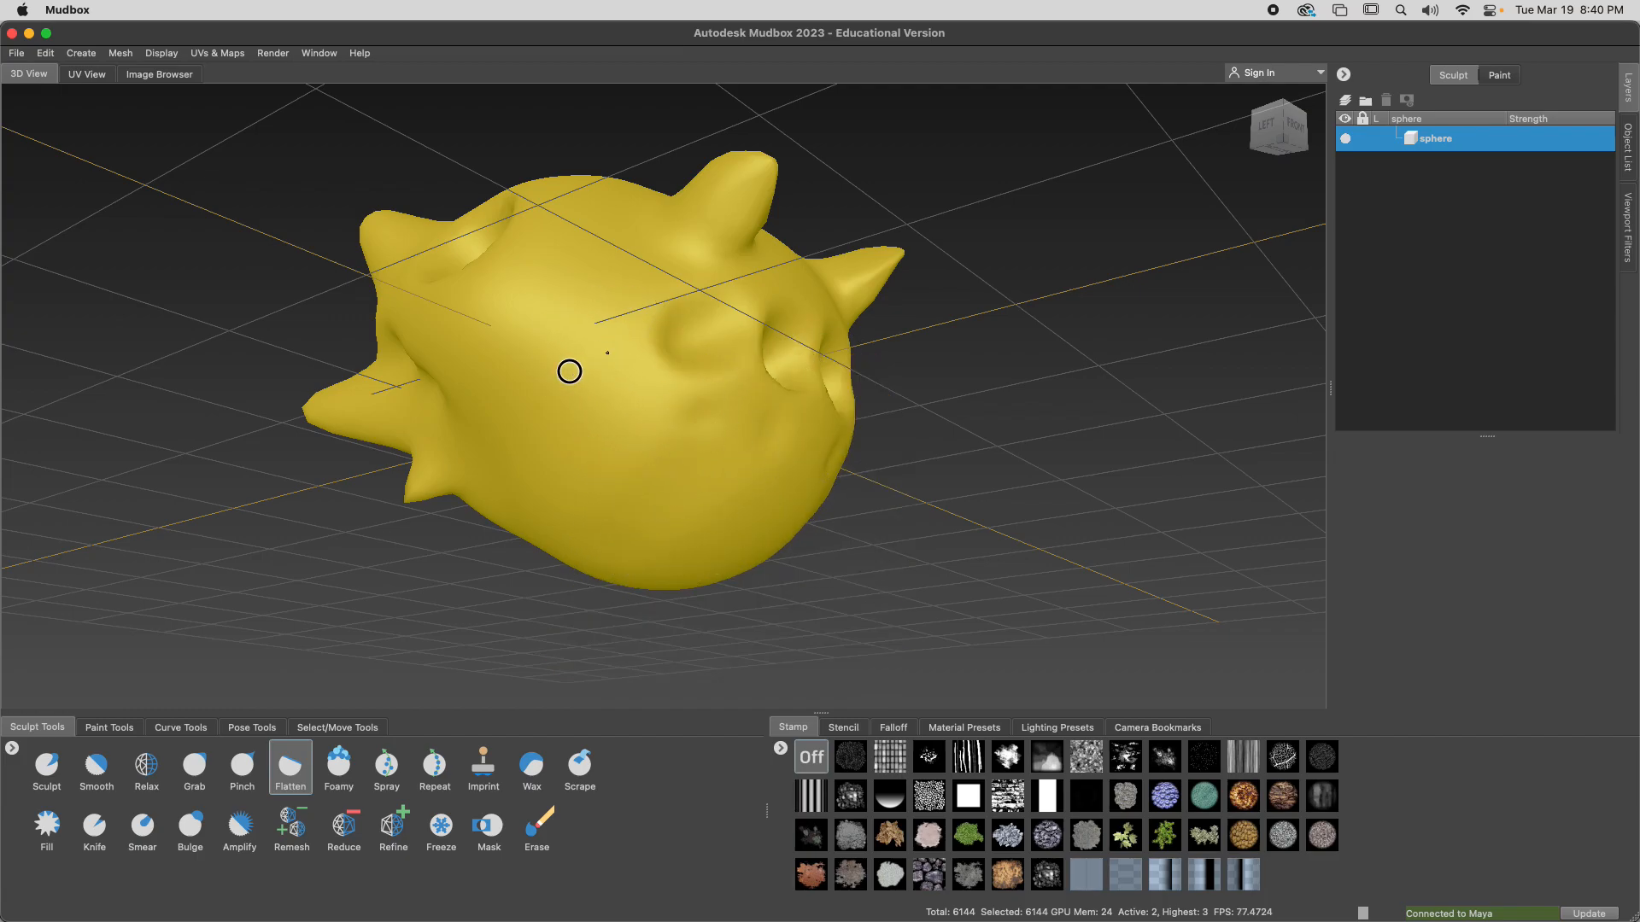
pyautogui.press('m')
pyautogui.moveTo(607, 340)
pyautogui.mouseDown()
pyautogui.moveTo(560, 353)
pyautogui.moveTo(725, 259)
pyautogui.mouseUp()
pyautogui.moveTo(633, 281); pyautogui.dragTo(751, 194)
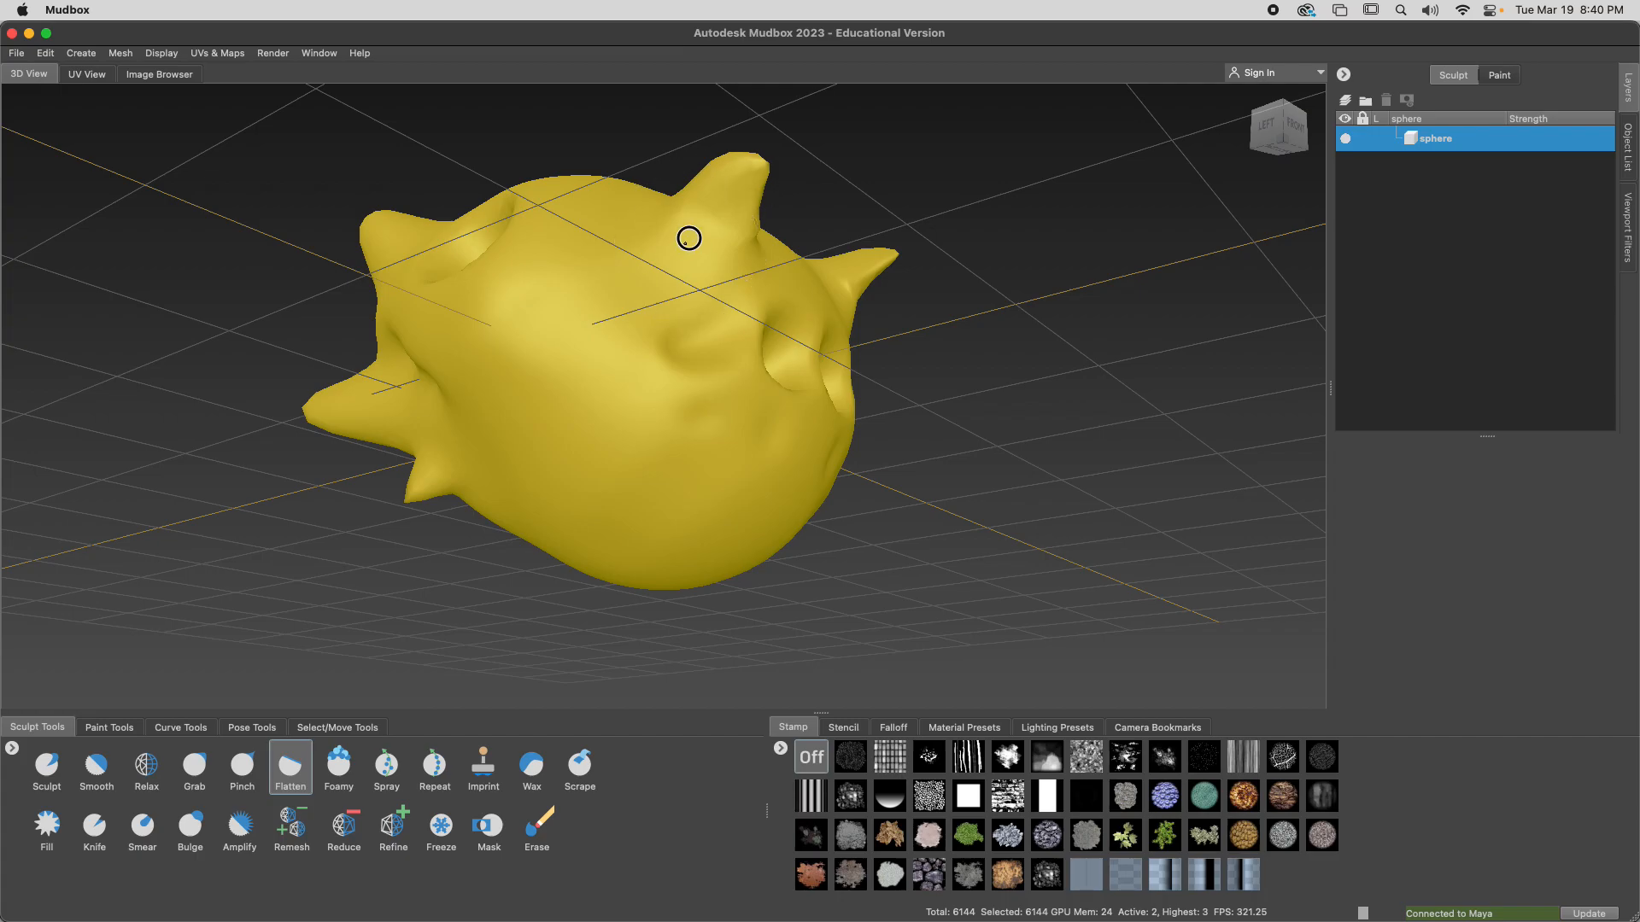
pyautogui.moveTo(684, 242); pyautogui.dragTo(762, 181)
# Build up rounded lumps across the top of the head with the Foamy brush, and smooth the surface around them
pyautogui.click(345, 769)
pyautogui.keyDown('alt'); pyautogui.moveTo(616, 286); pyautogui.dragTo(637, 404); pyautogui.keyUp('alt')
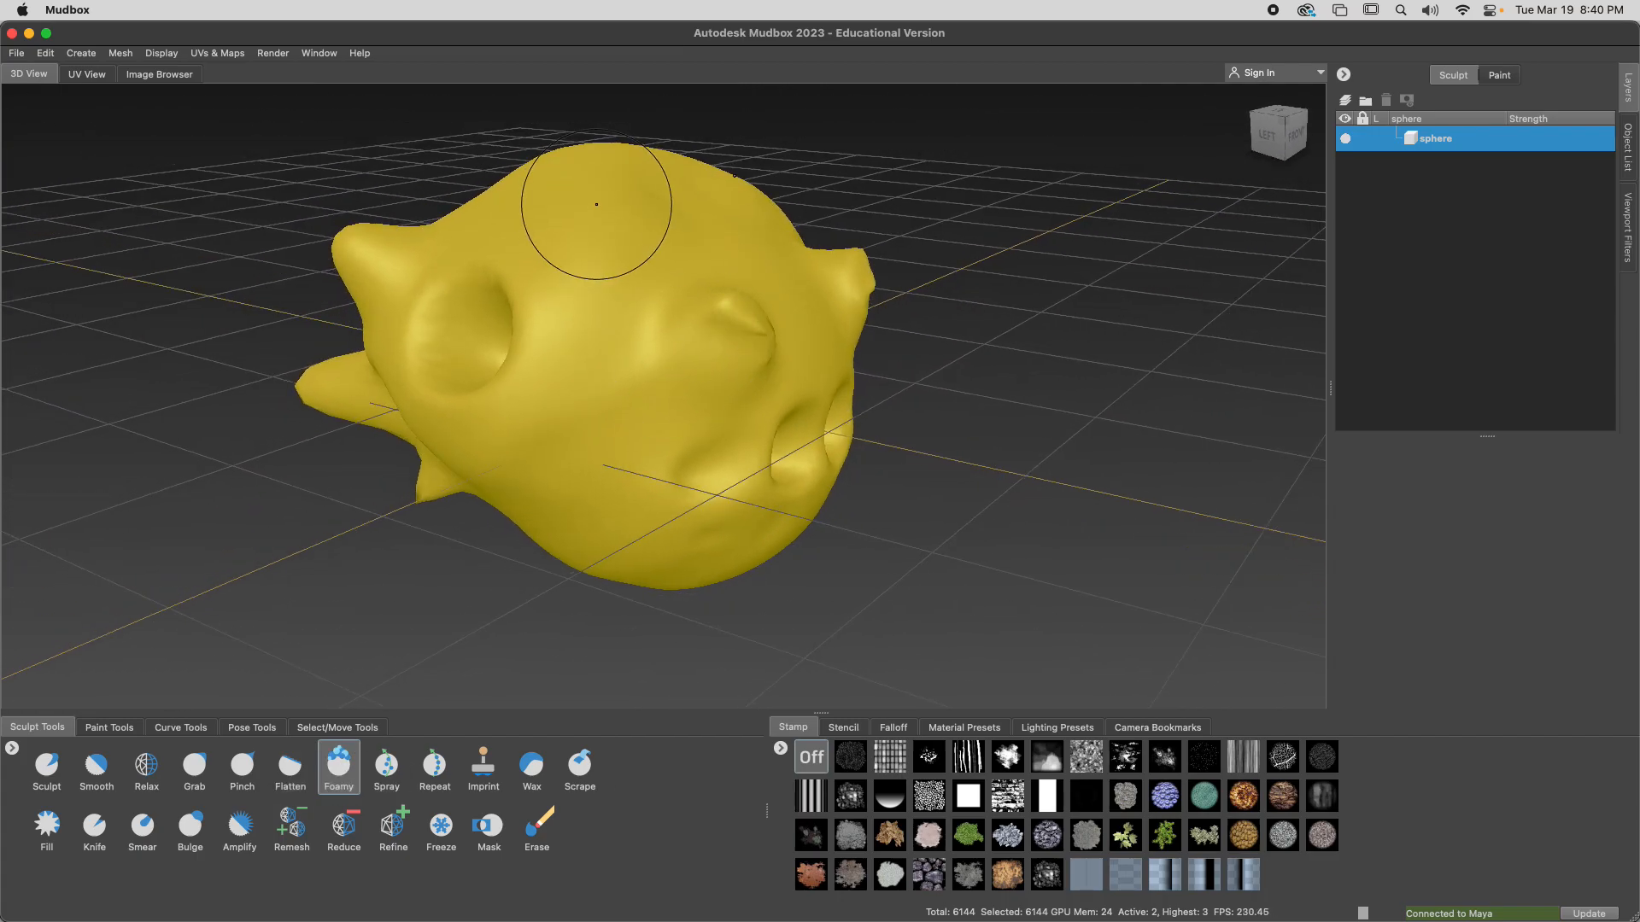
pyautogui.moveTo(603, 202)
pyautogui.mouseDown()
pyautogui.moveTo(623, 219)
pyautogui.moveTo(512, 176)
pyautogui.moveTo(579, 150)
pyautogui.moveTo(586, 190)
pyautogui.moveTo(706, 216)
pyautogui.moveTo(629, 208)
pyautogui.moveTo(555, 240)
pyautogui.moveTo(604, 264)
pyautogui.moveTo(659, 268)
pyautogui.moveTo(803, 214)
pyautogui.mouseUp()
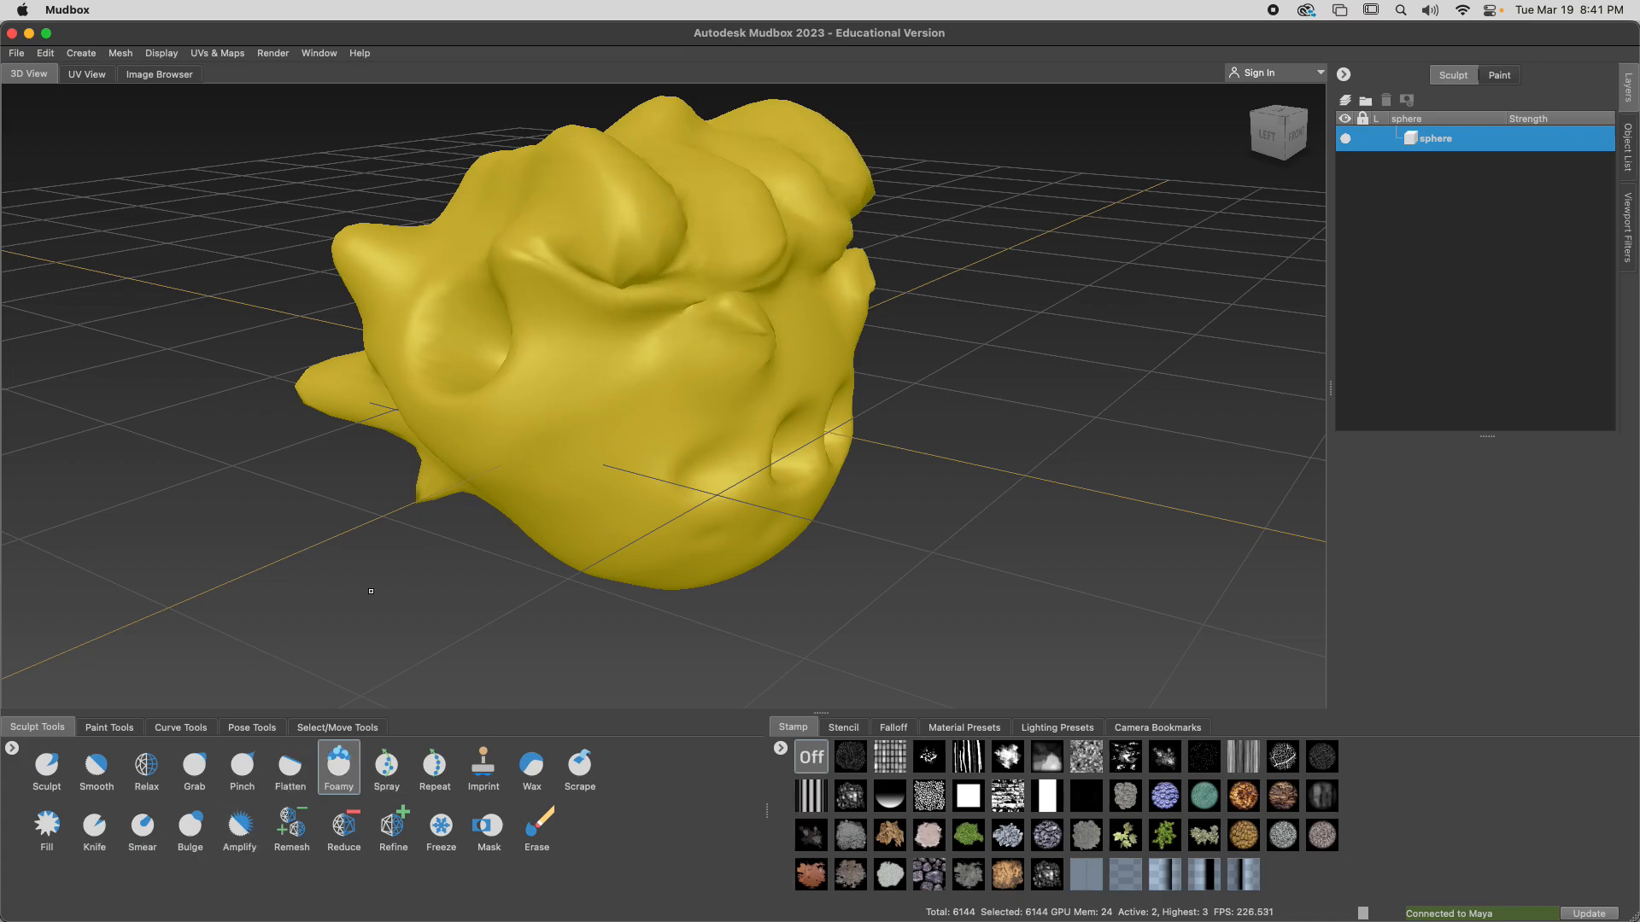
pyautogui.moveTo(623, 293)
pyautogui.keyDown('shift'); pyautogui.mouseDown()
pyautogui.moveTo(630, 253)
pyautogui.moveTo(794, 236)
pyautogui.moveTo(772, 366)
pyautogui.moveTo(593, 349)
pyautogui.mouseUp(); pyautogui.keyUp('shift')
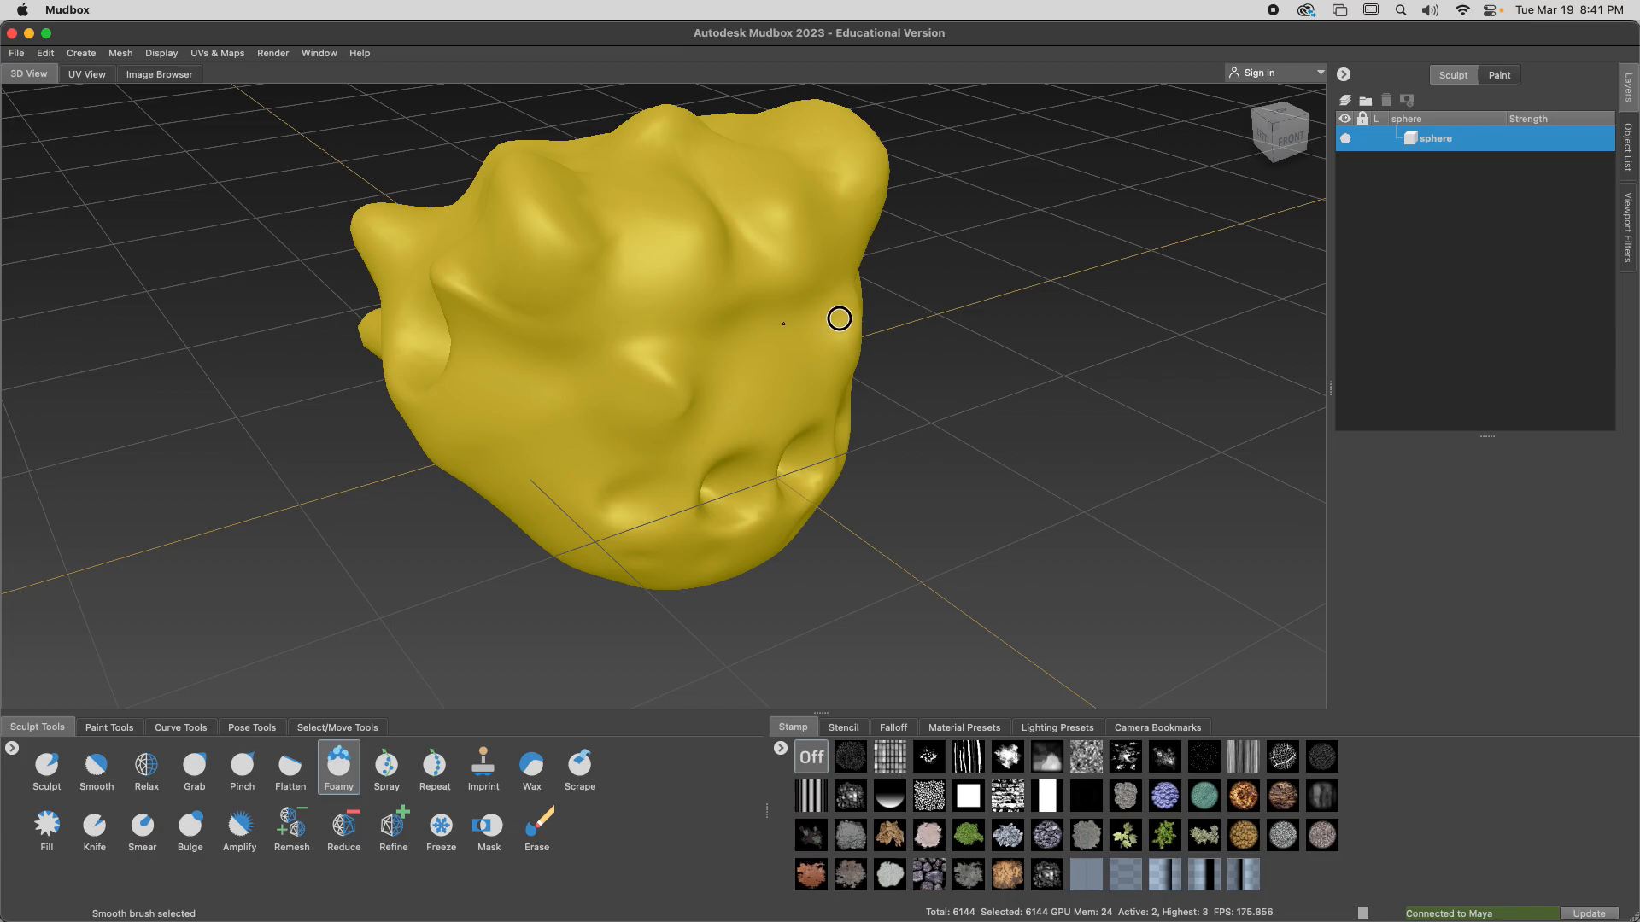
pyautogui.moveTo(866, 354)
pyautogui.keyDown('alt'); pyautogui.mouseDown()
pyautogui.moveTo(812, 347)
pyautogui.moveTo(984, 299)
pyautogui.mouseUp(); pyautogui.keyUp('alt')
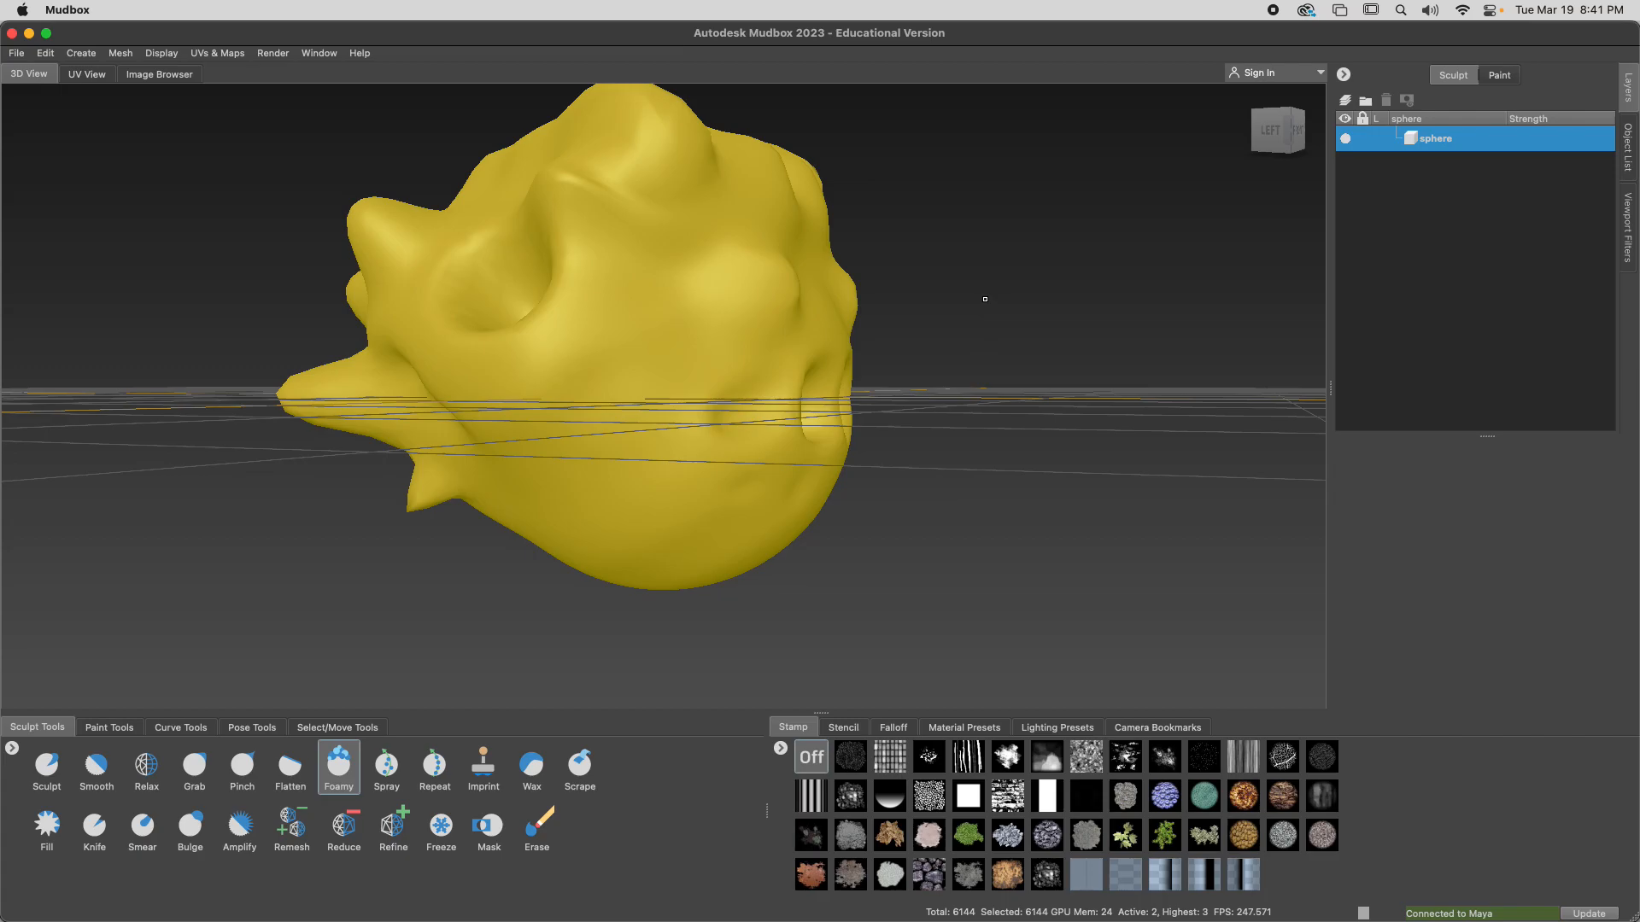
pyautogui.keyDown('alt'); pyautogui.moveTo(551, 328); pyautogui.dragTo(561, 365); pyautogui.keyUp('alt')
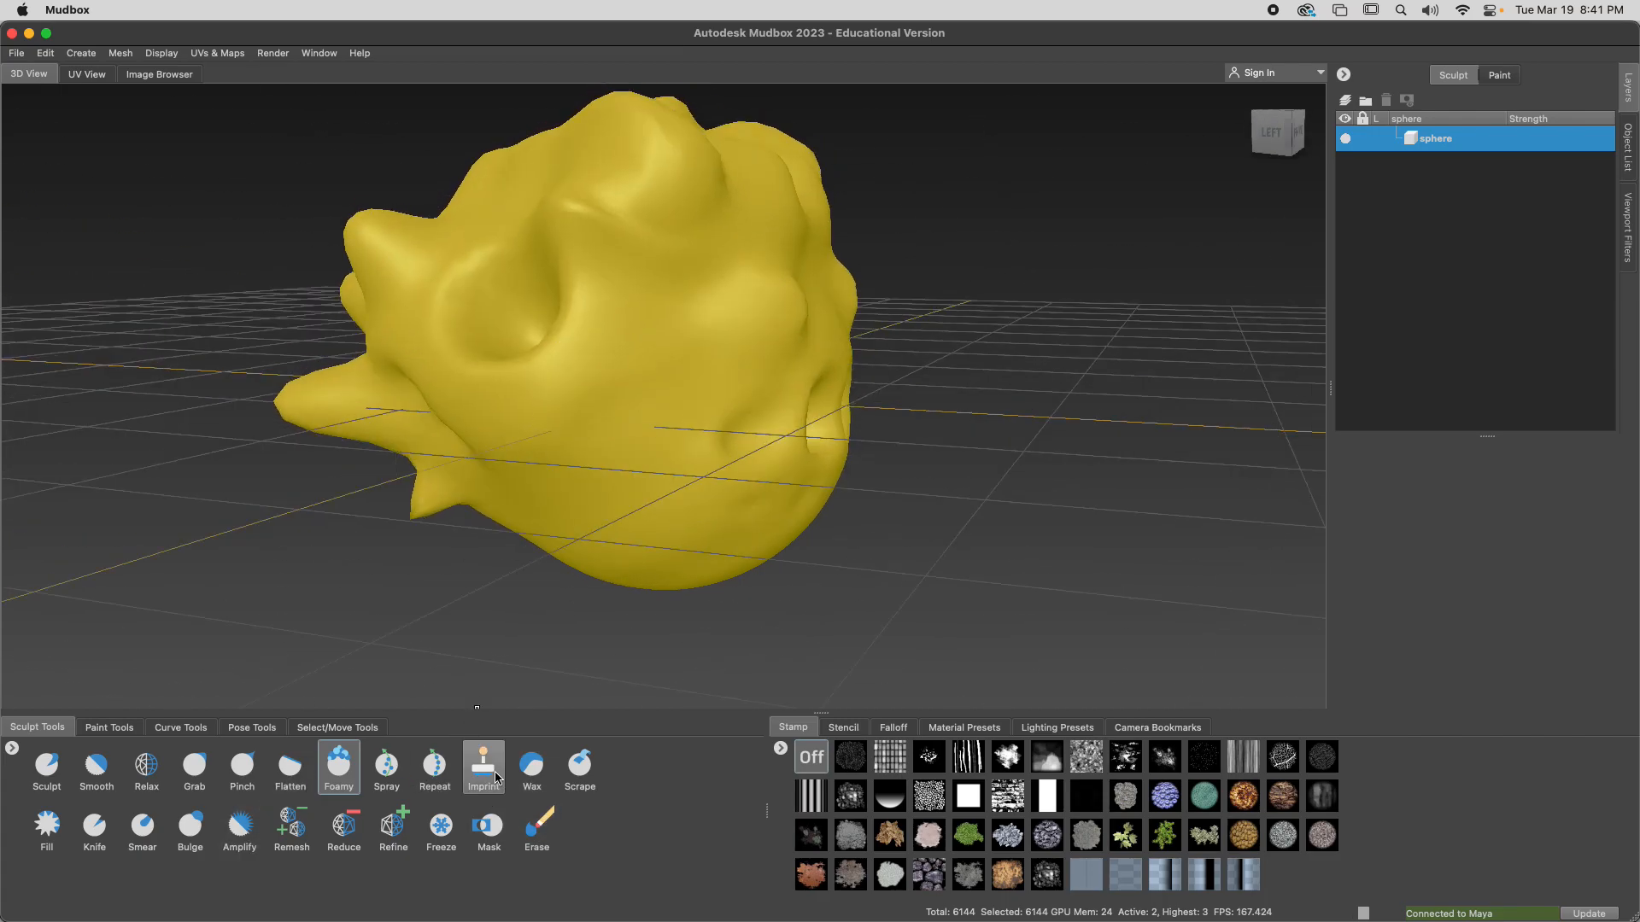
# Press the grey cobblestone stamp into the head's sides, front and top with the Imprint brush
pyautogui.click(929, 874)
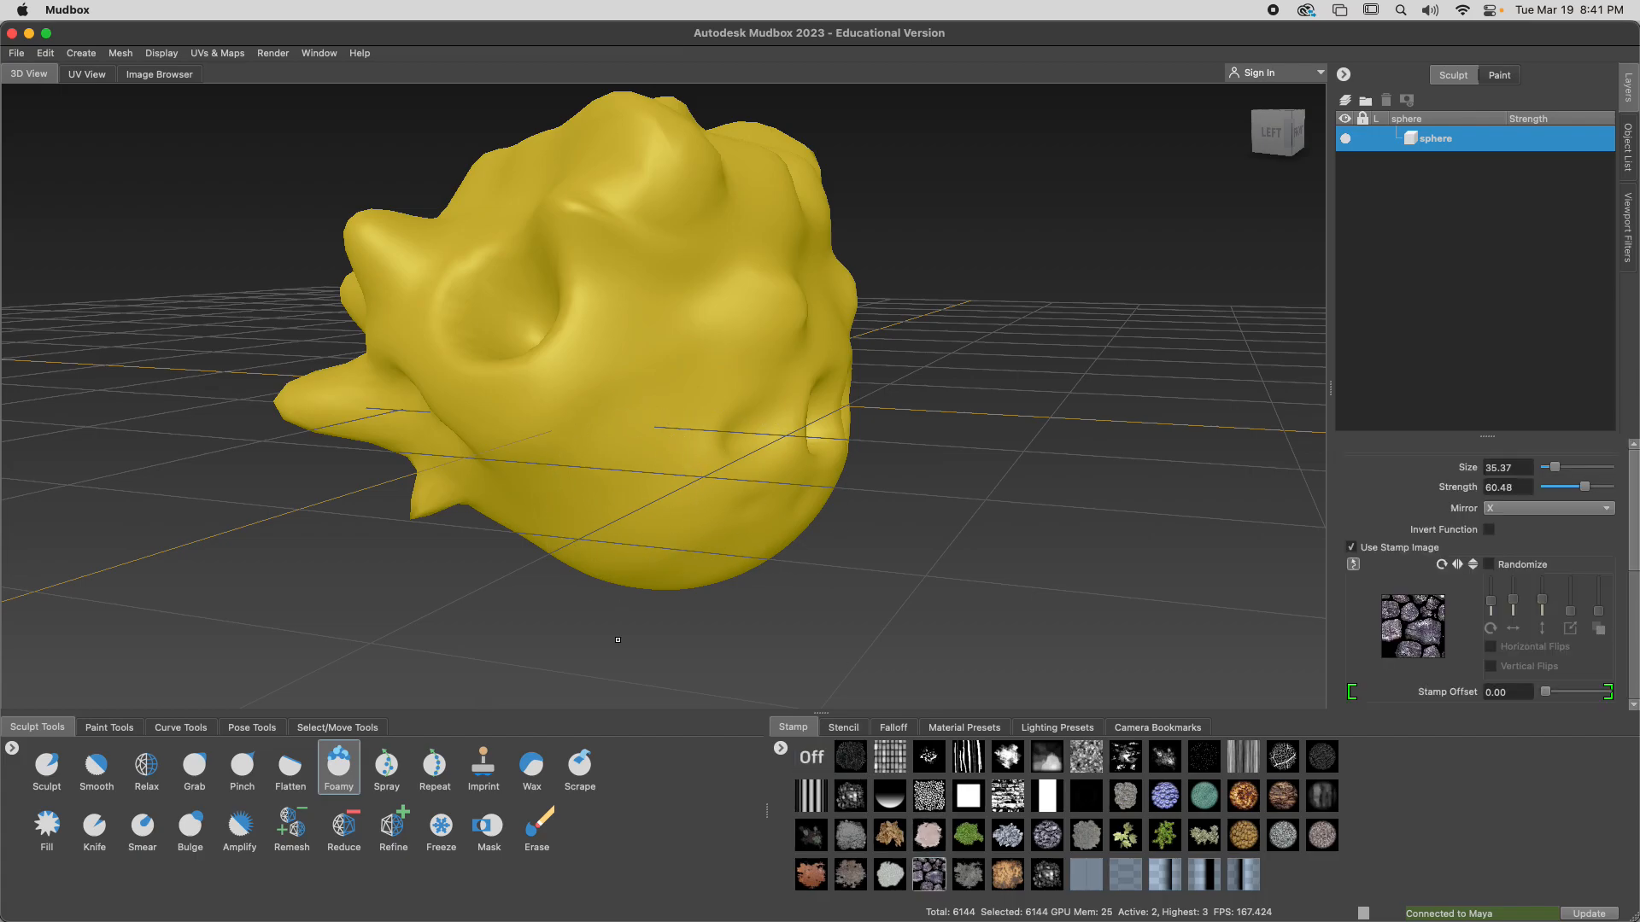
pyautogui.click(483, 766)
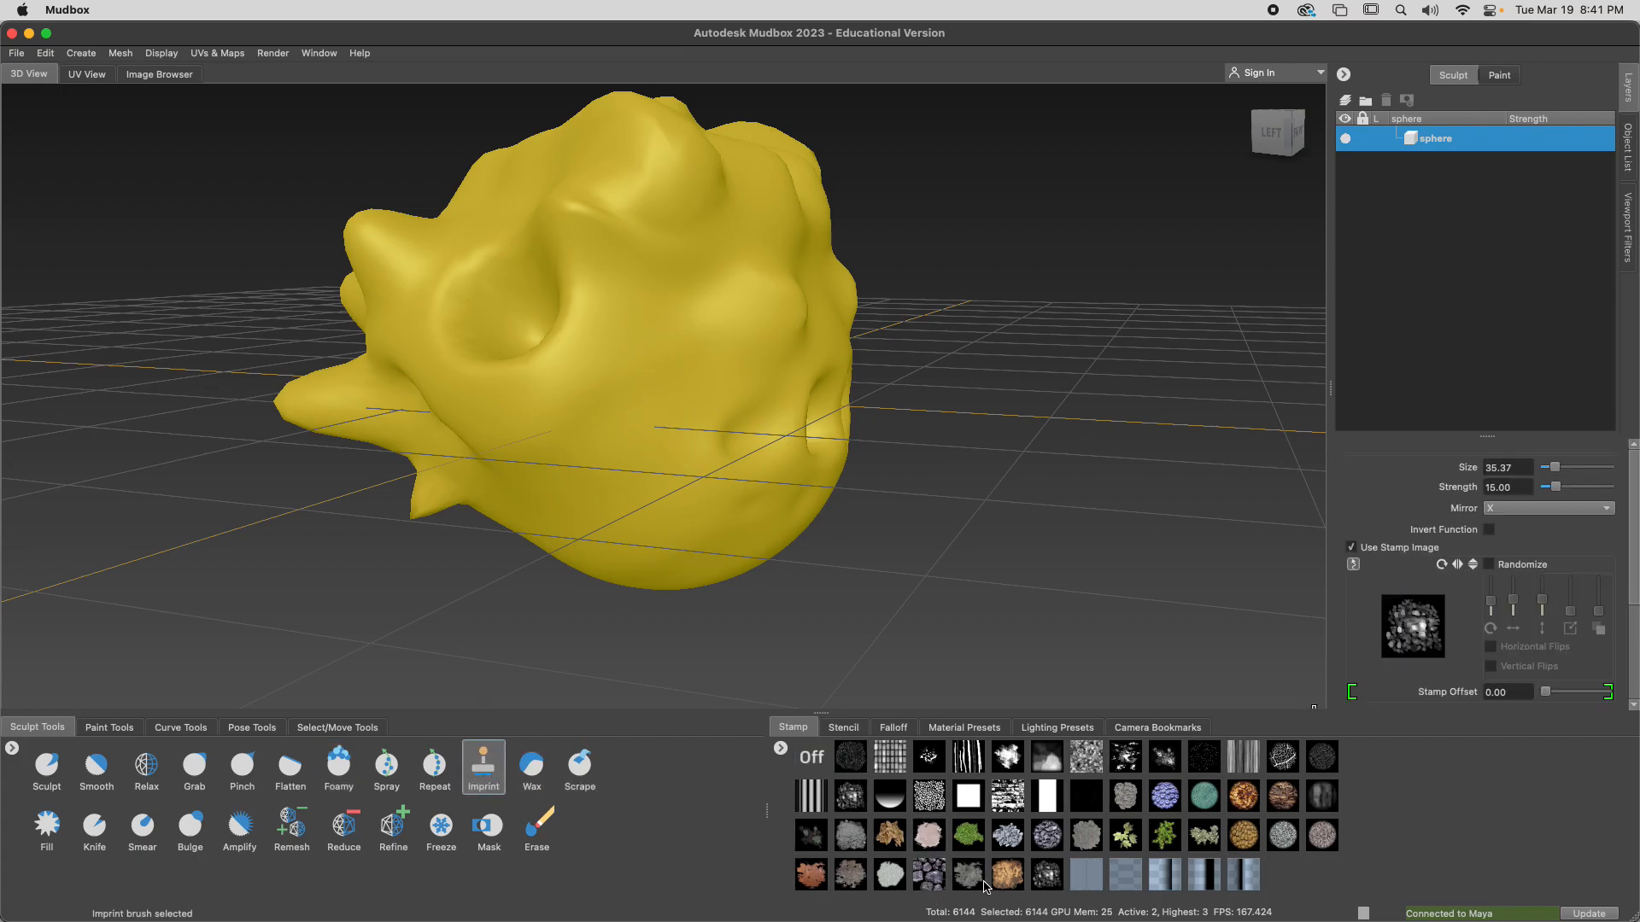
pyautogui.click(929, 875)
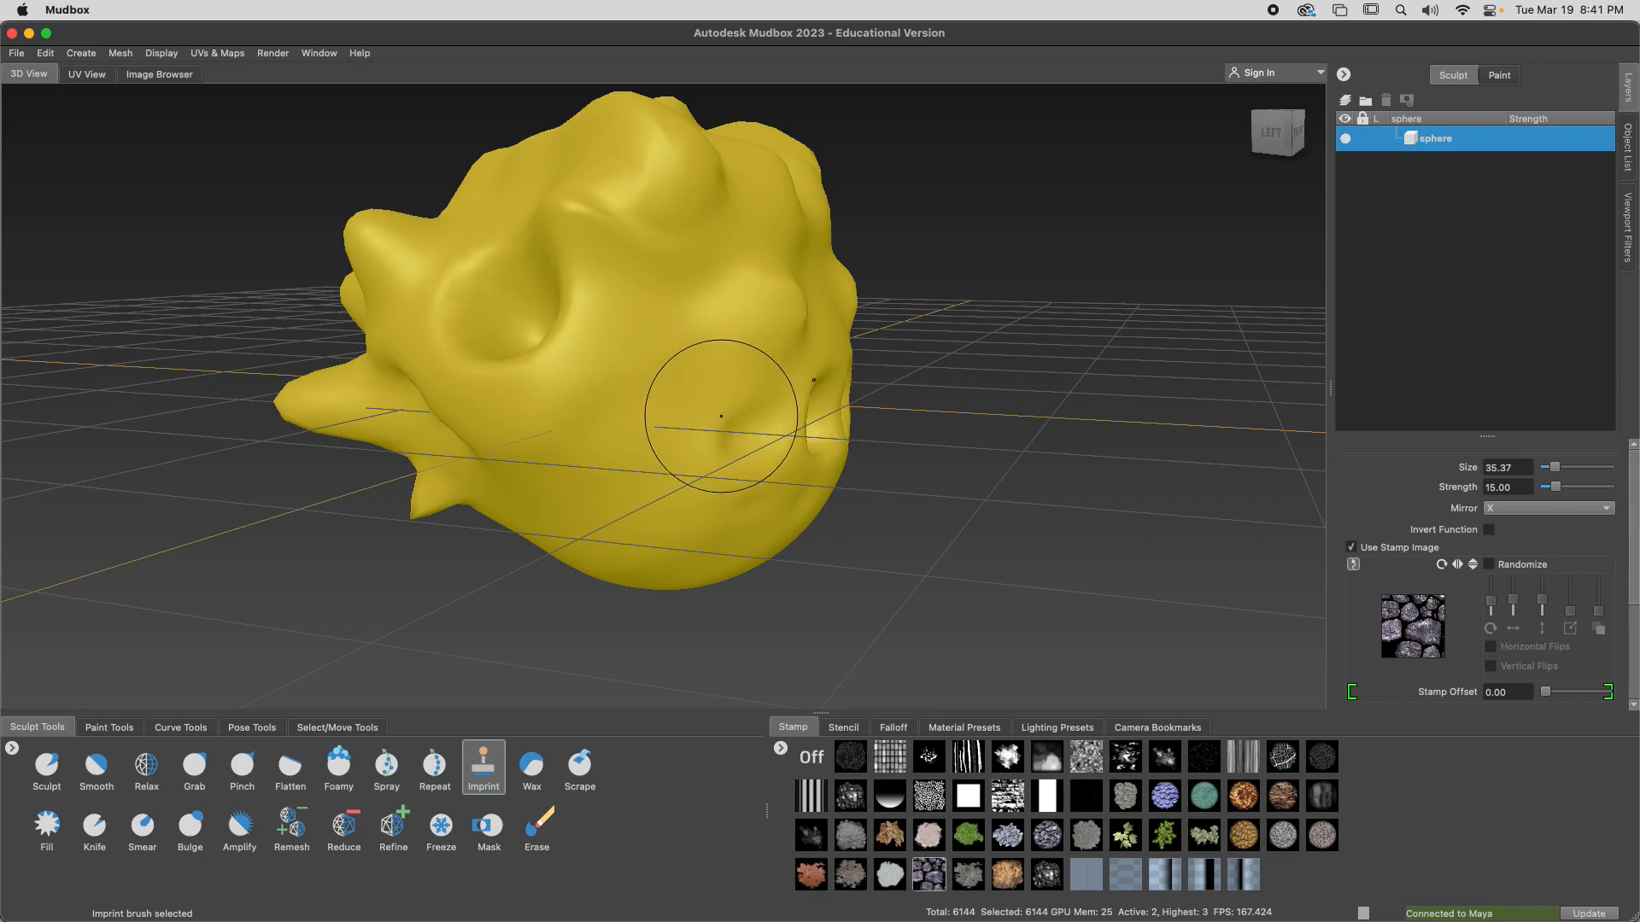
pyautogui.moveTo(662, 373)
pyautogui.mouseDown()
pyautogui.moveTo(805, 376)
pyautogui.moveTo(809, 415)
pyautogui.mouseUp()
pyautogui.keyDown('alt'); pyautogui.moveTo(704, 495); pyautogui.dragTo(477, 574); pyautogui.keyUp('alt')
pyautogui.moveTo(630, 174); pyautogui.dragTo(703, 476)
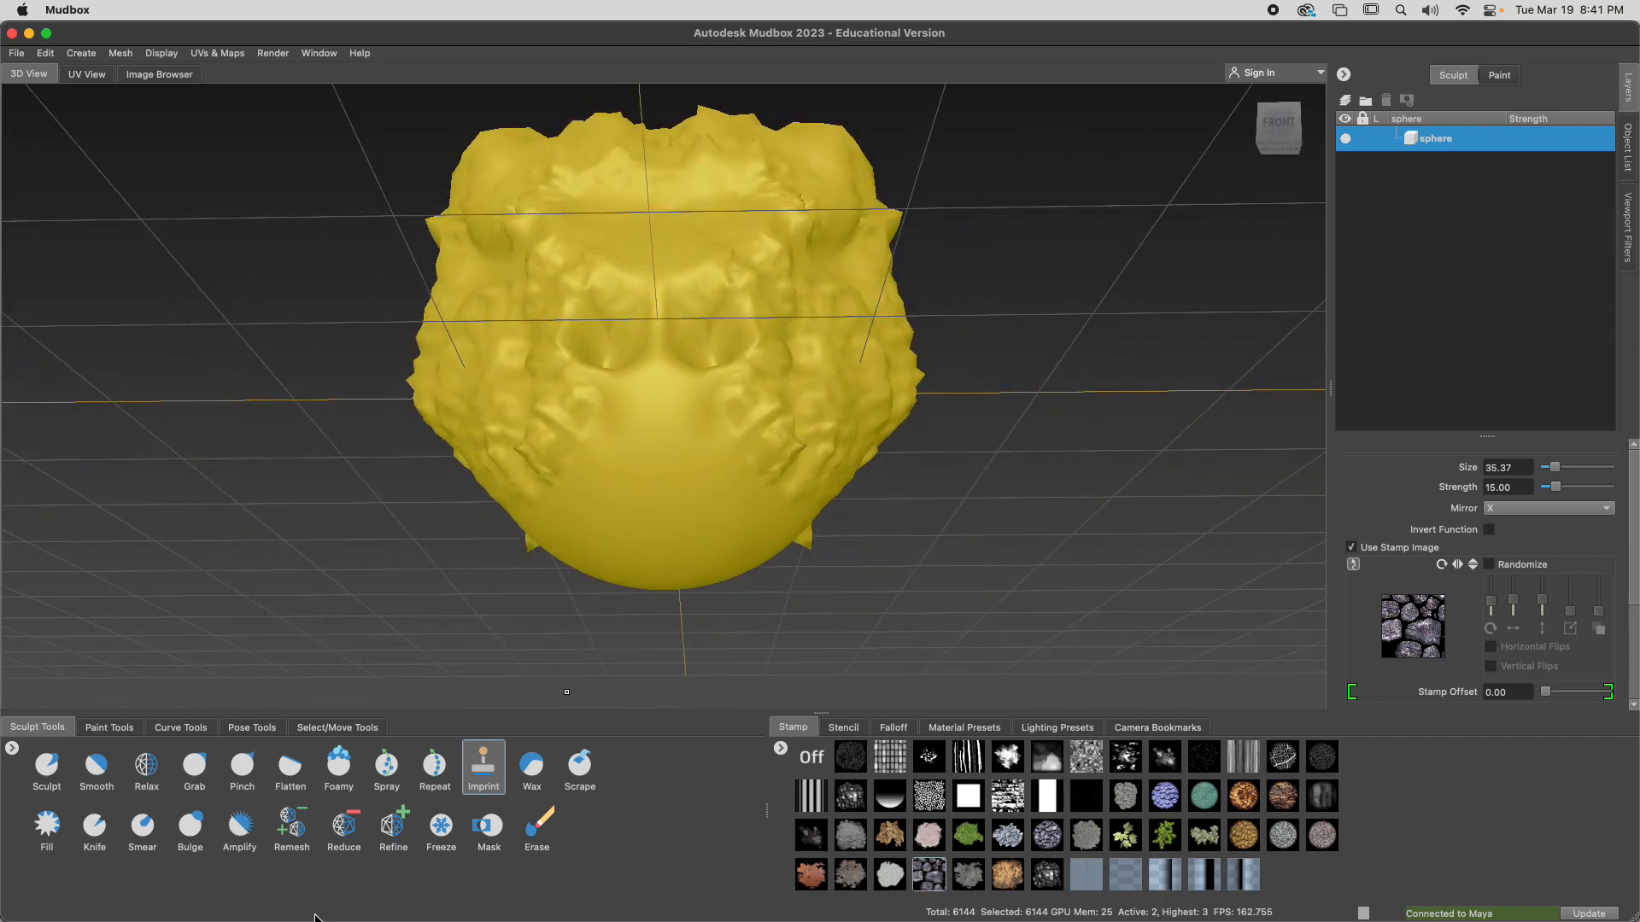
# Fill the upper face with the Wax brush, then texture it using the blue scale stamp at an adjusted brush strength
pyautogui.click(531, 764)
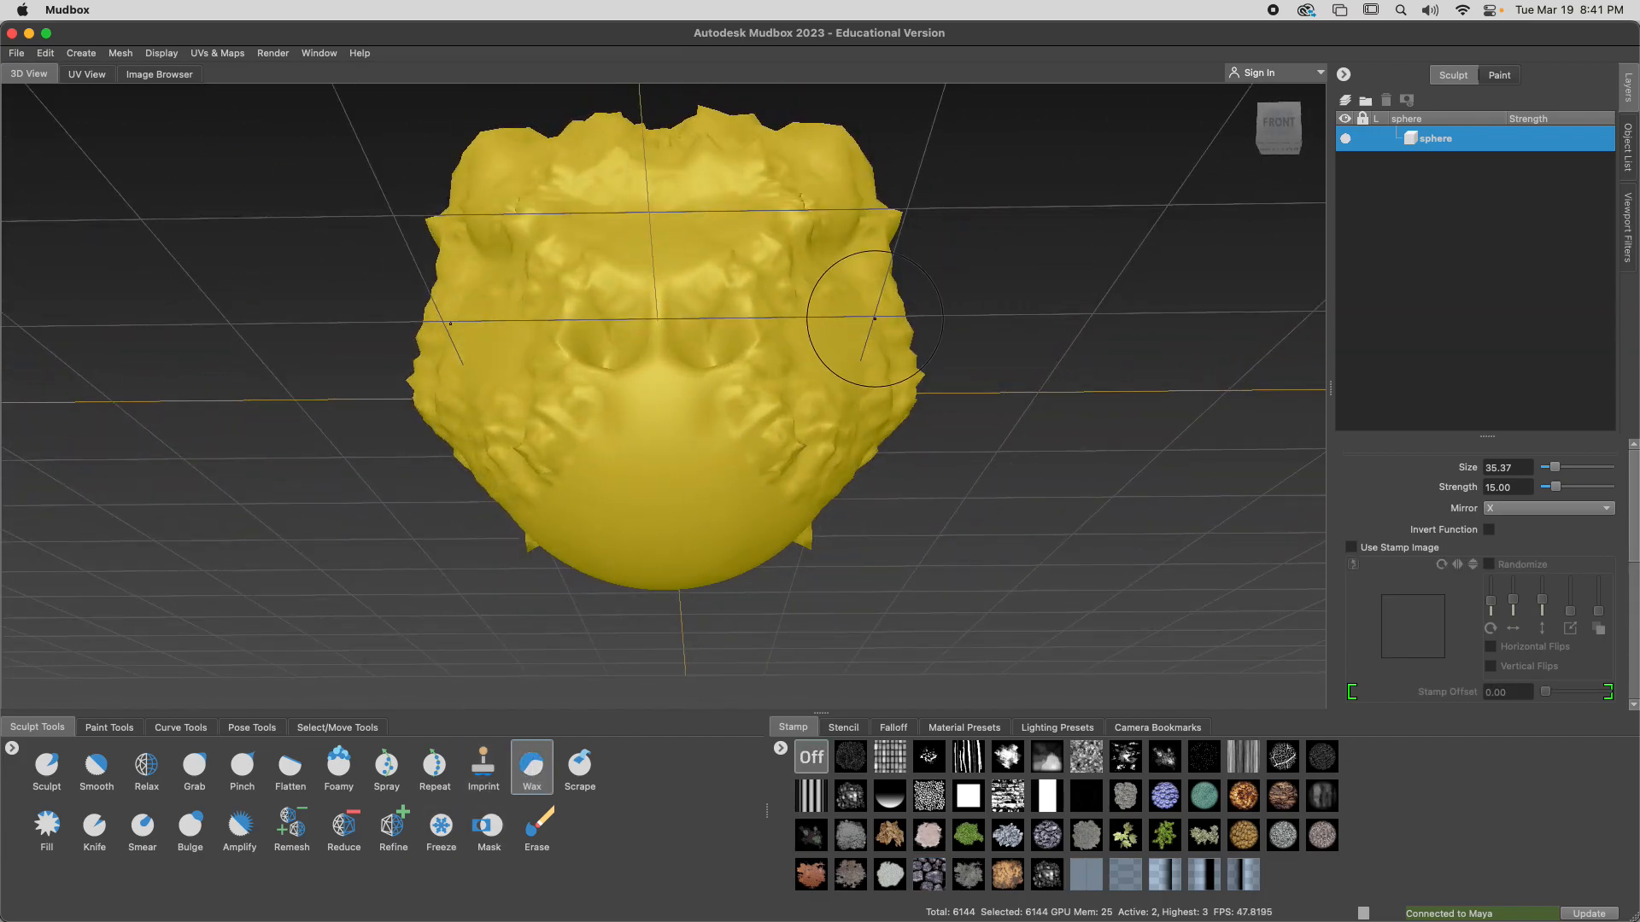
pyautogui.keyDown('alt'); pyautogui.moveTo(832, 229); pyautogui.dragTo(677, 239); pyautogui.keyUp('alt')
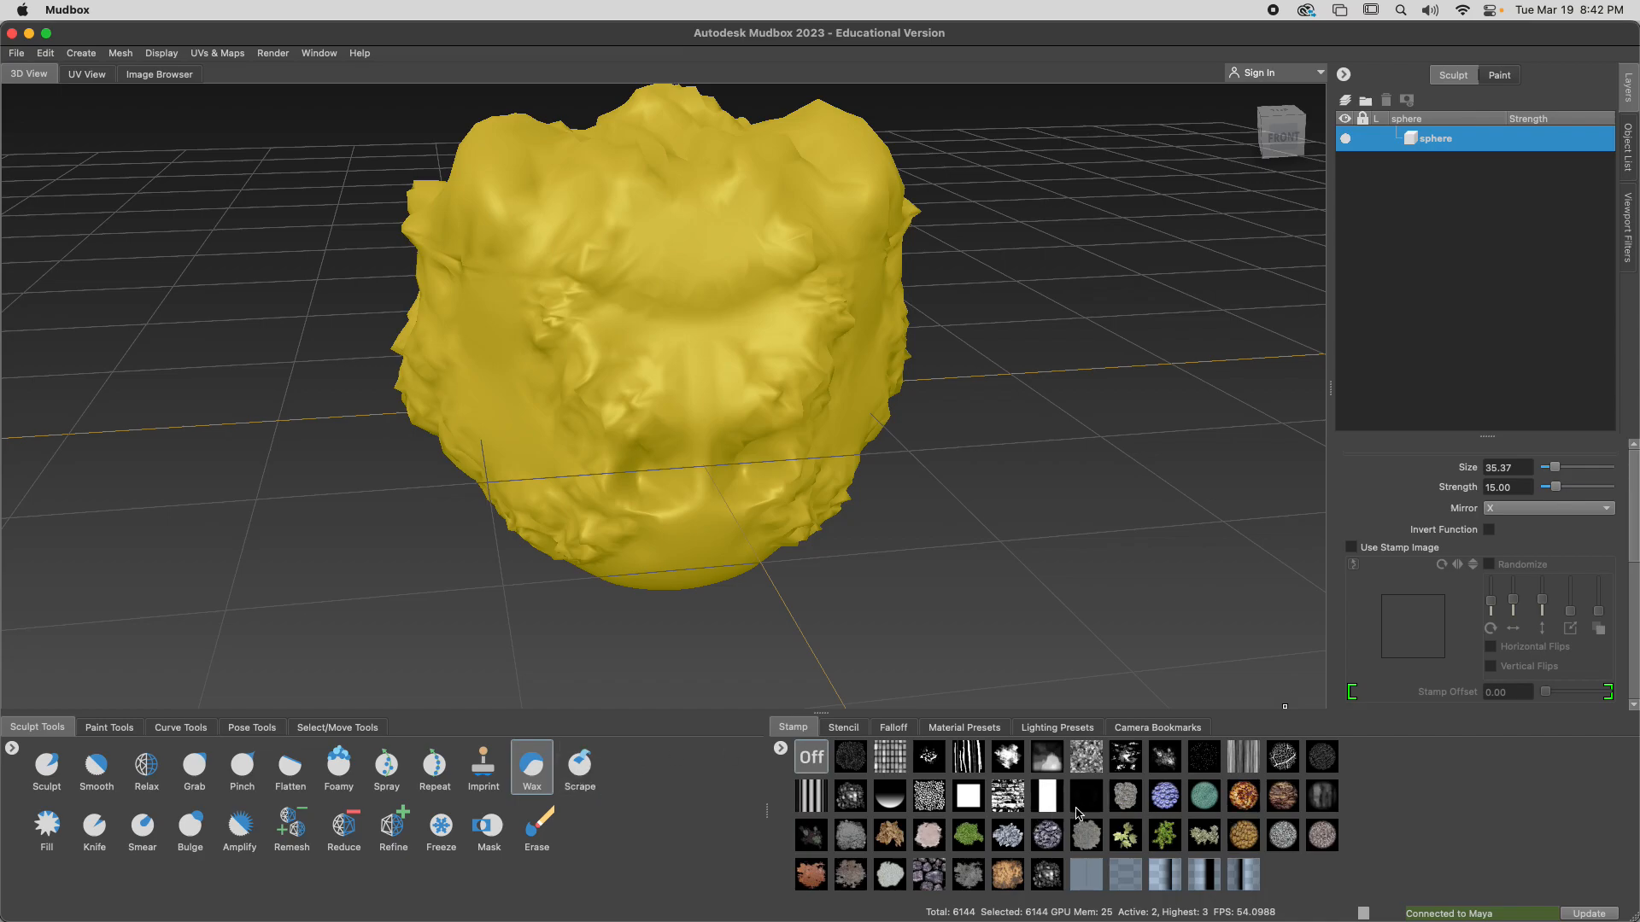
pyautogui.click(1162, 803)
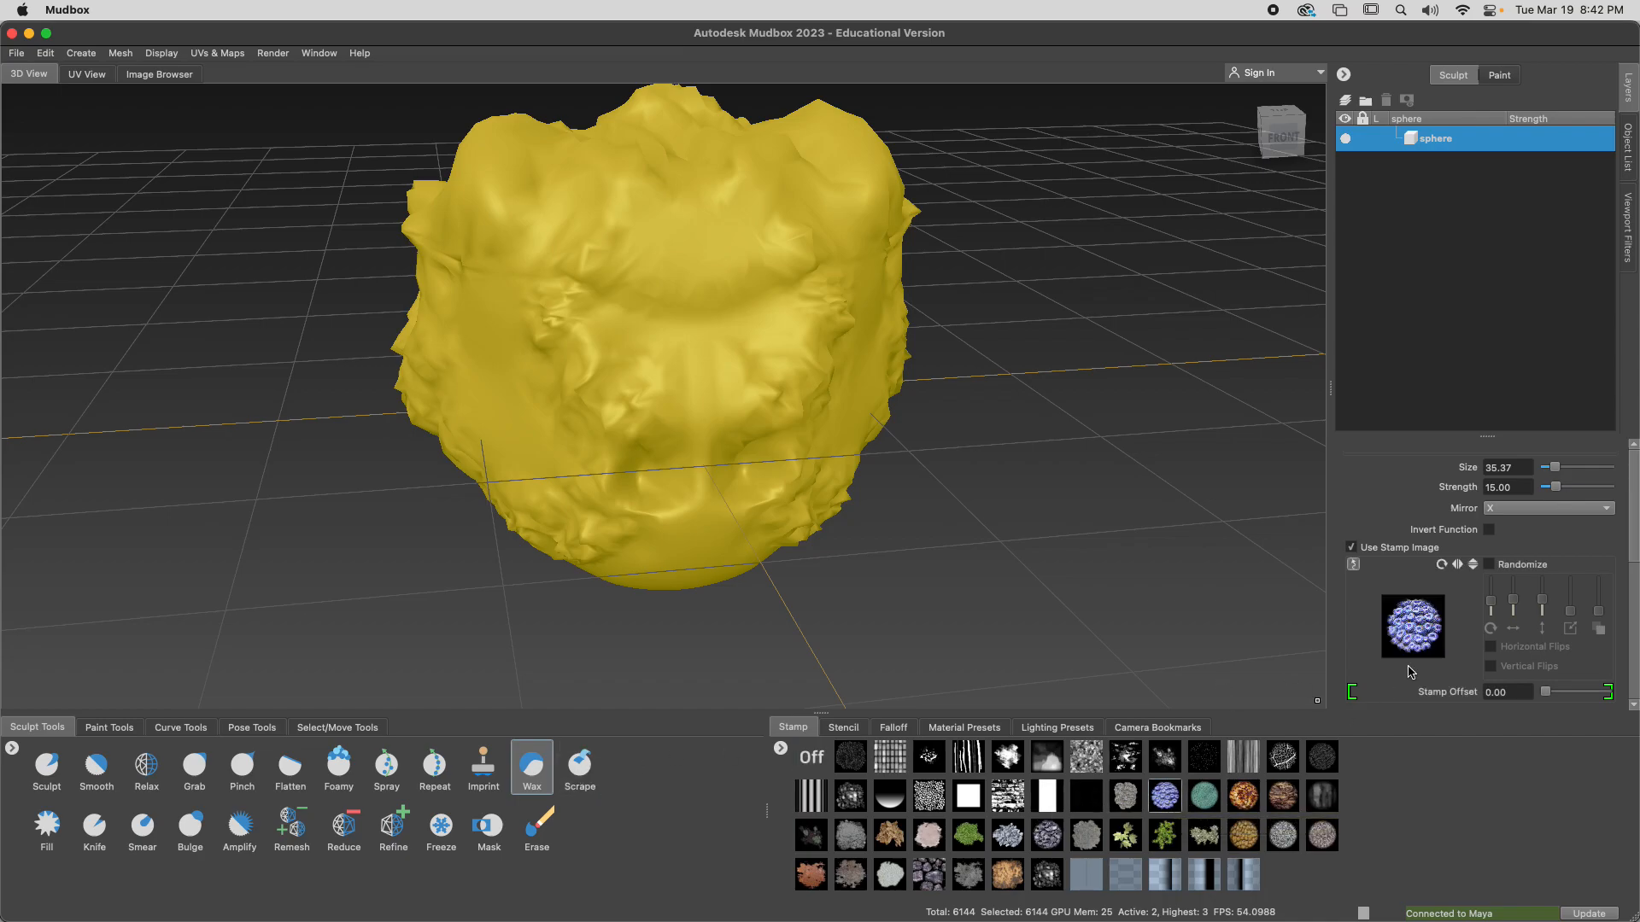
pyautogui.moveTo(693, 281)
pyautogui.keyDown('alt'); pyautogui.mouseDown()
pyautogui.moveTo(735, 321)
pyautogui.moveTo(772, 304)
pyautogui.moveTo(729, 309)
pyautogui.mouseUp(); pyautogui.keyUp('alt')
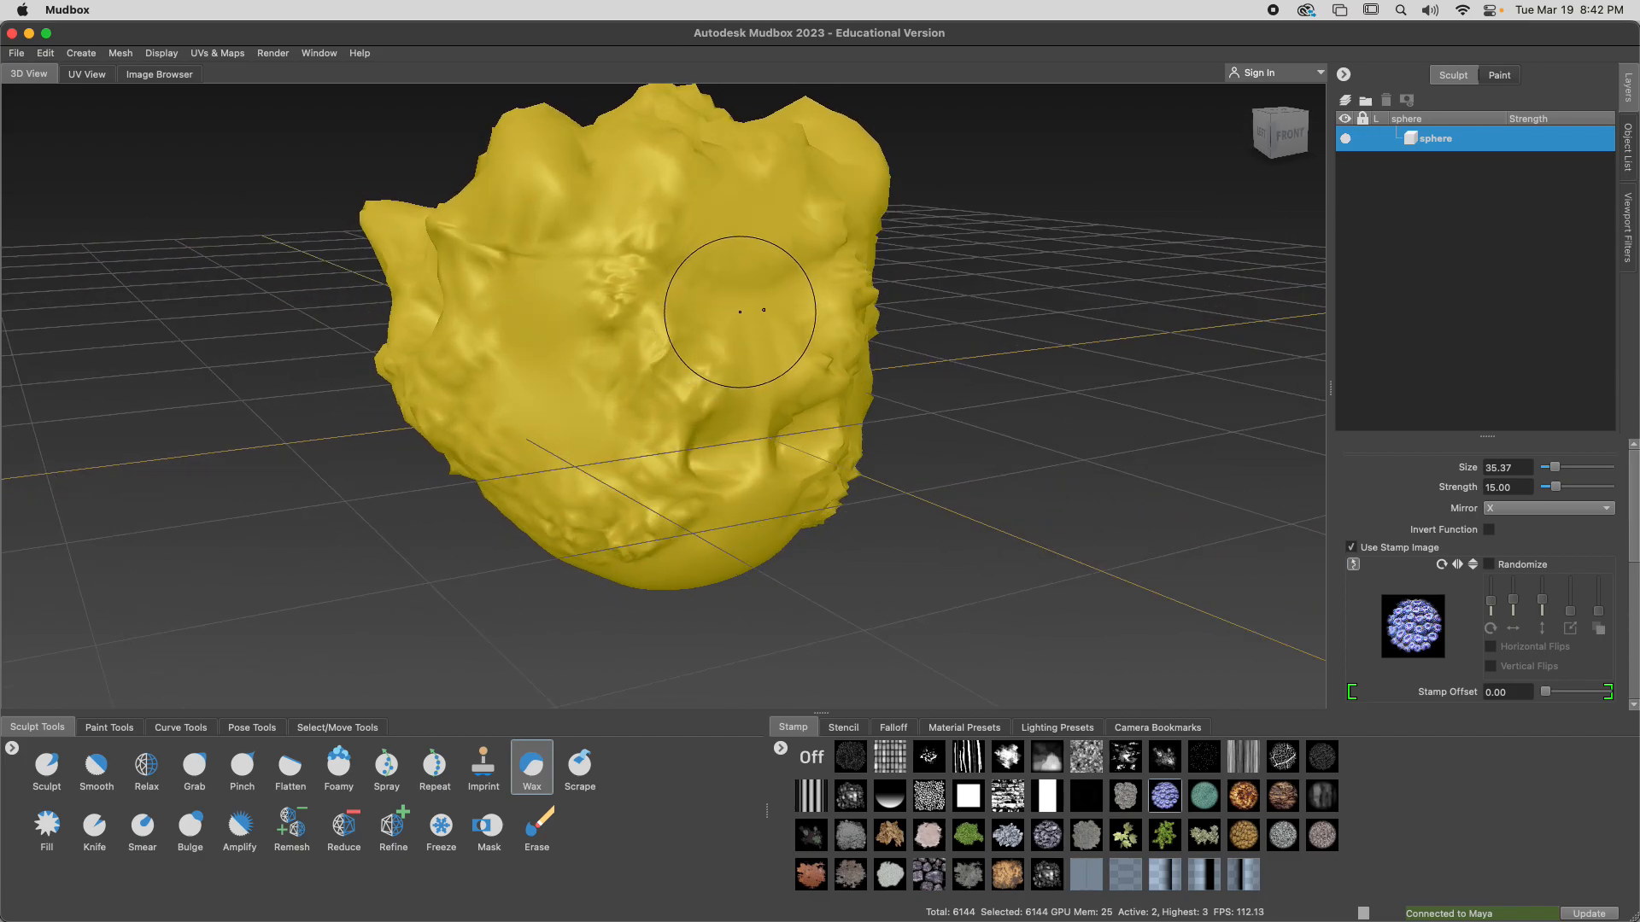
pyautogui.press('m')
pyautogui.moveTo(699, 313); pyautogui.dragTo(818, 304)
pyautogui.moveTo(556, 349)
pyautogui.mouseDown()
pyautogui.moveTo(702, 334)
pyautogui.moveTo(500, 343)
pyautogui.moveTo(663, 337)
pyautogui.moveTo(641, 350)
pyautogui.mouseUp()
# Imprint the cobblestone stamp and the blue scale stamp across the face and side of the head
pyautogui.click(484, 765)
pyautogui.moveTo(713, 312)
pyautogui.mouseDown()
pyautogui.moveTo(772, 307)
pyautogui.moveTo(773, 332)
pyautogui.mouseUp()
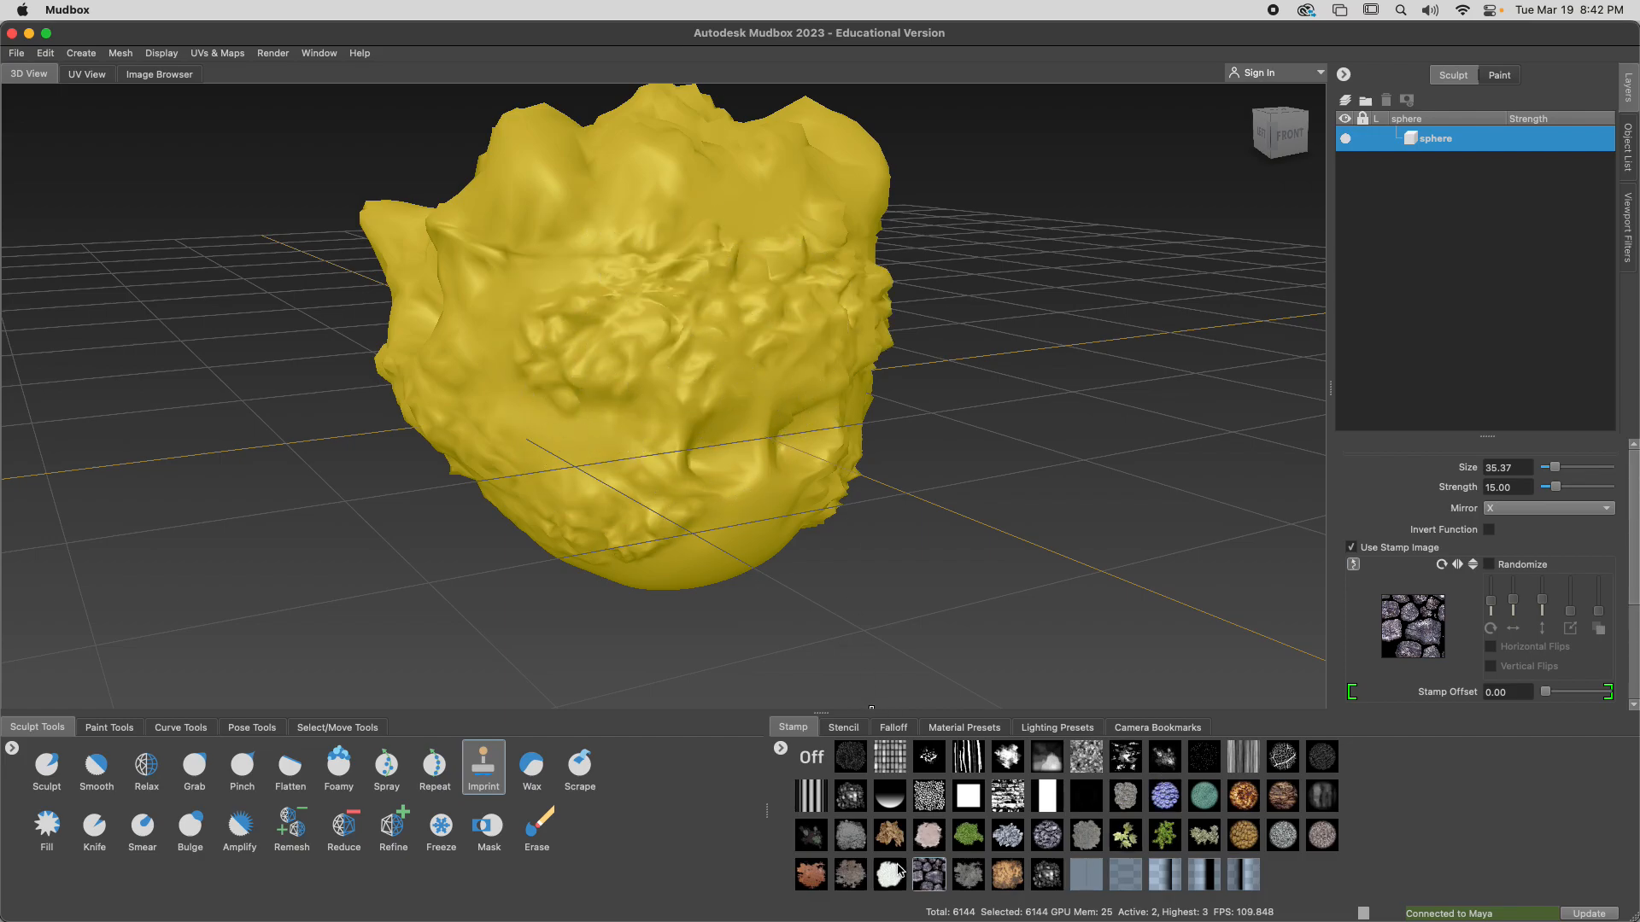
pyautogui.click(1163, 797)
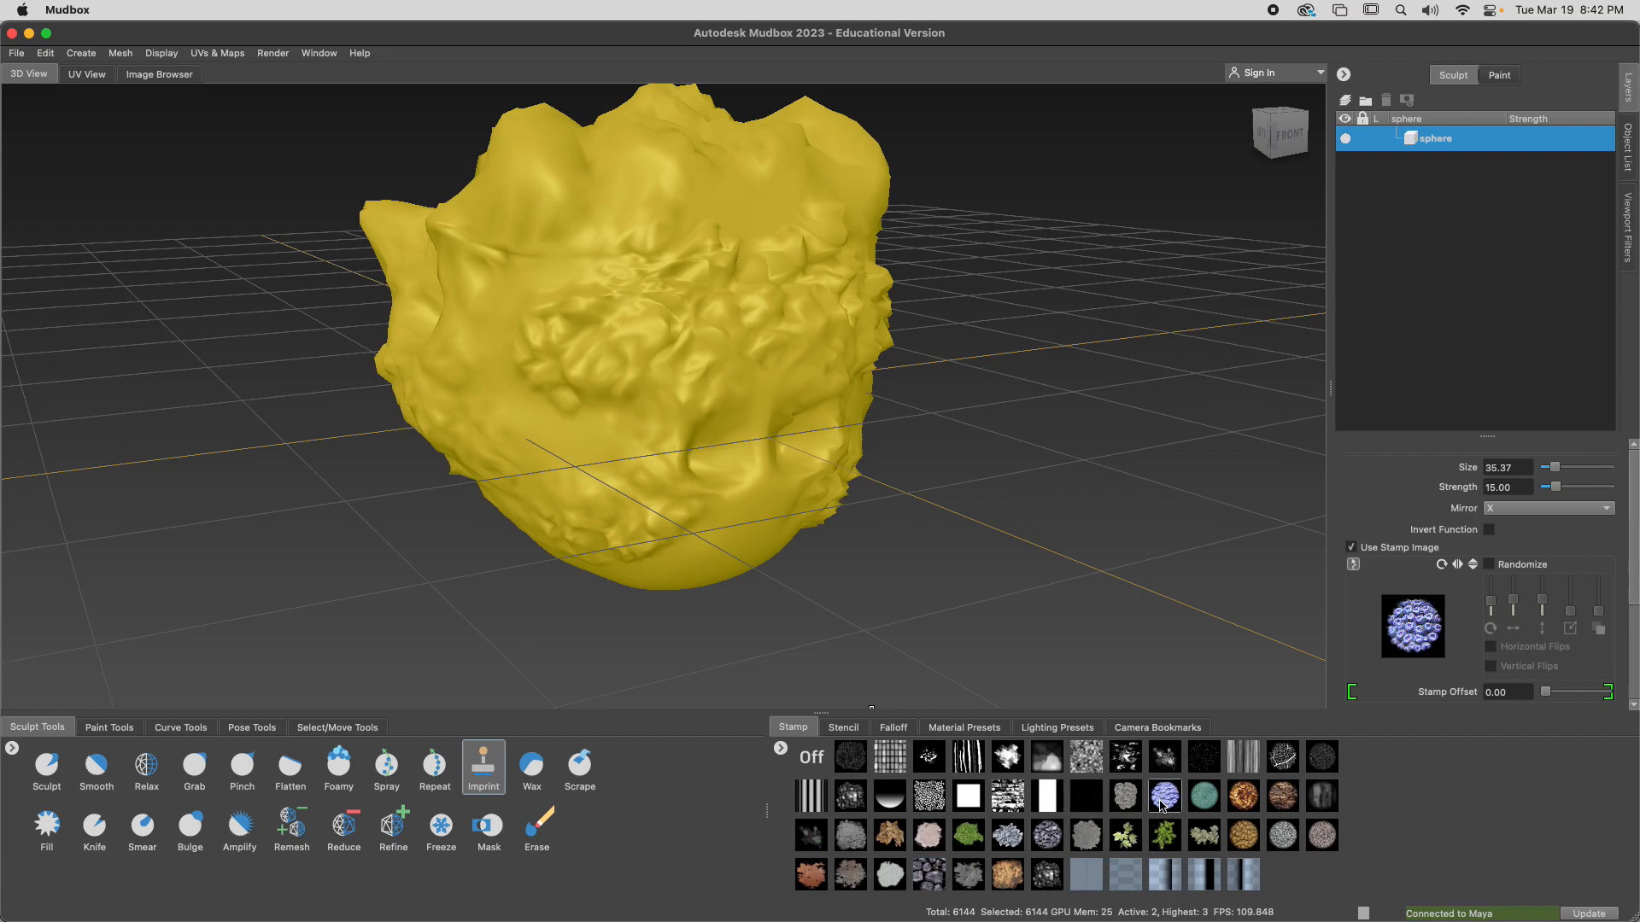
pyautogui.moveTo(643, 261); pyautogui.dragTo(846, 263)
pyautogui.moveTo(755, 324)
pyautogui.keyDown('alt'); pyautogui.mouseDown()
pyautogui.moveTo(795, 323)
pyautogui.moveTo(822, 299)
pyautogui.mouseUp(); pyautogui.keyUp('alt')
pyautogui.moveTo(593, 274)
pyautogui.keyDown('alt'); pyautogui.mouseDown()
pyautogui.moveTo(746, 150)
pyautogui.moveTo(593, 381)
pyautogui.moveTo(691, 355)
pyautogui.moveTo(658, 410)
pyautogui.moveTo(670, 436)
pyautogui.moveTo(743, 428)
pyautogui.mouseUp(); pyautogui.keyUp('alt')
pyautogui.moveTo(675, 335)
pyautogui.mouseDown()
pyautogui.moveTo(699, 289)
pyautogui.moveTo(727, 368)
pyautogui.moveTo(692, 380)
pyautogui.moveTo(798, 402)
pyautogui.mouseUp()
pyautogui.moveTo(503, 295); pyautogui.dragTo(518, 271)
pyautogui.moveTo(467, 340); pyautogui.dragTo(451, 295)
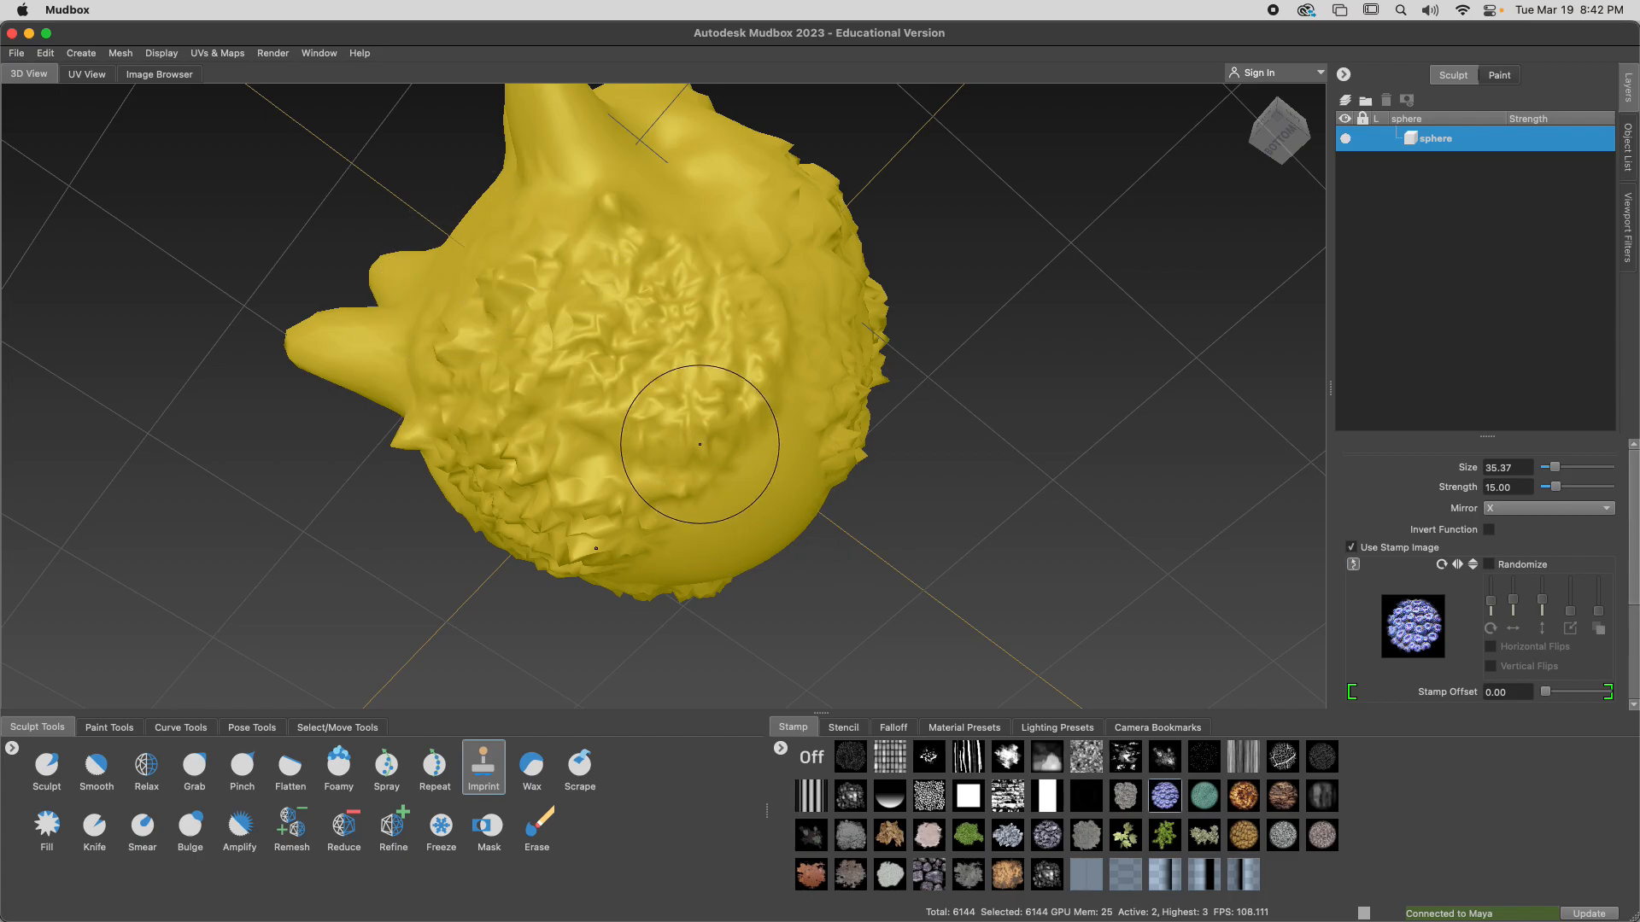
# Carve the front, top and side of the head with the Knife brush, raising its strength to 27.86
pyautogui.click(94, 825)
pyautogui.moveTo(705, 502)
pyautogui.mouseDown()
pyautogui.moveTo(744, 503)
pyautogui.moveTo(808, 467)
pyautogui.mouseUp()
pyautogui.moveTo(772, 543)
pyautogui.keyDown('alt'); pyautogui.mouseDown()
pyautogui.moveTo(586, 538)
pyautogui.moveTo(333, 593)
pyautogui.moveTo(242, 700)
pyautogui.moveTo(201, 630)
pyautogui.moveTo(245, 695)
pyautogui.moveTo(498, 484)
pyautogui.mouseUp(); pyautogui.keyUp('alt')
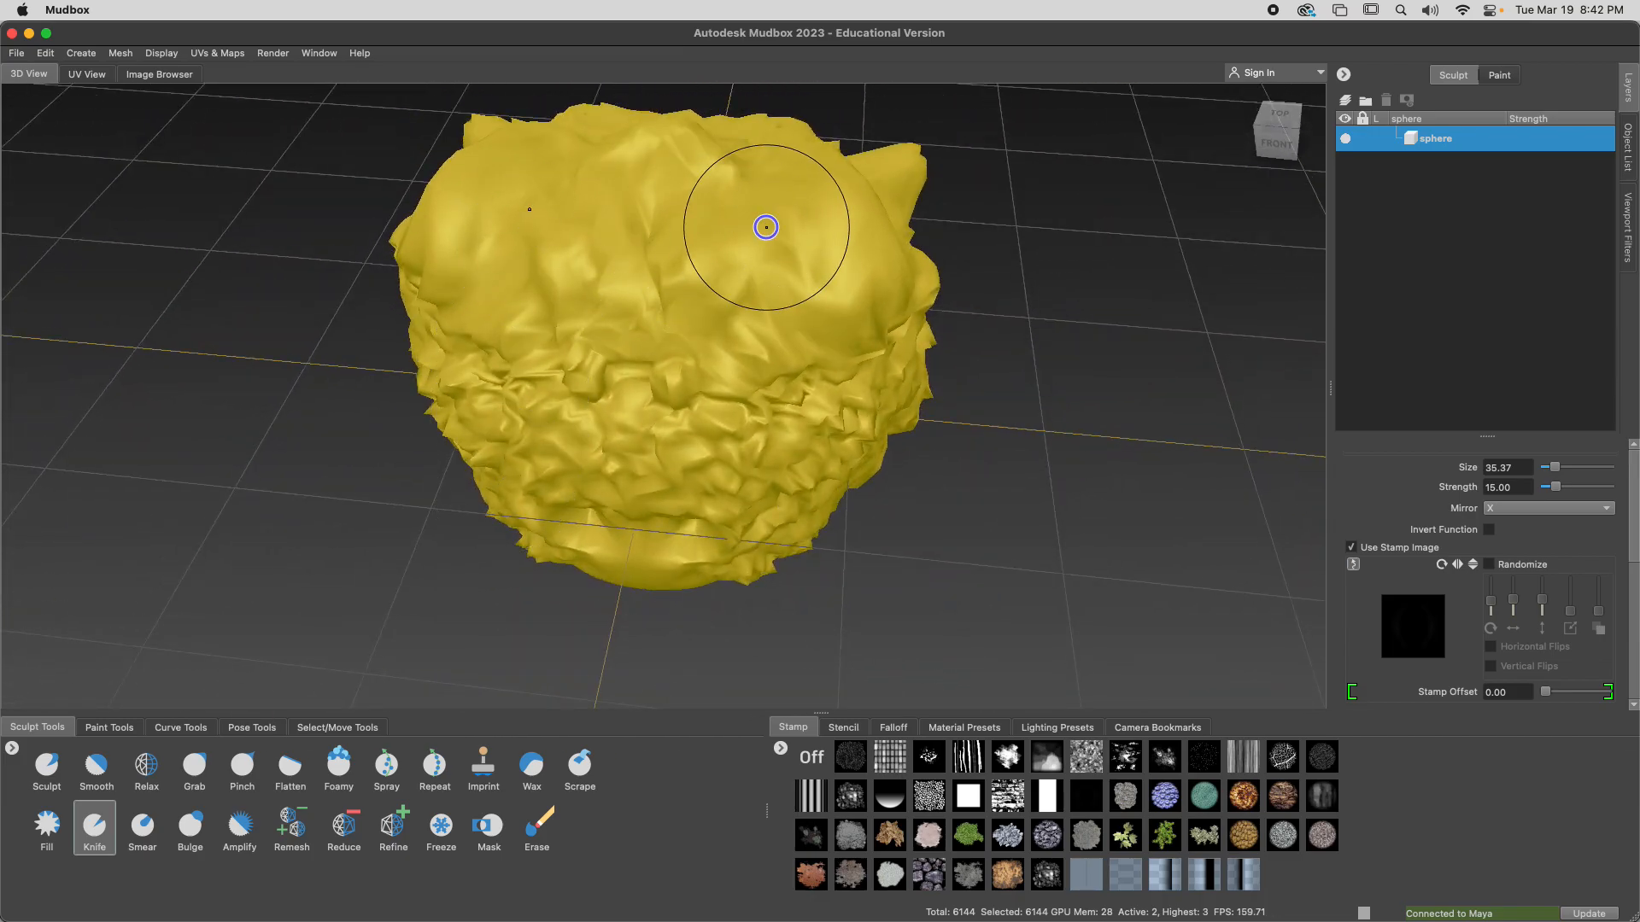
pyautogui.press('m')
pyautogui.moveTo(730, 254)
pyautogui.mouseDown()
pyautogui.moveTo(796, 223)
pyautogui.moveTo(766, 246)
pyautogui.moveTo(857, 231)
pyautogui.moveTo(849, 247)
pyautogui.moveTo(597, 238)
pyautogui.mouseUp()
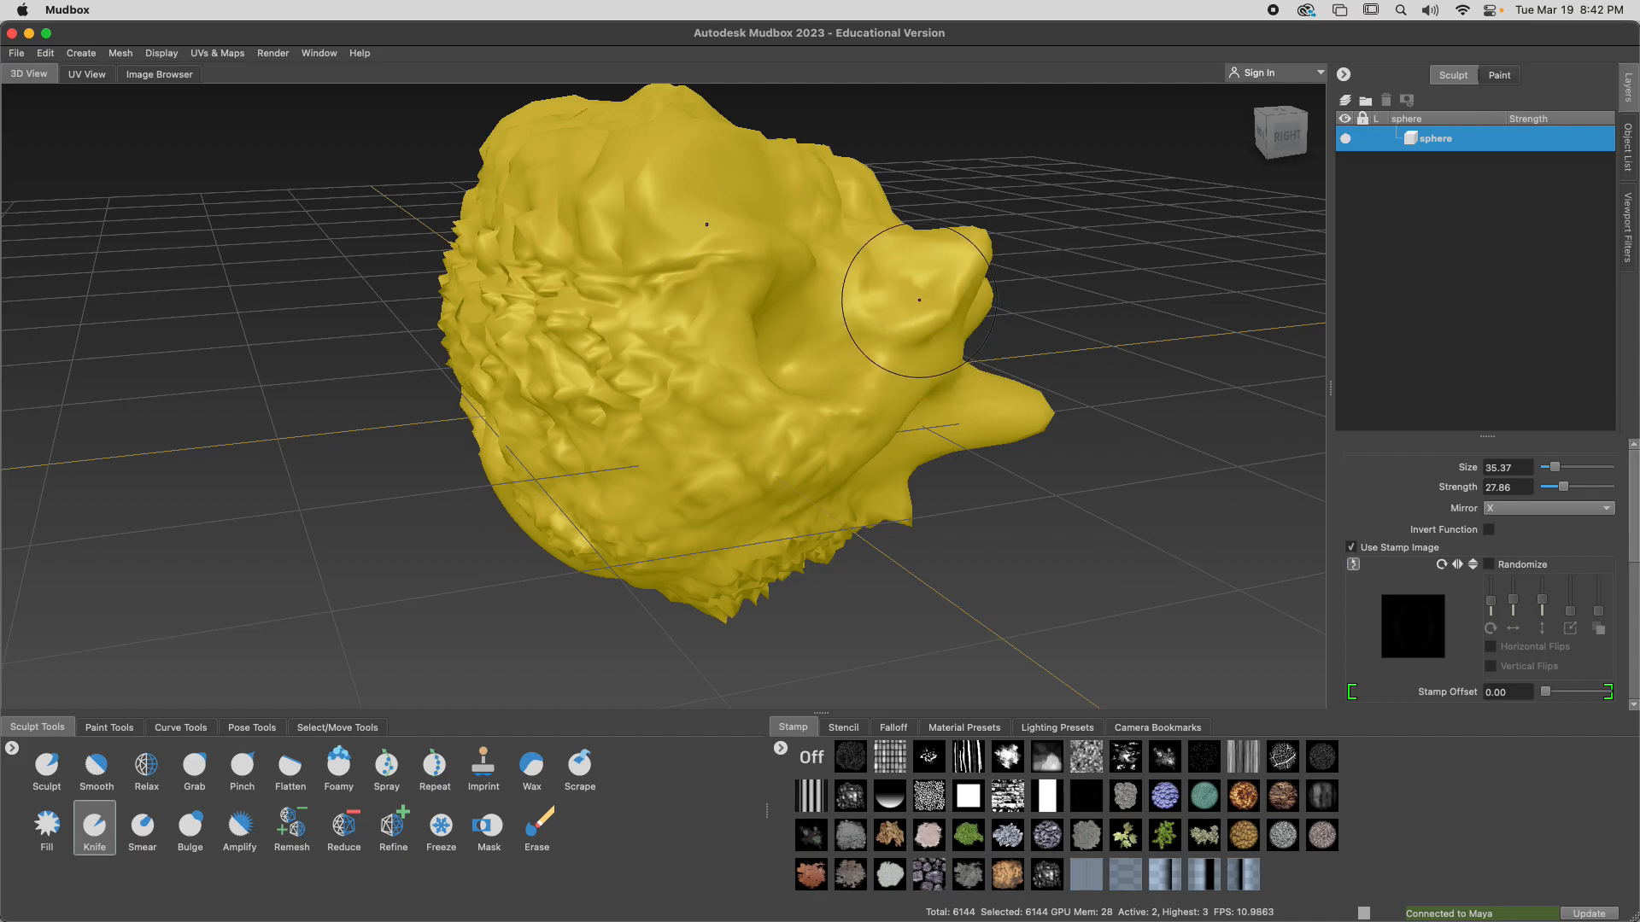
pyautogui.moveTo(811, 228); pyautogui.dragTo(832, 217)
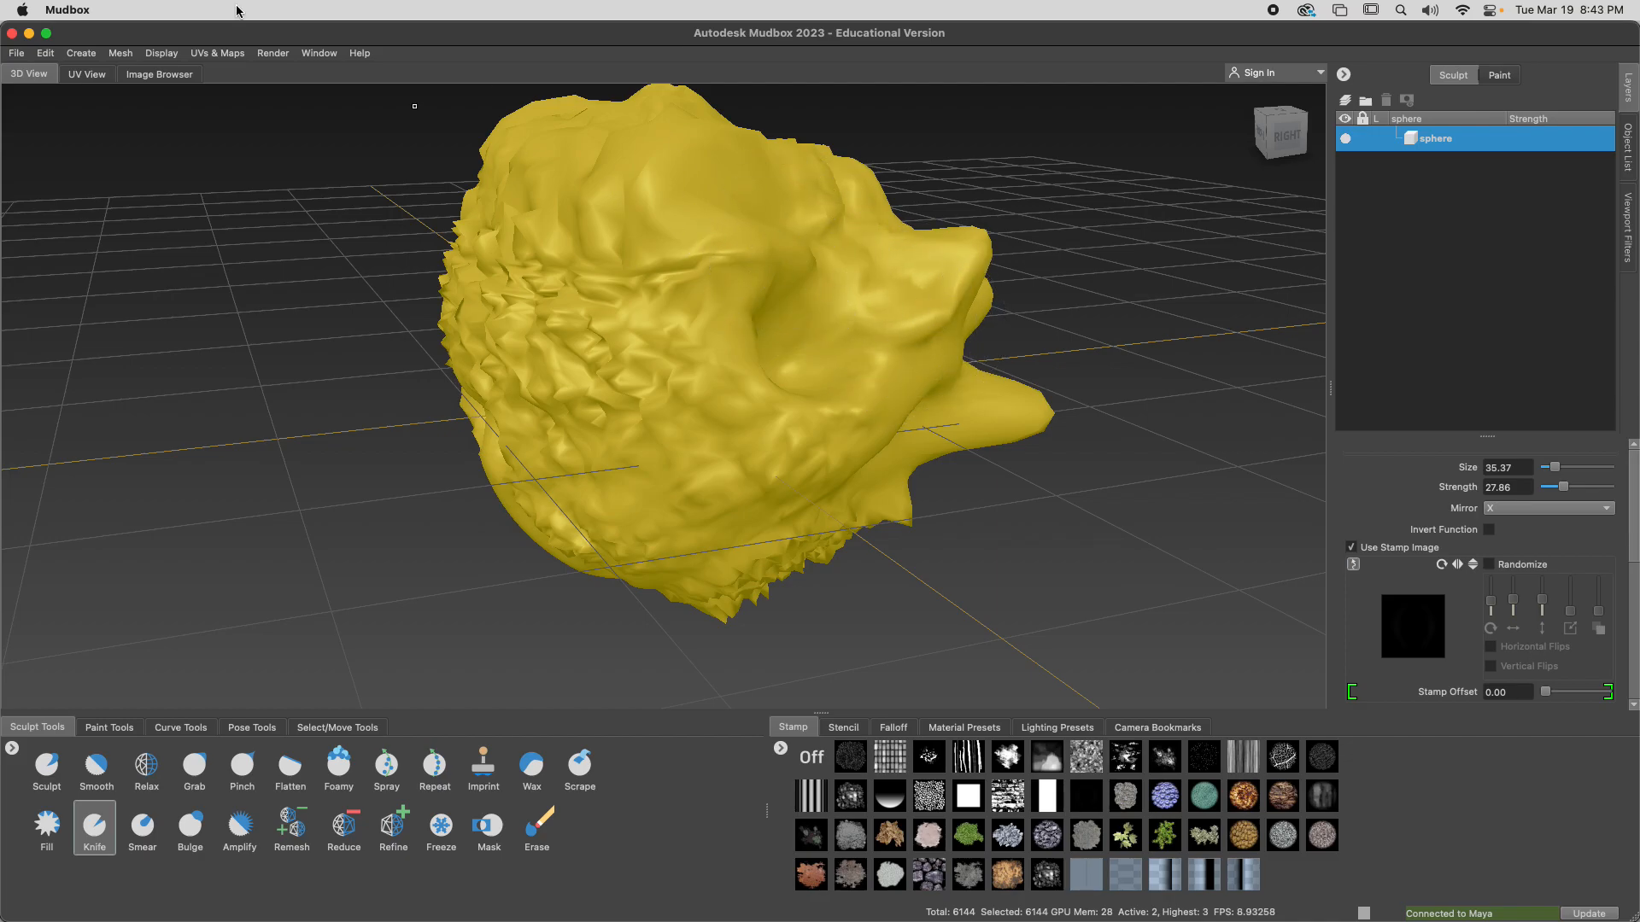
# Undo the last two Knife strokes on the head
pyautogui.click(47, 55)
pyautogui.click(55, 70)
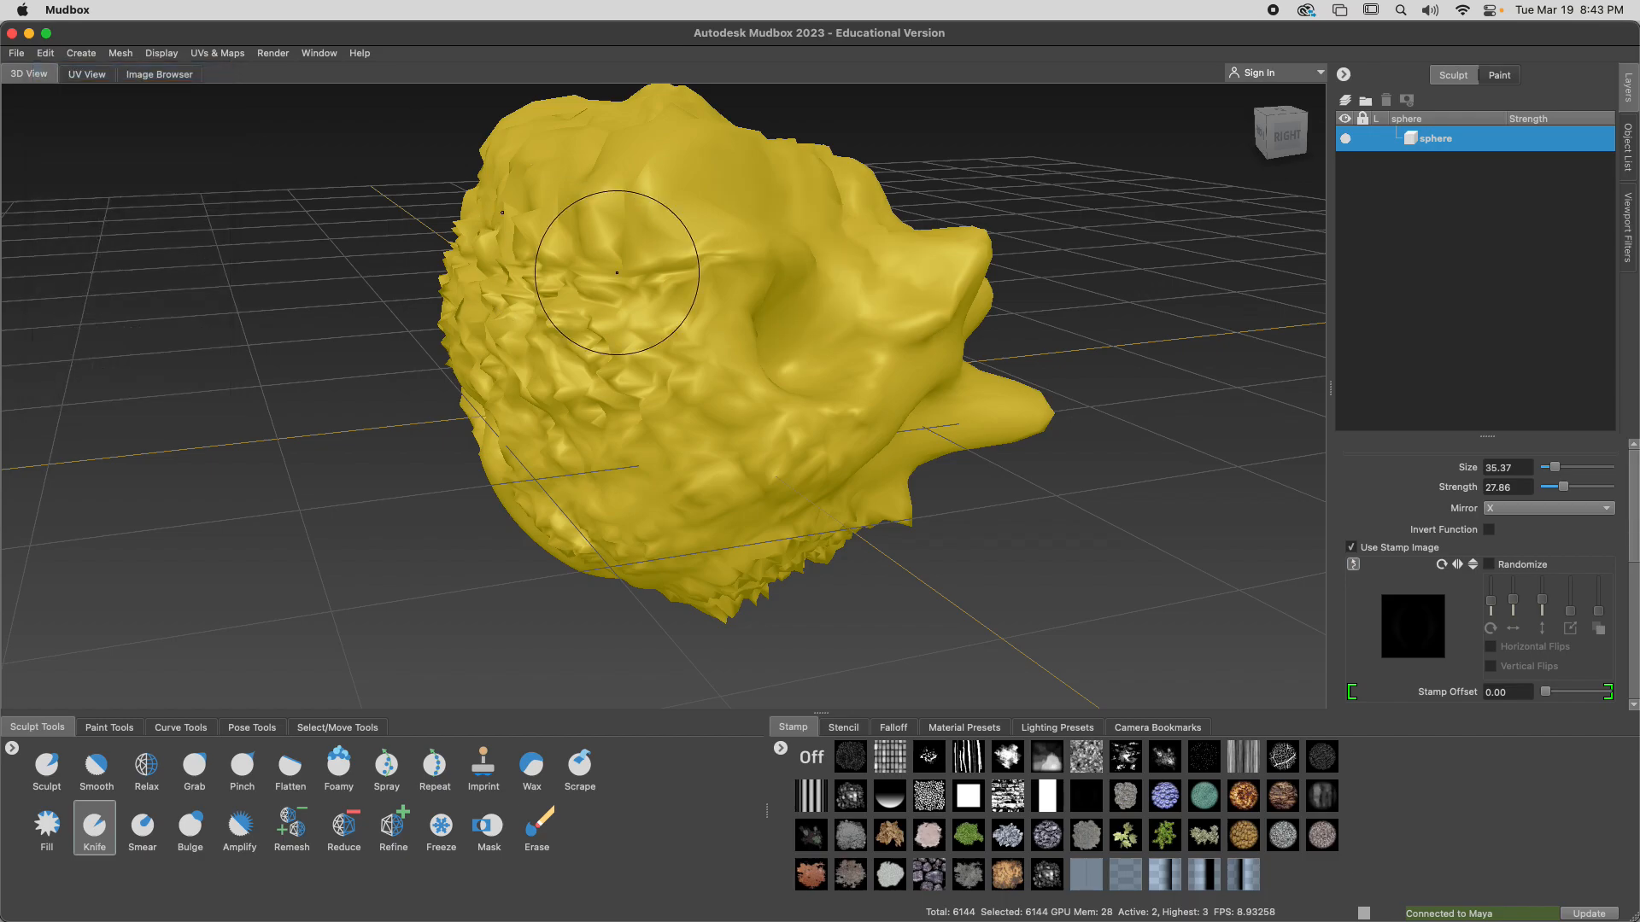
pyautogui.click(47, 55)
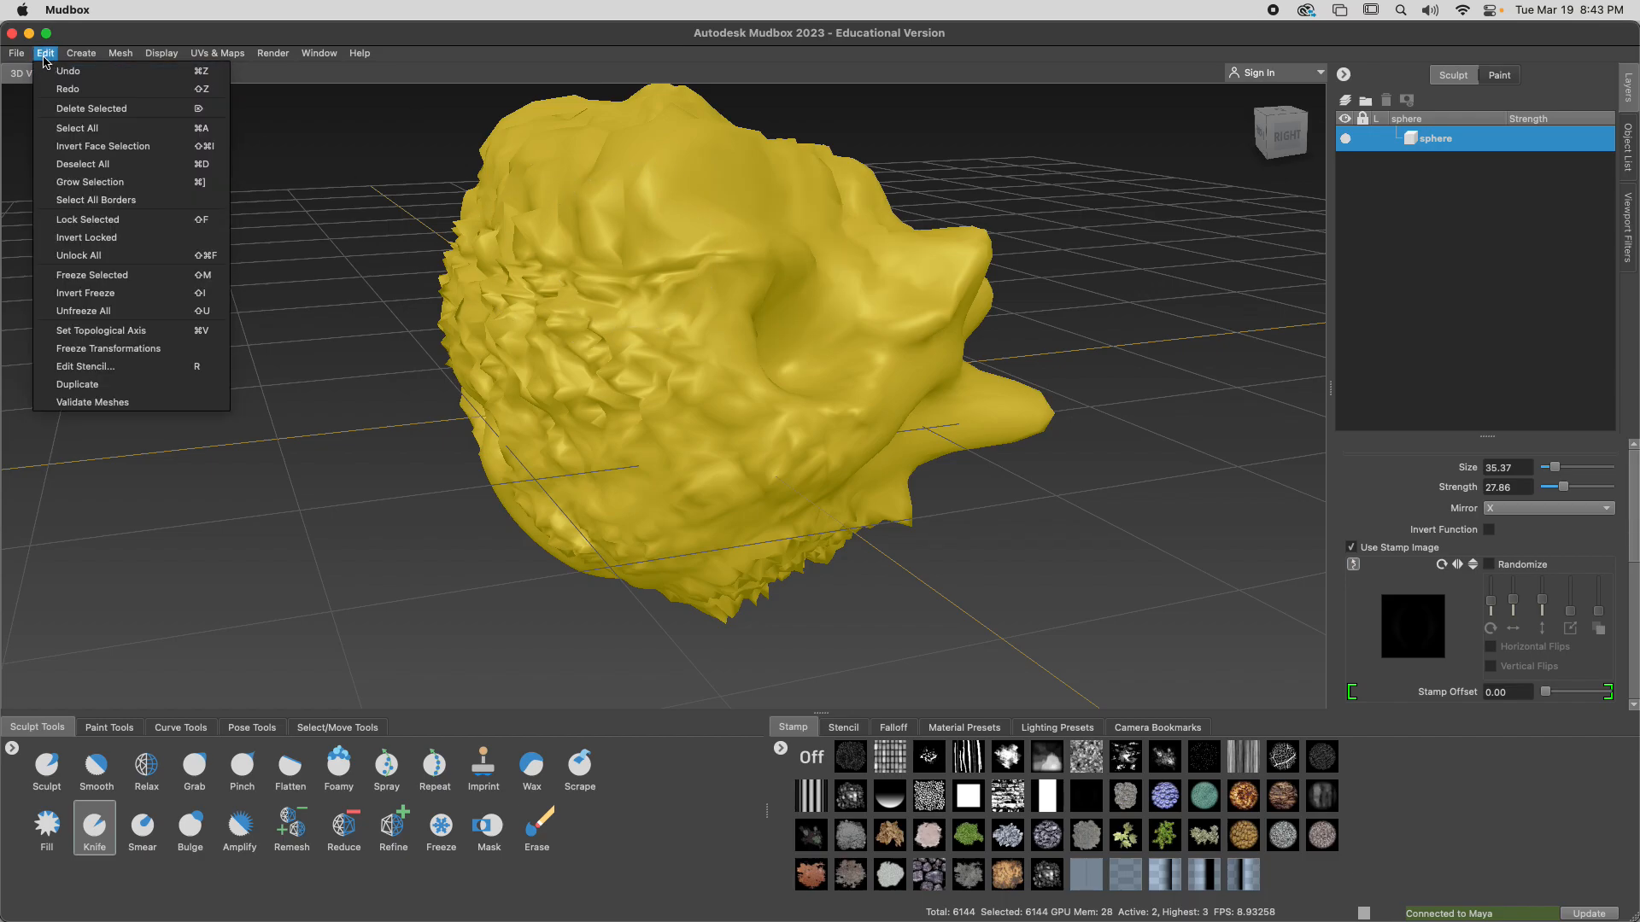
pyautogui.click(207, 75)
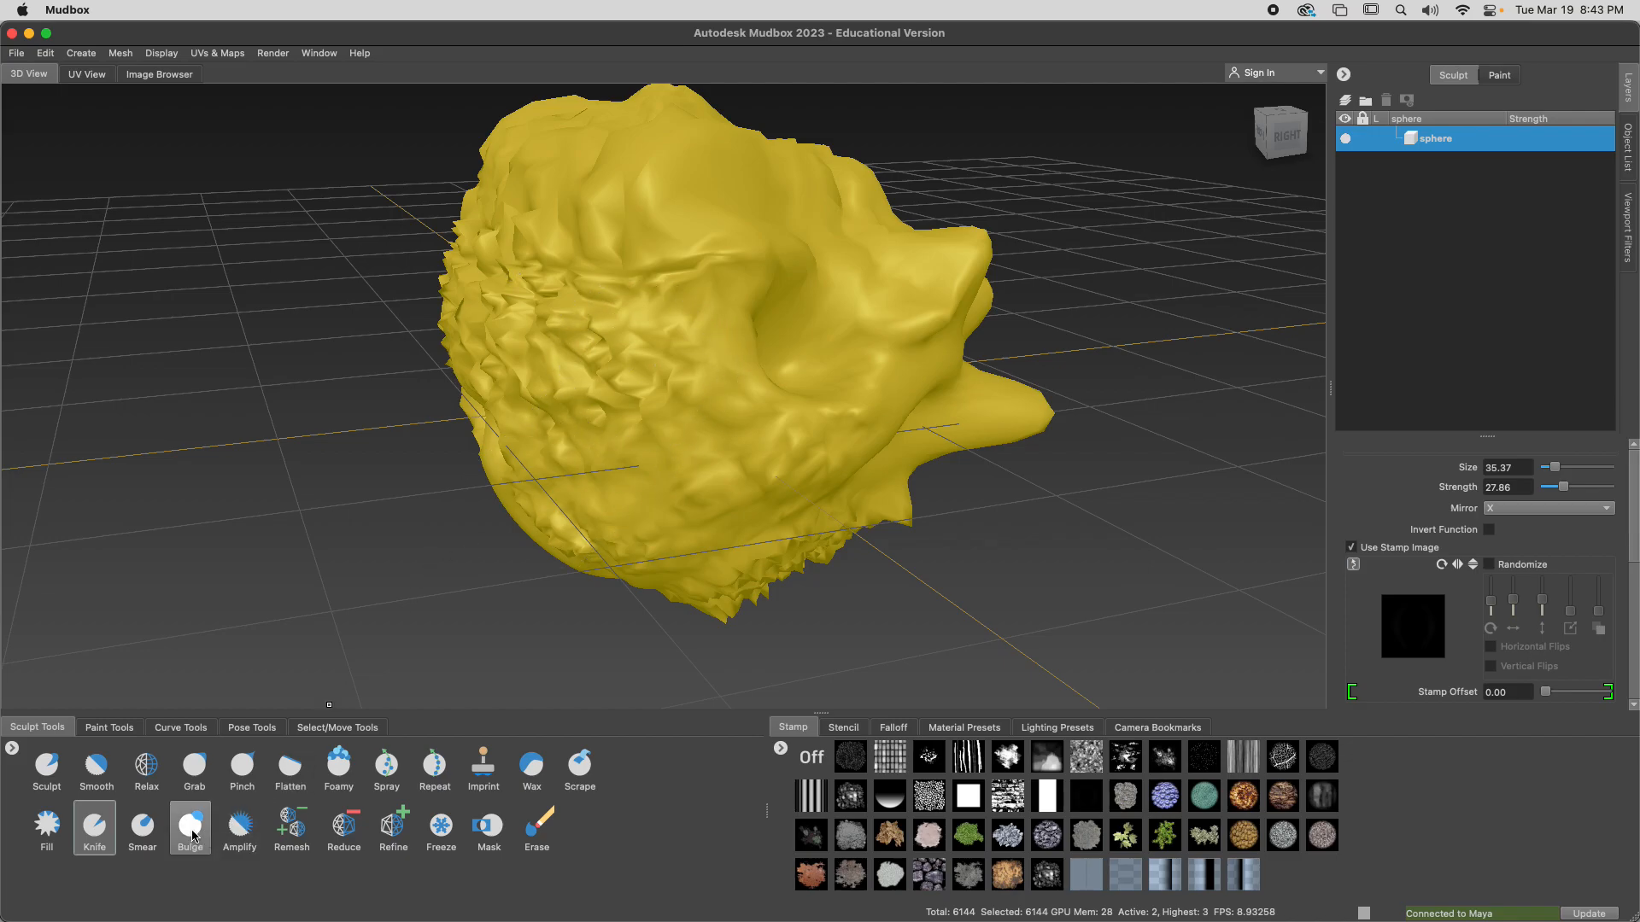
# Set the Amplify brush's strength to 62.54, and exaggerate the bumps across the side and front of the head
pyautogui.click(240, 825)
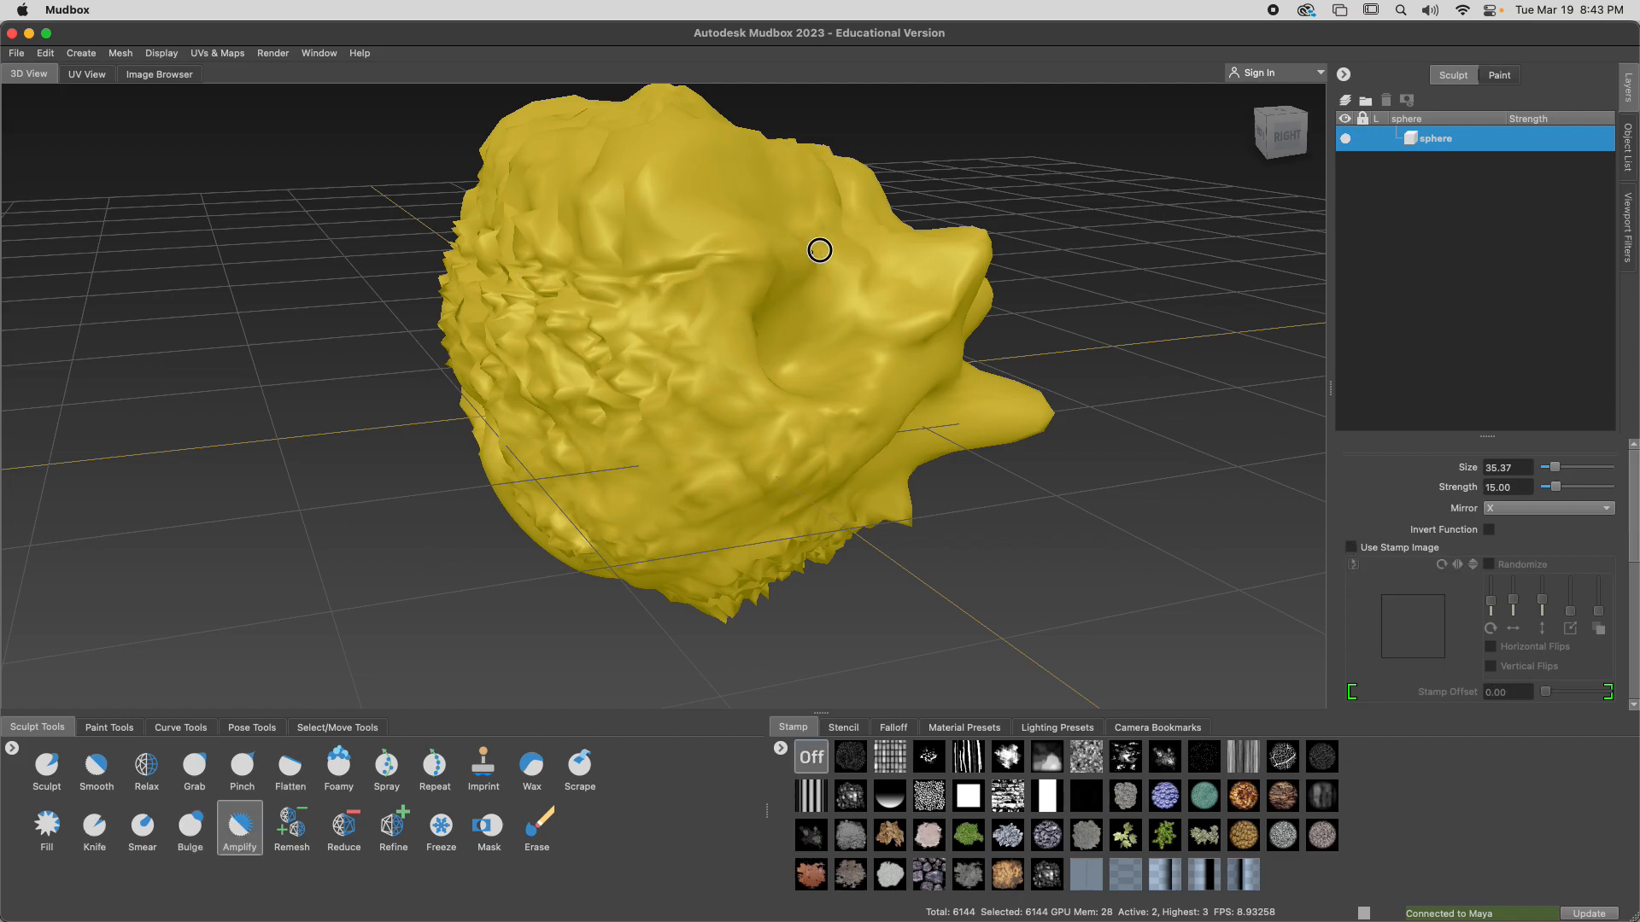
pyautogui.press('m')
pyautogui.moveTo(840, 274); pyautogui.dragTo(851, 271)
pyautogui.moveTo(1007, 249); pyautogui.dragTo(1016, 248)
pyautogui.moveTo(878, 291)
pyautogui.mouseDown()
pyautogui.moveTo(907, 293)
pyautogui.moveTo(879, 366)
pyautogui.mouseUp()
pyautogui.moveTo(872, 374)
pyautogui.mouseDown()
pyautogui.moveTo(790, 355)
pyautogui.moveTo(893, 409)
pyautogui.moveTo(783, 387)
pyautogui.moveTo(740, 355)
pyautogui.moveTo(1047, 462)
pyautogui.moveTo(1182, 394)
pyautogui.mouseUp()
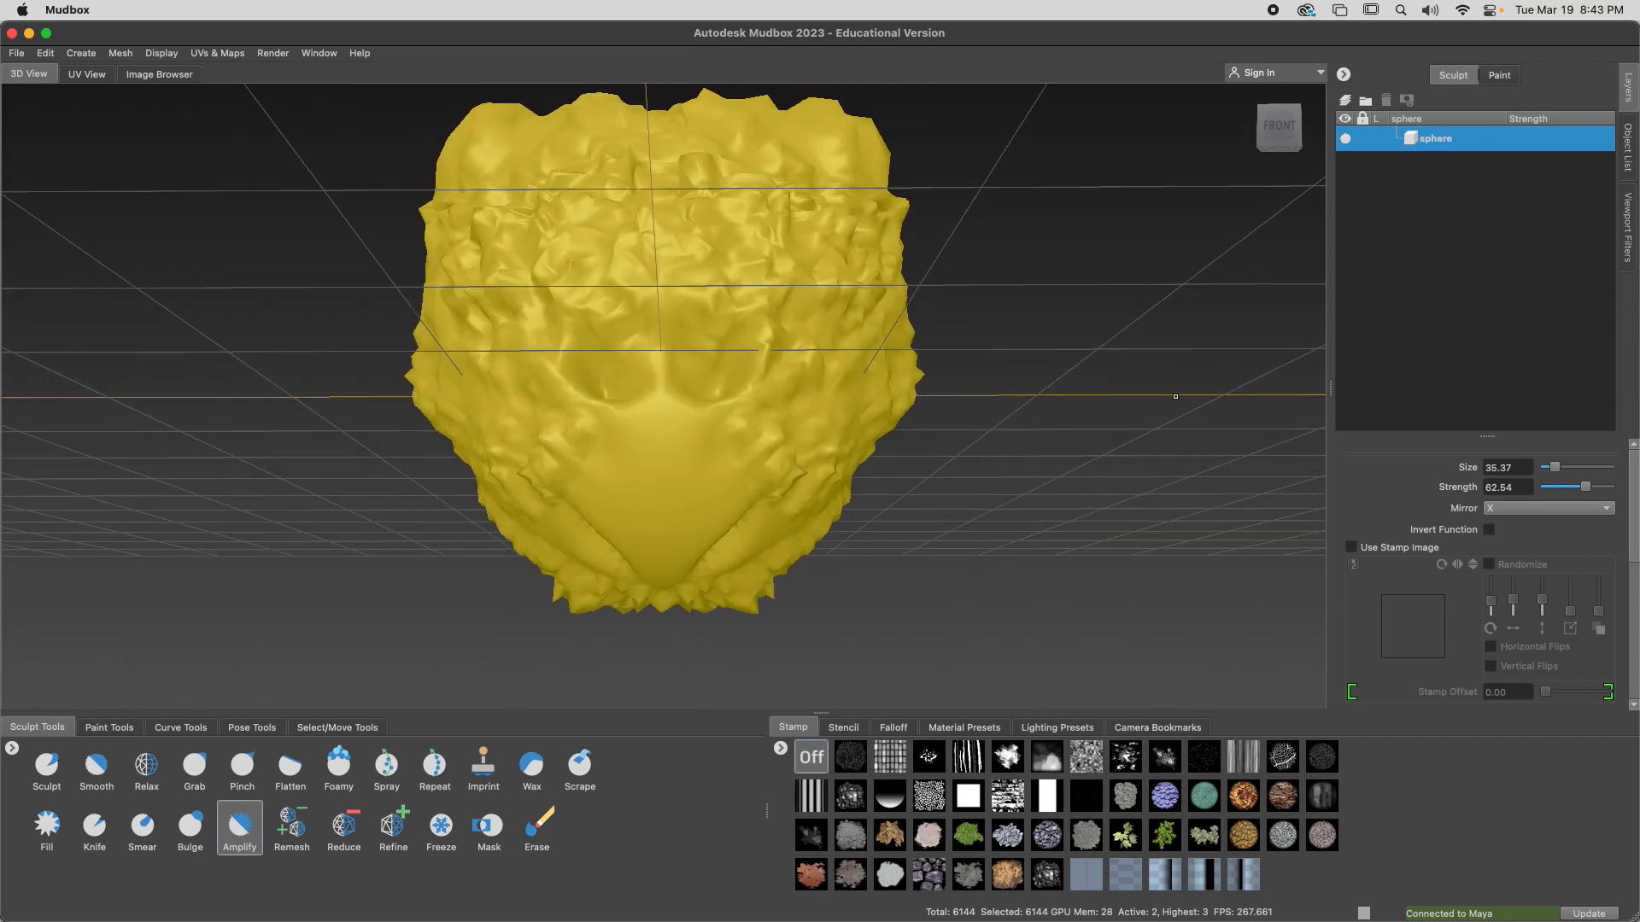
pyautogui.moveTo(687, 512)
pyautogui.keyDown('alt'); pyautogui.mouseDown()
pyautogui.moveTo(640, 519)
pyautogui.moveTo(613, 555)
pyautogui.mouseUp(); pyautogui.keyUp('alt')
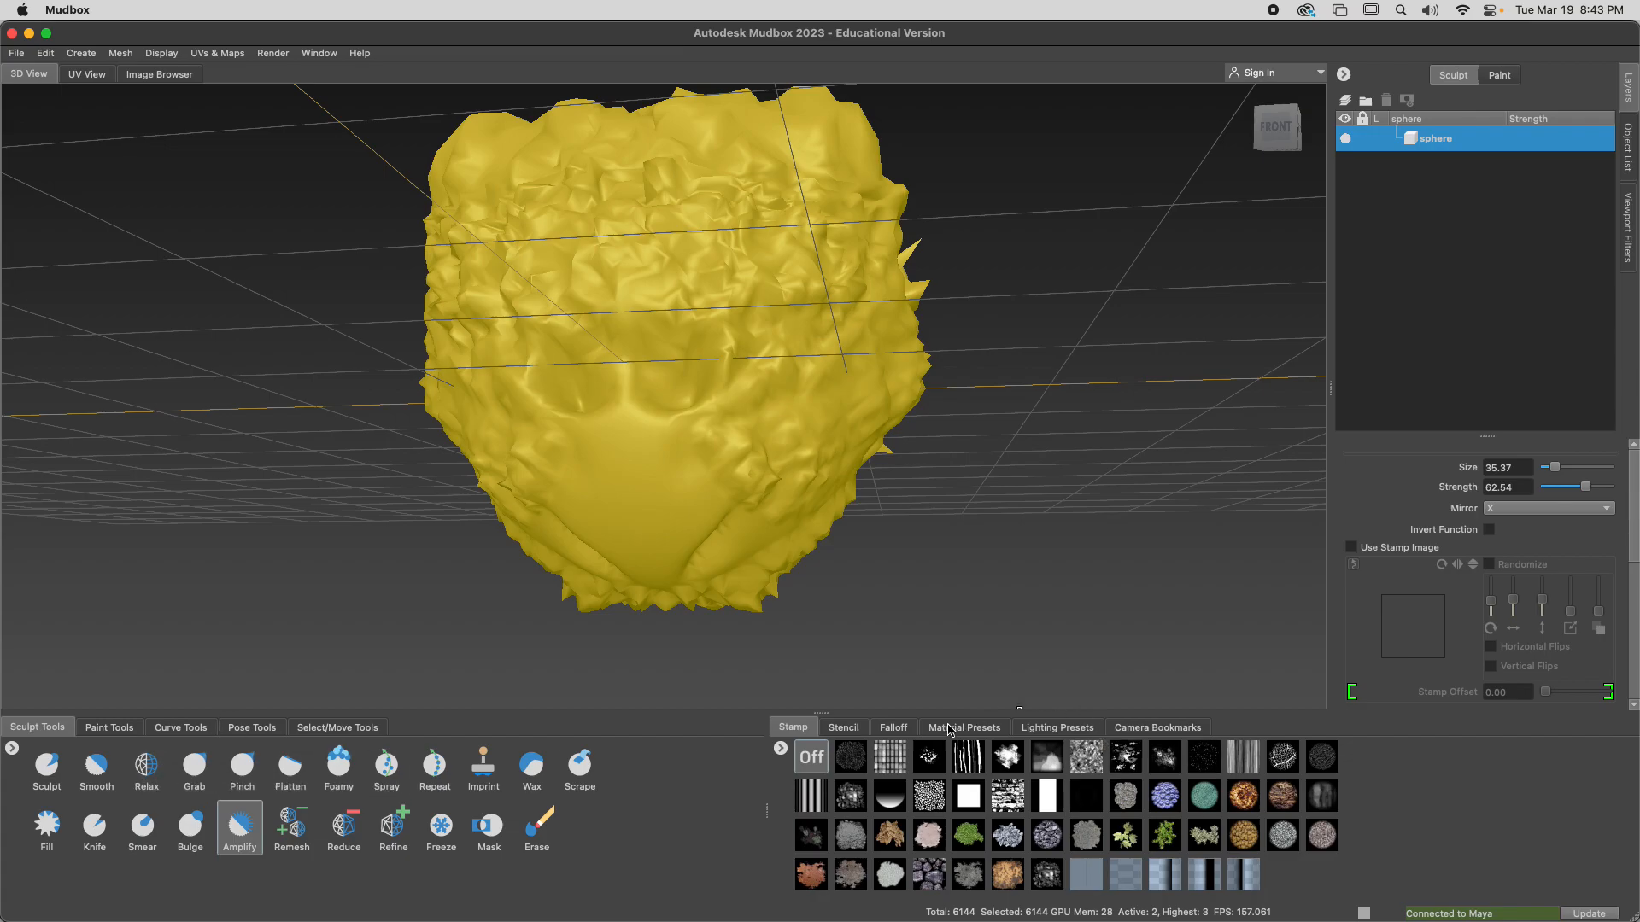
# Show the stencil library, and reshape the side of the head with the Grab brush at an adjusted size
pyautogui.click(844, 729)
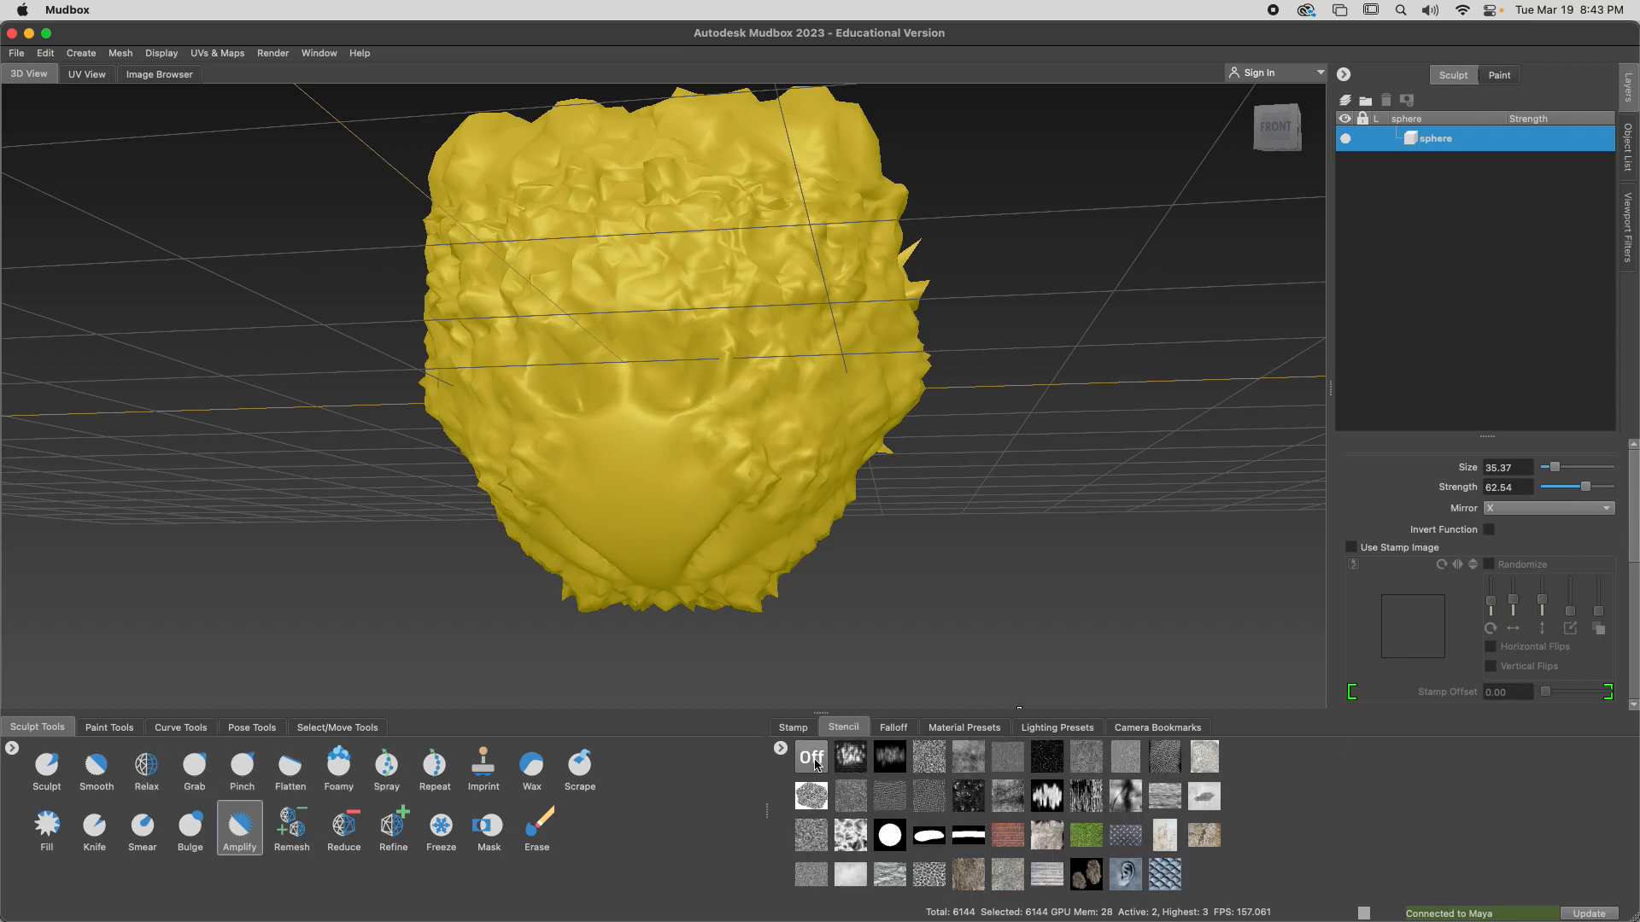
pyautogui.click(195, 766)
pyautogui.moveTo(864, 334)
pyautogui.keyDown('alt'); pyautogui.mouseDown()
pyautogui.moveTo(702, 364)
pyautogui.moveTo(792, 369)
pyautogui.moveTo(758, 381)
pyautogui.mouseUp(); pyautogui.keyUp('alt')
pyautogui.press('b')
pyautogui.moveTo(799, 393)
pyautogui.mouseDown()
pyautogui.moveTo(908, 462)
pyautogui.moveTo(809, 446)
pyautogui.moveTo(714, 487)
pyautogui.moveTo(547, 482)
pyautogui.moveTo(622, 476)
pyautogui.moveTo(619, 596)
pyautogui.moveTo(617, 489)
pyautogui.moveTo(798, 509)
pyautogui.moveTo(731, 570)
pyautogui.moveTo(726, 557)
pyautogui.mouseUp()
pyautogui.moveTo(773, 488)
pyautogui.mouseDown()
pyautogui.moveTo(806, 546)
pyautogui.moveTo(622, 494)
pyautogui.moveTo(562, 557)
pyautogui.moveTo(640, 512)
pyautogui.moveTo(665, 570)
pyautogui.moveTo(717, 559)
pyautogui.moveTo(771, 517)
pyautogui.mouseUp()
# Bring the head mesh up to subdivision level 4, and pull out its underside with the Grab brush
pyautogui.hotkey('shift', 'd')
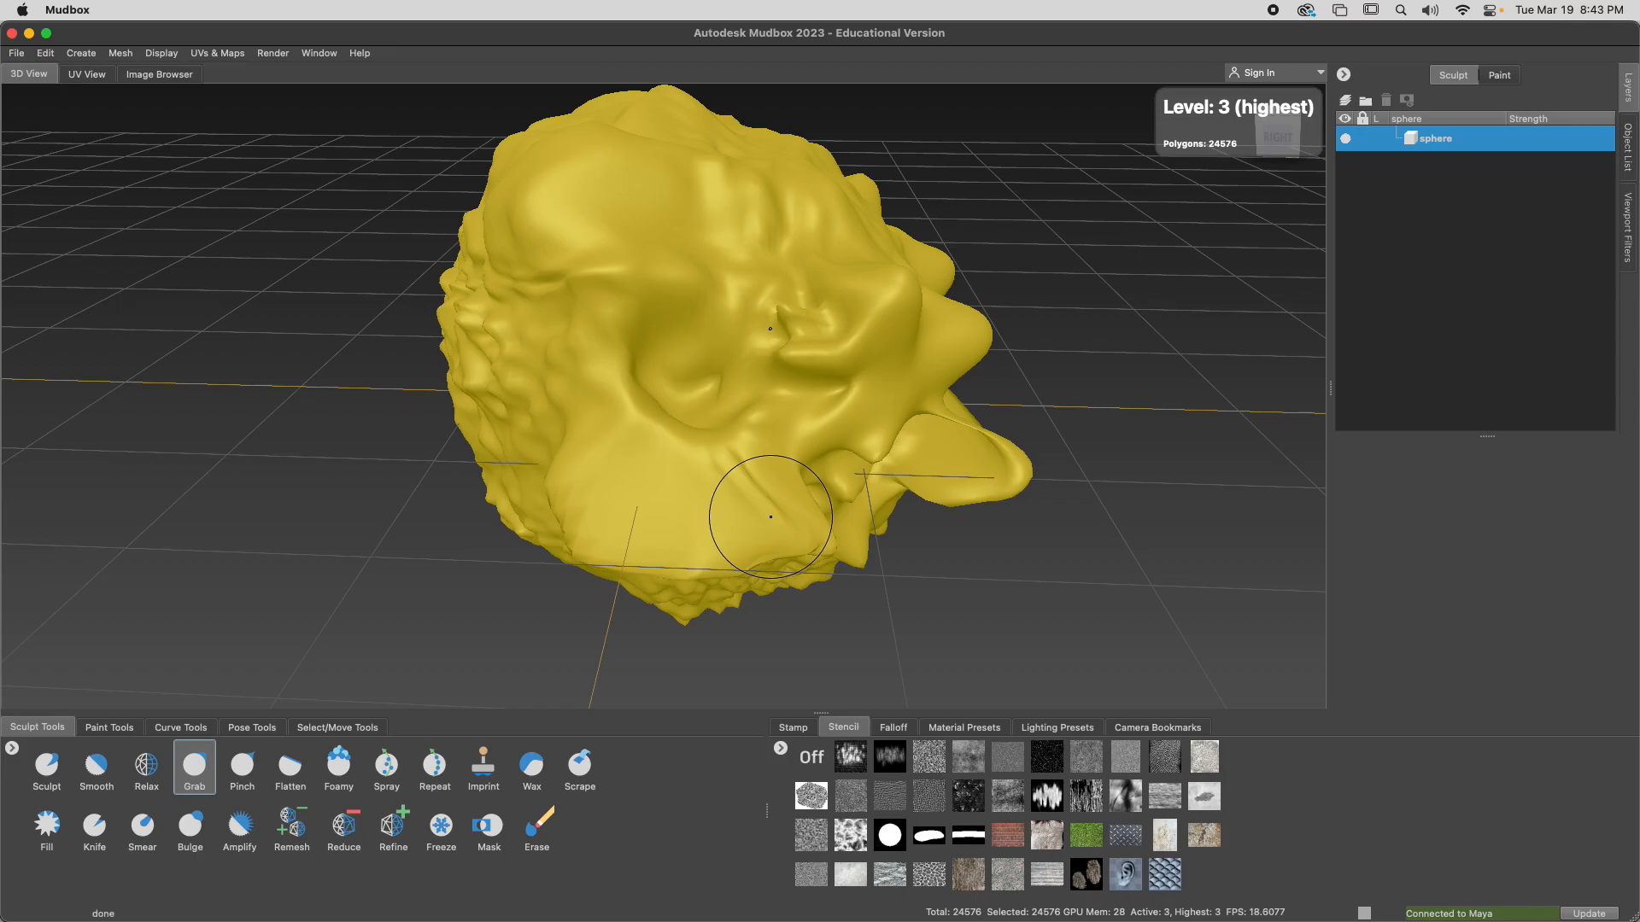
pyautogui.hotkey('shift', 'd')
pyautogui.moveTo(590, 593)
pyautogui.mouseDown()
pyautogui.moveTo(633, 642)
pyautogui.moveTo(748, 548)
pyautogui.mouseUp()
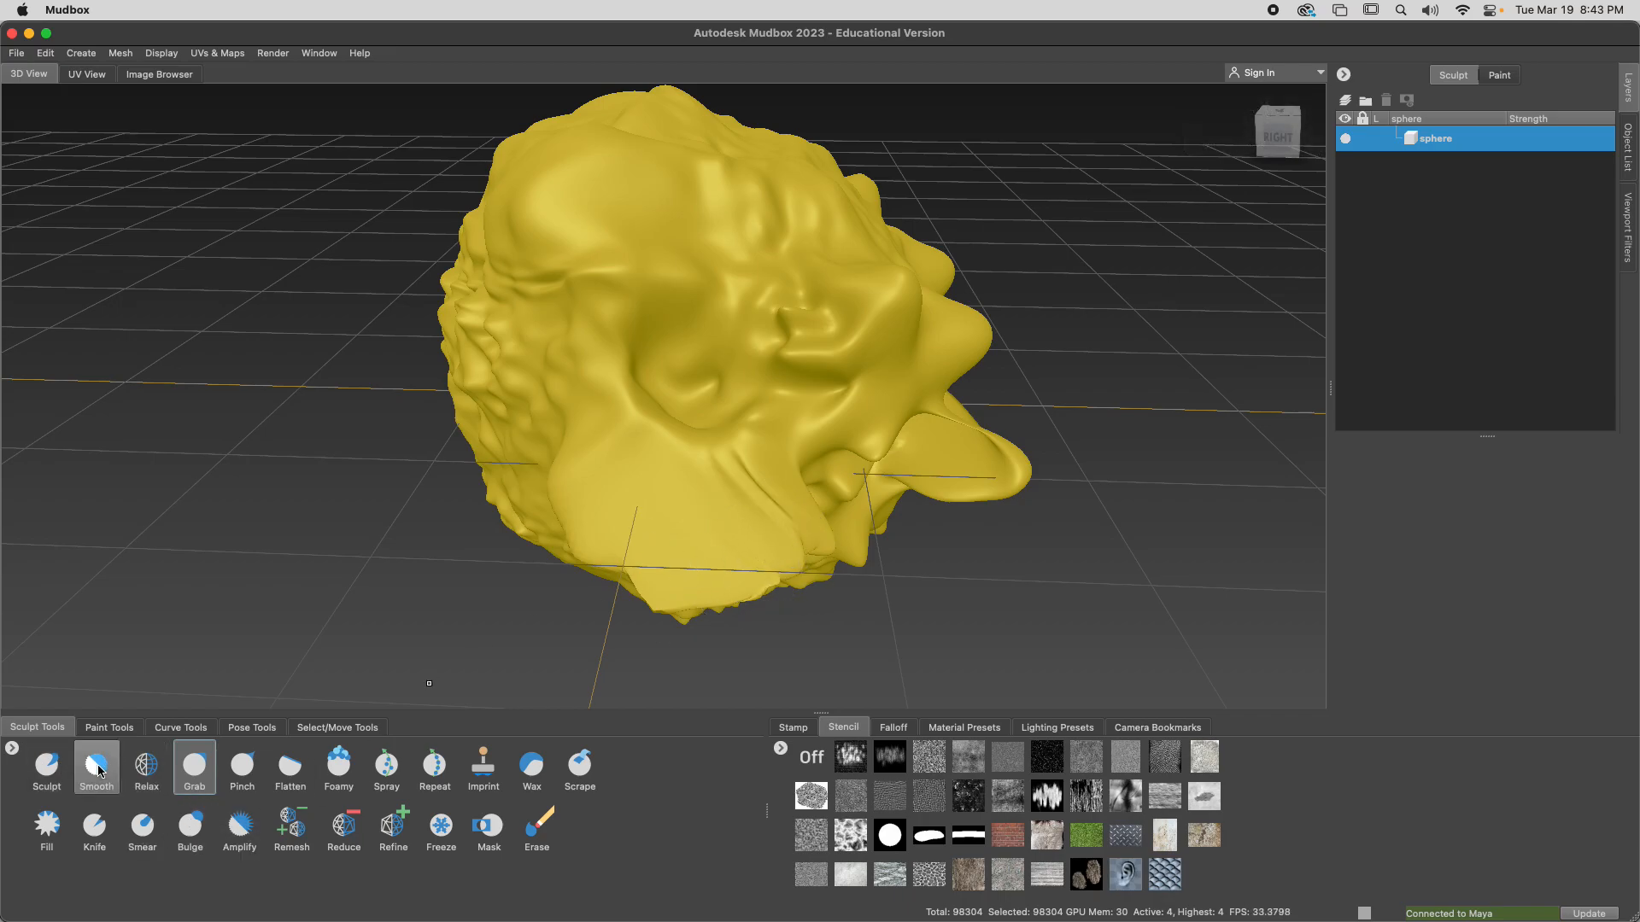
# Adjust the Grab brush's strength and size for reshaping the head
pyautogui.keyDown('shift'); pyautogui.moveTo(729, 489); pyautogui.dragTo(790, 395); pyautogui.keyUp('shift')
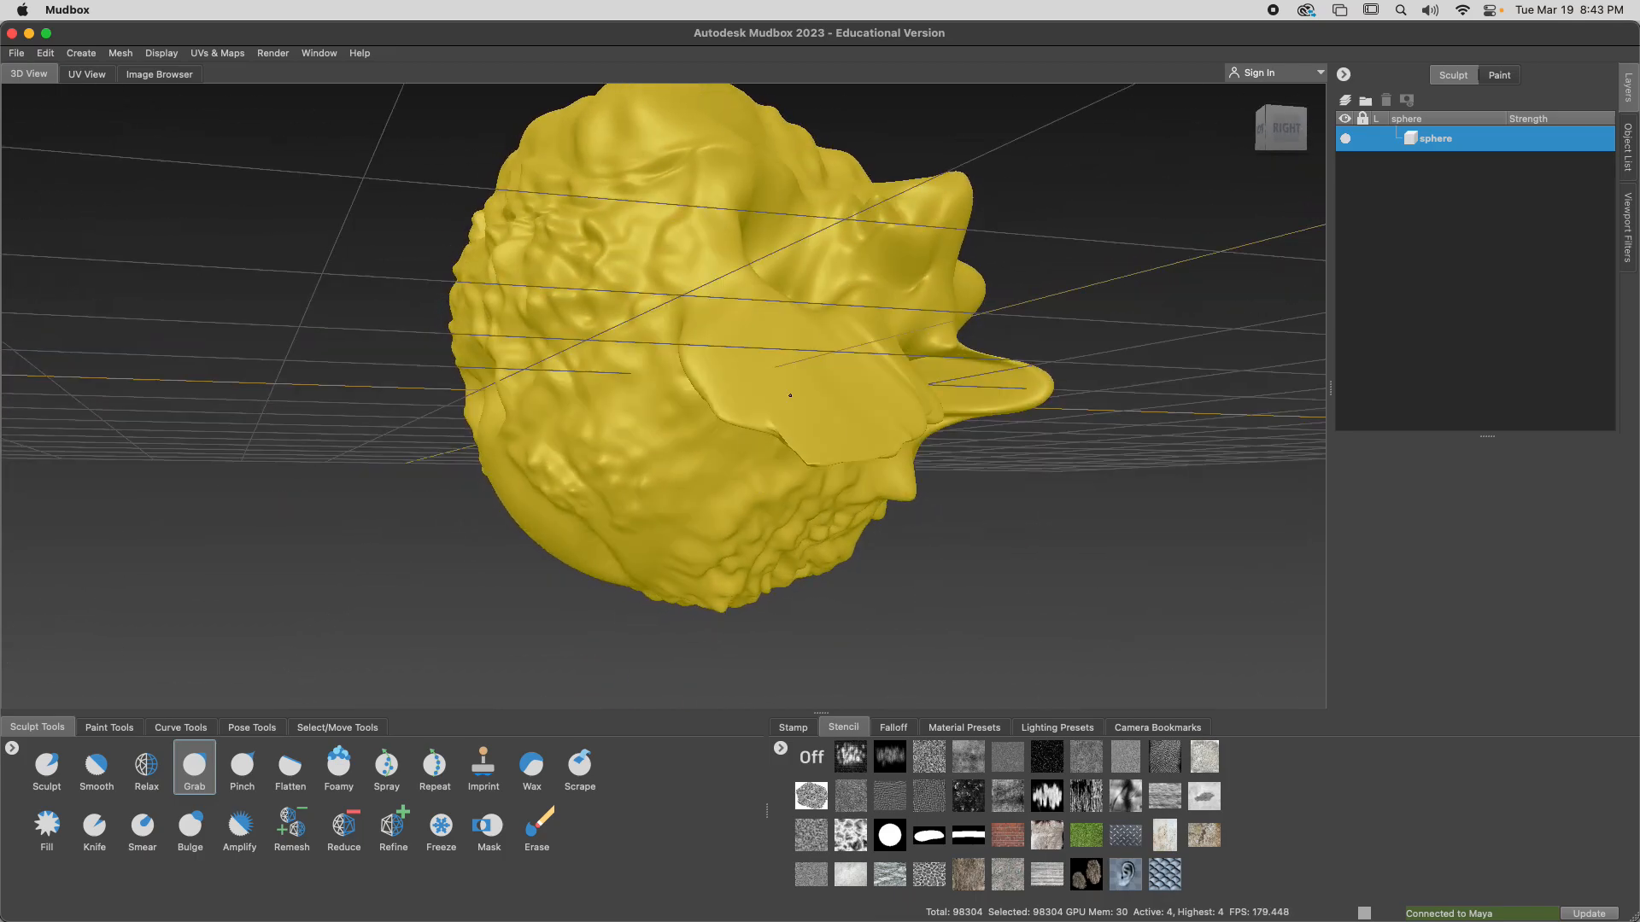
pyautogui.press('m')
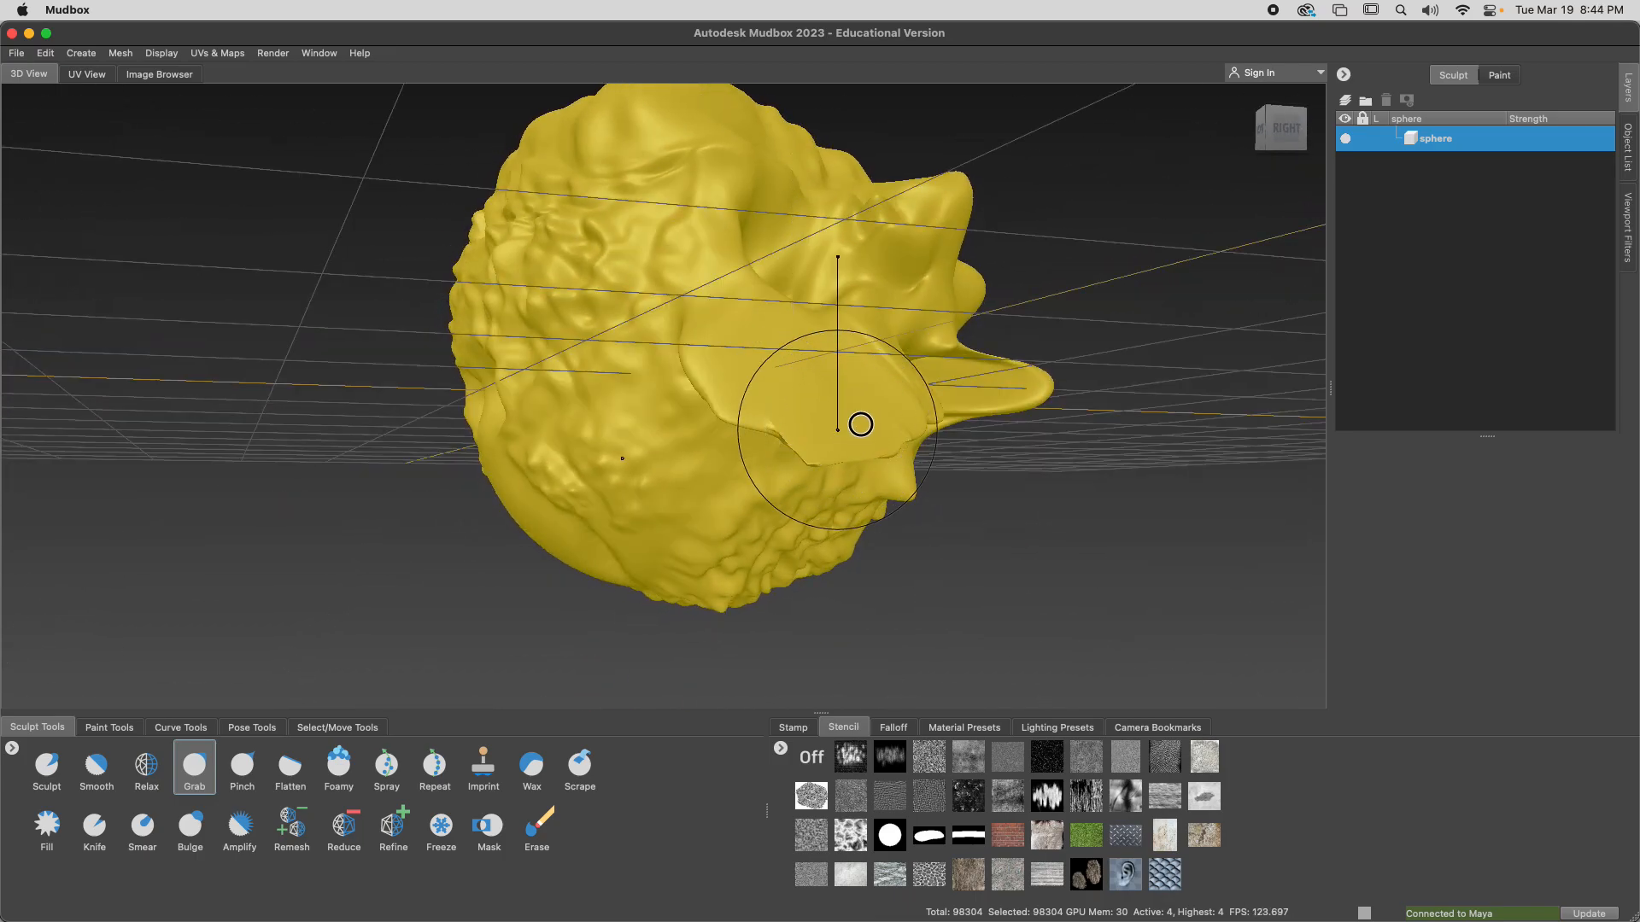
pyautogui.moveTo(836, 429); pyautogui.dragTo(869, 438)
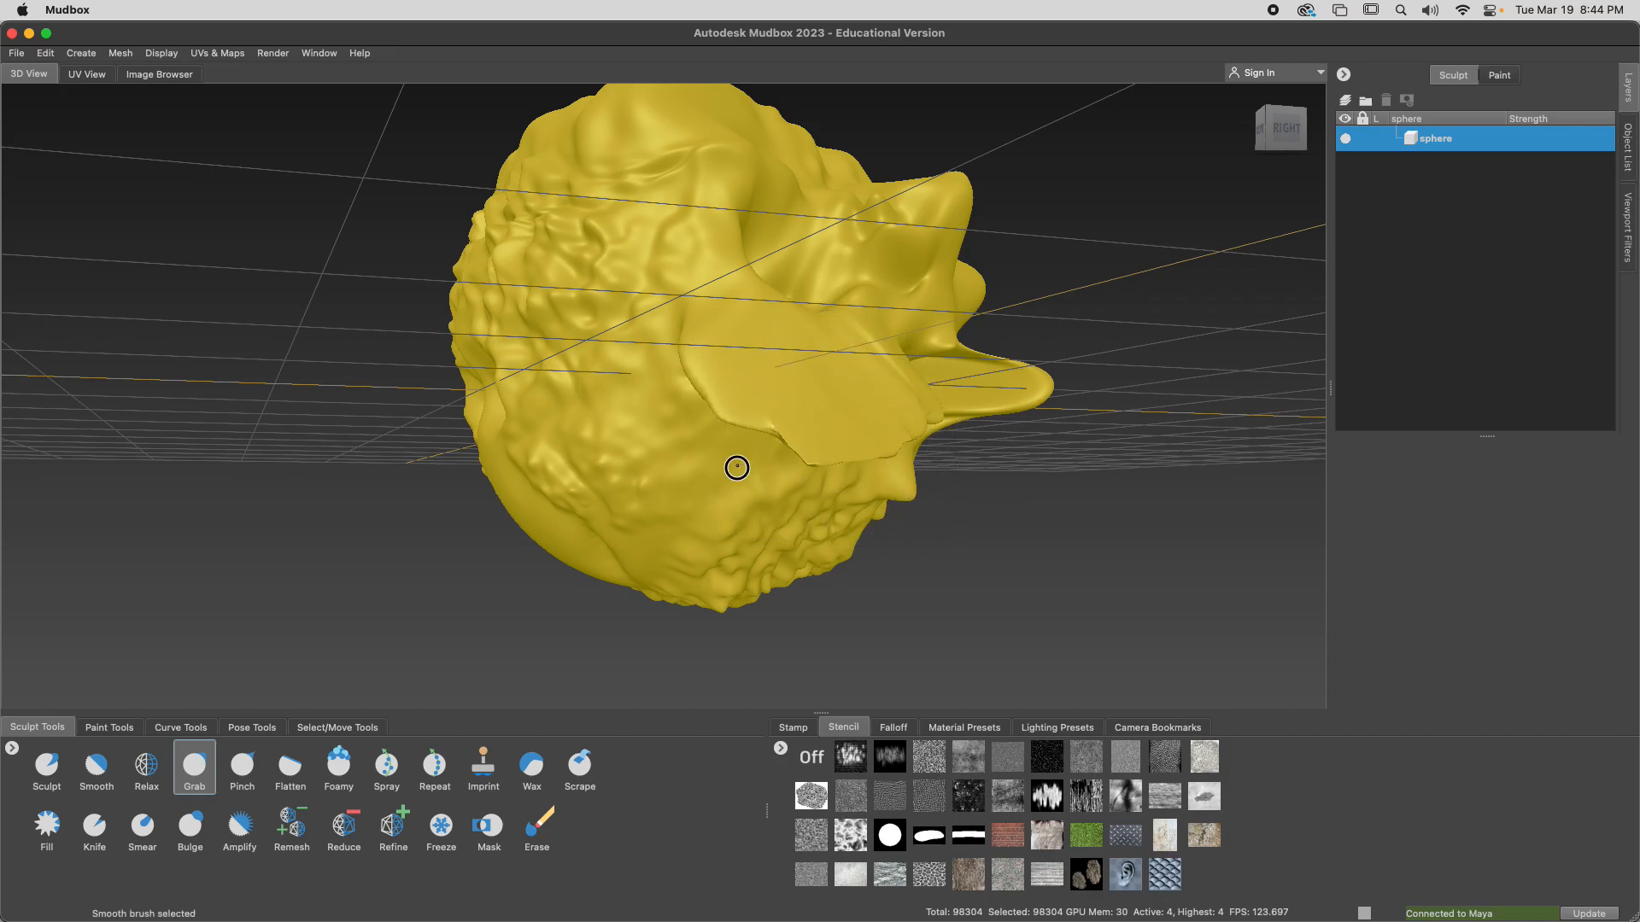
pyautogui.moveTo(711, 498)
pyautogui.keyDown('alt'); pyautogui.mouseDown()
pyautogui.moveTo(684, 476)
pyautogui.moveTo(315, 578)
pyautogui.moveTo(405, 584)
pyautogui.moveTo(751, 505)
pyautogui.moveTo(549, 384)
pyautogui.moveTo(527, 537)
pyautogui.mouseUp(); pyautogui.keyUp('alt')
pyautogui.moveTo(695, 164)
pyautogui.keyDown('alt'); pyautogui.mouseDown()
pyautogui.moveTo(659, 285)
pyautogui.moveTo(567, 367)
pyautogui.moveTo(686, 362)
pyautogui.moveTo(475, 575)
pyautogui.moveTo(555, 552)
pyautogui.mouseUp(); pyautogui.keyUp('alt')
pyautogui.press('b')
pyautogui.moveTo(599, 496); pyautogui.dragTo(708, 399)
# Pull the upper part of the head up into a tall, uneven crest with repeated Grab brush strokes
pyautogui.moveTo(709, 259); pyautogui.dragTo(739, 266)
pyautogui.moveTo(707, 316); pyautogui.dragTo(731, 312)
pyautogui.moveTo(731, 171); pyautogui.dragTo(761, 191)
pyautogui.moveTo(762, 309)
pyautogui.mouseDown()
pyautogui.moveTo(803, 326)
pyautogui.moveTo(834, 293)
pyautogui.moveTo(846, 333)
pyautogui.moveTo(862, 269)
pyautogui.mouseUp()
pyautogui.moveTo(837, 364)
pyautogui.keyDown('alt'); pyautogui.mouseDown()
pyautogui.moveTo(864, 354)
pyautogui.moveTo(714, 274)
pyautogui.moveTo(794, 257)
pyautogui.moveTo(805, 270)
pyautogui.moveTo(776, 271)
pyautogui.moveTo(743, 325)
pyautogui.moveTo(667, 321)
pyautogui.mouseUp(); pyautogui.keyUp('alt')
pyautogui.moveTo(792, 188)
pyautogui.mouseDown()
pyautogui.moveTo(757, 212)
pyautogui.moveTo(670, 221)
pyautogui.mouseUp()
pyautogui.moveTo(781, 265)
pyautogui.mouseDown()
pyautogui.moveTo(736, 271)
pyautogui.moveTo(736, 289)
pyautogui.mouseUp()
pyautogui.moveTo(790, 158)
pyautogui.mouseDown()
pyautogui.moveTo(726, 189)
pyautogui.moveTo(722, 219)
pyautogui.moveTo(739, 223)
pyautogui.mouseUp()
pyautogui.moveTo(780, 210); pyautogui.dragTo(750, 239)
pyautogui.moveTo(774, 224); pyautogui.dragTo(746, 365)
pyautogui.moveTo(756, 255)
pyautogui.mouseDown()
pyautogui.moveTo(748, 343)
pyautogui.moveTo(666, 369)
pyautogui.moveTo(481, 392)
pyautogui.moveTo(325, 362)
pyautogui.moveTo(637, 358)
pyautogui.moveTo(631, 324)
pyautogui.moveTo(538, 308)
pyautogui.moveTo(476, 333)
pyautogui.mouseUp()
pyautogui.press('b')
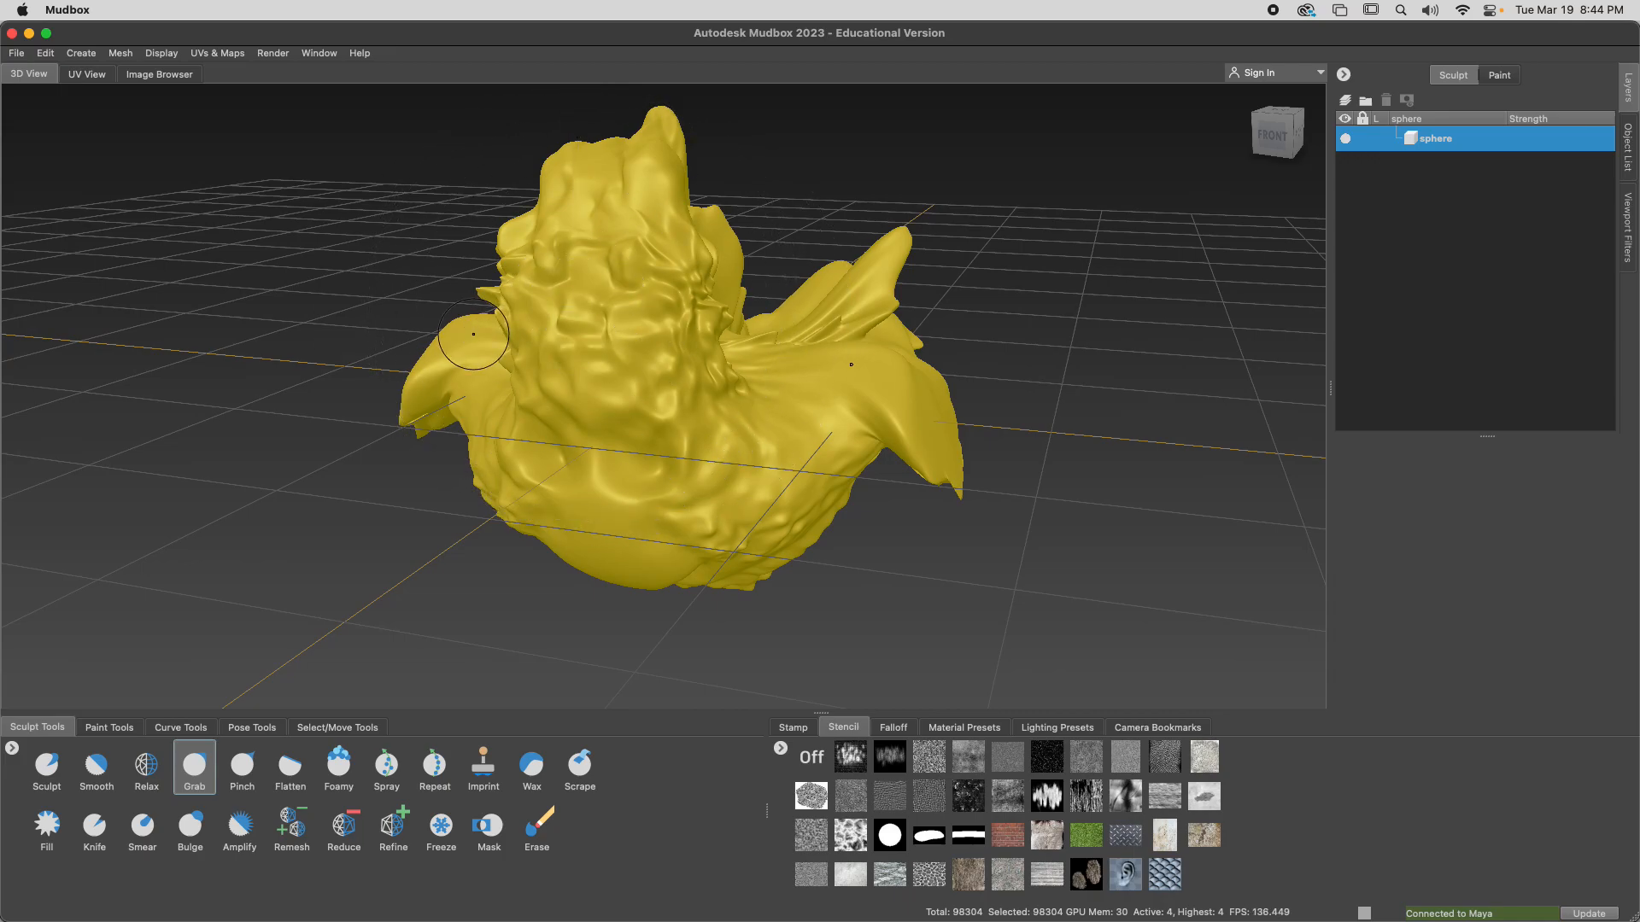
# Set the Sculpt brush's mirror to LocalX, and sculpt eye sockets and a nose on the front of the head
pyautogui.click(122, 55)
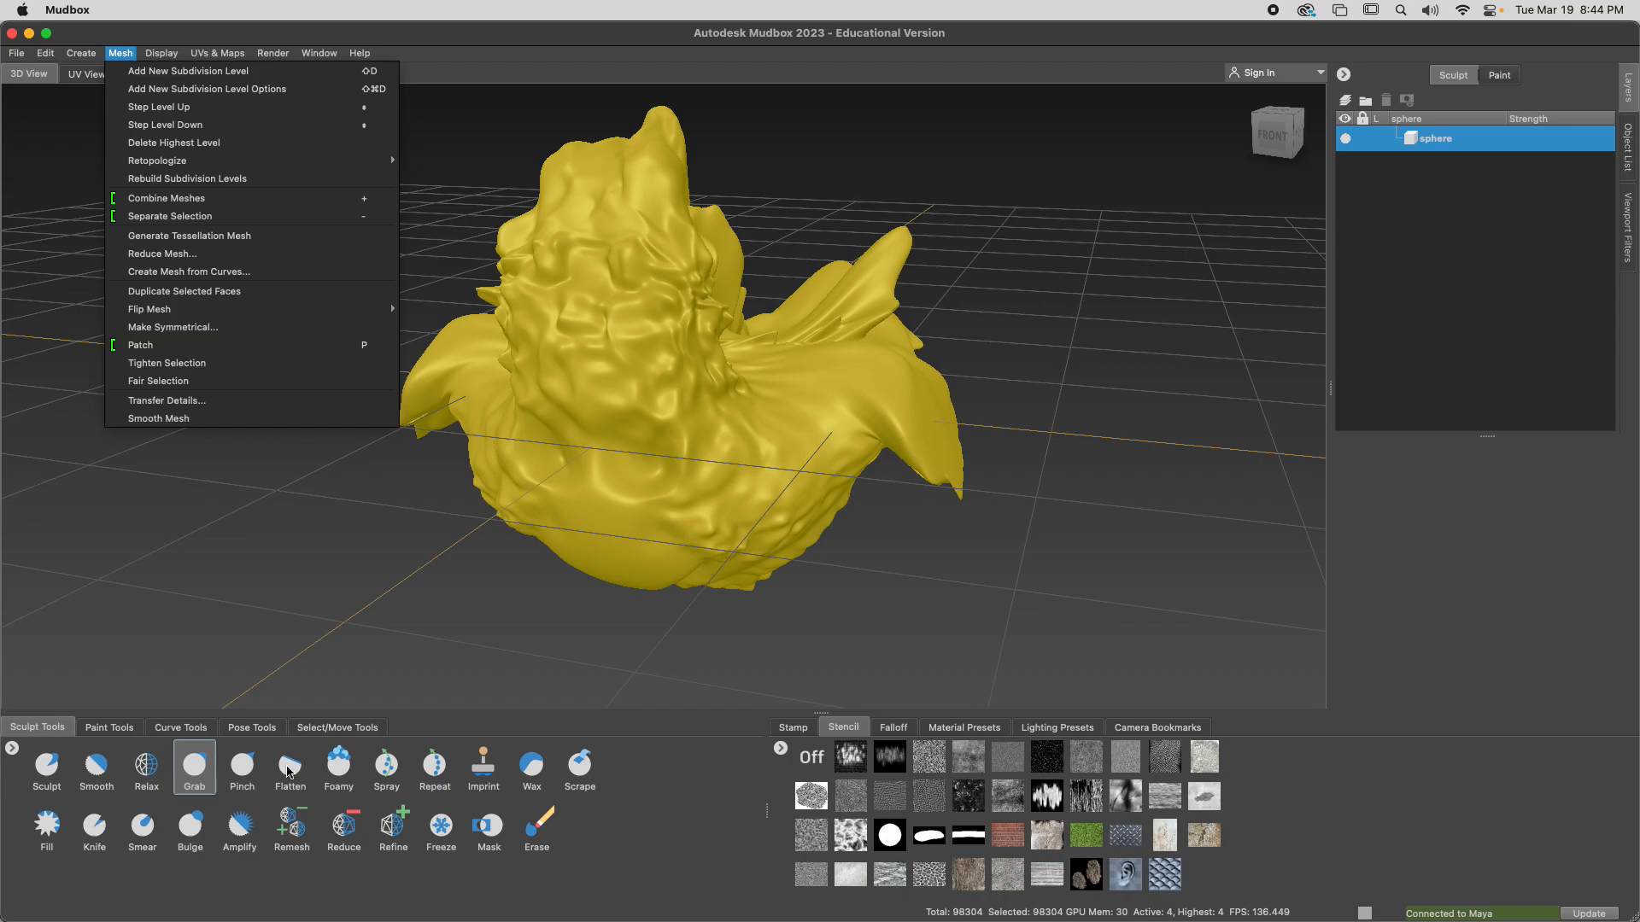
pyautogui.click(218, 774)
pyautogui.click(47, 766)
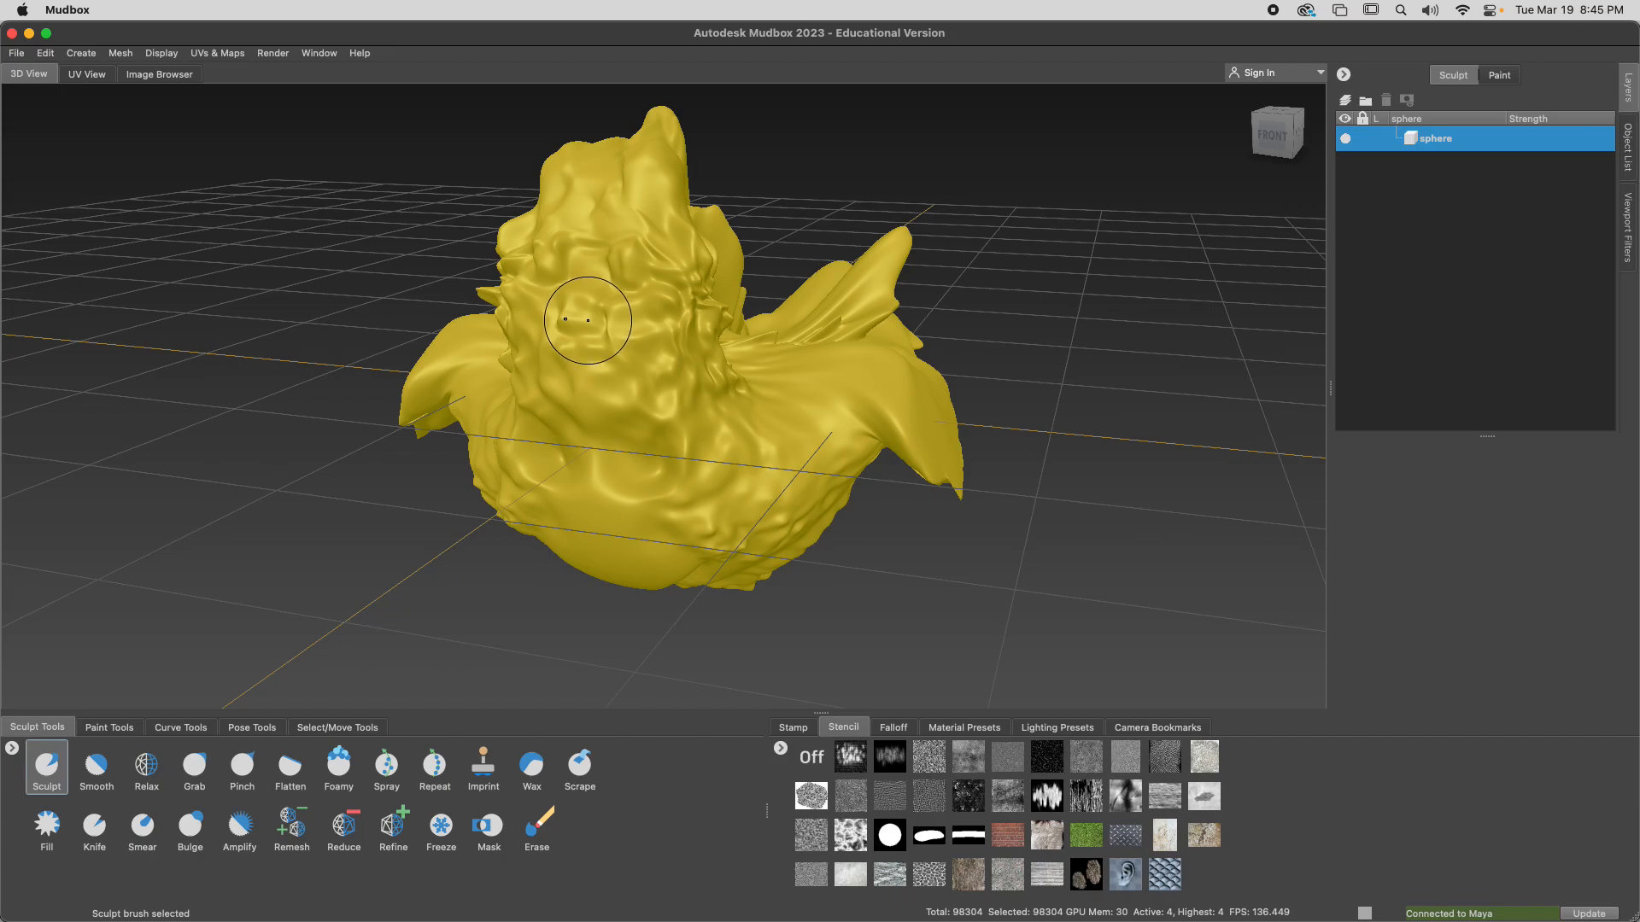
pyautogui.keyDown('alt'); pyautogui.moveTo(736, 407); pyautogui.dragTo(737, 408); pyautogui.keyUp('alt')
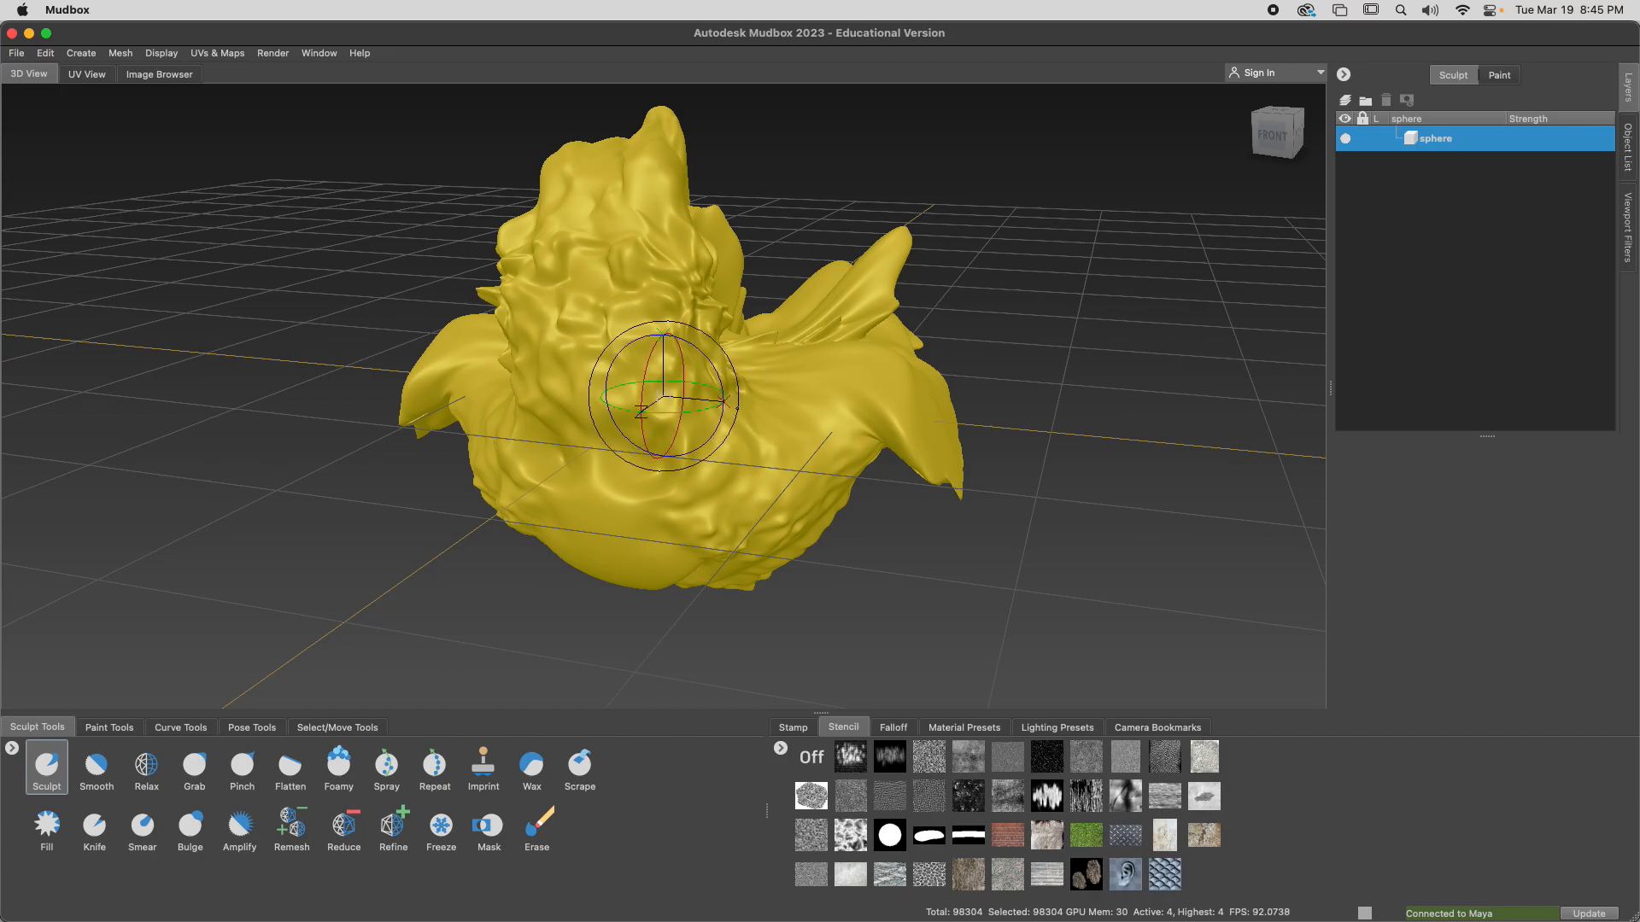
pyautogui.moveTo(740, 409)
pyautogui.keyDown('alt'); pyautogui.mouseDown(button='middle')
pyautogui.moveTo(741, 183)
pyautogui.moveTo(739, 206)
pyautogui.mouseUp(button='middle'); pyautogui.keyUp('alt')
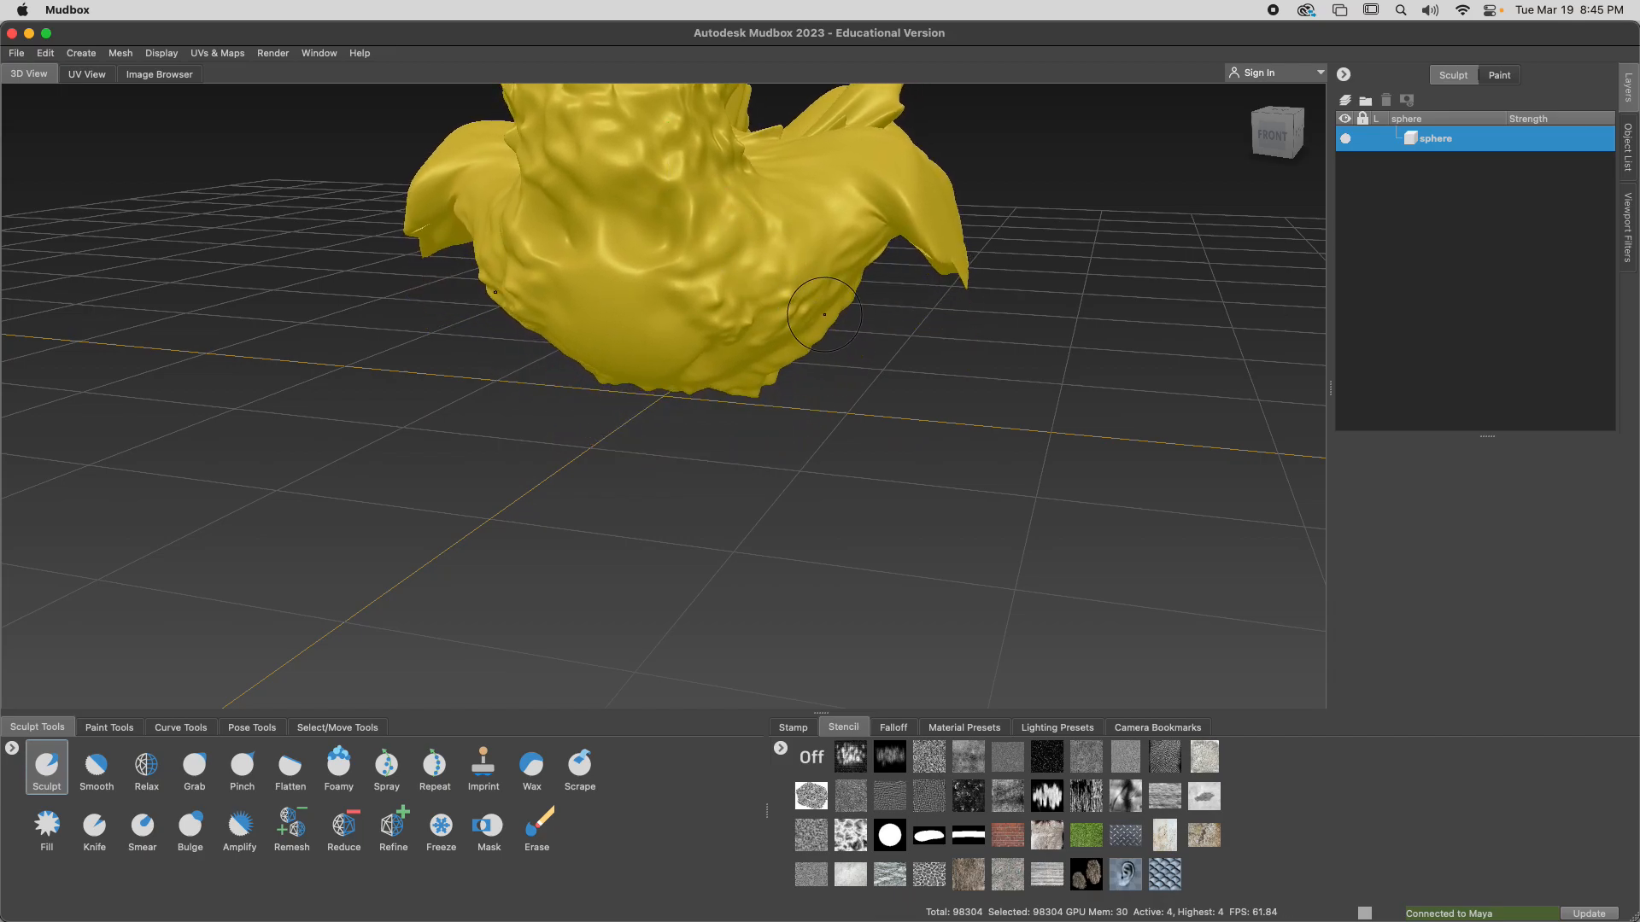
pyautogui.keyDown('alt'); pyautogui.moveTo(848, 349); pyautogui.dragTo(904, 351); pyautogui.keyUp('alt')
pyautogui.keyDown('alt'); pyautogui.moveTo(904, 351); pyautogui.dragTo(926, 512, button='middle'); pyautogui.keyUp('alt')
pyautogui.keyDown('alt'); pyautogui.moveTo(850, 484); pyautogui.dragTo(857, 482); pyautogui.keyUp('alt')
pyautogui.keyDown('alt'); pyautogui.moveTo(856, 482); pyautogui.dragTo(882, 434, button='middle'); pyautogui.keyUp('alt')
pyautogui.moveTo(788, 410)
pyautogui.keyDown('alt'); pyautogui.mouseDown()
pyautogui.moveTo(765, 407)
pyautogui.moveTo(843, 454)
pyautogui.mouseUp(); pyautogui.keyUp('alt')
pyautogui.click(38, 777)
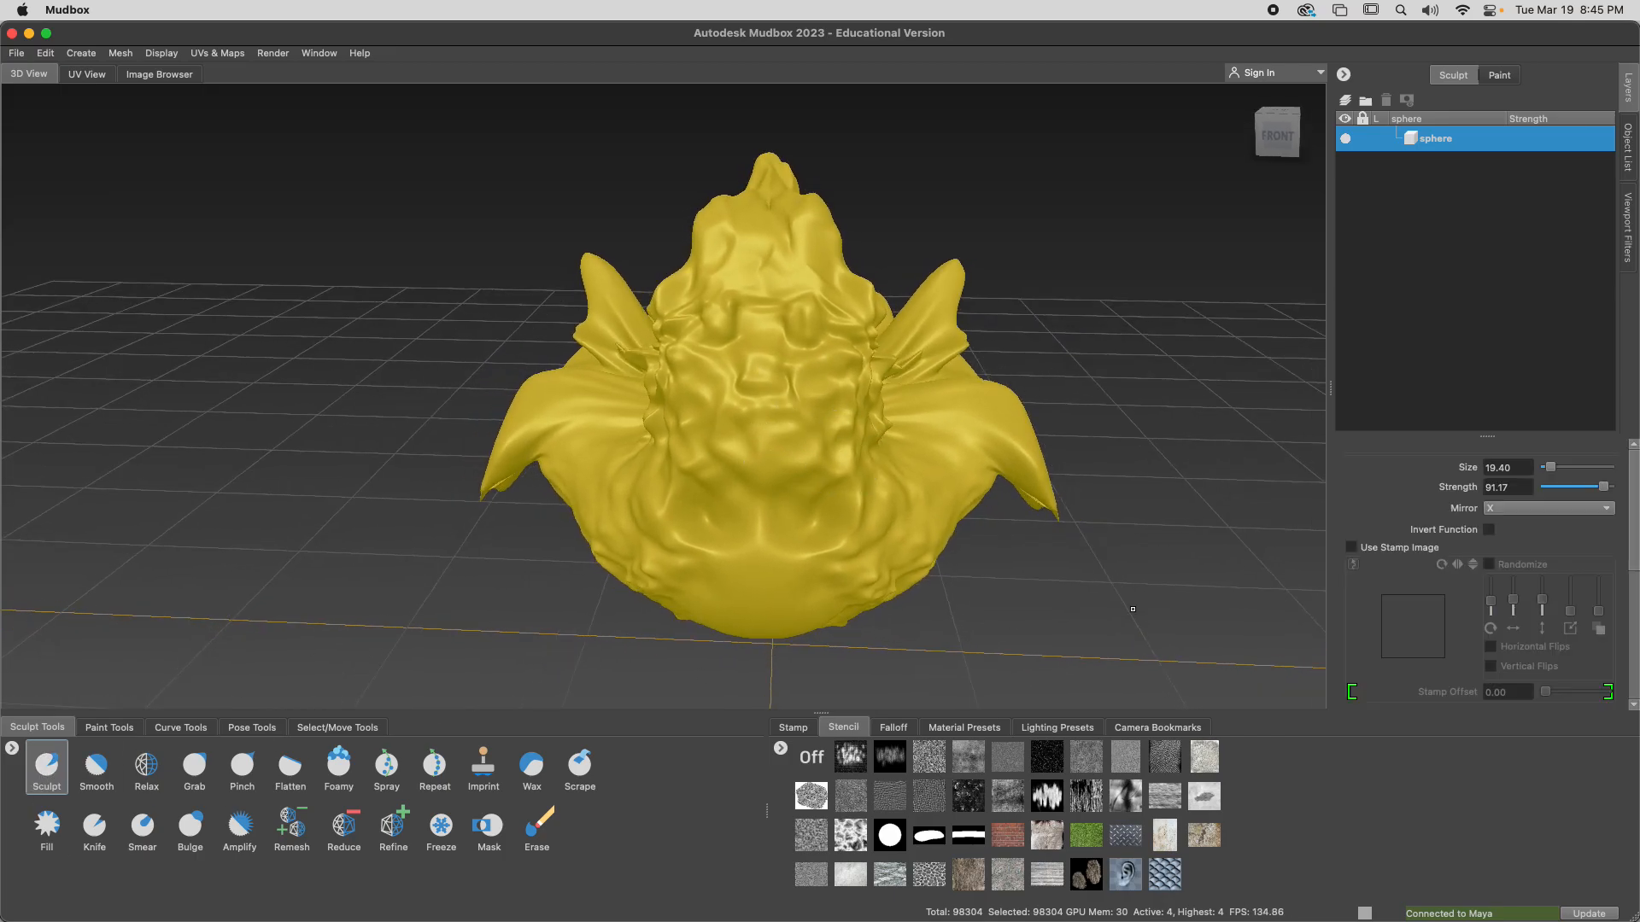
pyautogui.click(1529, 509)
pyautogui.click(1518, 567)
pyautogui.moveTo(1272, 536)
pyautogui.keyDown('alt'); pyautogui.mouseDown()
pyautogui.moveTo(647, 370)
pyautogui.moveTo(659, 384)
pyautogui.moveTo(629, 392)
pyautogui.moveTo(616, 347)
pyautogui.moveTo(647, 293)
pyautogui.moveTo(709, 326)
pyautogui.moveTo(803, 324)
pyautogui.moveTo(809, 264)
pyautogui.moveTo(772, 282)
pyautogui.moveTo(797, 283)
pyautogui.mouseUp(); pyautogui.keyUp('alt')
pyautogui.keyDown('alt'); pyautogui.moveTo(807, 382); pyautogui.dragTo(722, 379); pyautogui.keyUp('alt')
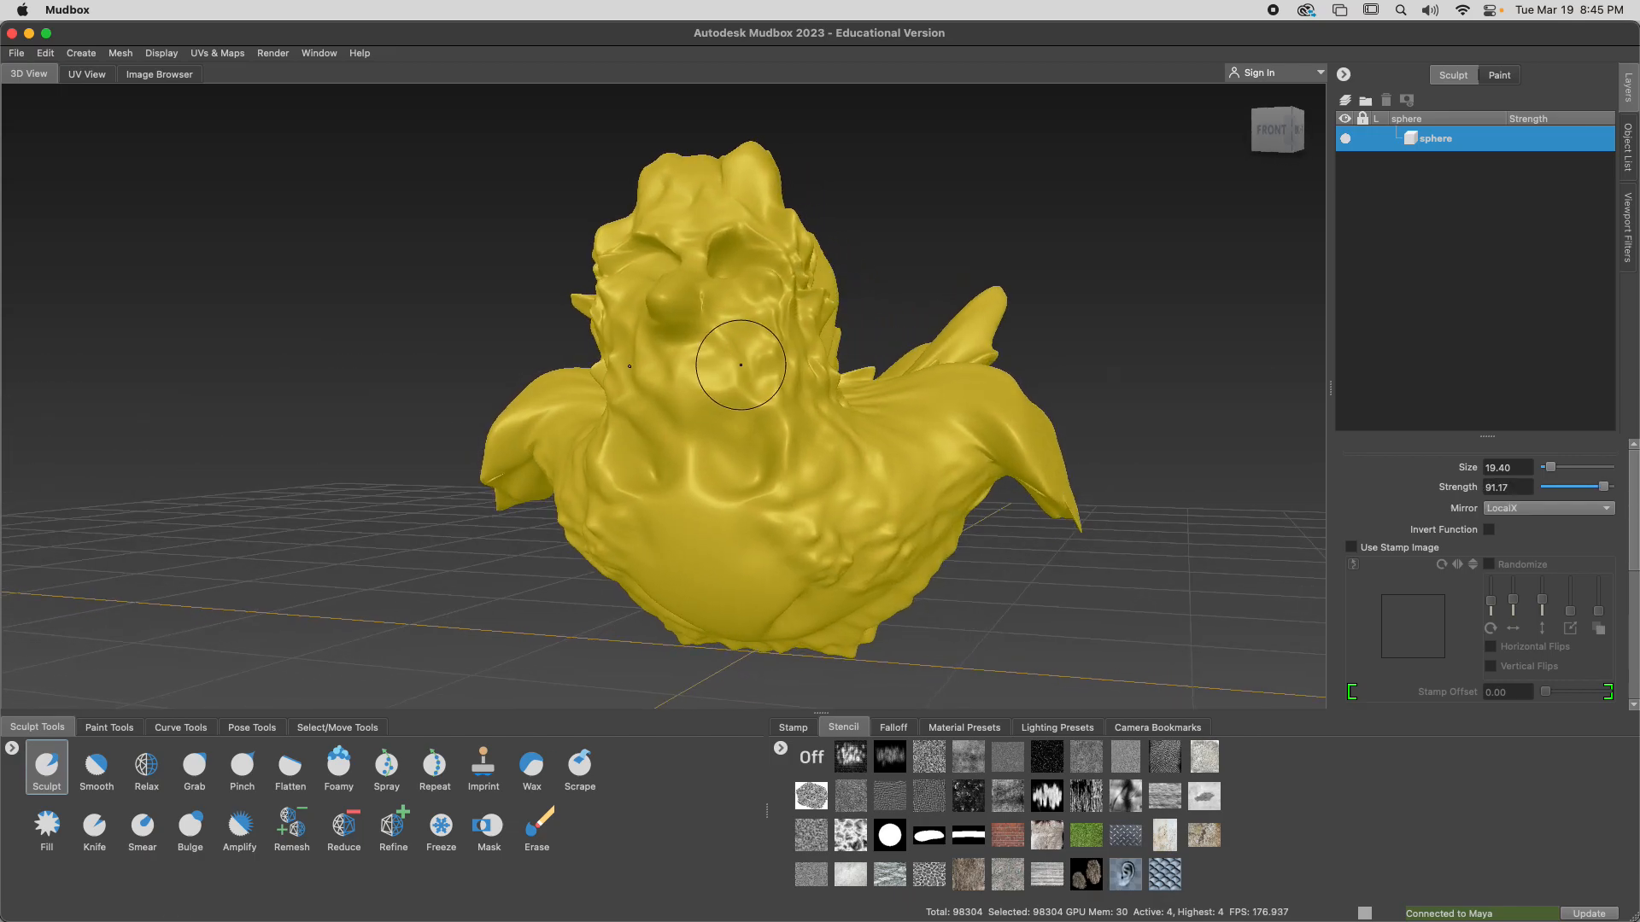
# Carve a mouth line below the nose using the Knife brush with its mirror set to LocalX
pyautogui.click(94, 827)
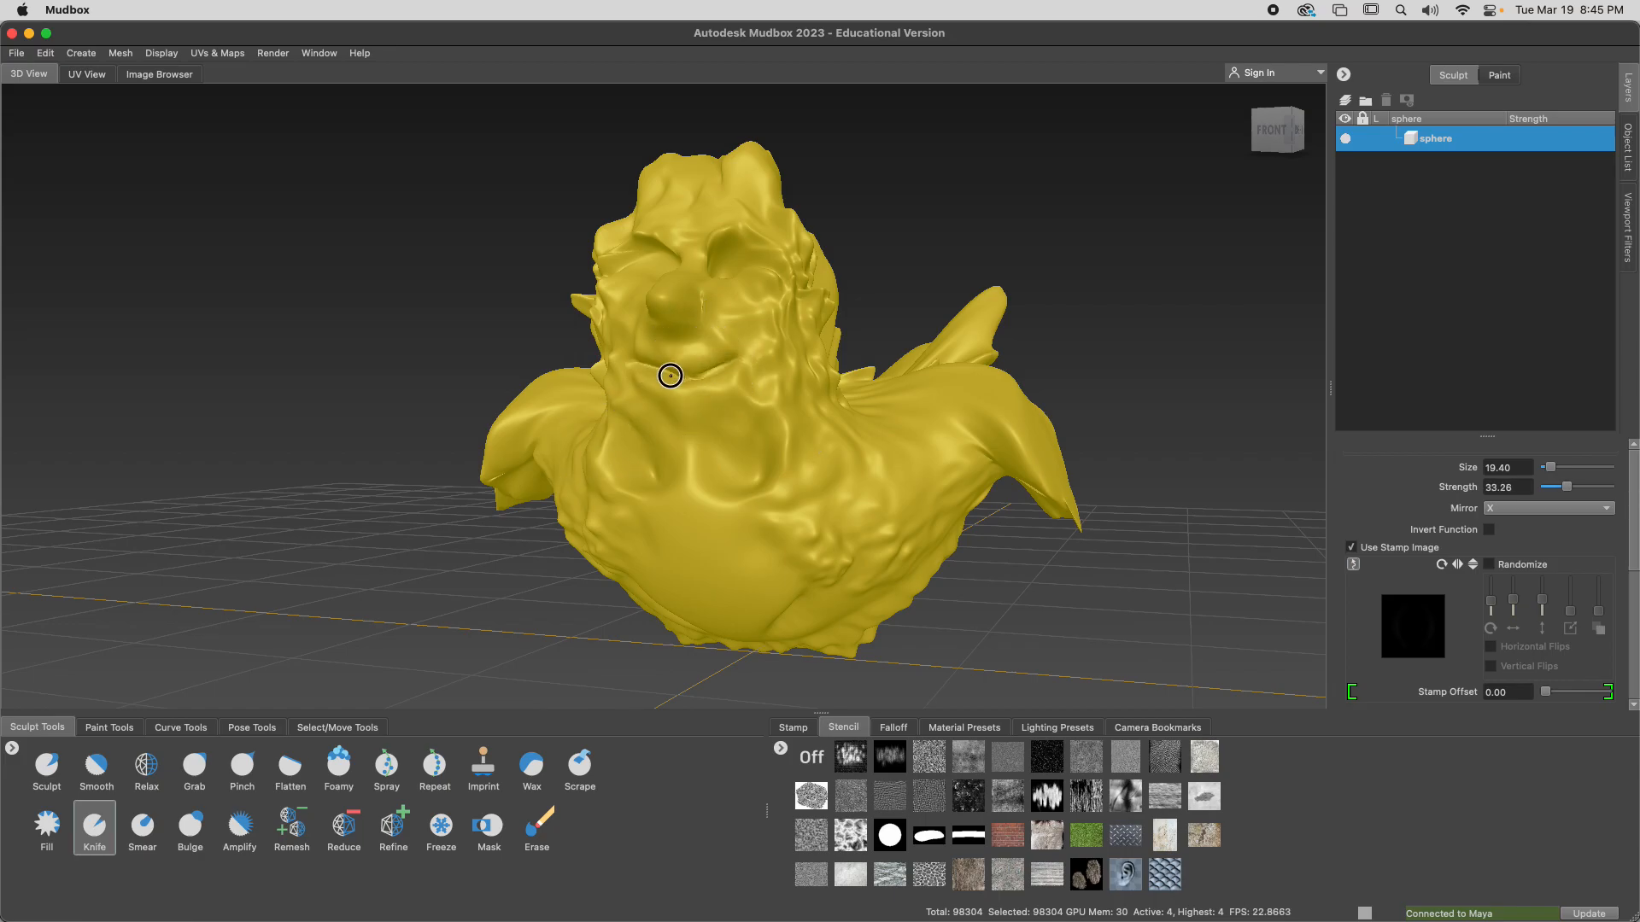
pyautogui.press('shift')
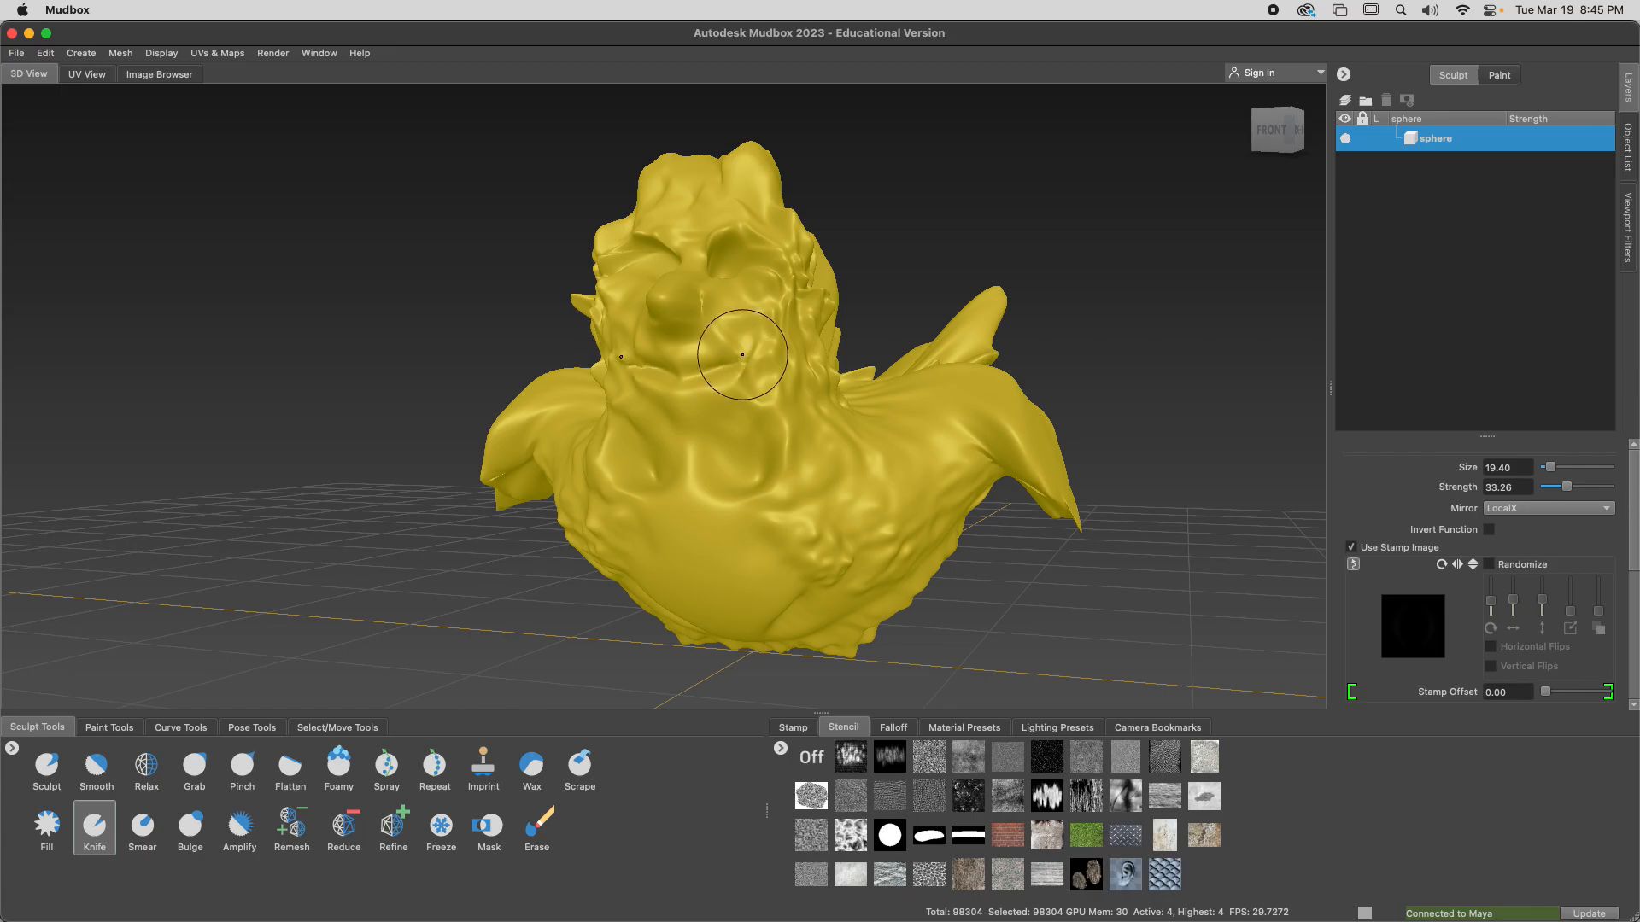
pyautogui.moveTo(754, 354)
pyautogui.mouseDown()
pyautogui.moveTo(786, 377)
pyautogui.moveTo(871, 376)
pyautogui.mouseUp()
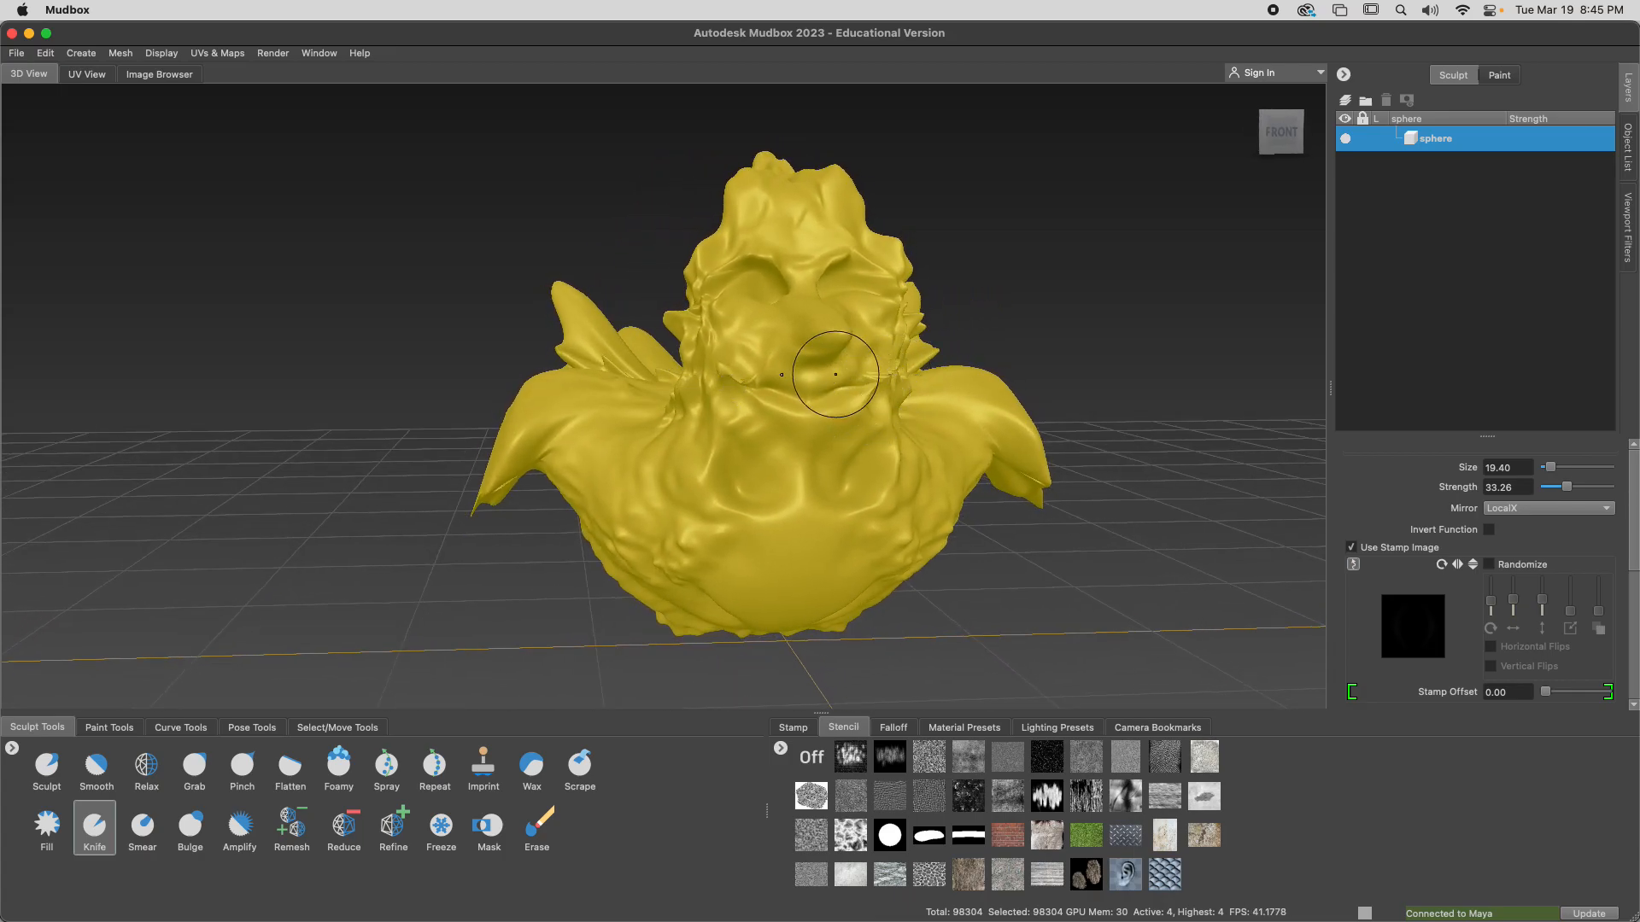
# Pull long moustache-like whiskers out of both cheeks with the Grab brush mirrored in LocalX, reducing its size to 14.02
pyautogui.click(194, 766)
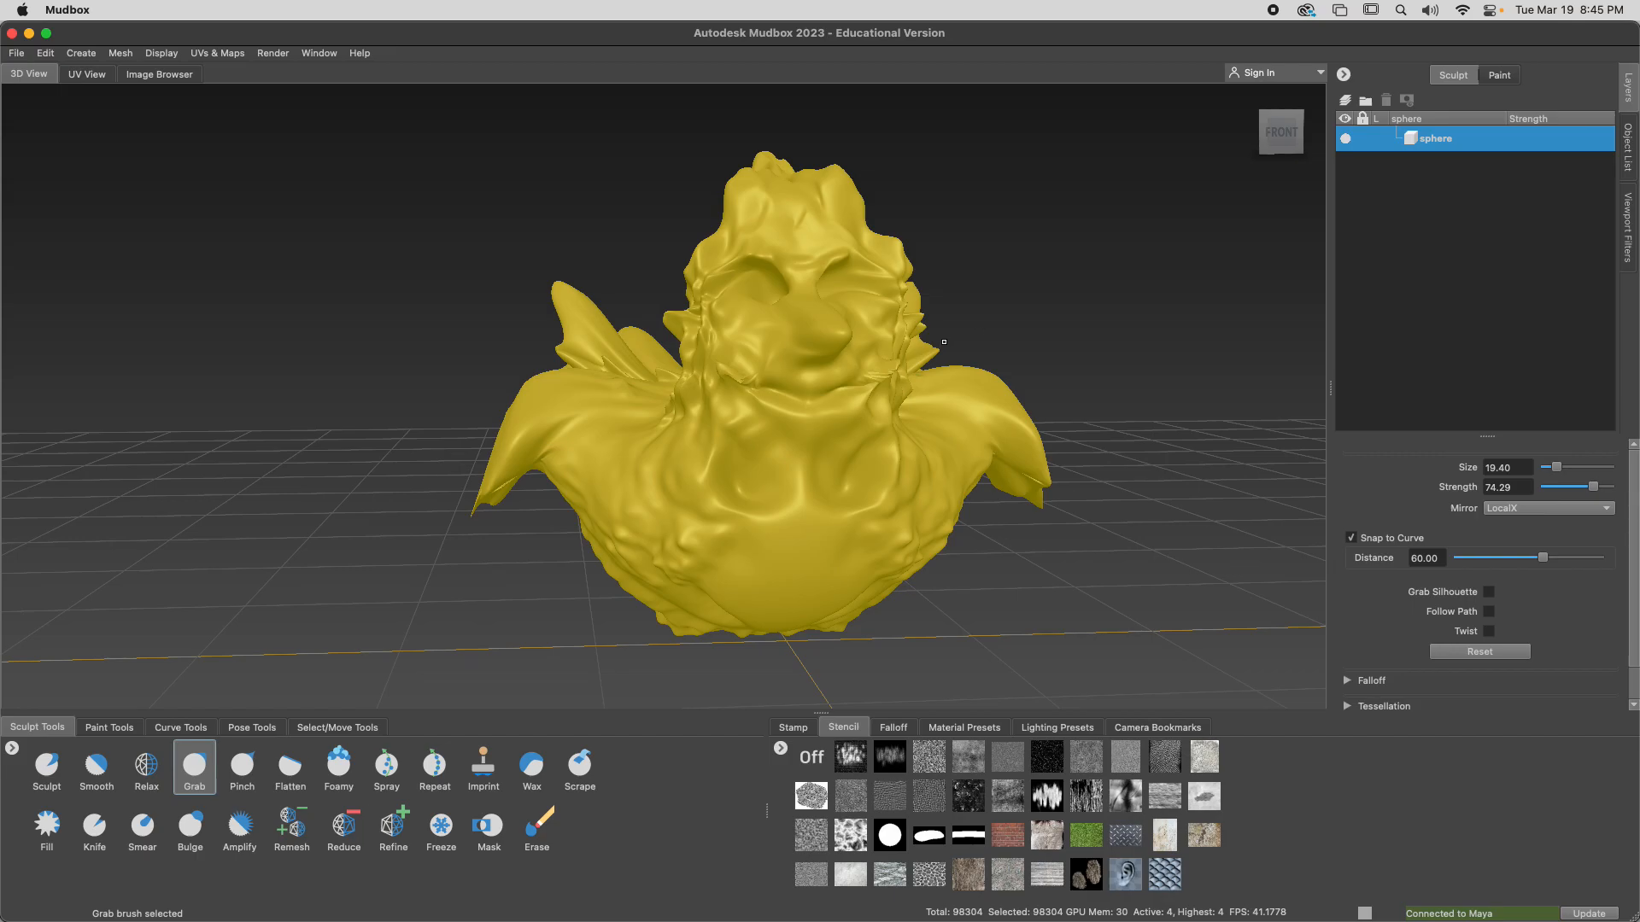
pyautogui.moveTo(890, 369)
pyautogui.mouseDown()
pyautogui.moveTo(916, 394)
pyautogui.moveTo(1065, 402)
pyautogui.moveTo(1066, 453)
pyautogui.mouseUp()
pyautogui.moveTo(956, 436)
pyautogui.keyDown('alt'); pyautogui.mouseDown()
pyautogui.moveTo(1006, 444)
pyautogui.moveTo(1010, 421)
pyautogui.moveTo(927, 472)
pyautogui.moveTo(955, 413)
pyautogui.moveTo(809, 501)
pyautogui.mouseUp(); pyautogui.keyUp('alt')
pyautogui.press('m')
pyautogui.press('b')
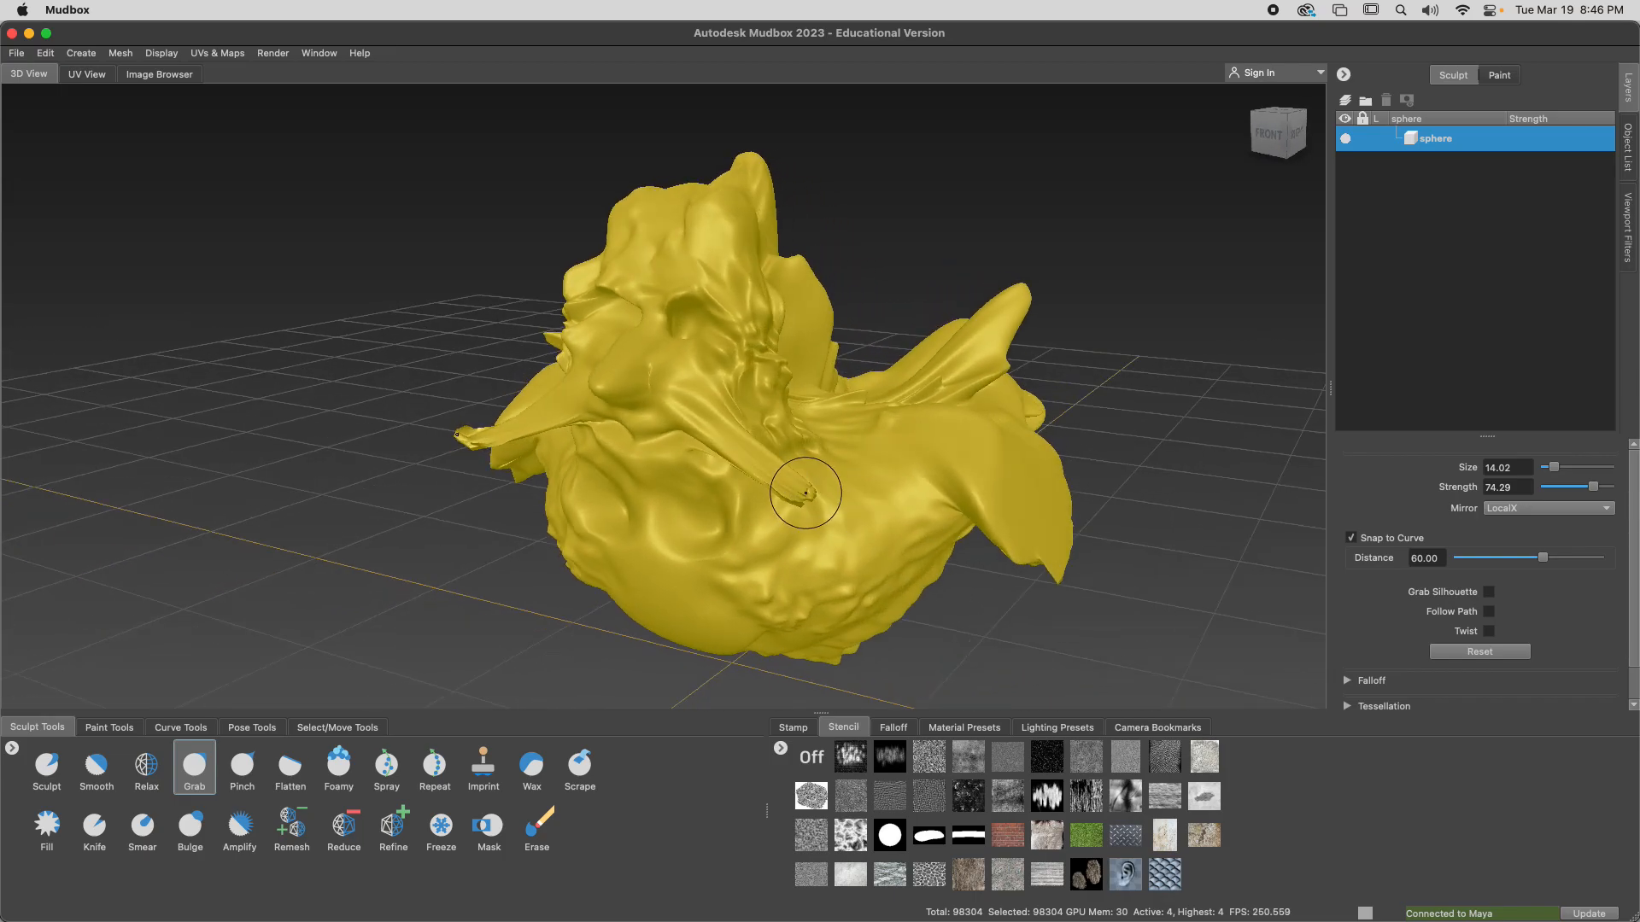
# Tighten the near whisker with the Pinch brush, and adjust its shape with the Grab brush
pyautogui.click(245, 766)
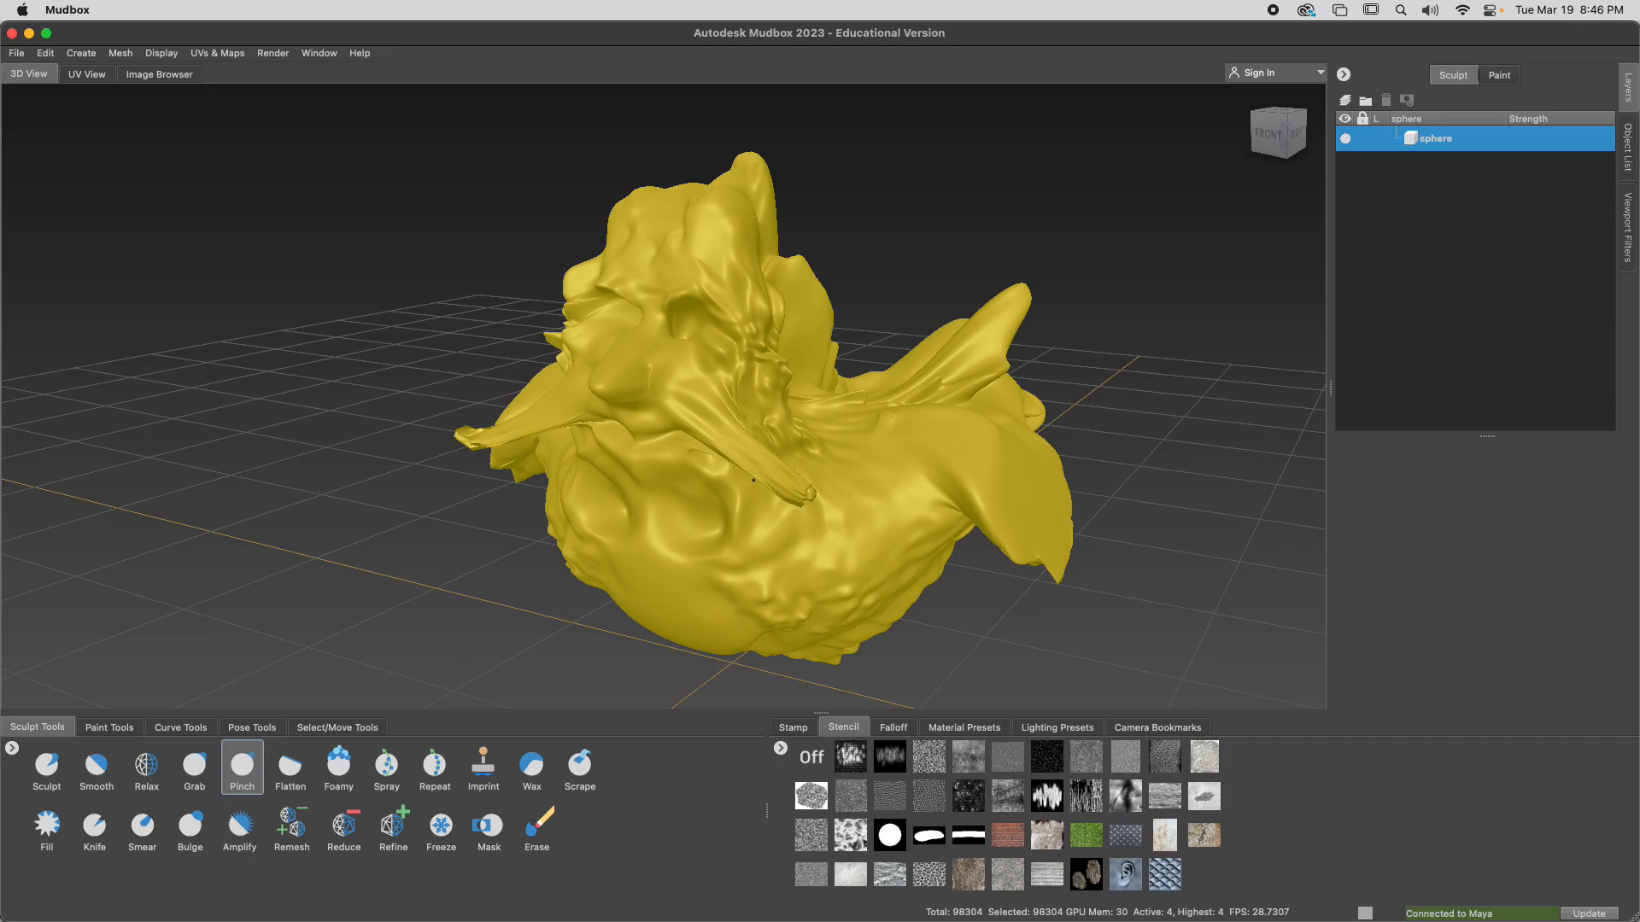
pyautogui.click(195, 766)
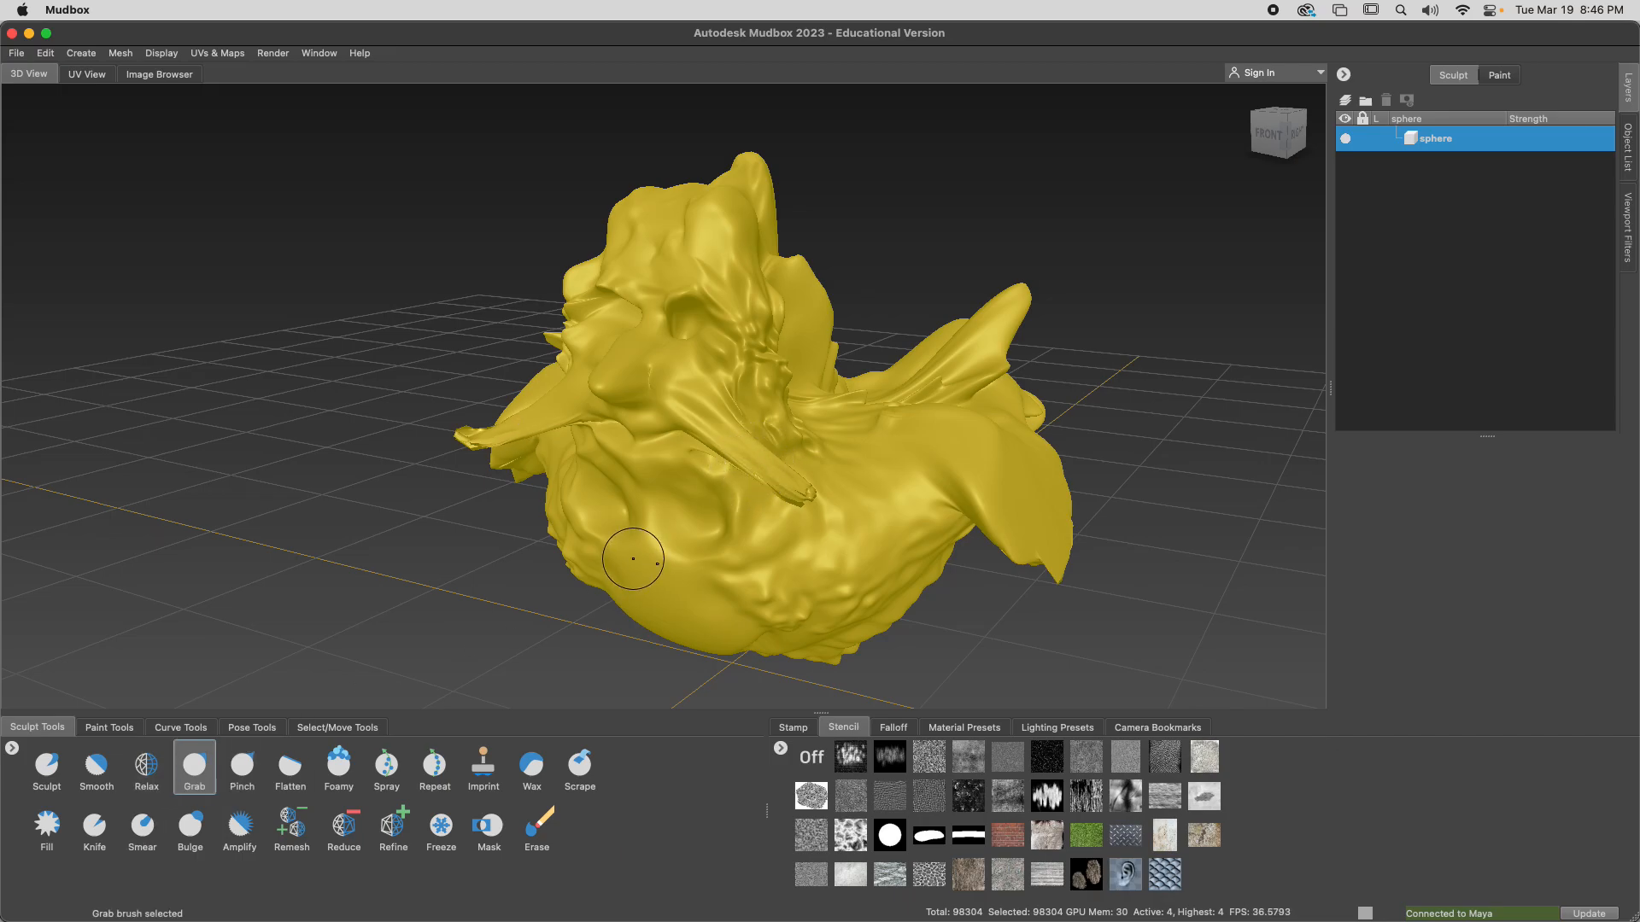
pyautogui.moveTo(742, 454); pyautogui.dragTo(740, 460)
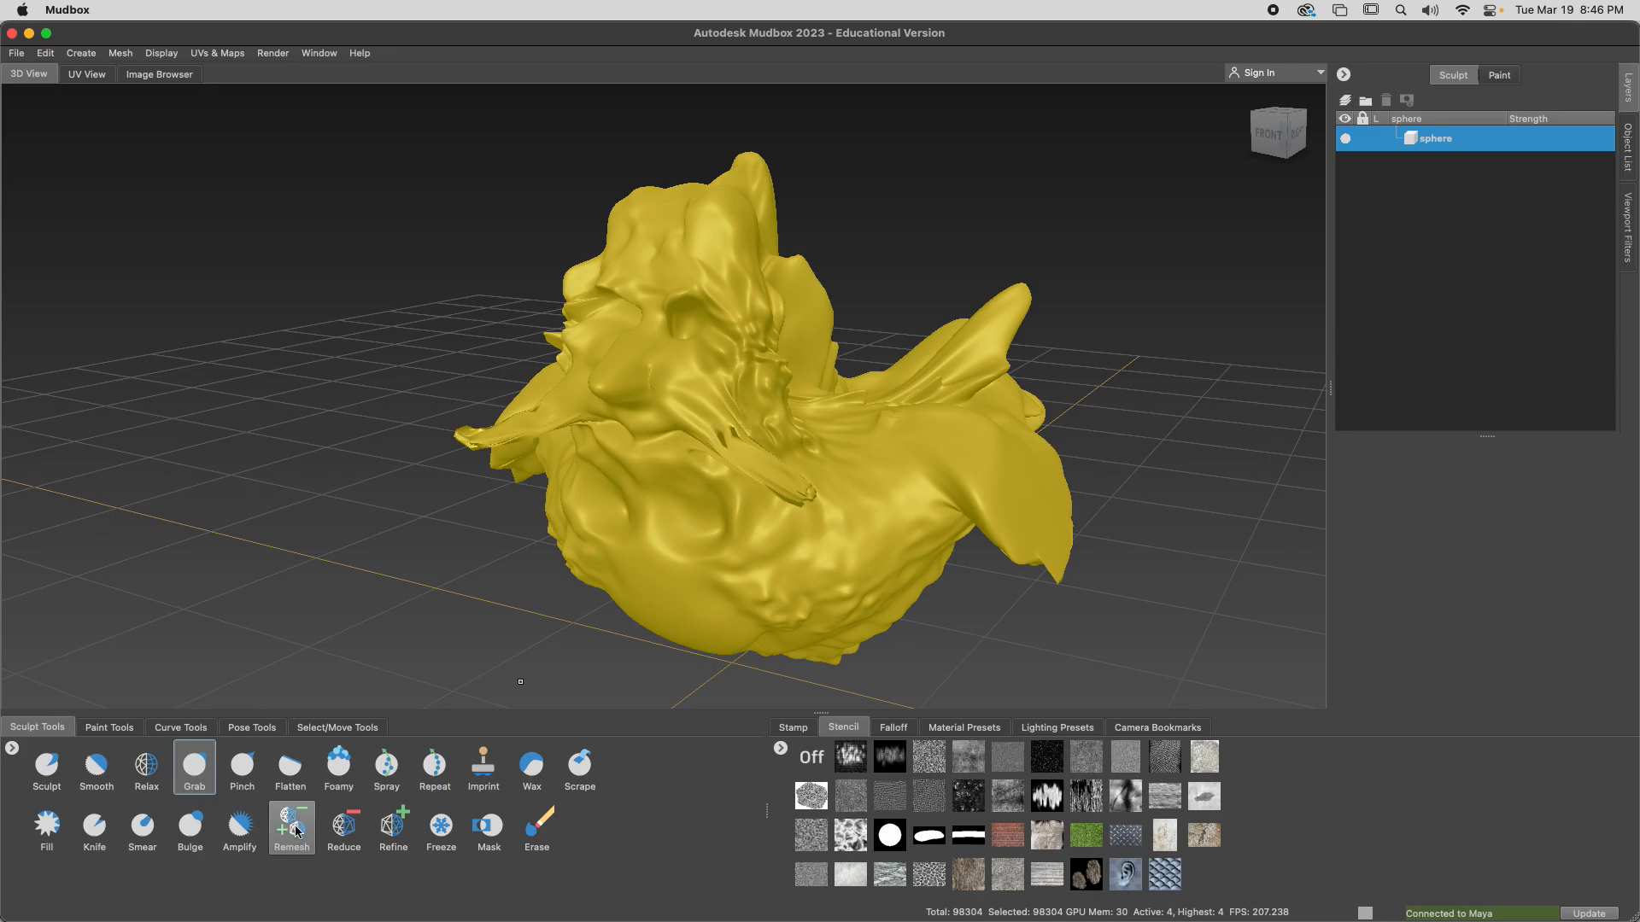
# Smooth the creases on the top, back and side of the head with the Smooth brush, enlarging it for broader strokes
pyautogui.keyDown('alt'); pyautogui.moveTo(534, 646); pyautogui.dragTo(709, 567); pyautogui.keyUp('alt')
pyautogui.keyDown('alt'); pyautogui.moveTo(896, 363); pyautogui.dragTo(918, 331); pyautogui.keyUp('alt')
pyautogui.moveTo(998, 380)
pyautogui.mouseDown()
pyautogui.moveTo(992, 359)
pyautogui.moveTo(1007, 364)
pyautogui.moveTo(670, 458)
pyautogui.moveTo(632, 386)
pyautogui.mouseUp()
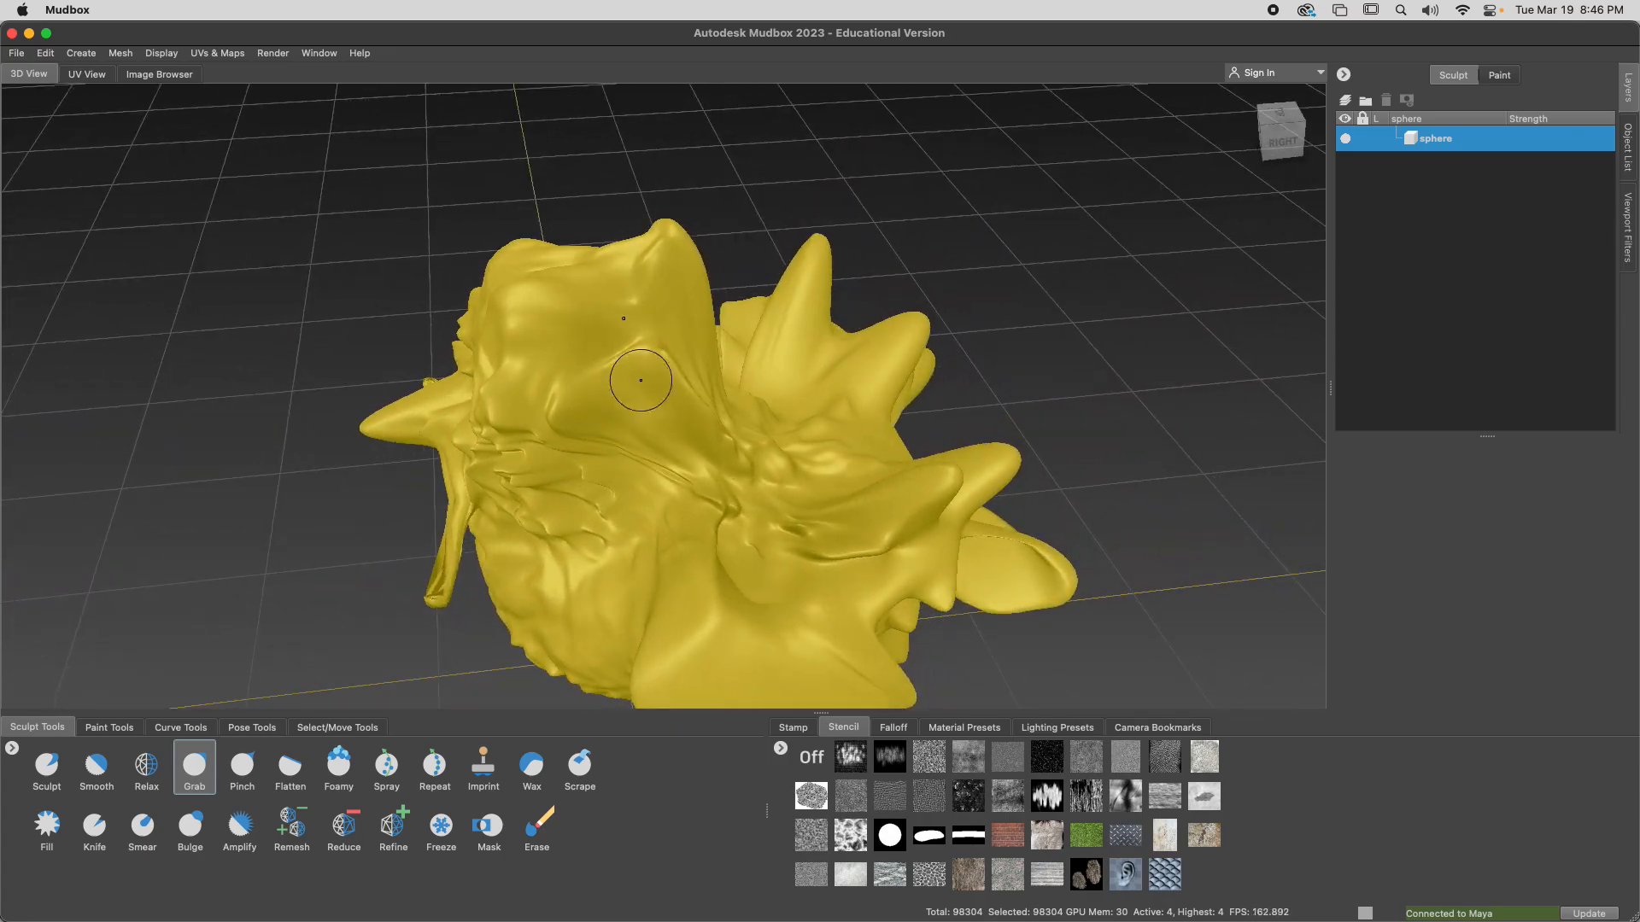
pyautogui.click(96, 765)
pyautogui.moveTo(676, 247)
pyautogui.keyDown('alt'); pyautogui.mouseDown()
pyautogui.moveTo(655, 319)
pyautogui.moveTo(588, 376)
pyautogui.mouseUp(); pyautogui.keyUp('alt')
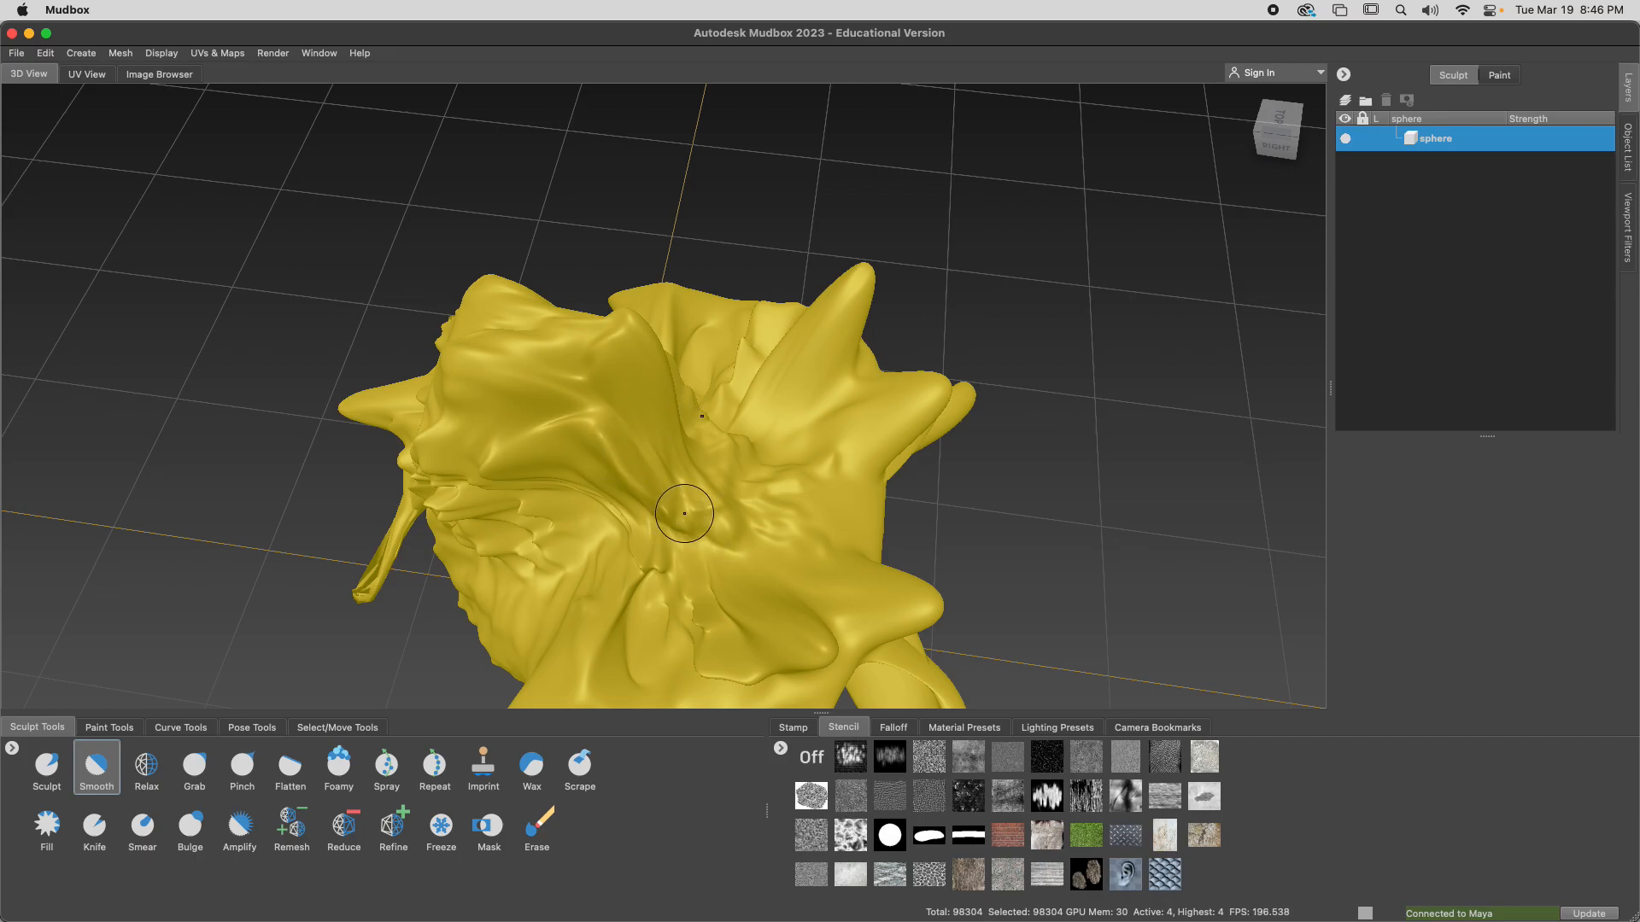
pyautogui.moveTo(728, 433)
pyautogui.mouseDown()
pyautogui.moveTo(765, 534)
pyautogui.moveTo(741, 504)
pyautogui.mouseUp()
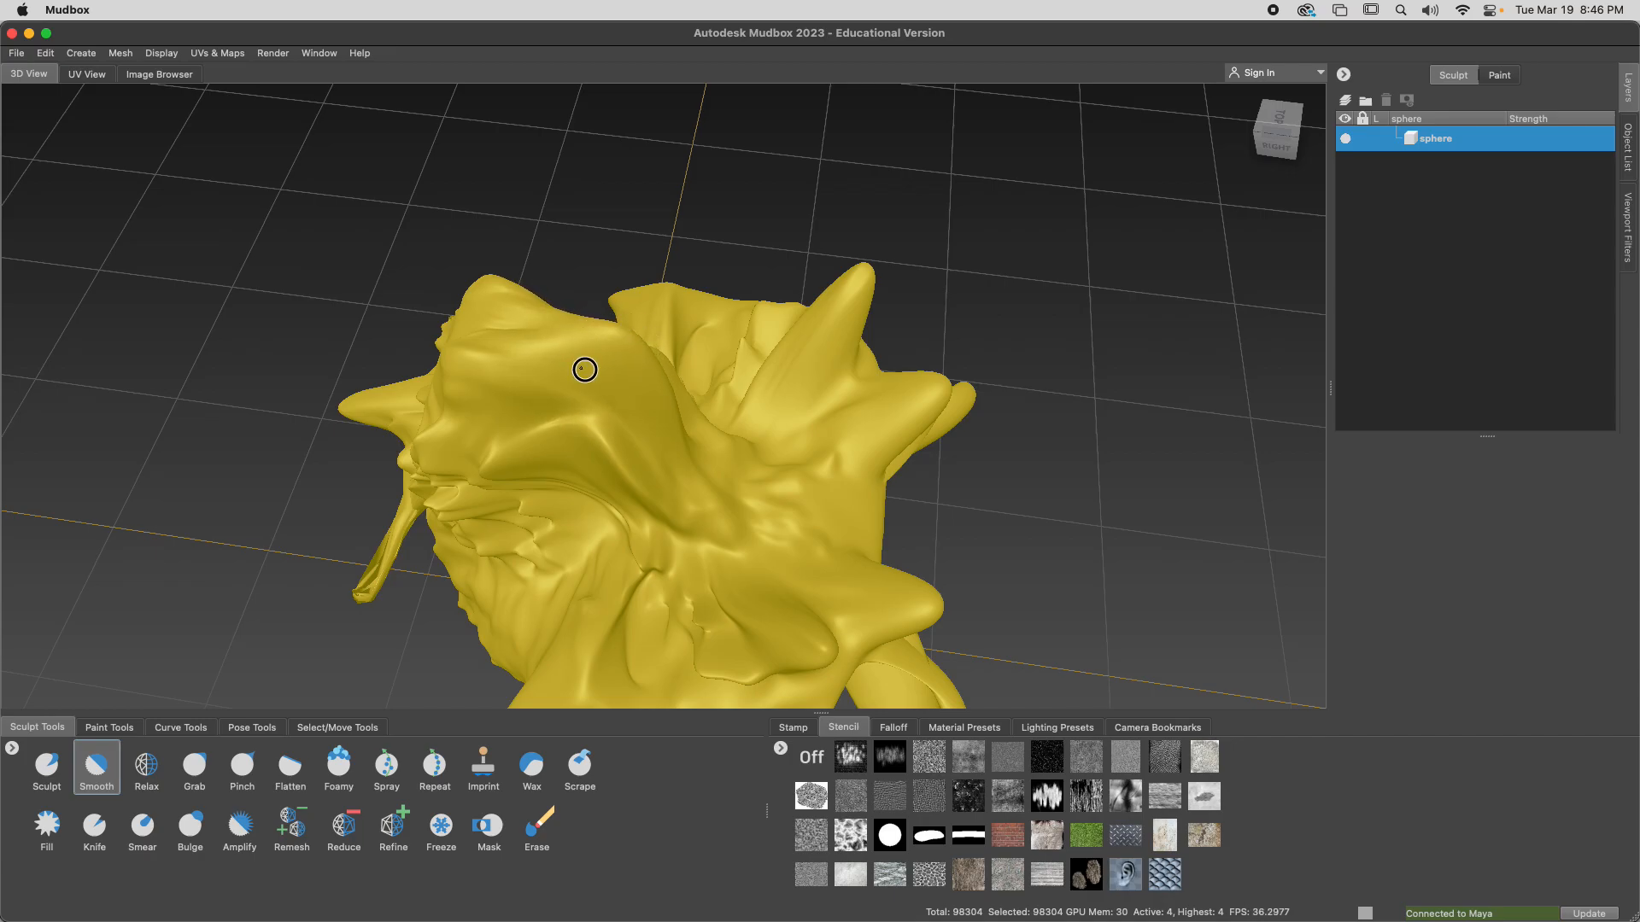
pyautogui.keyDown('alt'); pyautogui.moveTo(696, 366); pyautogui.dragTo(549, 403); pyautogui.keyUp('alt')
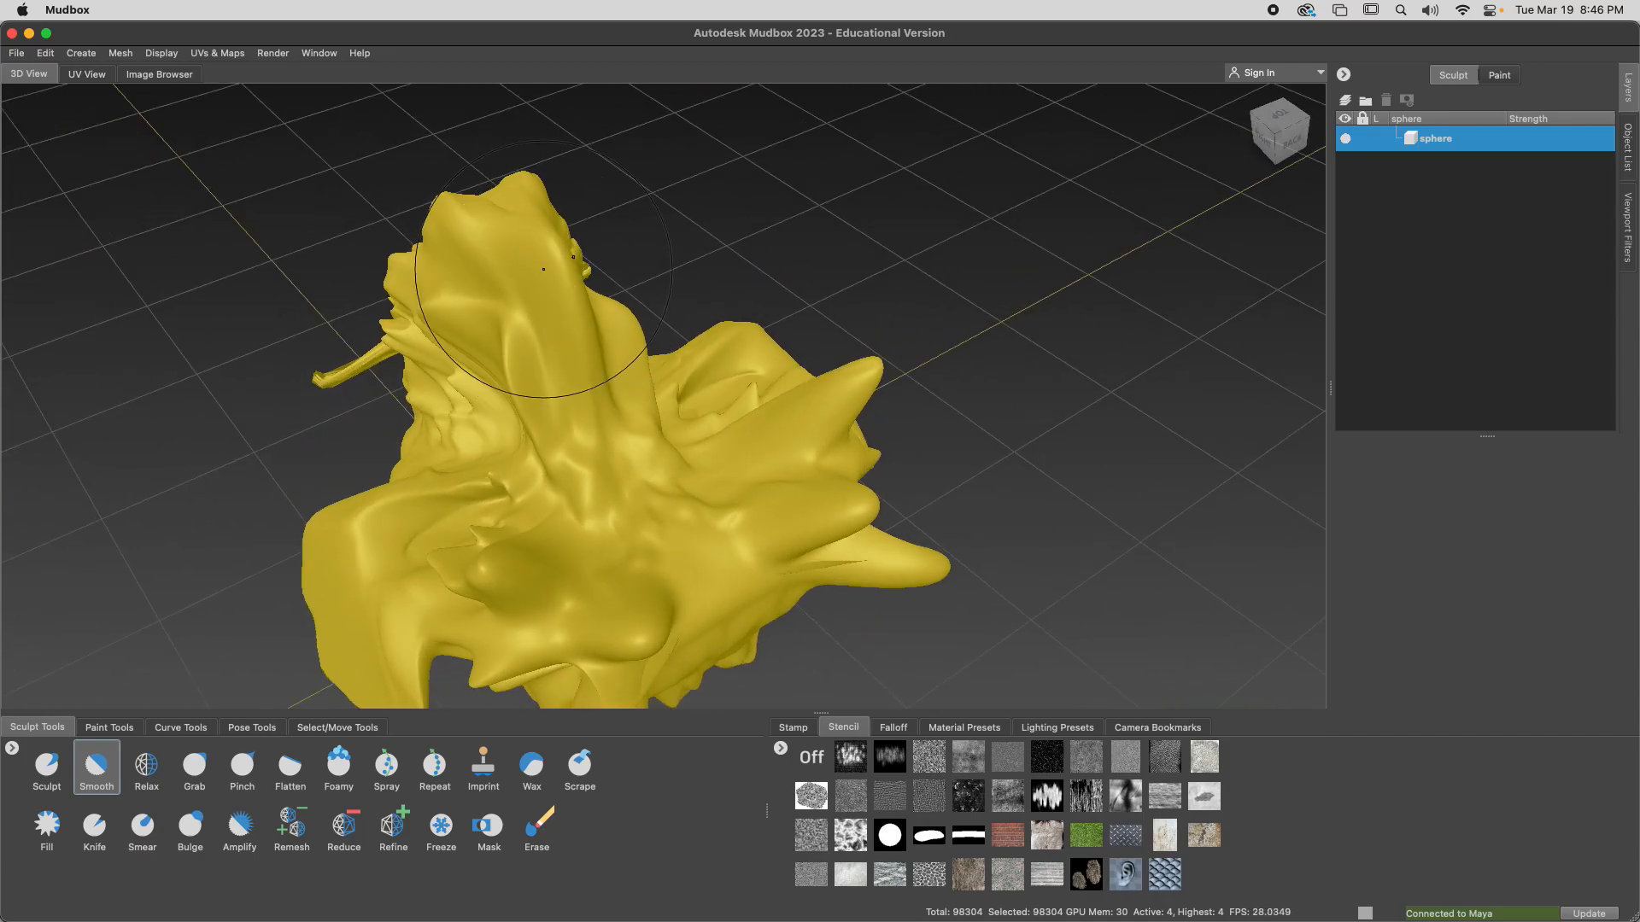
pyautogui.keyDown('alt'); pyautogui.moveTo(544, 258); pyautogui.dragTo(425, 276); pyautogui.keyUp('alt')
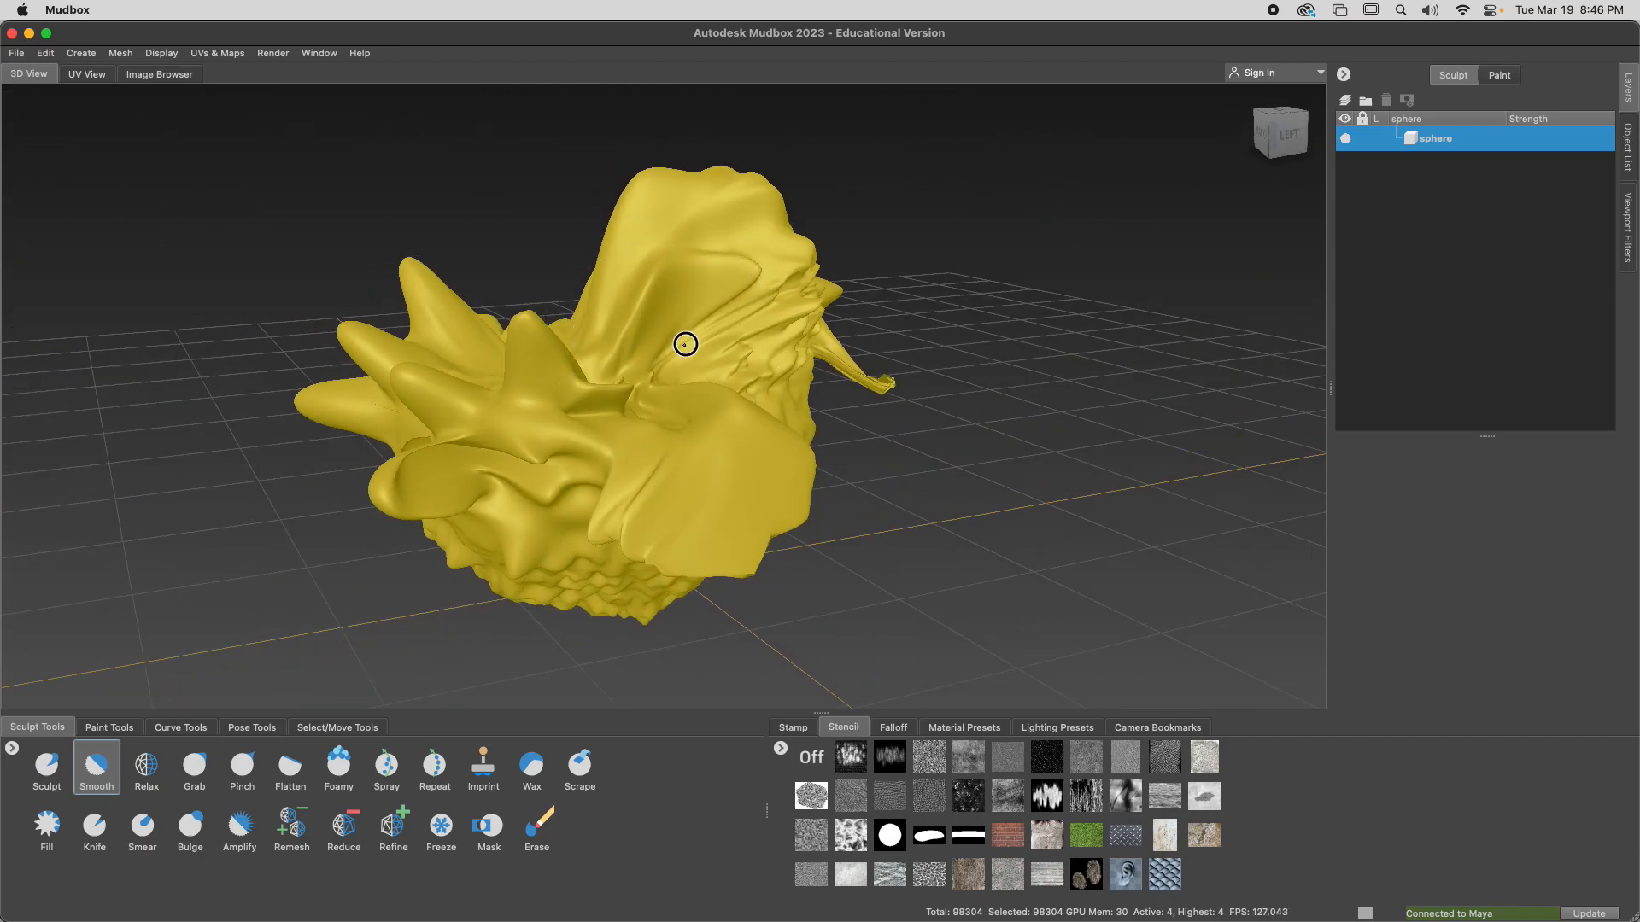
pyautogui.moveTo(663, 372)
pyautogui.keyDown('alt'); pyautogui.mouseDown()
pyautogui.moveTo(475, 410)
pyautogui.moveTo(751, 410)
pyautogui.moveTo(615, 589)
pyautogui.moveTo(484, 547)
pyautogui.moveTo(468, 628)
pyautogui.mouseUp(); pyautogui.keyUp('alt')
# Choose the Sculpt brush, and step the mesh down to subdivision level 2
pyautogui.click(48, 768)
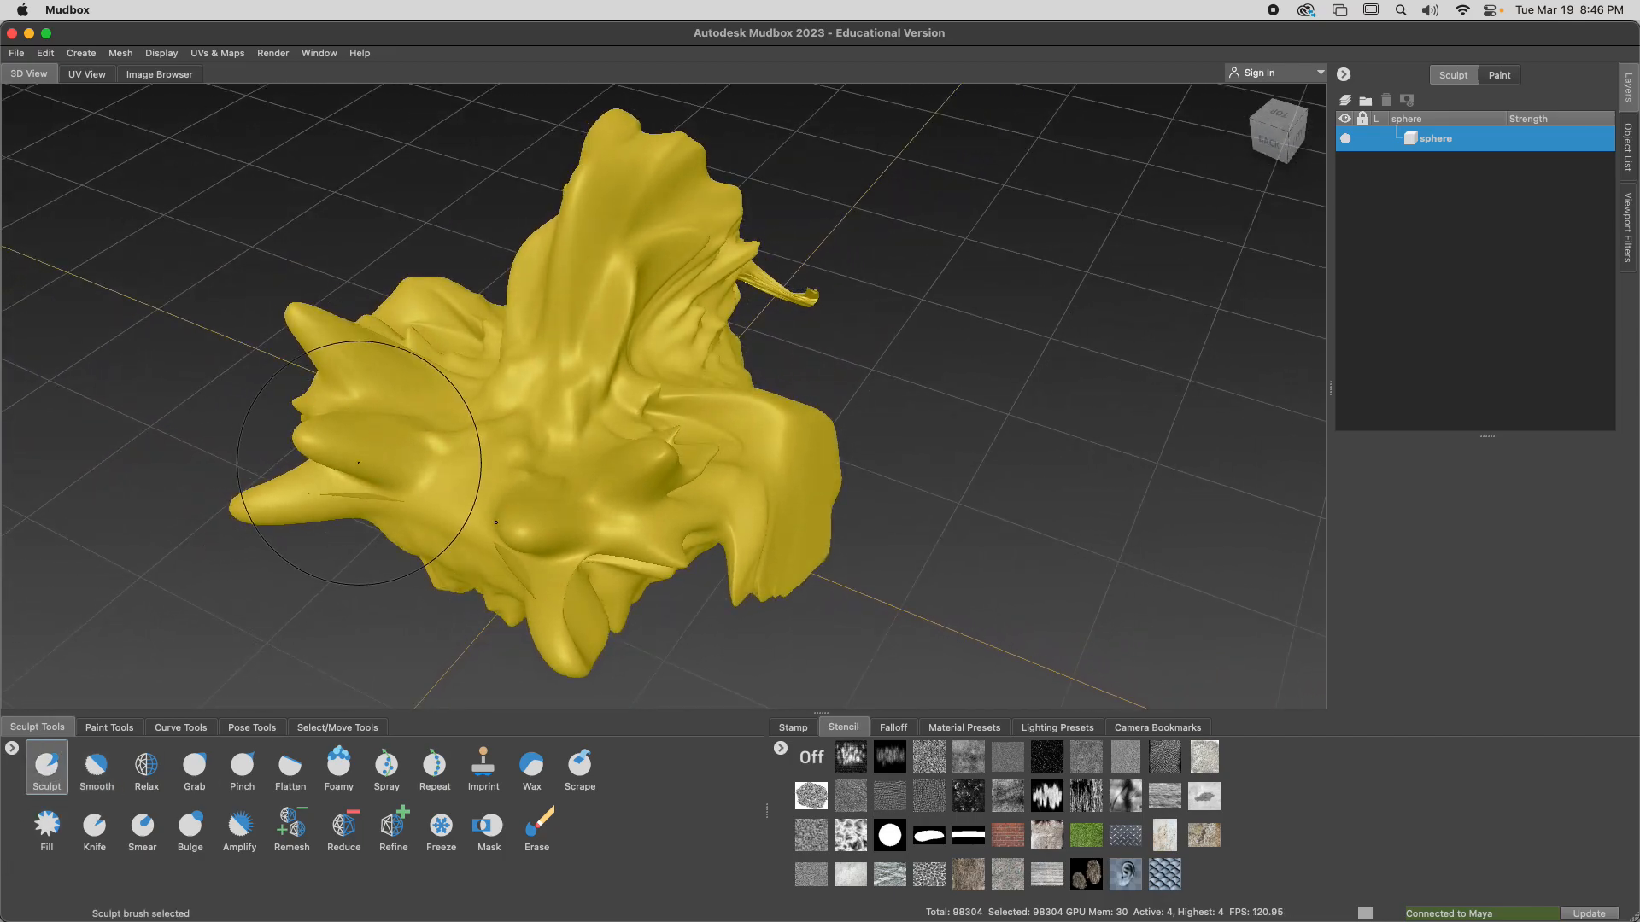
pyautogui.moveTo(426, 521)
pyautogui.keyDown('alt'); pyautogui.mouseDown()
pyautogui.moveTo(458, 439)
pyautogui.moveTo(417, 403)
pyautogui.moveTo(384, 425)
pyautogui.moveTo(419, 437)
pyautogui.moveTo(274, 596)
pyautogui.moveTo(213, 517)
pyautogui.moveTo(231, 465)
pyautogui.moveTo(73, 505)
pyautogui.moveTo(251, 500)
pyautogui.moveTo(205, 513)
pyautogui.moveTo(86, 440)
pyautogui.moveTo(115, 507)
pyautogui.mouseUp(); pyautogui.keyUp('alt')
pyautogui.press('pagedown')
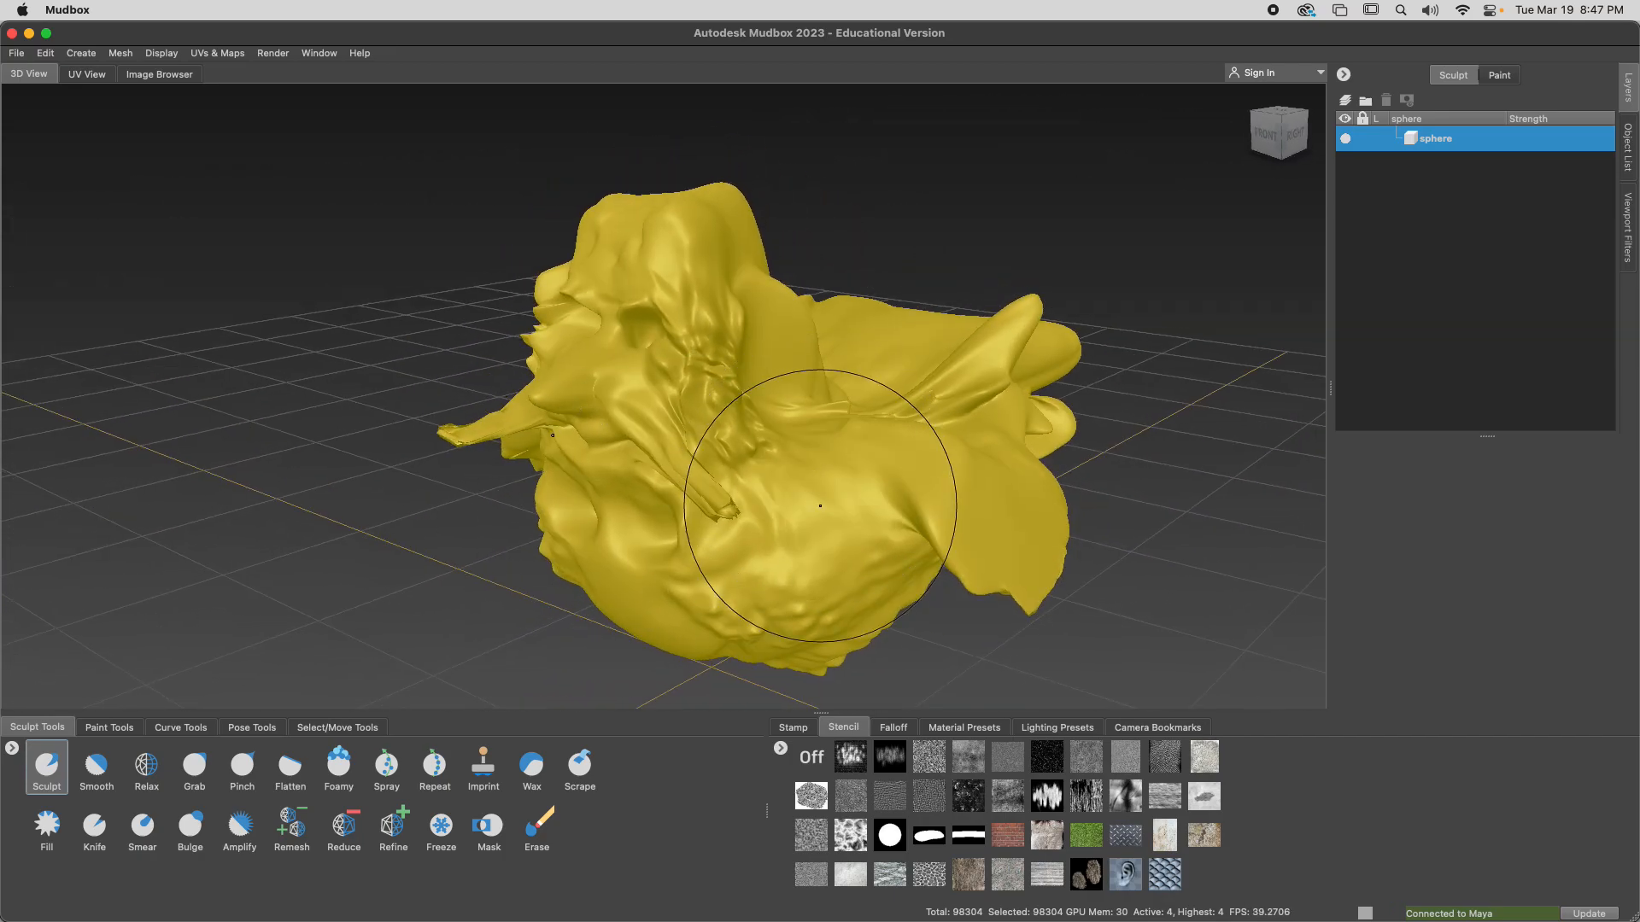
pyautogui.press('pagedown')
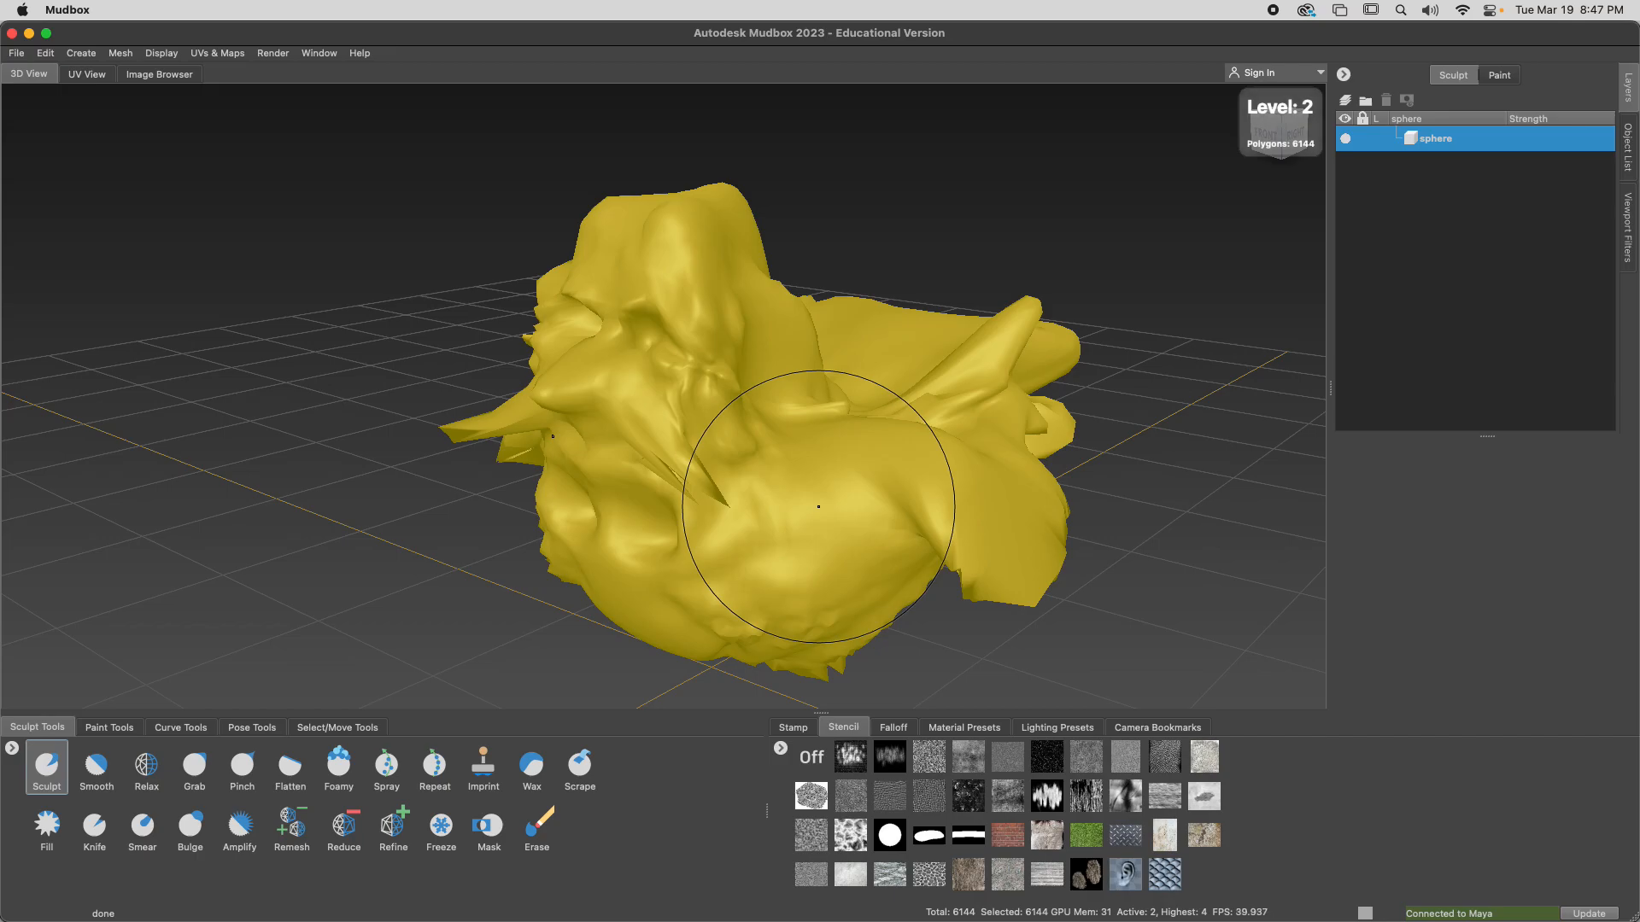
# Switch the viewport to the side view, and restore the perspective view of the model's front
pyautogui.click(15, 57)
pyautogui.moveTo(367, 442); pyautogui.dragTo(386, 447, button='right')
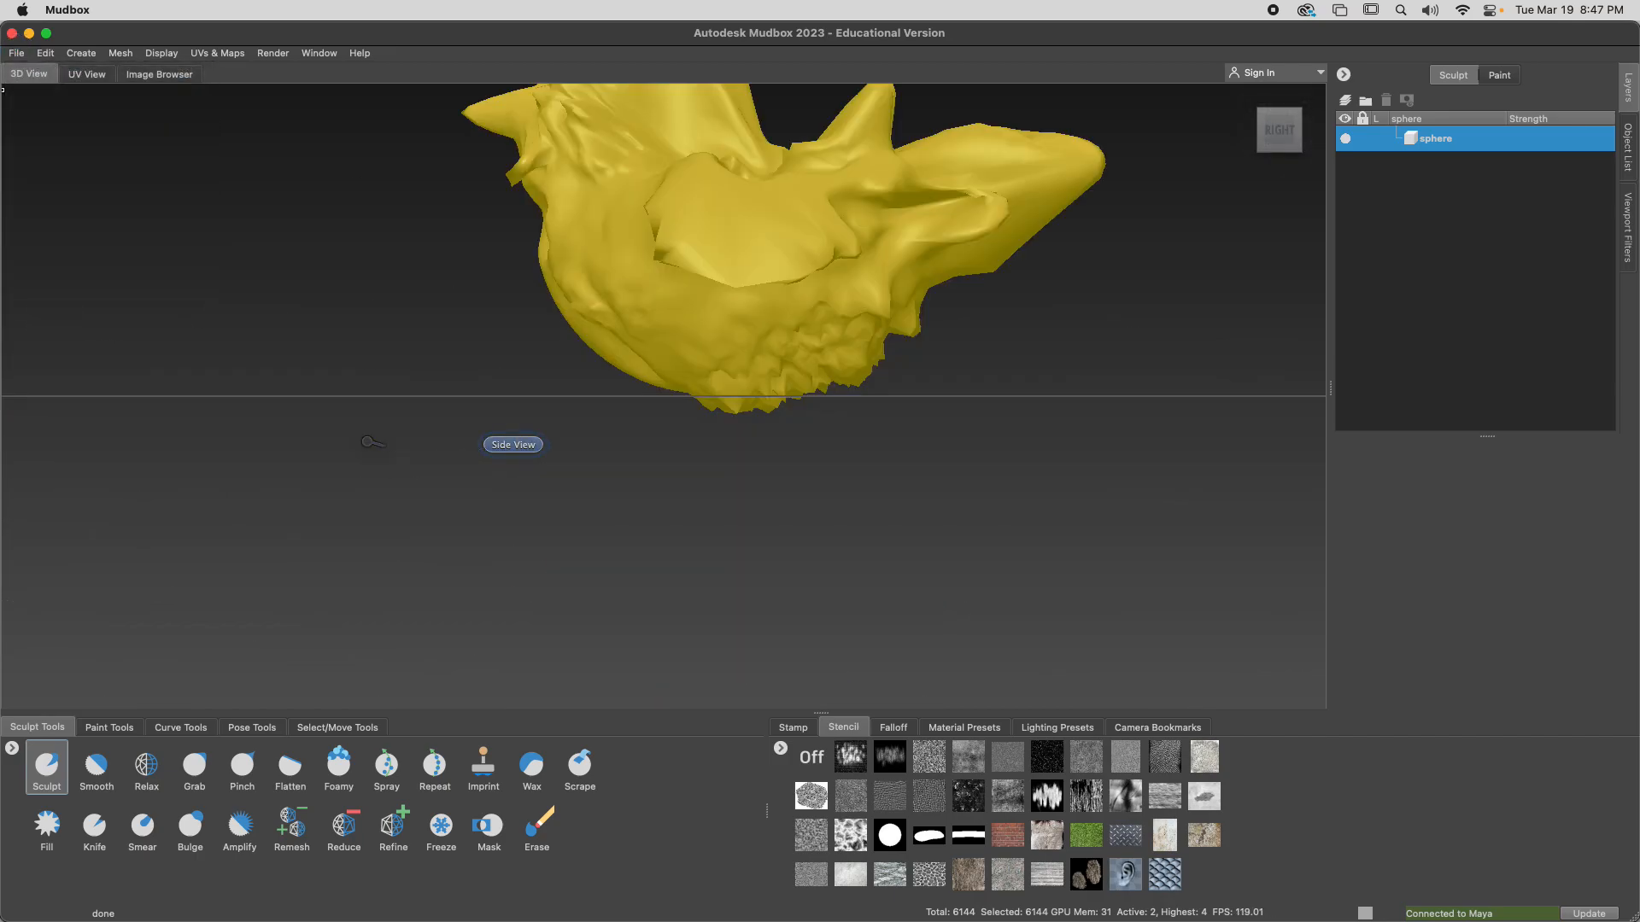
pyautogui.moveTo(393, 322)
pyautogui.mouseDown(button='right')
pyautogui.moveTo(441, 328)
pyautogui.moveTo(394, 321)
pyautogui.moveTo(450, 303)
pyautogui.moveTo(386, 288)
pyautogui.moveTo(395, 329)
pyautogui.mouseUp(button='right')
pyautogui.click(395, 317)
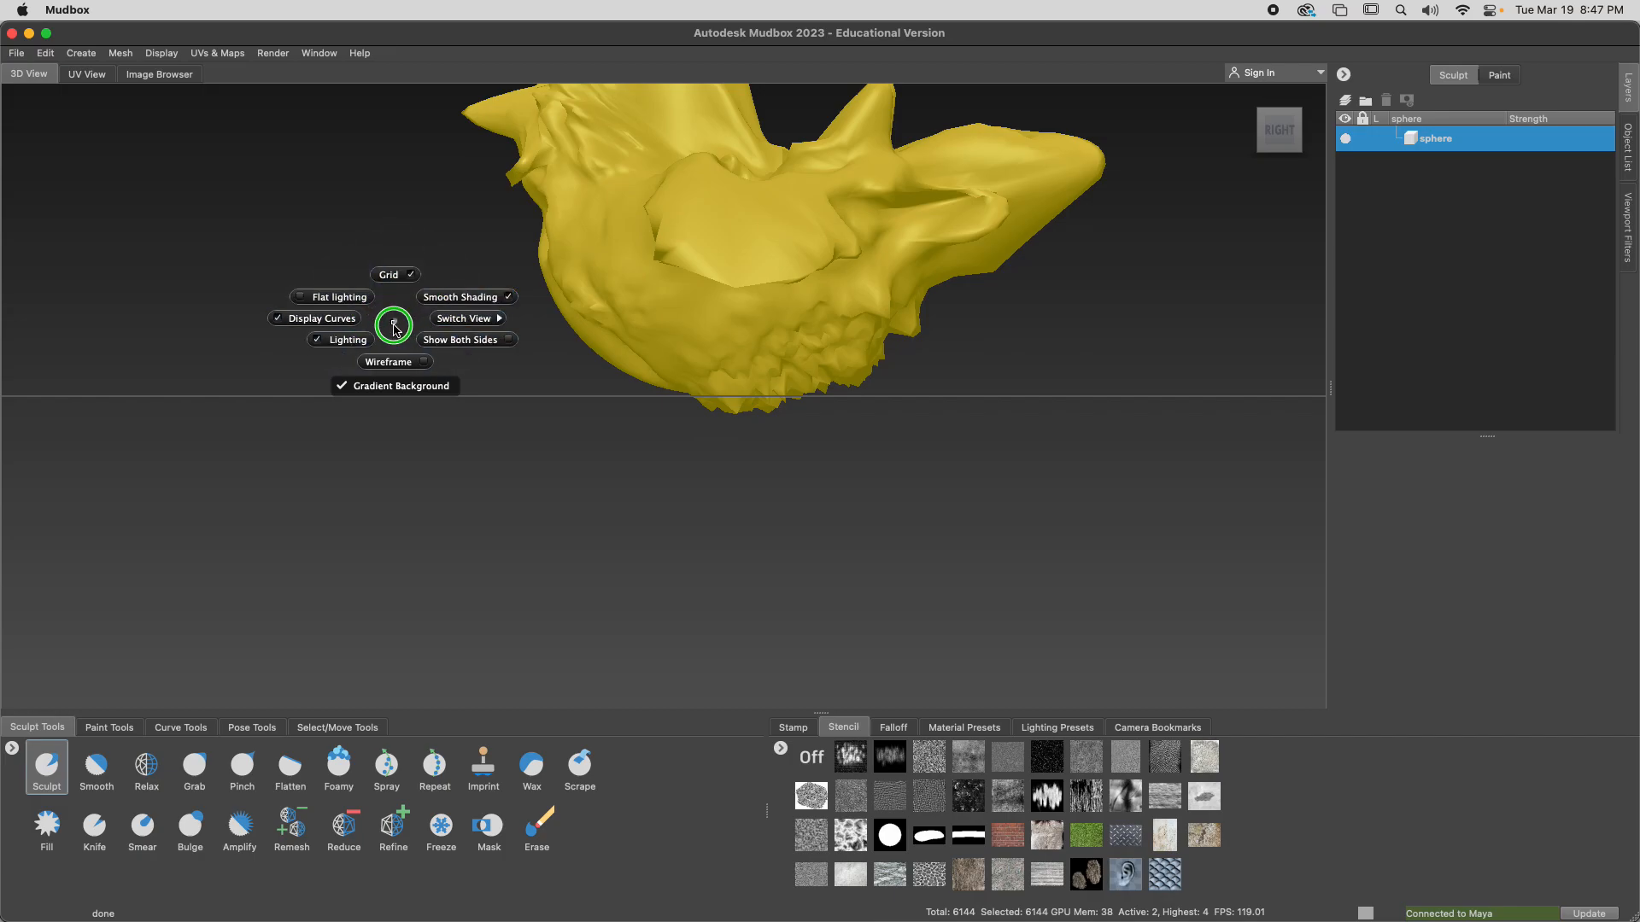
pyautogui.moveTo(396, 328); pyautogui.dragTo(393, 322, button='right')
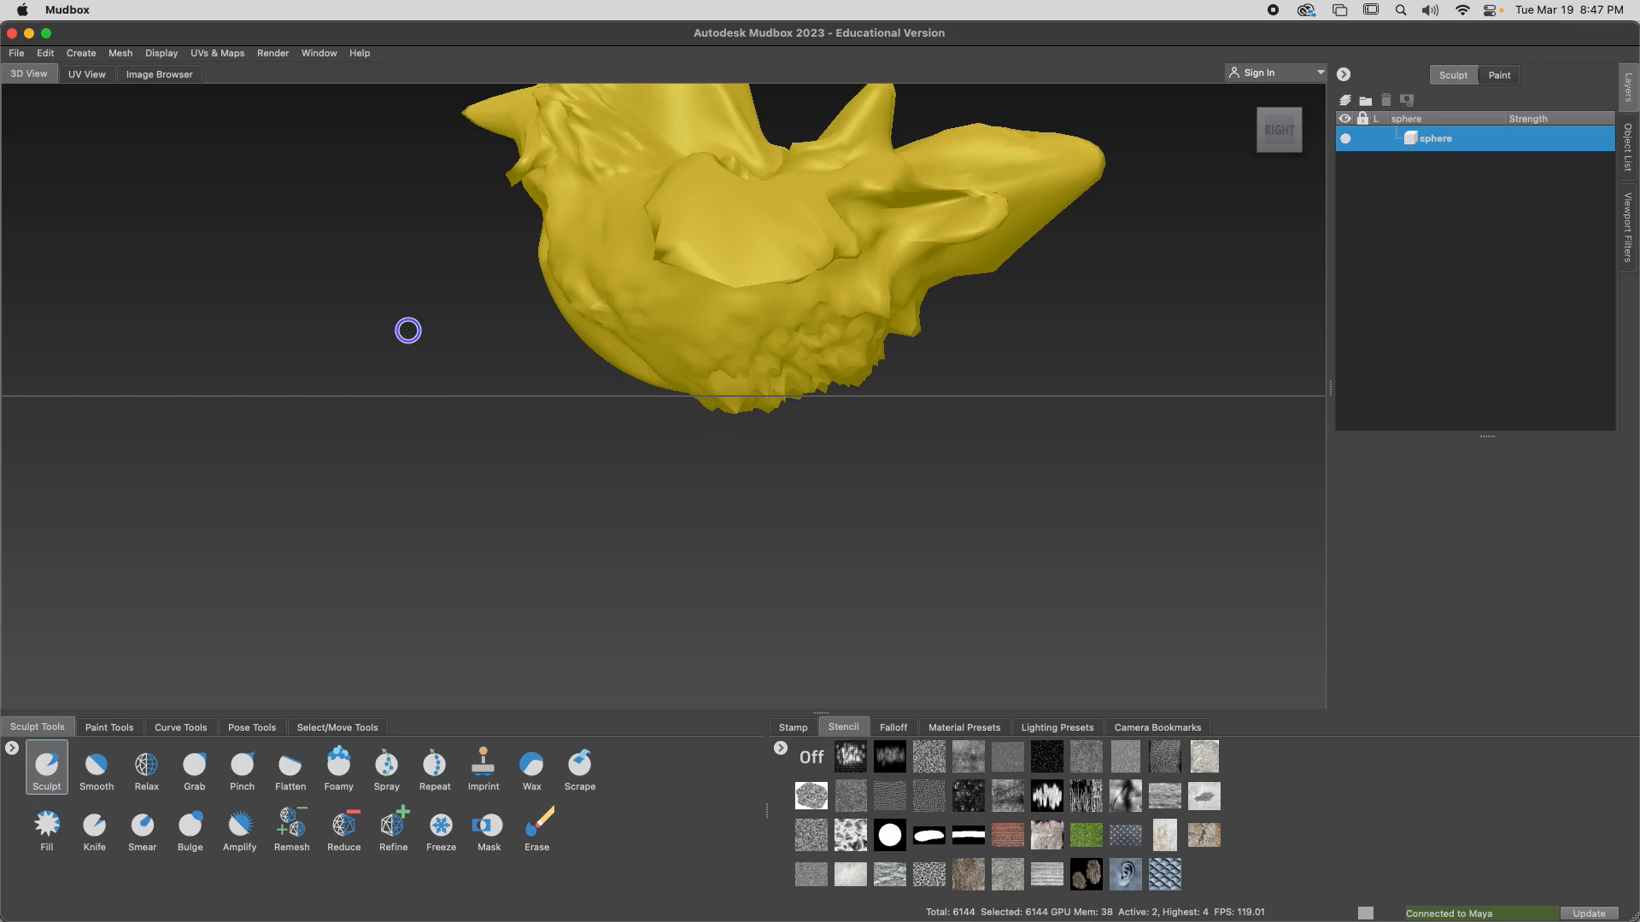
pyautogui.moveTo(416, 331)
pyautogui.mouseDown()
pyautogui.moveTo(425, 320)
pyautogui.moveTo(435, 347)
pyautogui.mouseUp()
pyautogui.keyDown('alt'); pyautogui.moveTo(417, 347); pyautogui.dragTo(428, 416, button='middle'); pyautogui.keyUp('alt')
pyautogui.moveTo(381, 410); pyautogui.dragTo(423, 413, button='right')
pyautogui.moveTo(540, 465); pyautogui.dragTo(539, 465, button='right')
pyautogui.keyDown('alt'); pyautogui.moveTo(539, 465); pyautogui.dragTo(570, 442); pyautogui.keyUp('alt')
pyautogui.moveTo(349, 402); pyautogui.dragTo(422, 409, button='right')
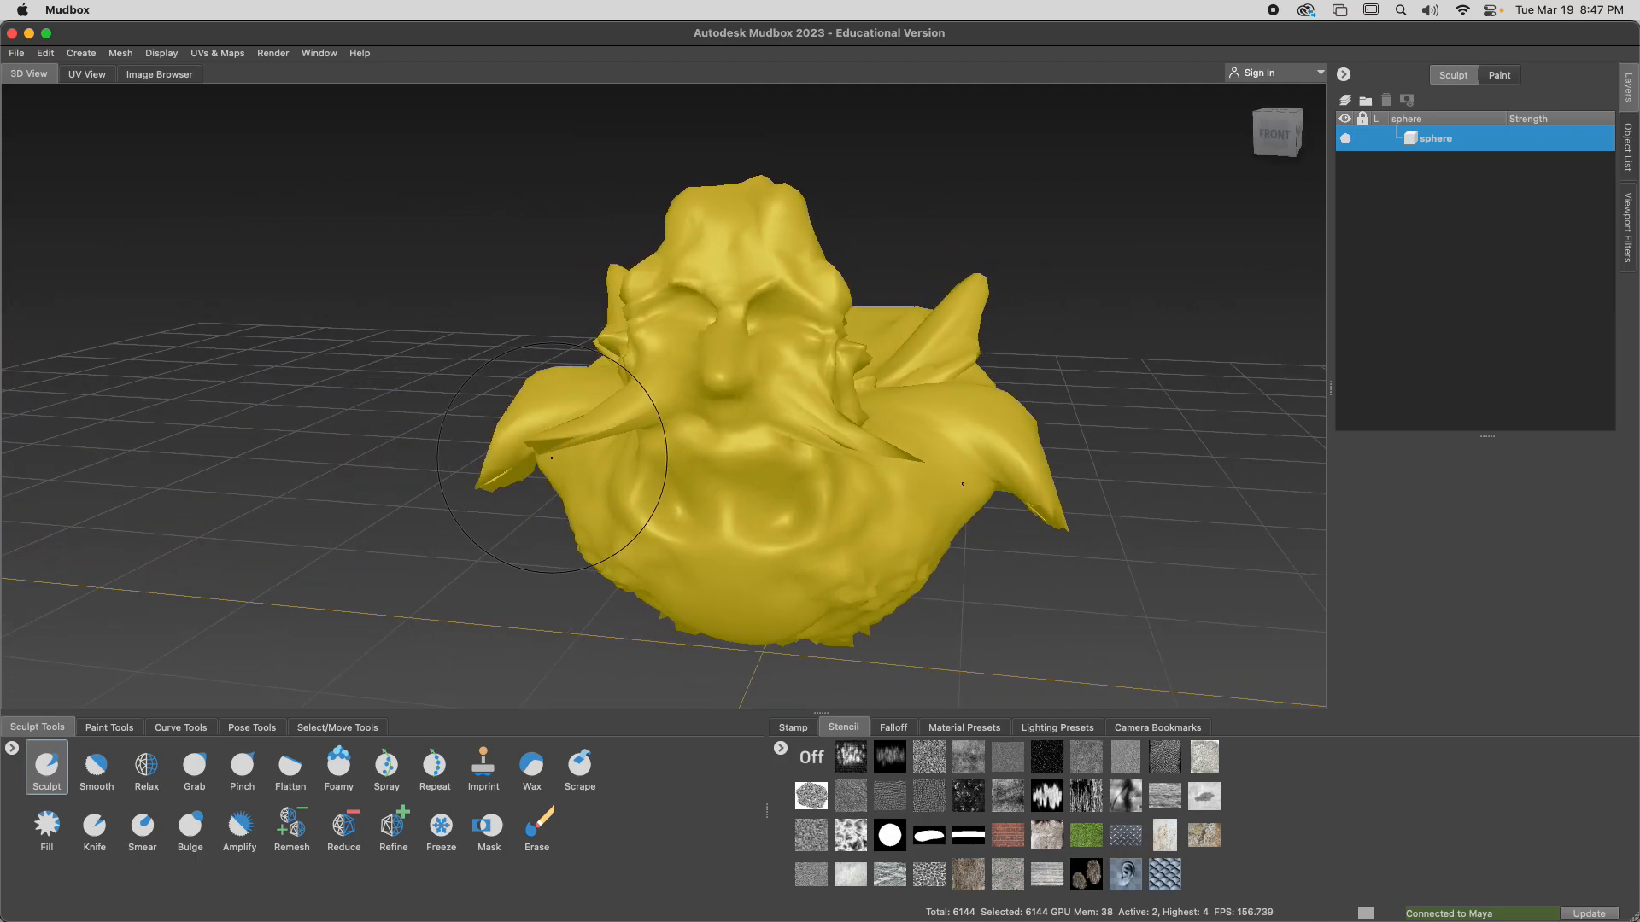
# Save the scene as DuckMan.mud in the RenderDemoFa23 folder
pyautogui.scroll(-3, 316, 406)
pyautogui.moveTo(413, 399)
pyautogui.mouseDown(button='right')
pyautogui.moveTo(484, 403)
pyautogui.moveTo(439, 367)
pyautogui.moveTo(438, 395)
pyautogui.moveTo(362, 403)
pyautogui.moveTo(336, 377)
pyautogui.moveTo(295, 392)
pyautogui.moveTo(307, 377)
pyautogui.moveTo(256, 357)
pyautogui.moveTo(304, 382)
pyautogui.moveTo(301, 350)
pyautogui.moveTo(329, 389)
pyautogui.moveTo(344, 367)
pyautogui.moveTo(322, 357)
pyautogui.moveTo(359, 402)
pyautogui.moveTo(323, 399)
pyautogui.mouseUp(button='right')
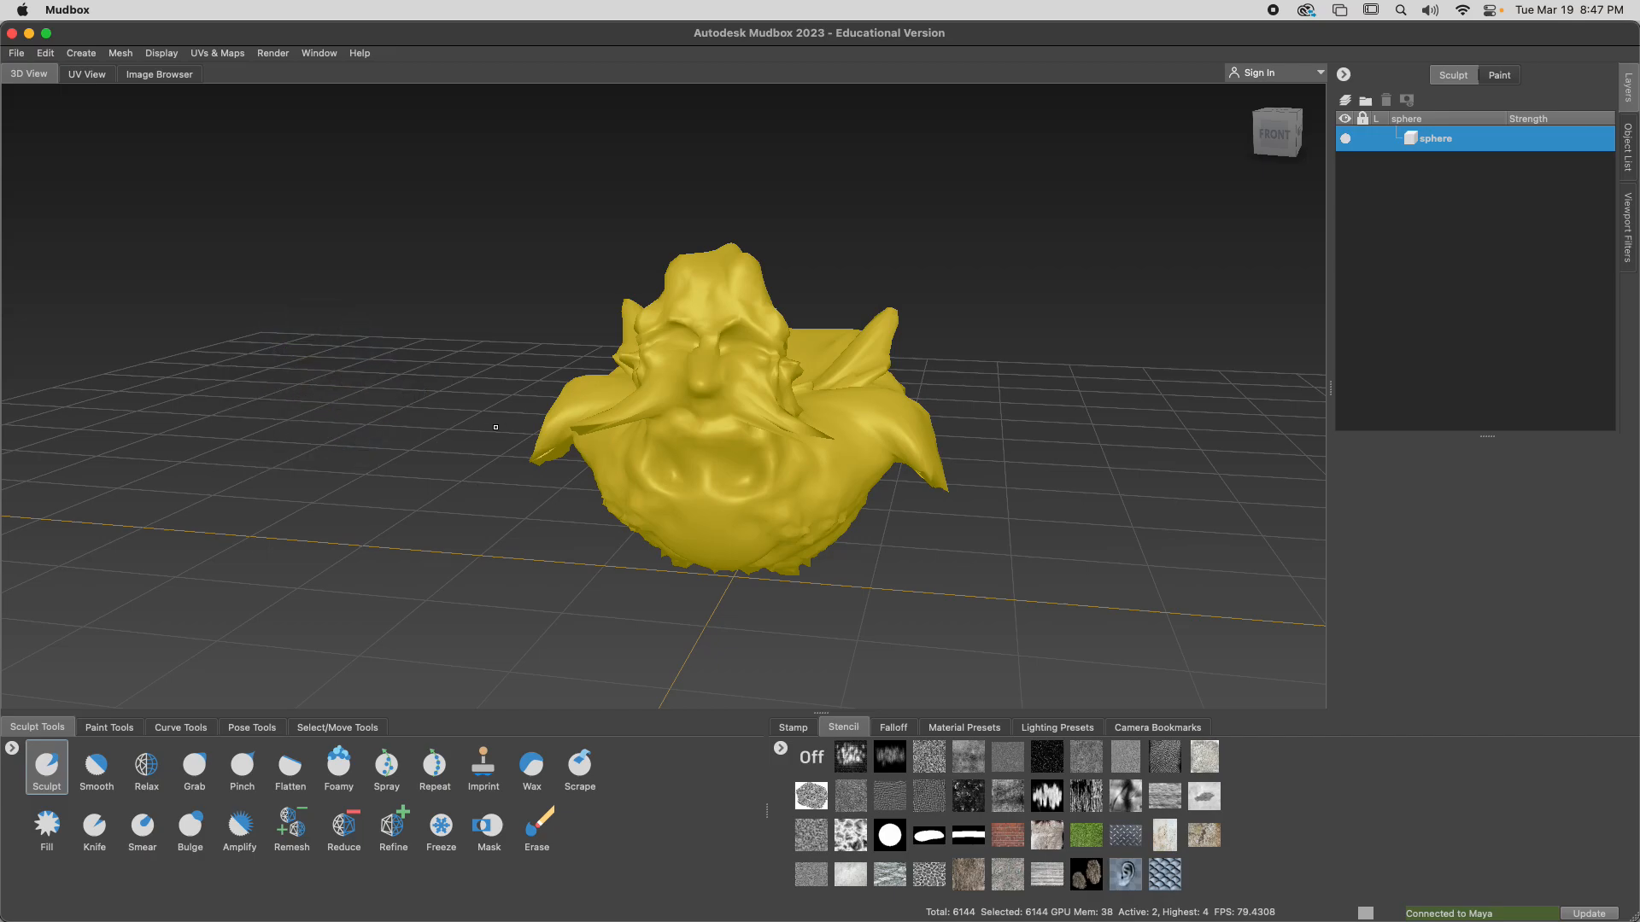
pyautogui.press('super+s')
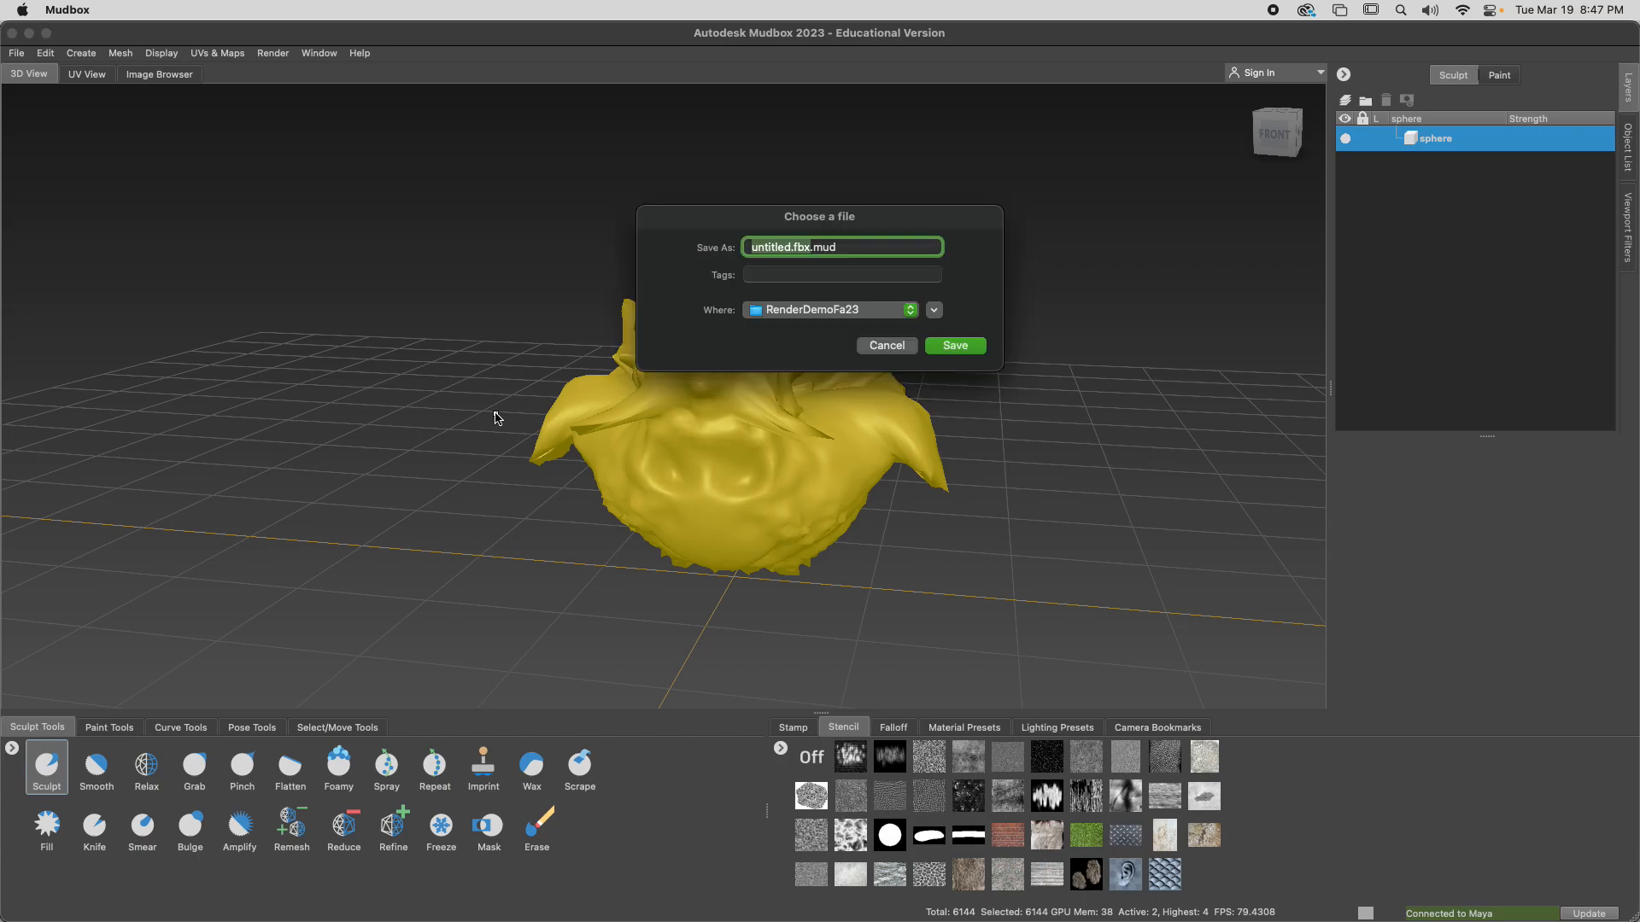
pyautogui.write('DuckMan')
pyautogui.click(964, 345)
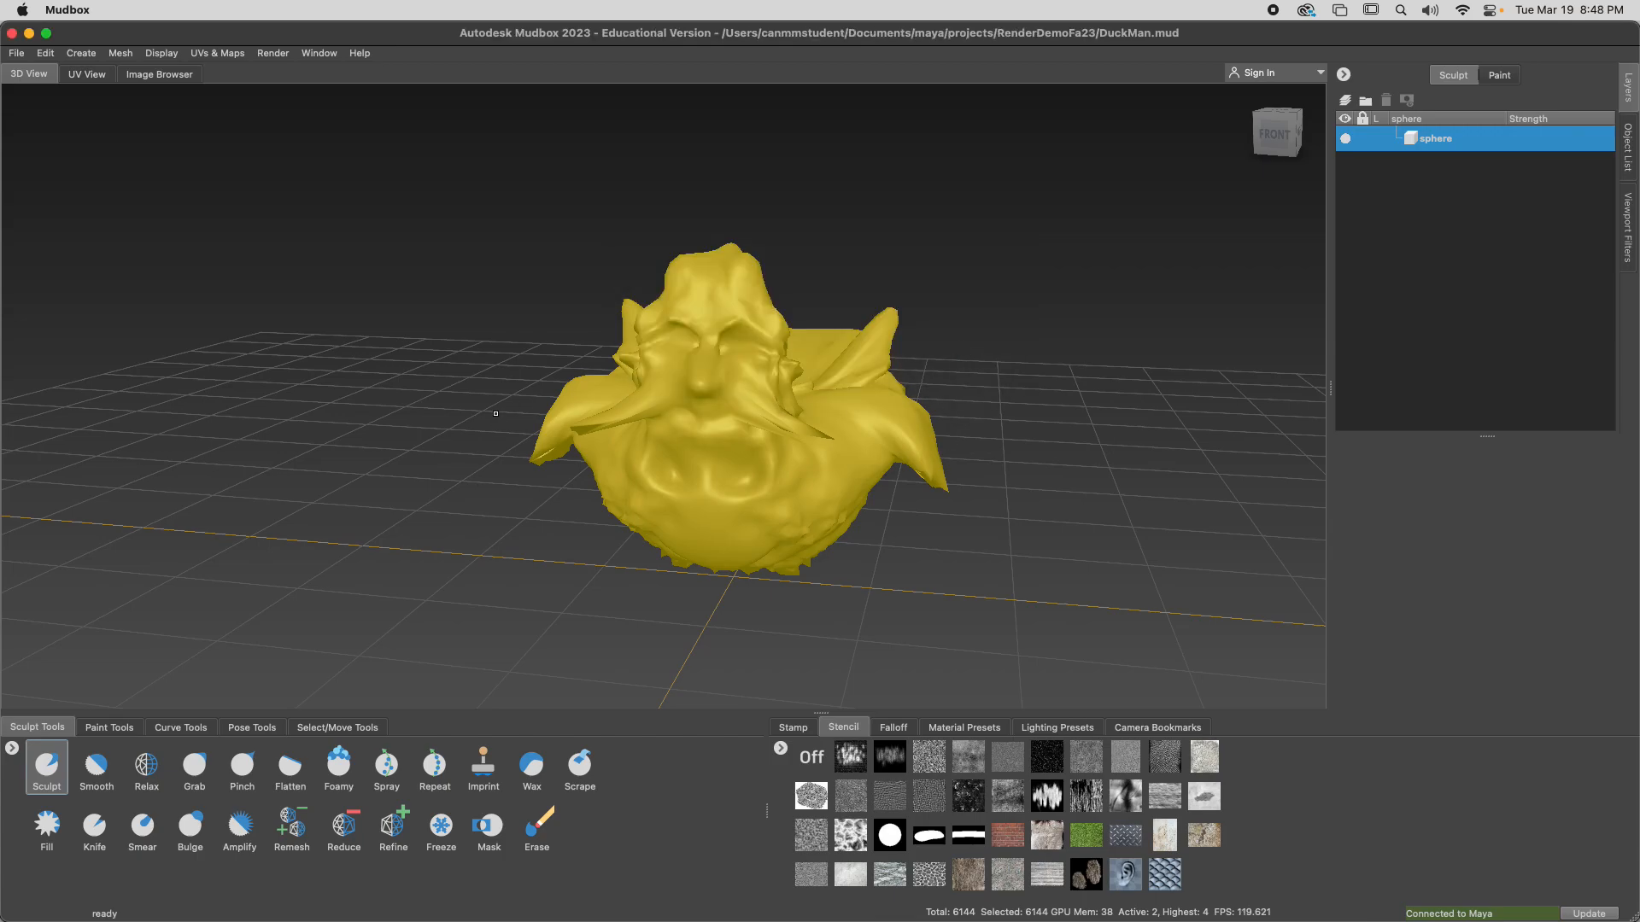
# Send the selected sphere to Maya as a new scene using its base mesh, discarding the unsaved Maya scene
pyautogui.click(17, 53)
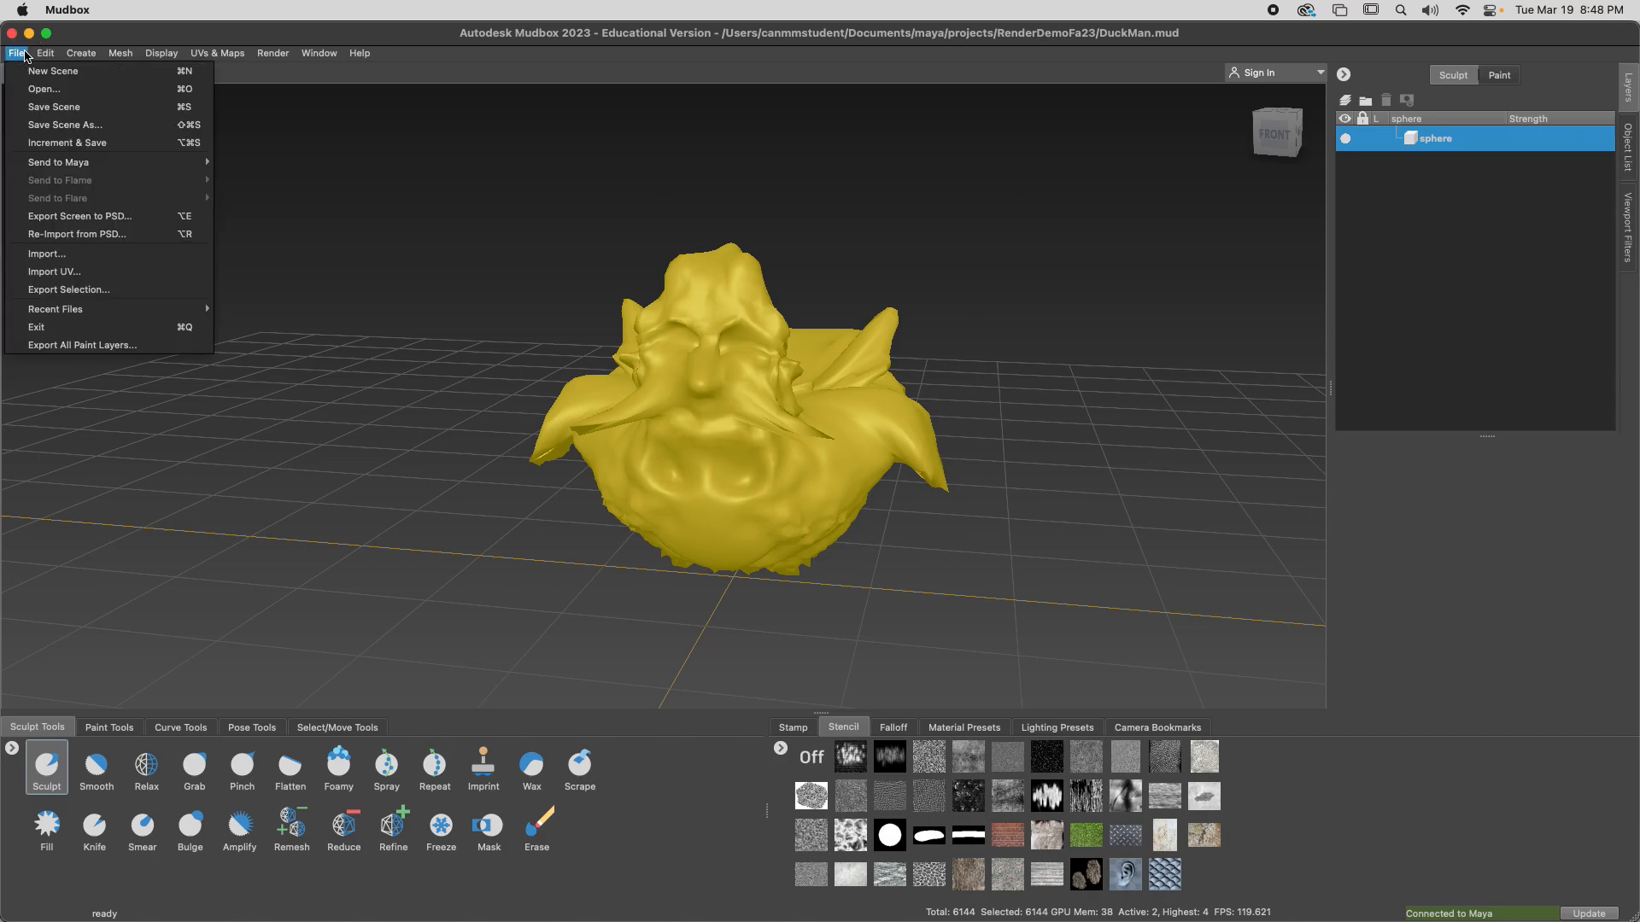
pyautogui.moveTo(64, 162)
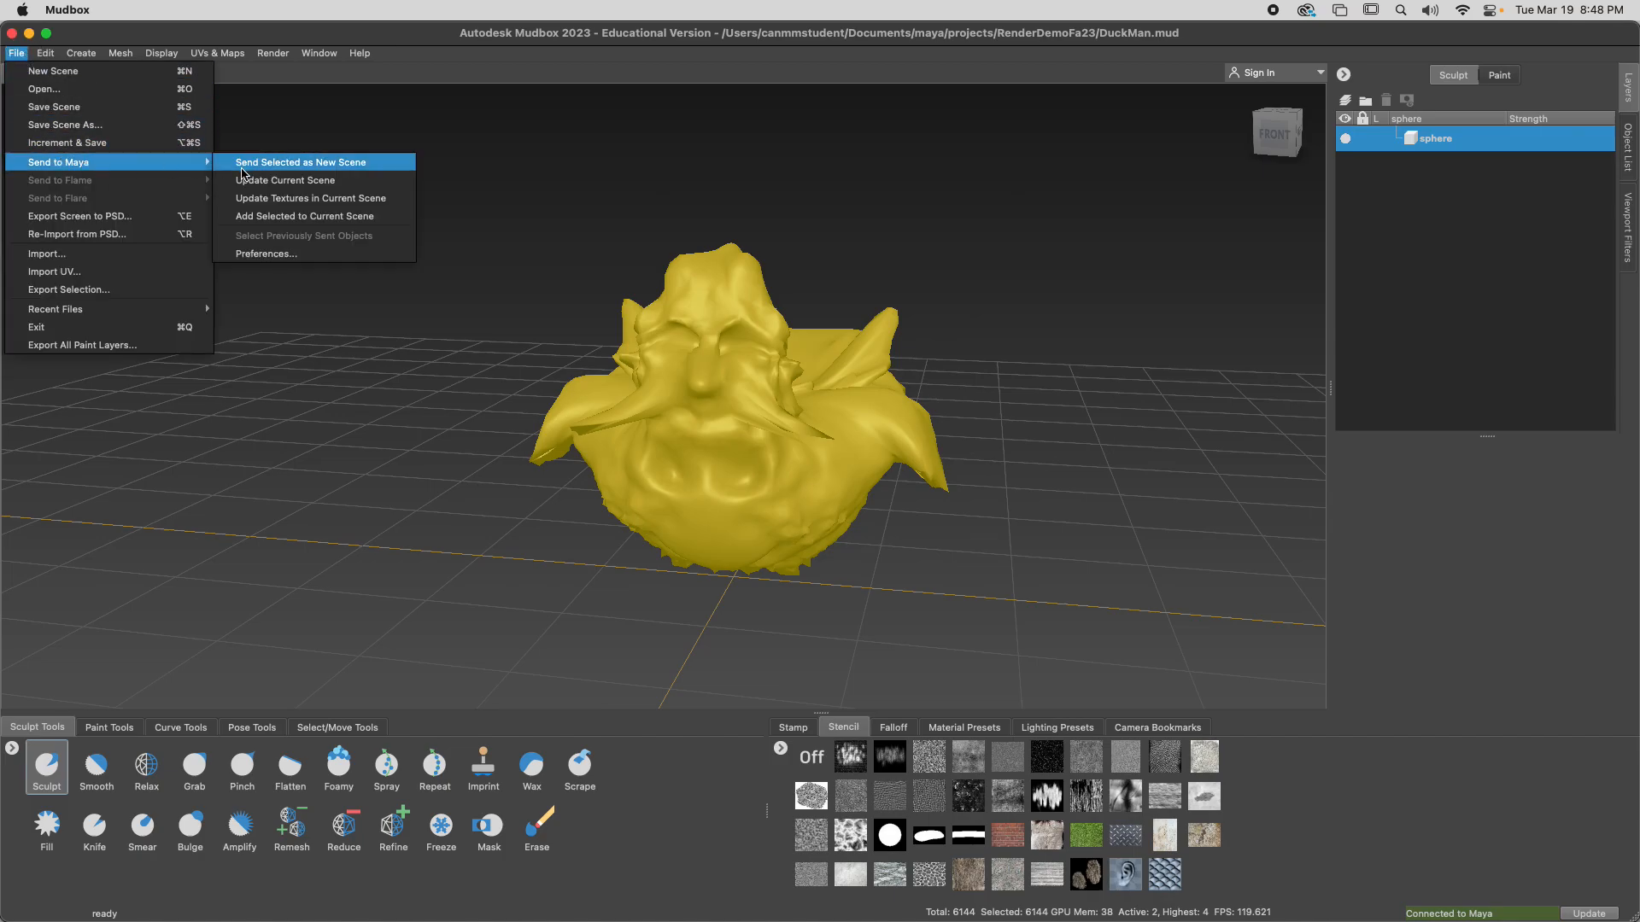
pyautogui.click(245, 167)
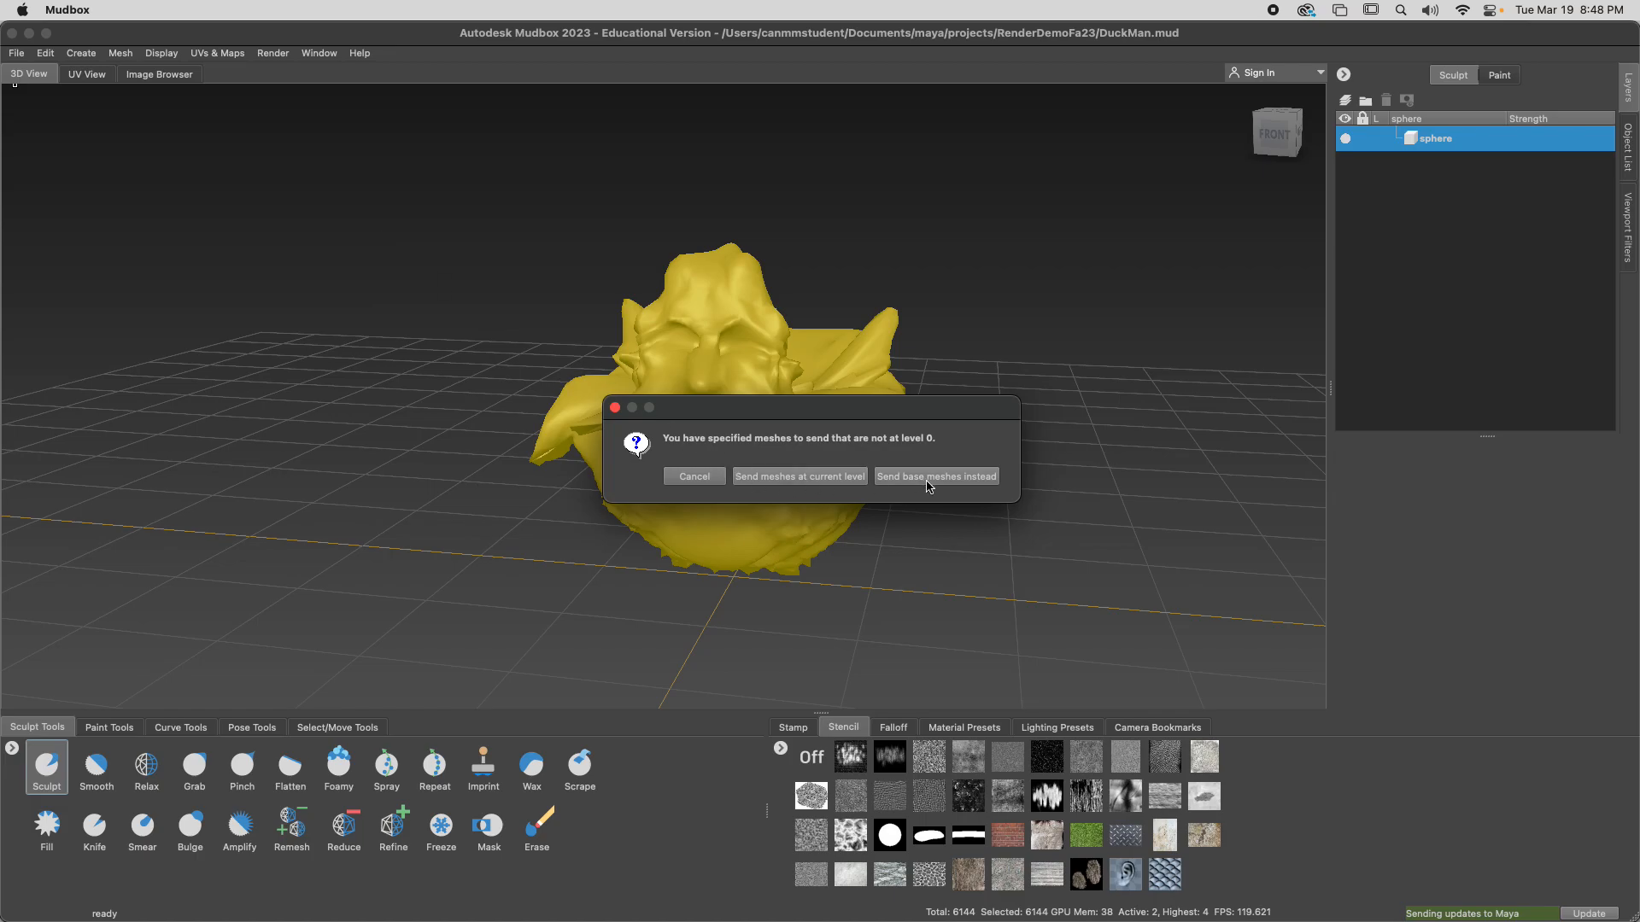
pyautogui.click(801, 476)
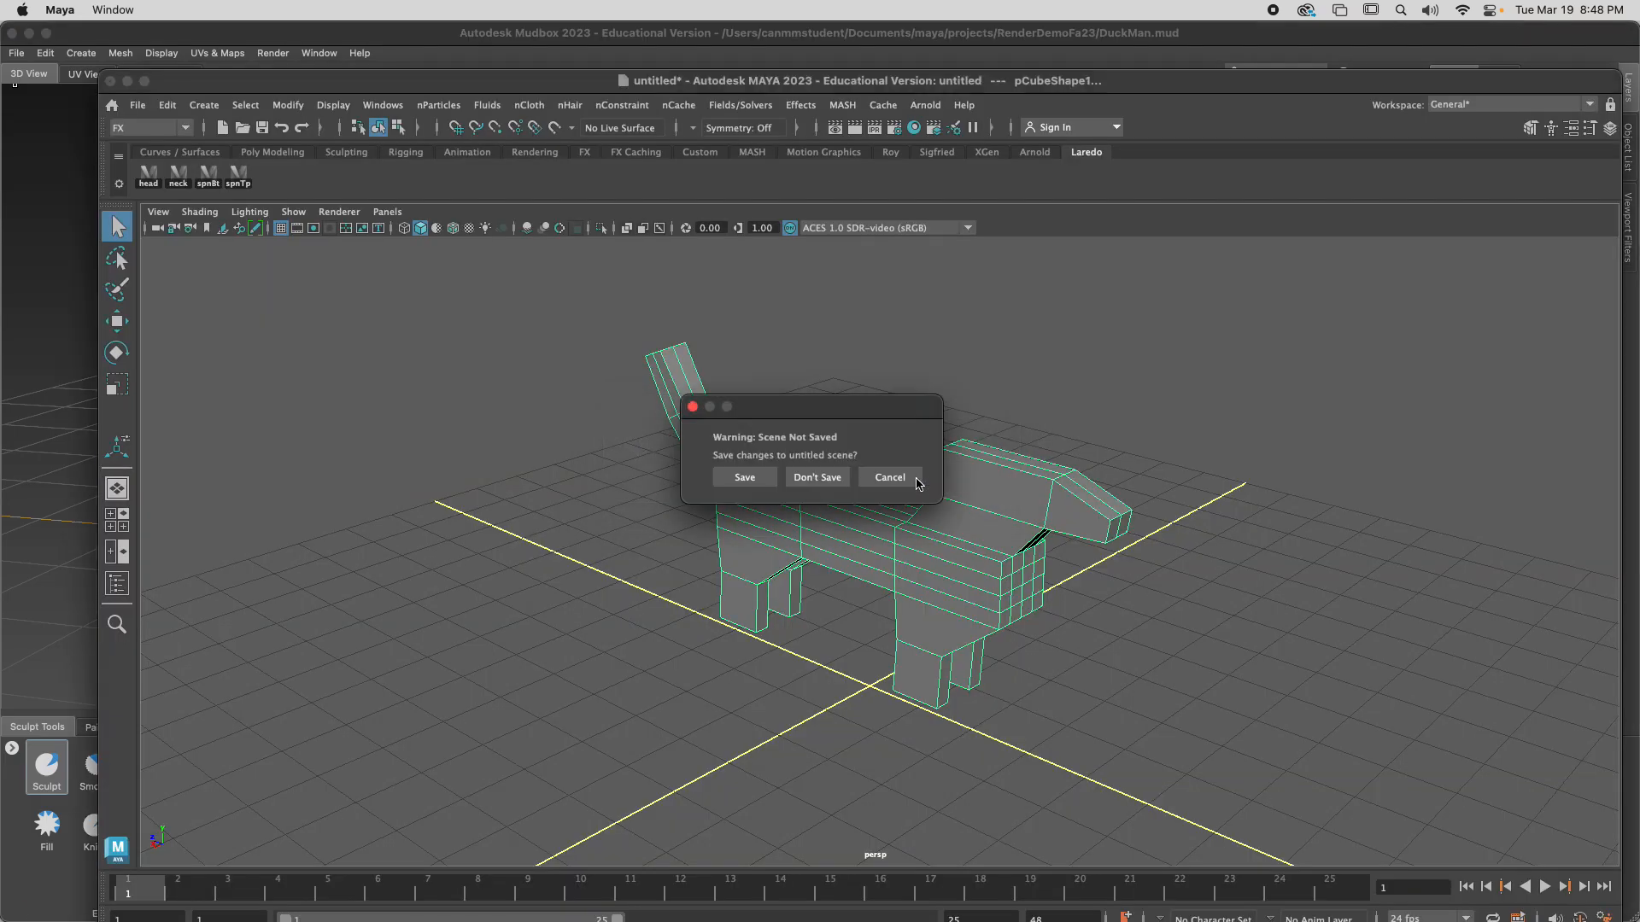
pyautogui.click(820, 480)
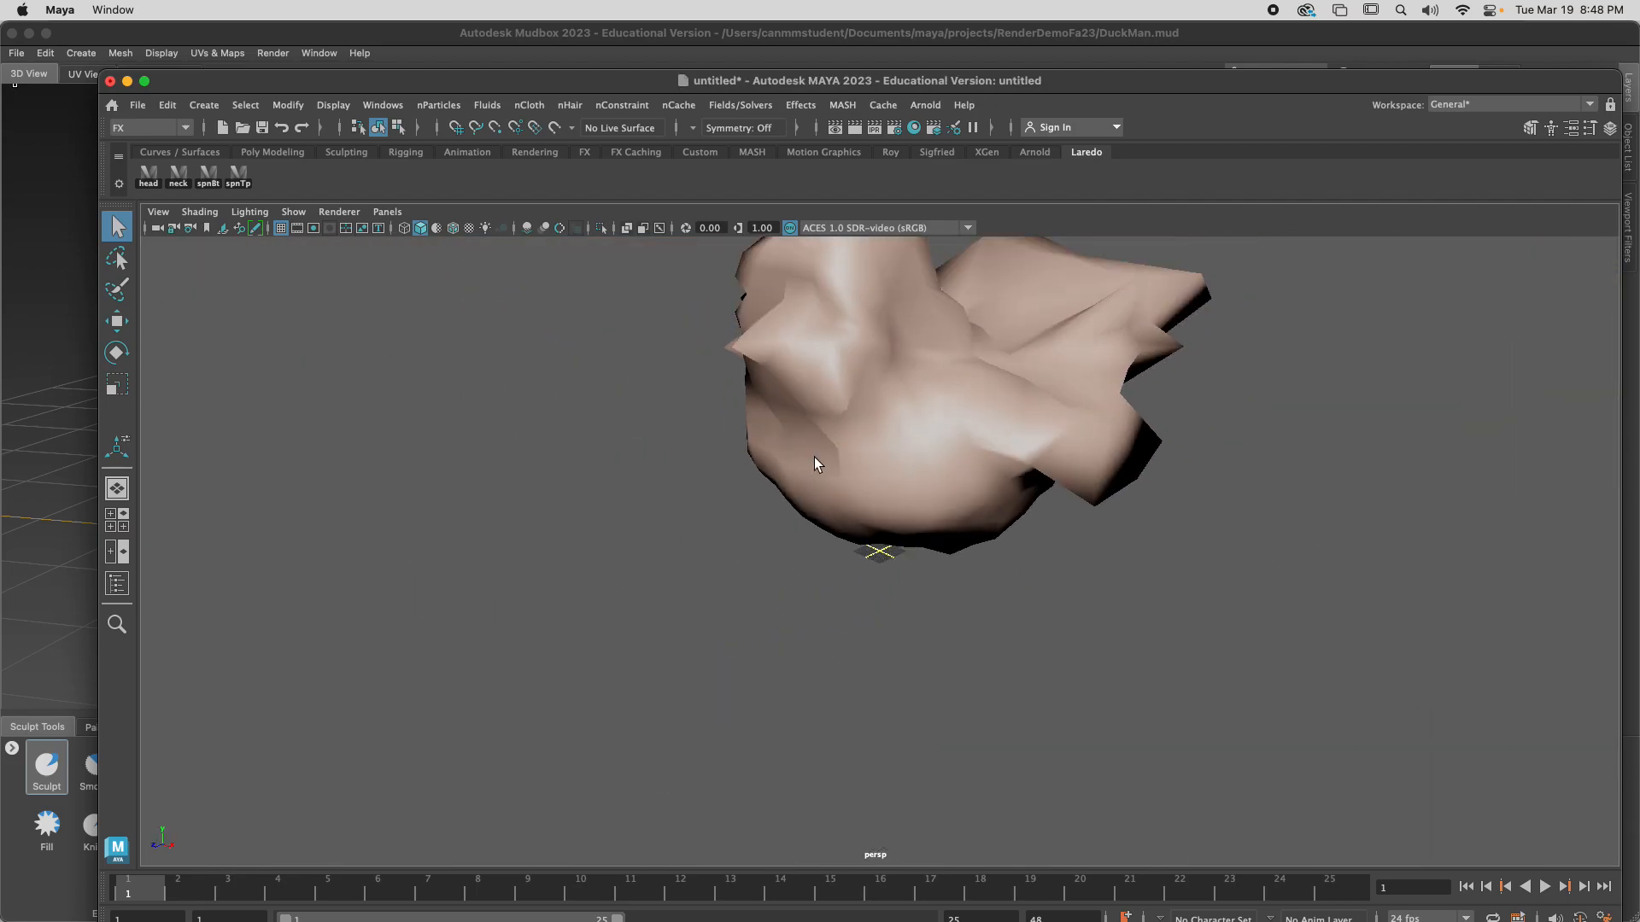
# Select the sent mesh in Maya and display it in smooth preview, with the whole model in view
pyautogui.moveTo(889, 481)
pyautogui.keyDown('alt'); pyautogui.mouseDown()
pyautogui.moveTo(607, 523)
pyautogui.moveTo(842, 531)
pyautogui.moveTo(1156, 458)
pyautogui.moveTo(922, 450)
pyautogui.moveTo(817, 494)
pyautogui.moveTo(1114, 472)
pyautogui.moveTo(909, 498)
pyautogui.moveTo(615, 503)
pyautogui.moveTo(1017, 504)
pyautogui.moveTo(849, 523)
pyautogui.moveTo(1079, 545)
pyautogui.moveTo(878, 520)
pyautogui.moveTo(940, 526)
pyautogui.mouseUp(); pyautogui.keyUp('alt')
pyautogui.scroll(-5, 1067, 486)
pyautogui.press('3')
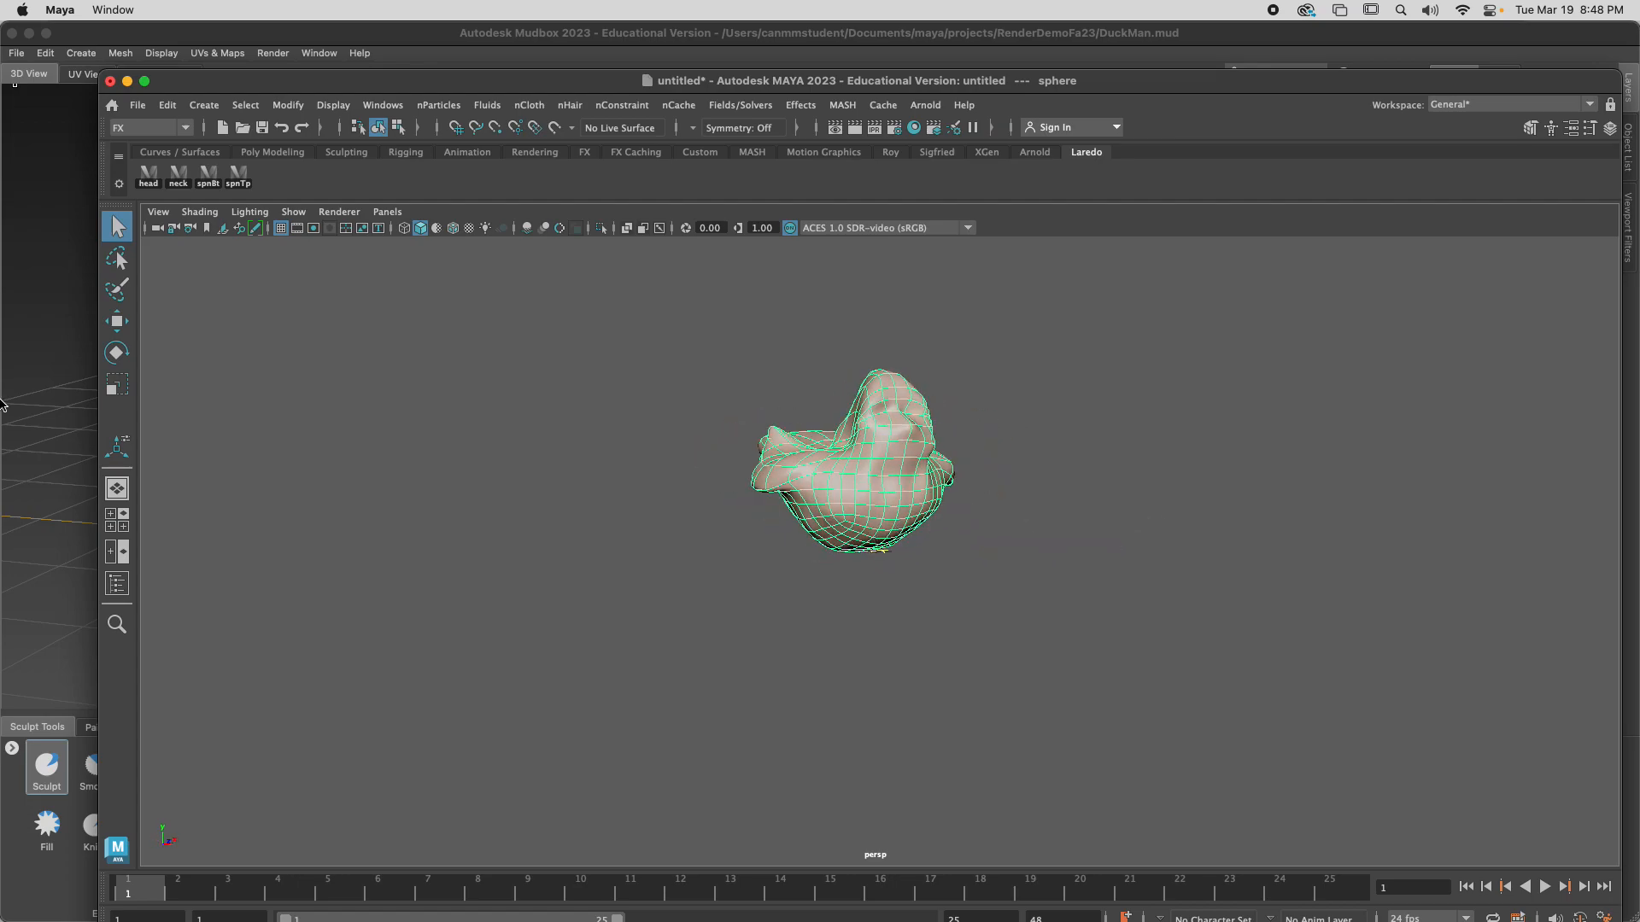
# Rearrange the Mudbox and Maya windows so that both models can be seen side by side
pyautogui.click(96, 458)
pyautogui.moveTo(1432, 37)
pyautogui.mouseDown()
pyautogui.moveTo(1307, 32)
pyautogui.moveTo(1440, 36)
pyautogui.mouseUp()
pyautogui.scroll(-3, 901, 437)
pyautogui.moveTo(1560, 26); pyautogui.dragTo(1032, 33)
pyautogui.moveTo(1352, 94); pyautogui.dragTo(1415, 40)
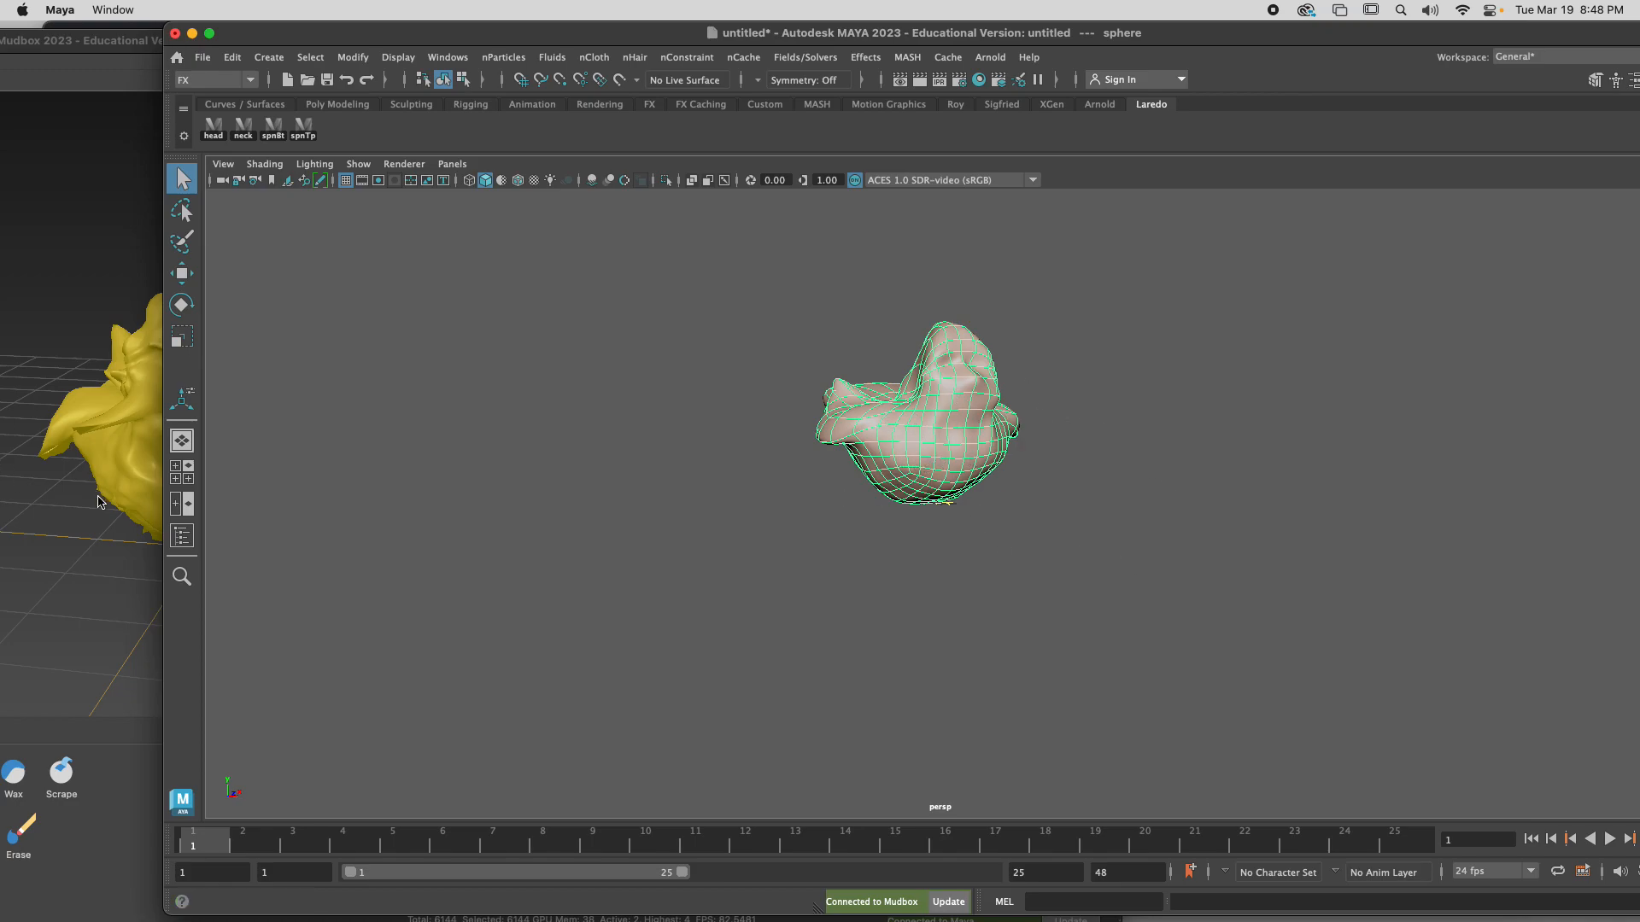
# Switch back to Mudbox and examine the sculpted character from the front and at a slight angle
pyautogui.click(91, 548)
pyautogui.keyDown('alt'); pyautogui.moveTo(211, 499); pyautogui.dragTo(469, 439, button='middle'); pyautogui.keyUp('alt')
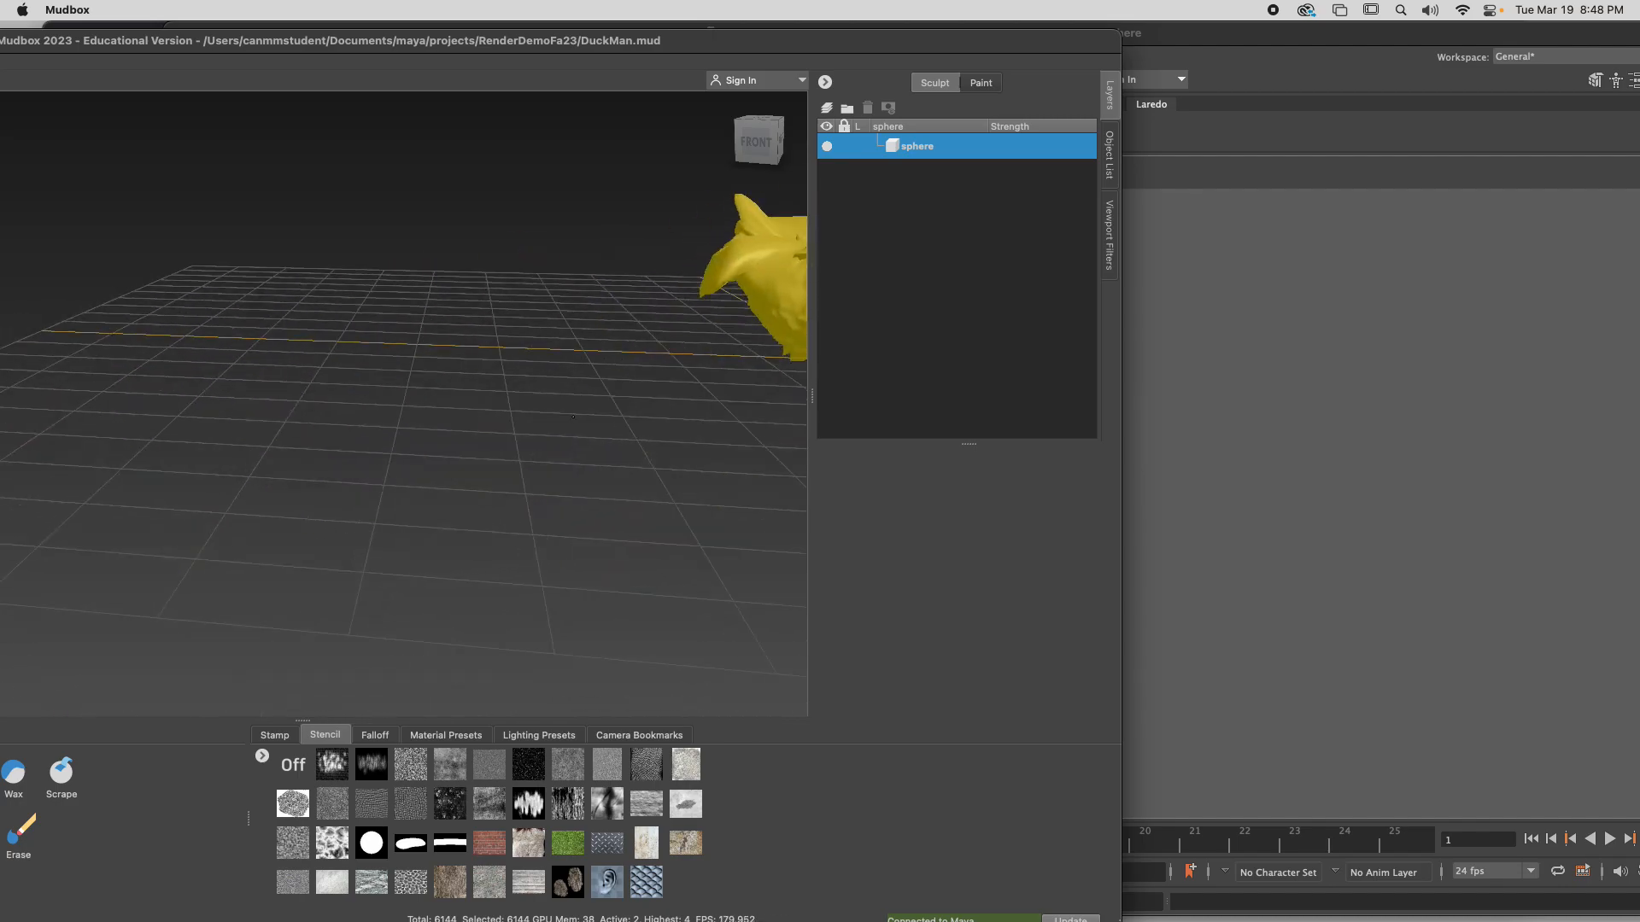
pyautogui.keyDown('alt'); pyautogui.moveTo(799, 331); pyautogui.dragTo(674, 398, button='middle'); pyautogui.keyUp('alt')
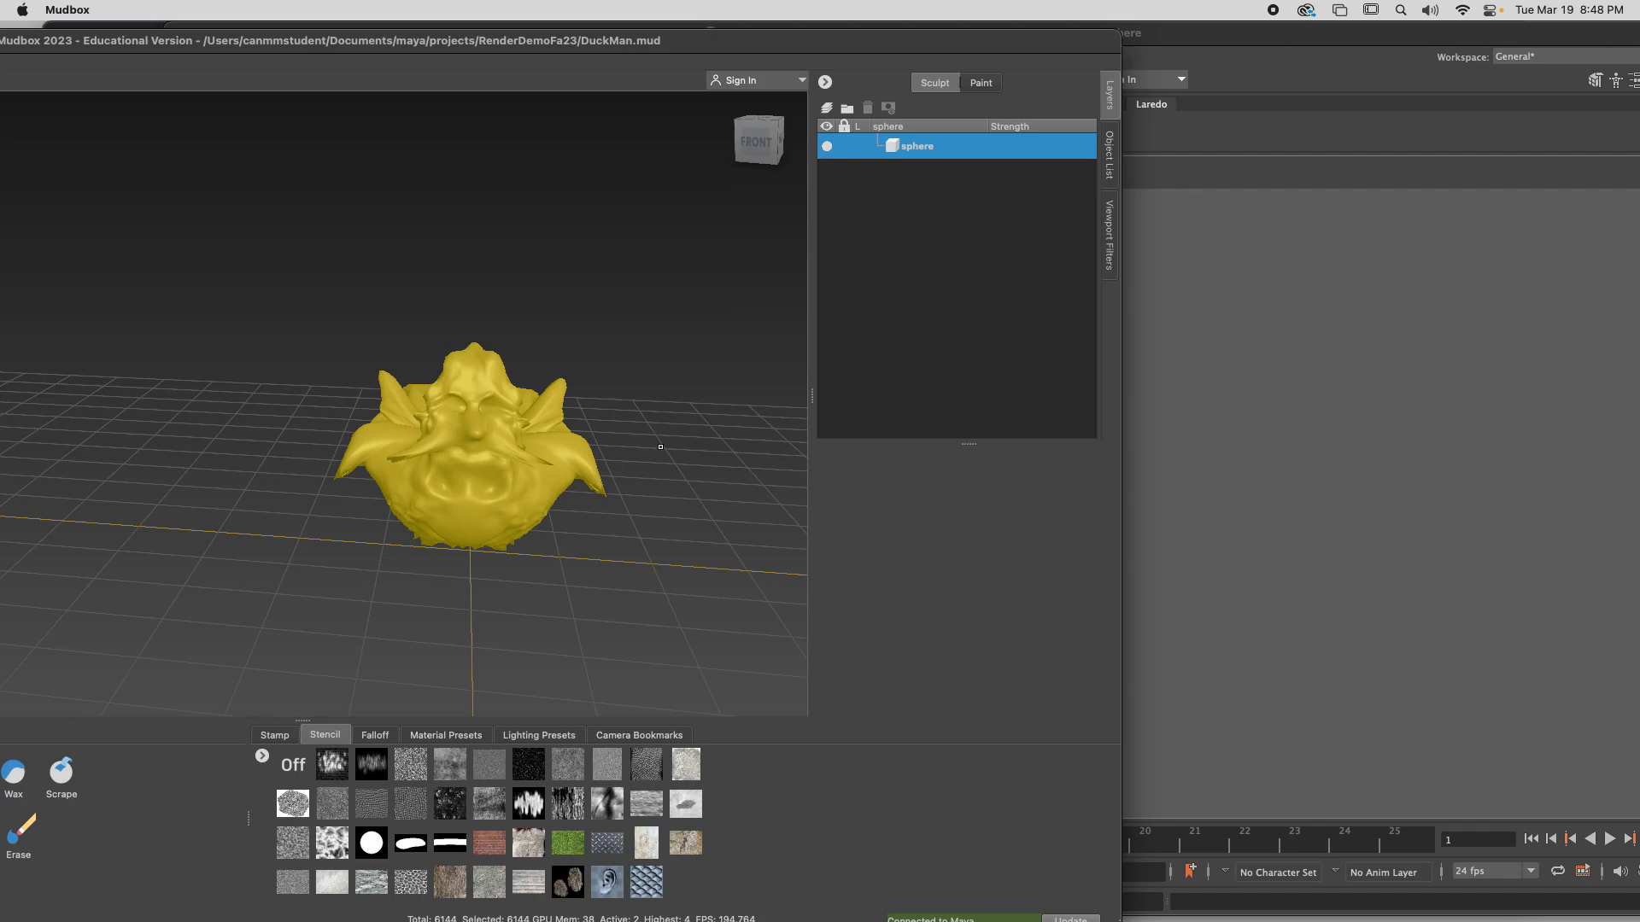
pyautogui.scroll(-3, 556, 501)
pyautogui.scroll(5, 556, 504)
pyautogui.keyDown('alt'); pyautogui.moveTo(556, 508); pyautogui.dragTo(266, 531, button='middle'); pyautogui.keyUp('alt')
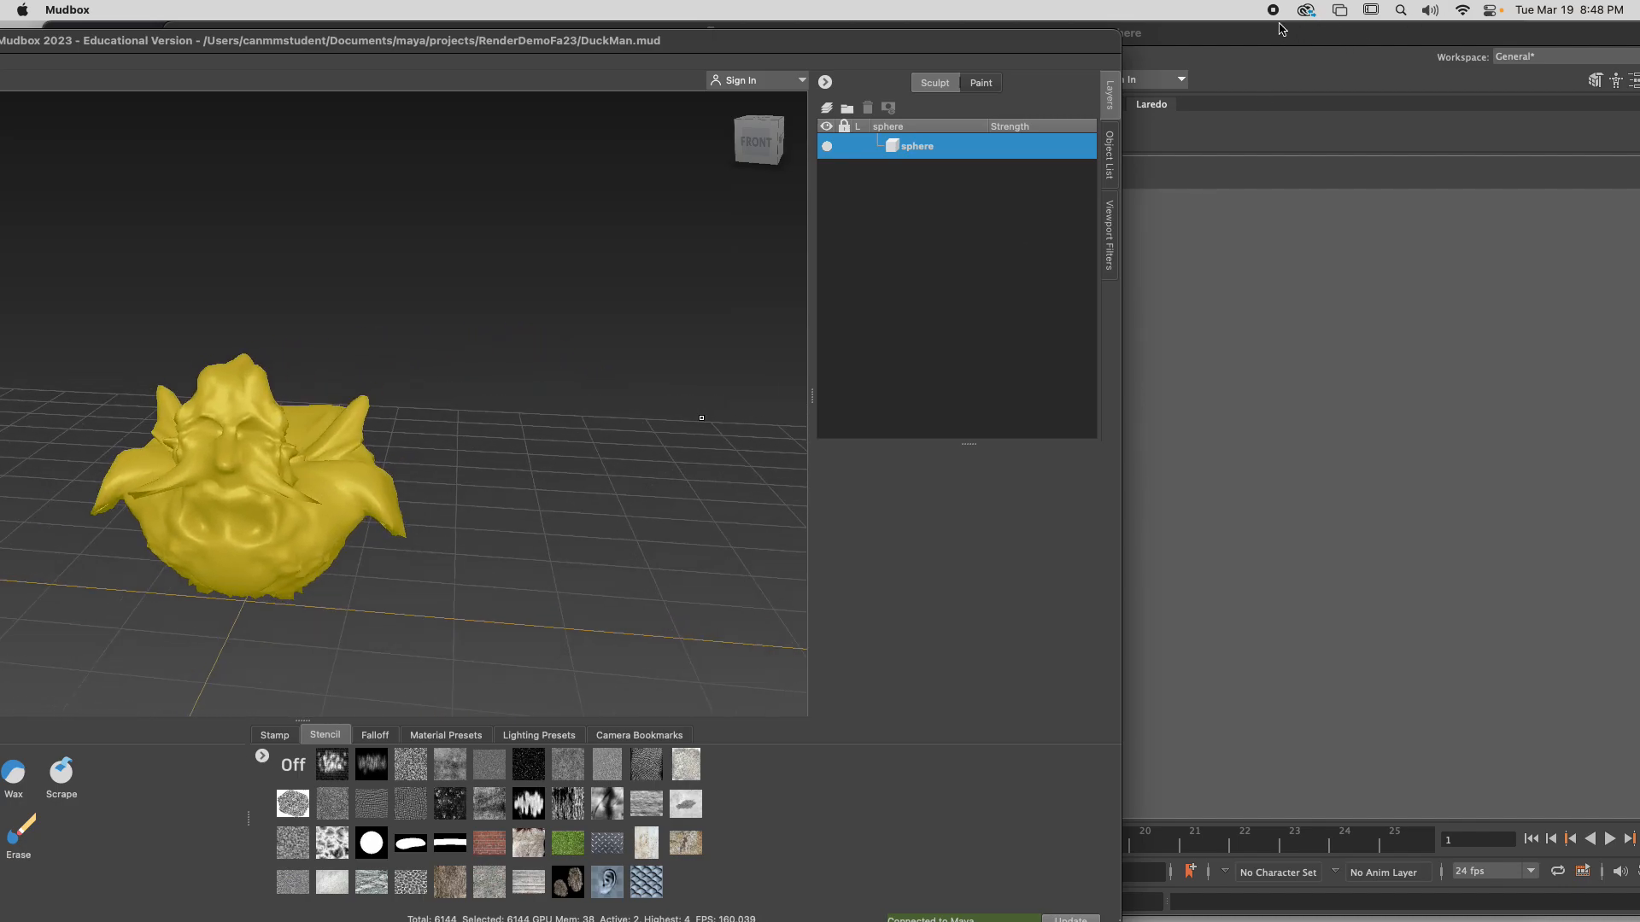